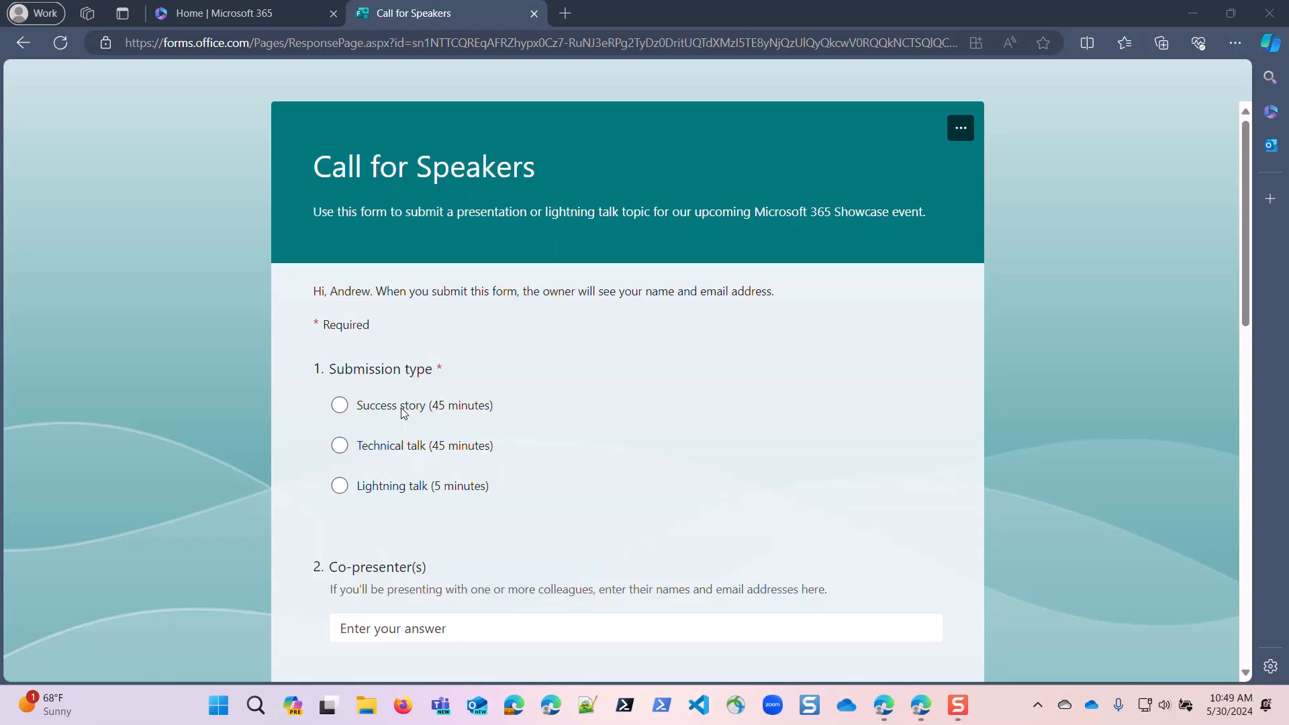
Switch to the Microsoft 365 Showcase SharePoint site and open its Speaker Submissions list.
{"action": "left_click", "coordinate": [884, 709]}
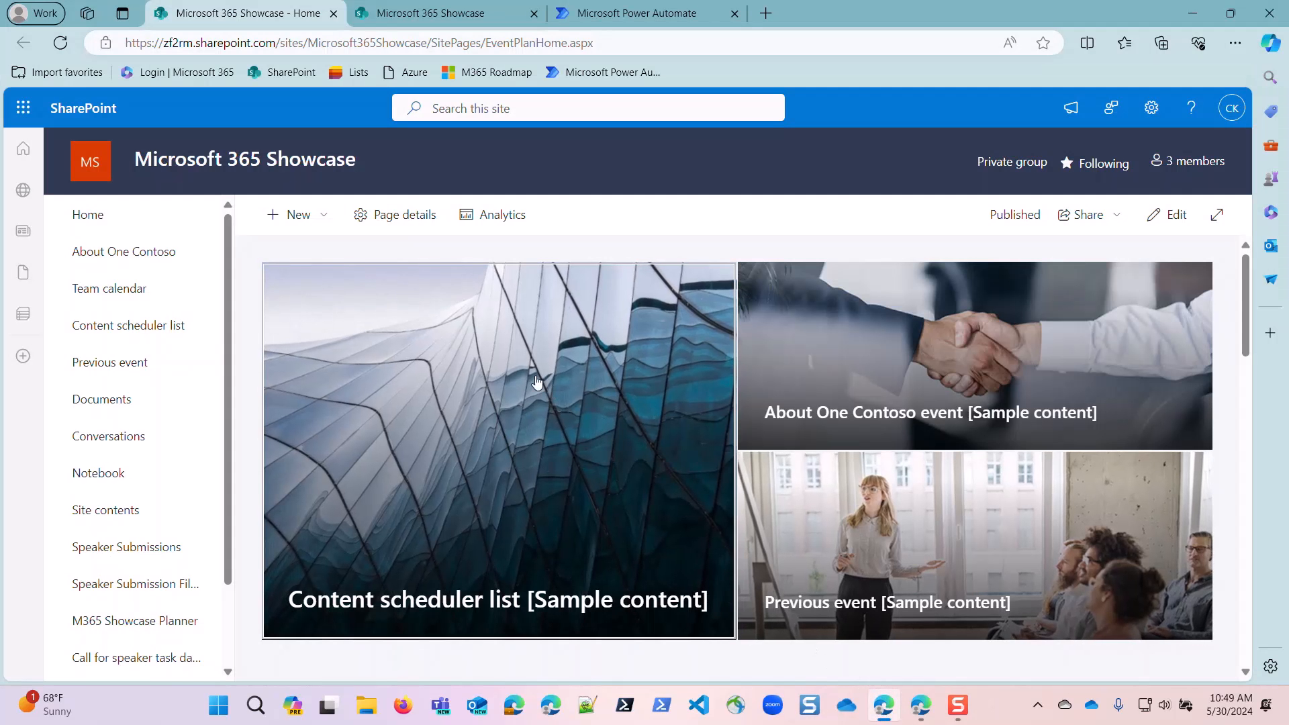
{"action": "left_click", "coordinate": [135, 548]}
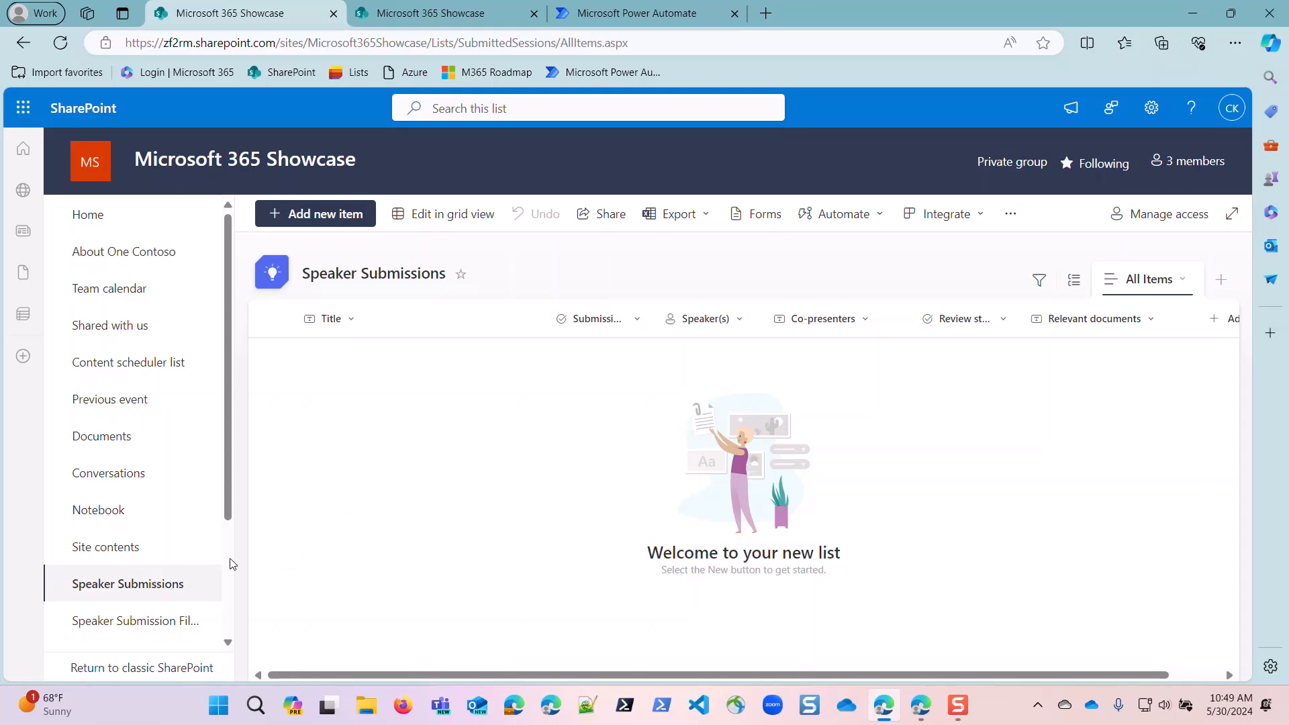
Open the Call for speaker task data list and widen its Checklist items column so the entries are easier to read.
{"action": "scroll", "coordinate": [120, 571], "scroll_direction": "down", "scroll_amount": 3}
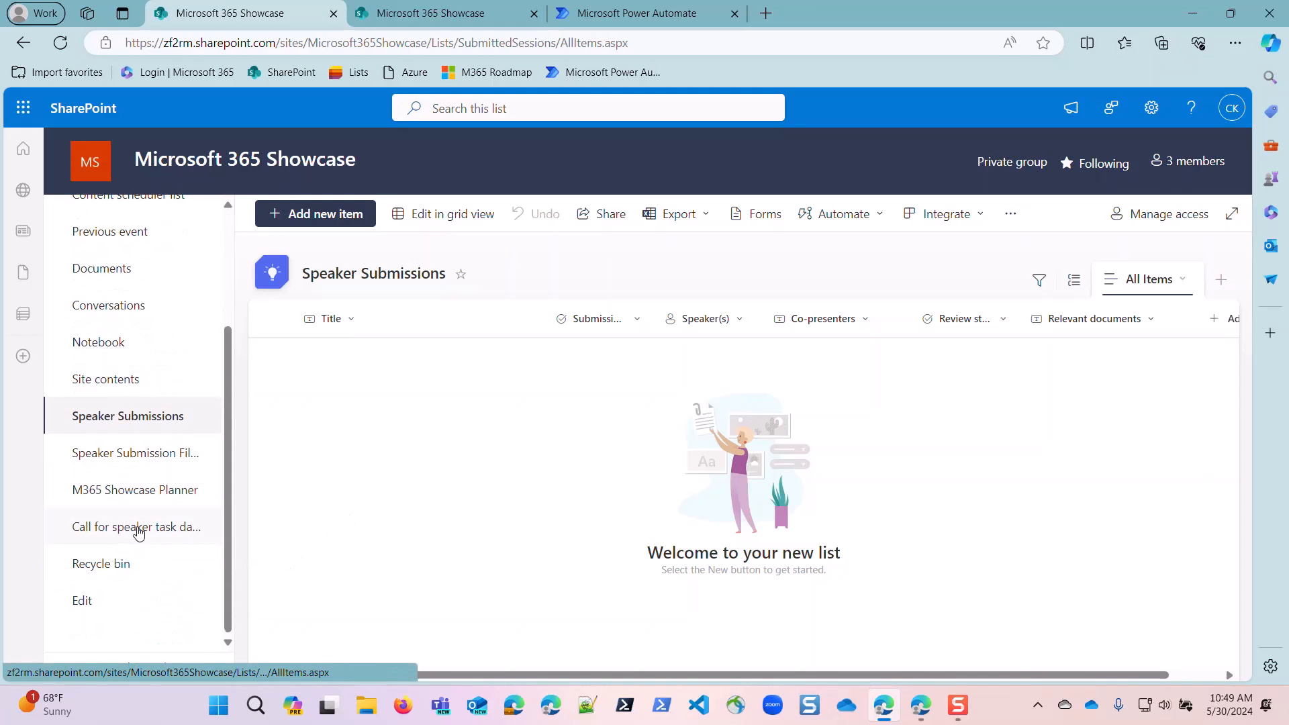
{"action": "left_click", "coordinate": [135, 532]}
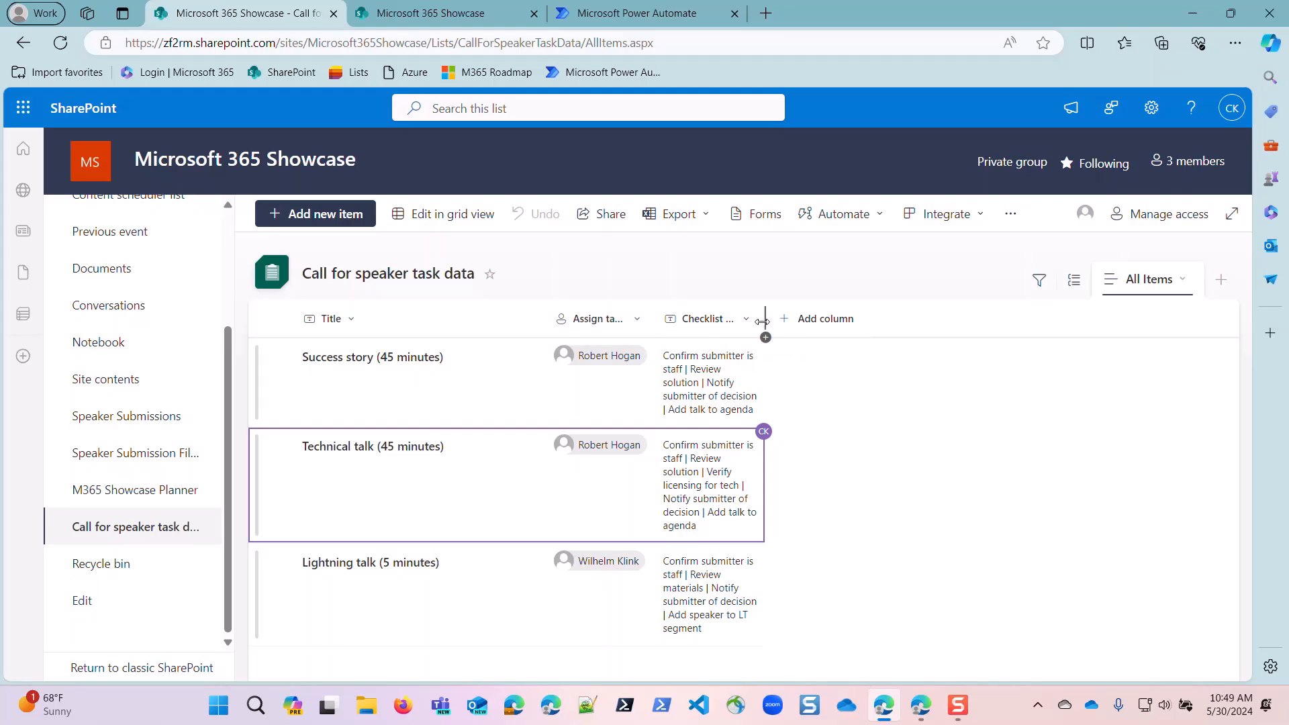
{"action": "left_click_drag", "start_coordinate": [769, 320], "coordinate": [1068, 329]}
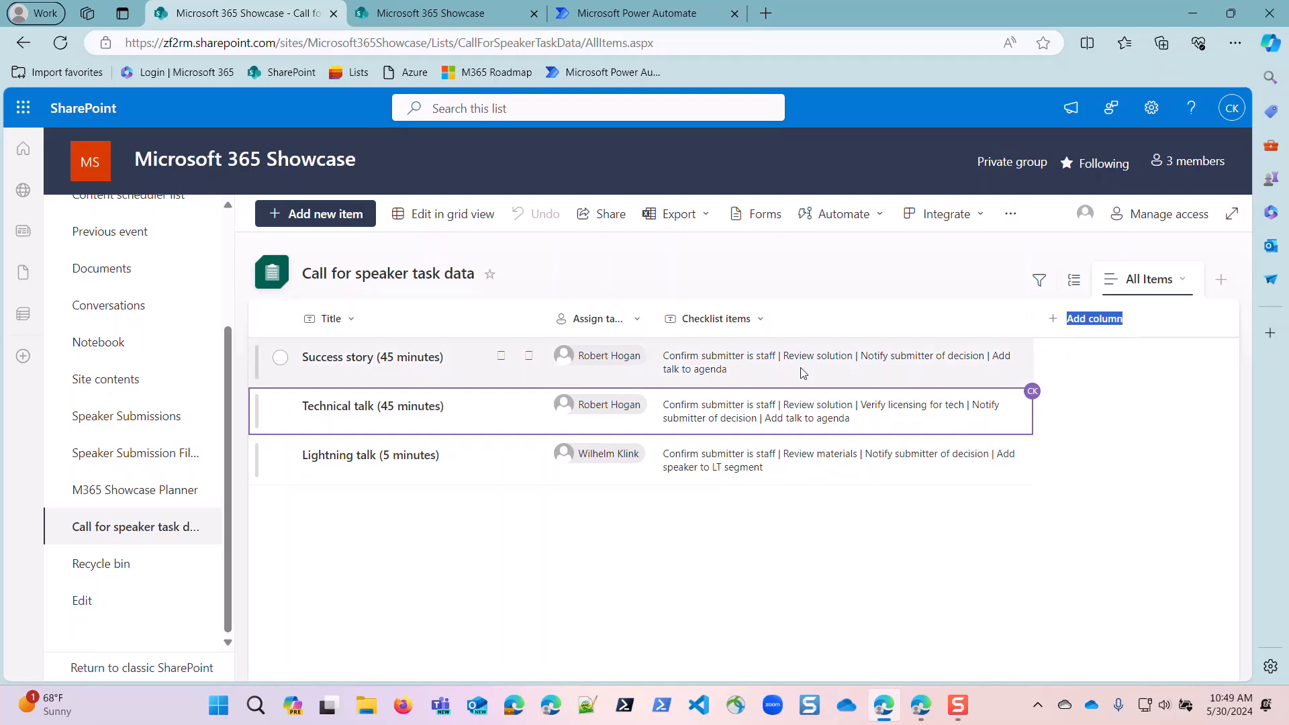
{"action": "left_click", "coordinate": [780, 359]}
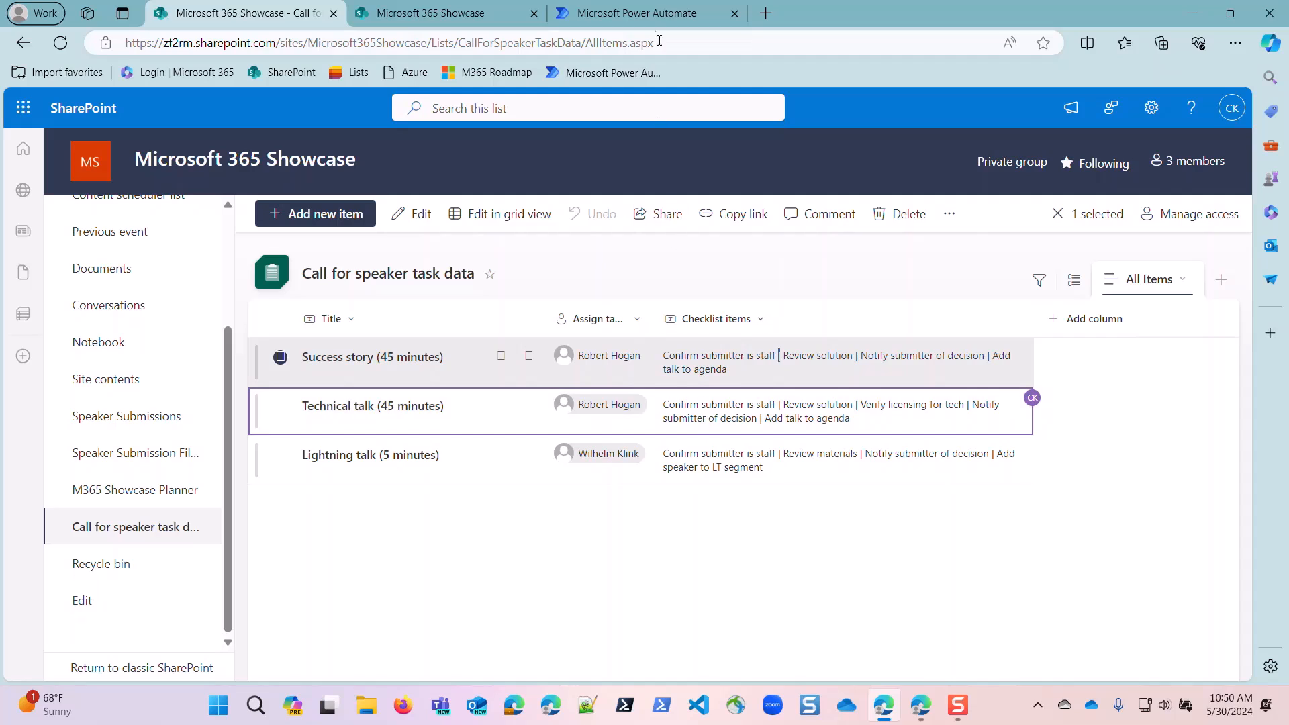
Switch to the M365 Showcase Speaker Submissions flow in Power Automate and review its actions through to Create item in submissions list.
{"action": "left_click", "coordinate": [607, 13]}
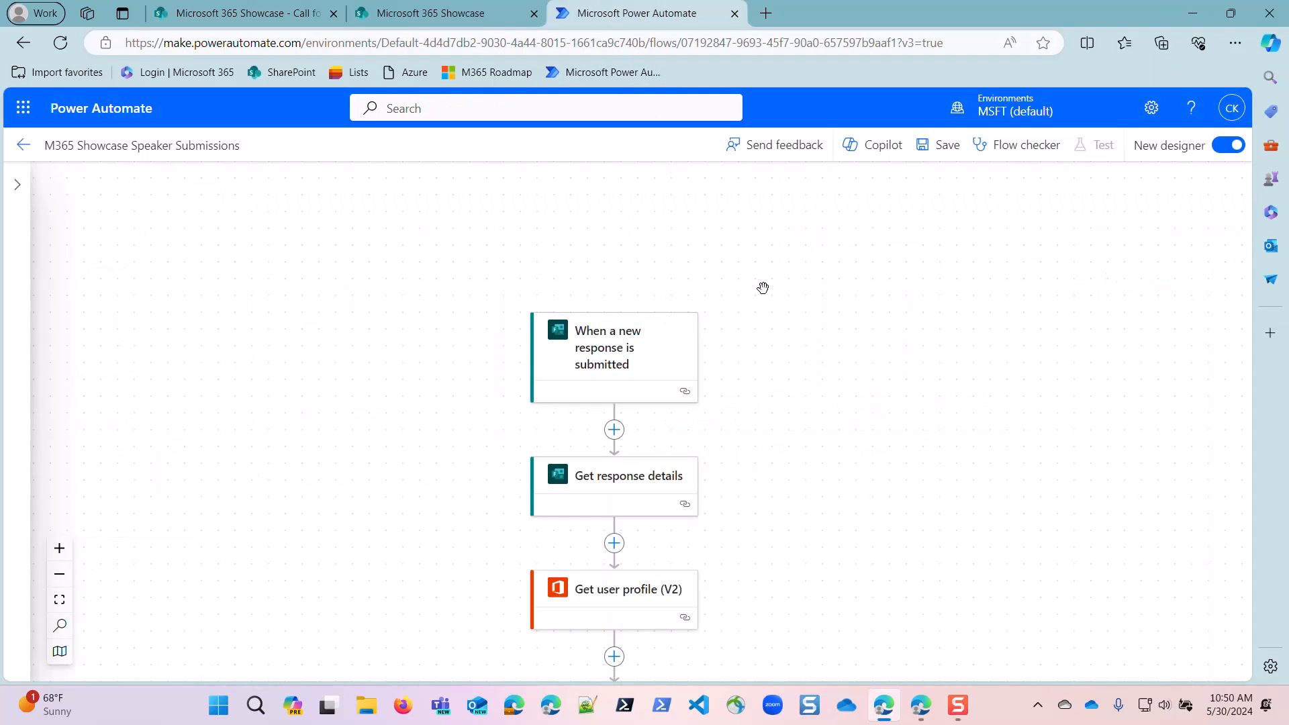
{"action": "scroll", "coordinate": [725, 397], "scroll_direction": "down", "scroll_amount": 1}
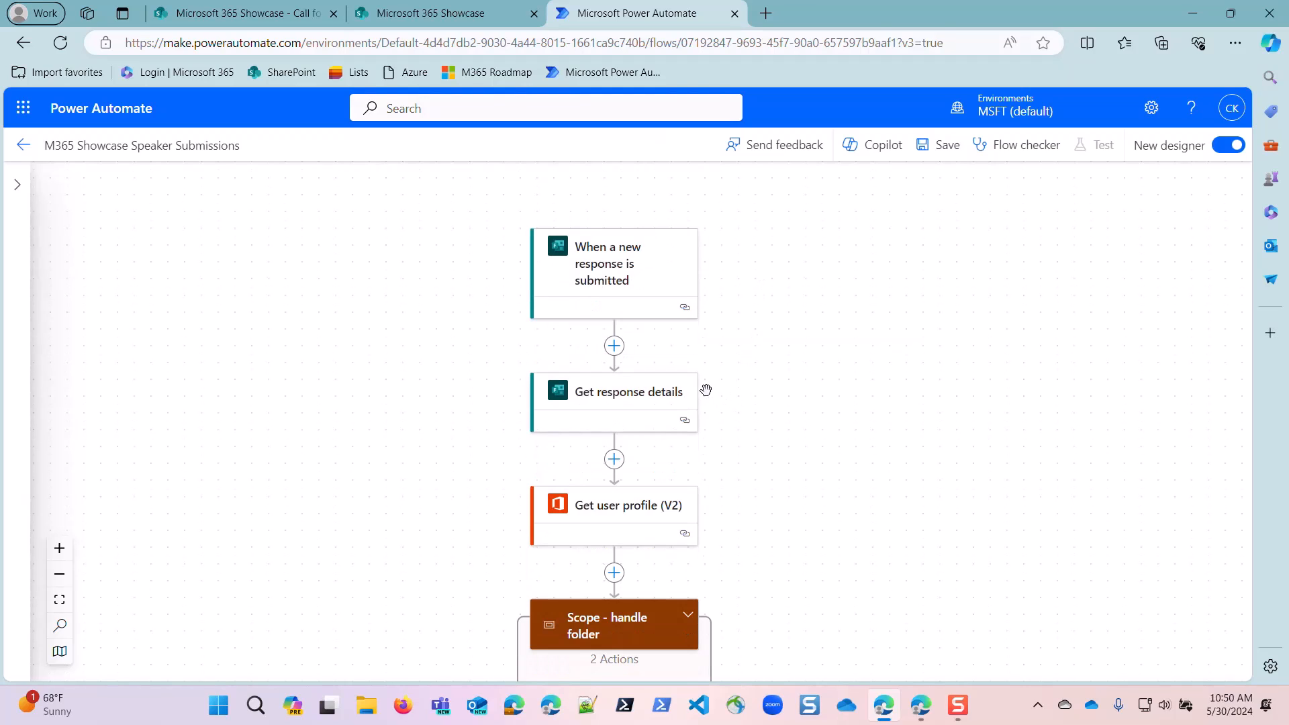
{"action": "scroll", "coordinate": [657, 396], "scroll_direction": "down", "scroll_amount": 3}
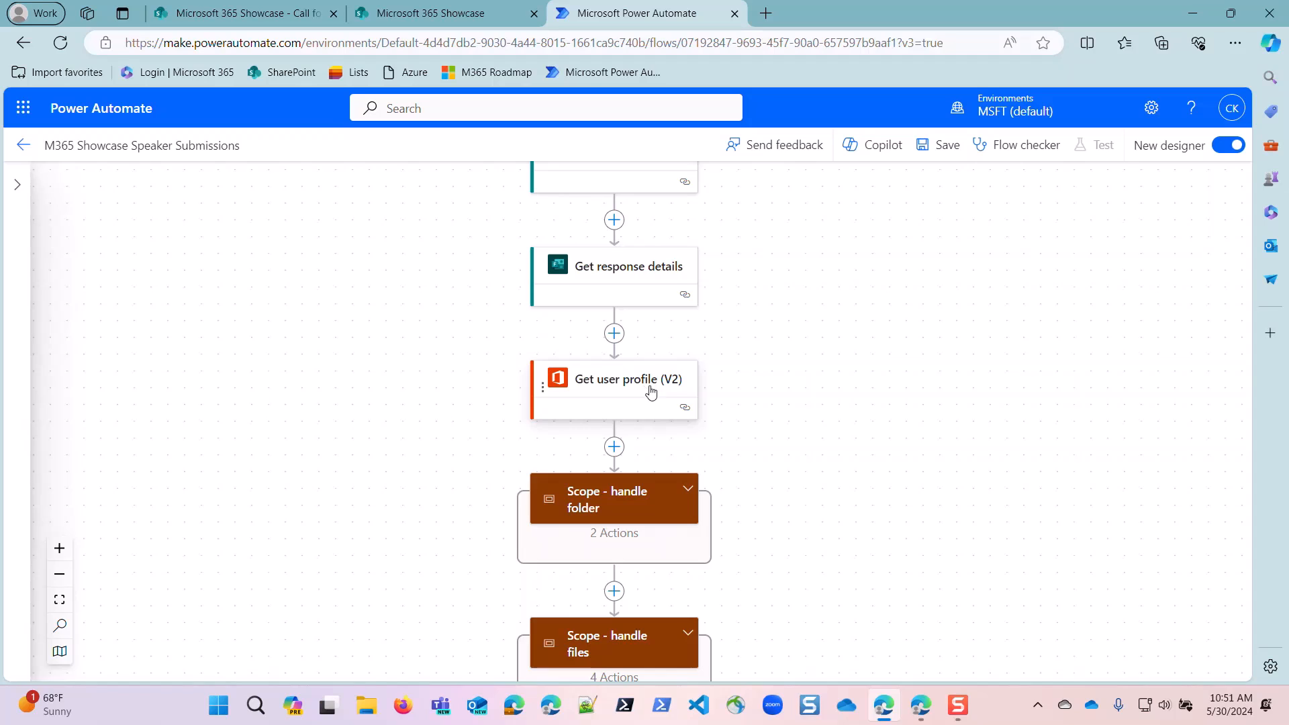
{"action": "scroll", "coordinate": [650, 386], "scroll_direction": "down", "scroll_amount": 1}
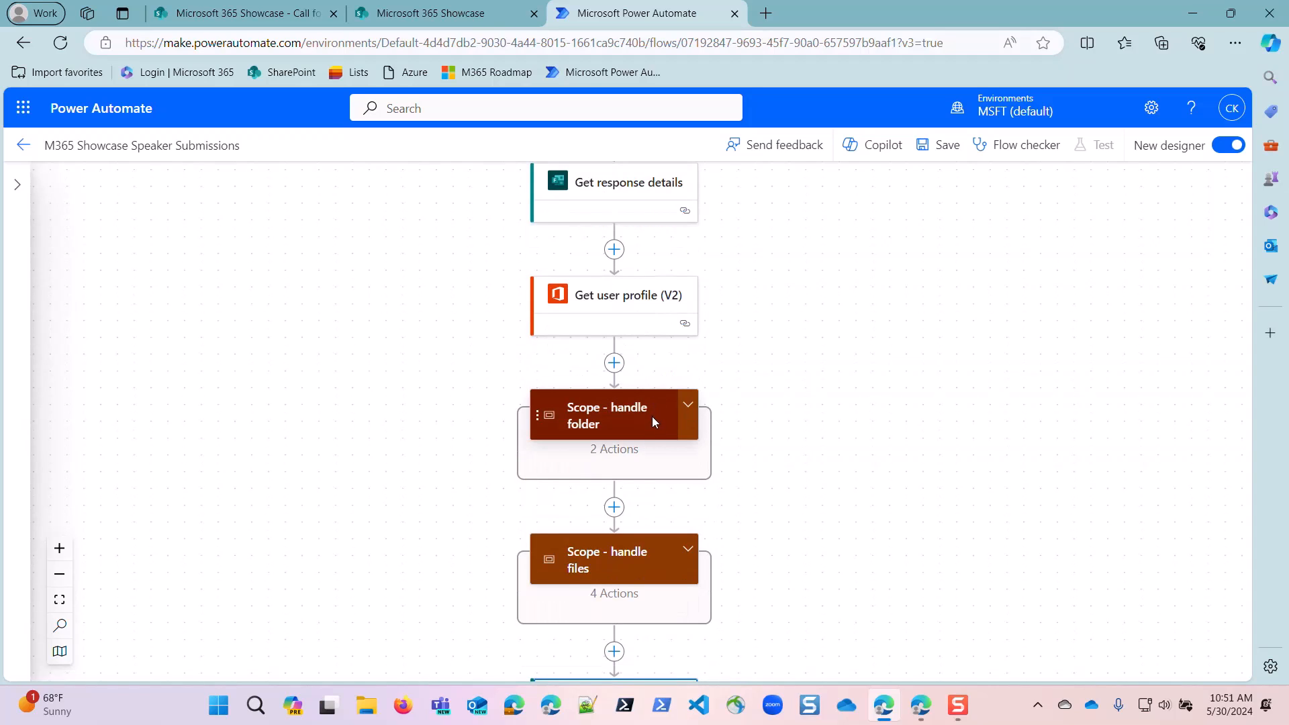
{"action": "scroll", "coordinate": [651, 418], "scroll_direction": "down", "scroll_amount": 1}
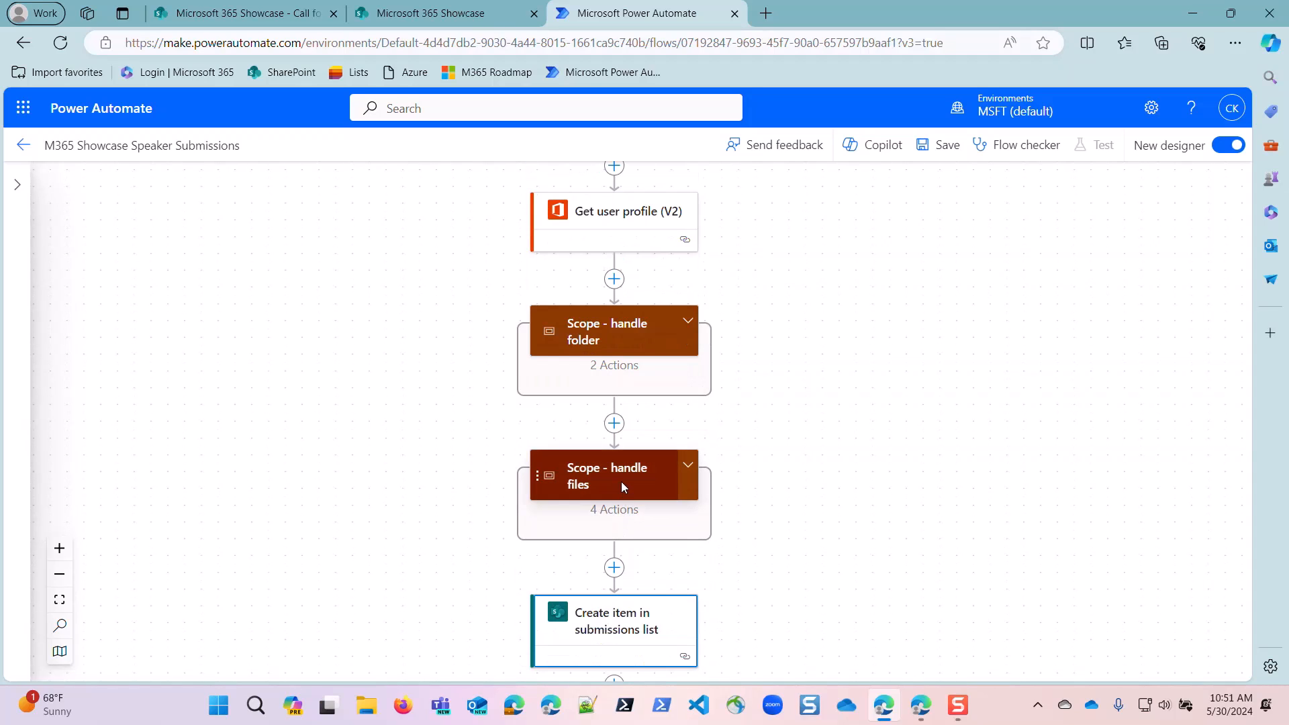
{"action": "scroll", "coordinate": [618, 482], "scroll_direction": "down", "scroll_amount": 2}
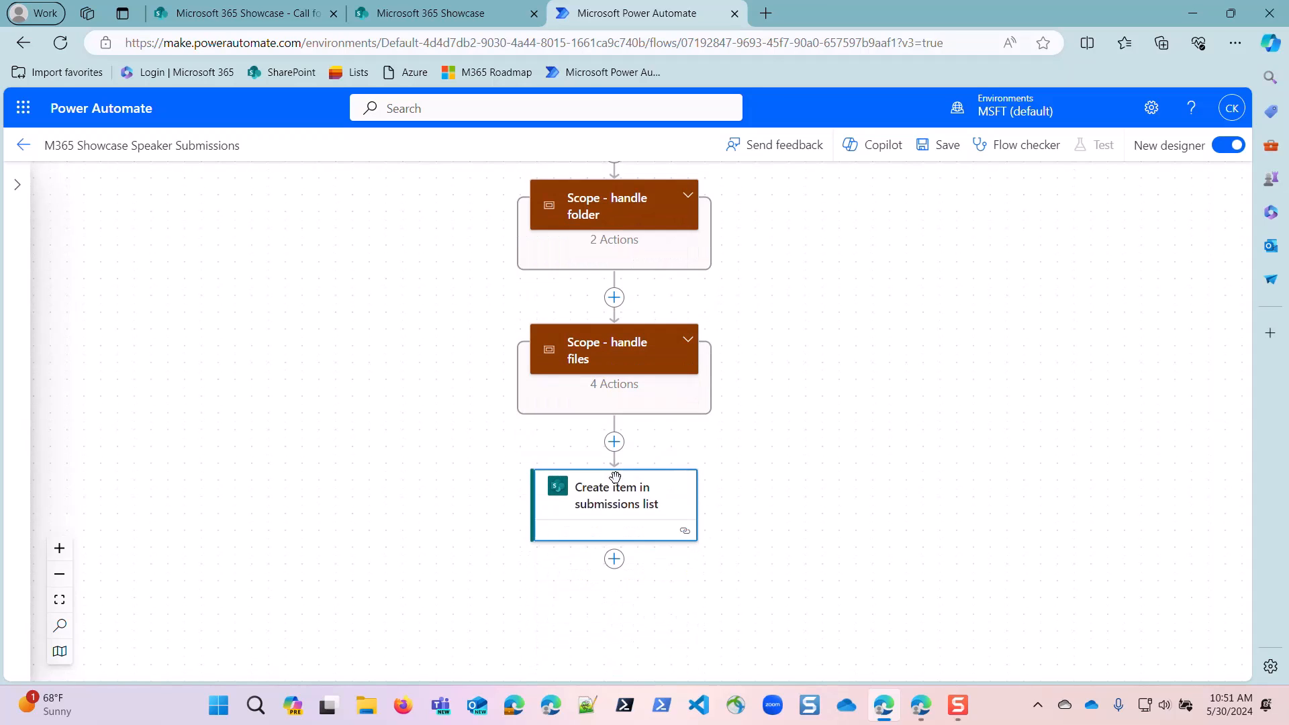
Add the SharePoint Get items action after Create item in submissions list.
{"action": "left_click", "coordinate": [614, 562]}
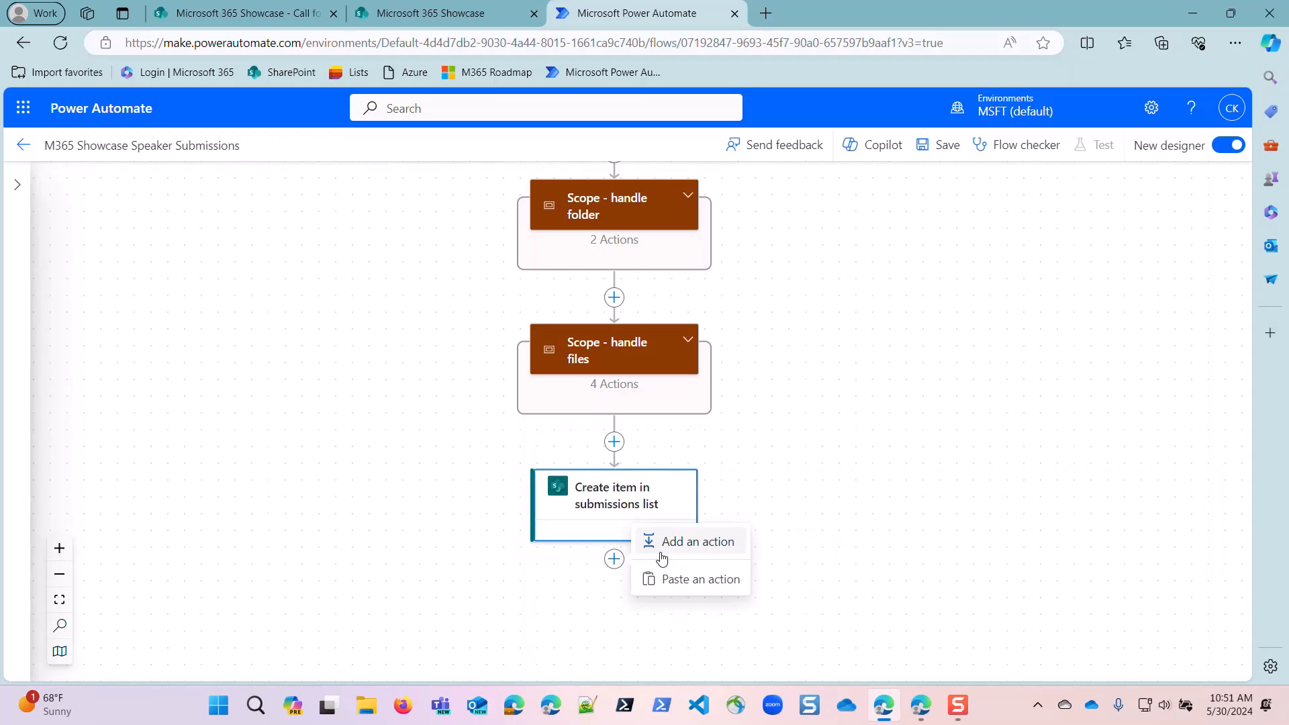
{"action": "left_click", "coordinate": [663, 556]}
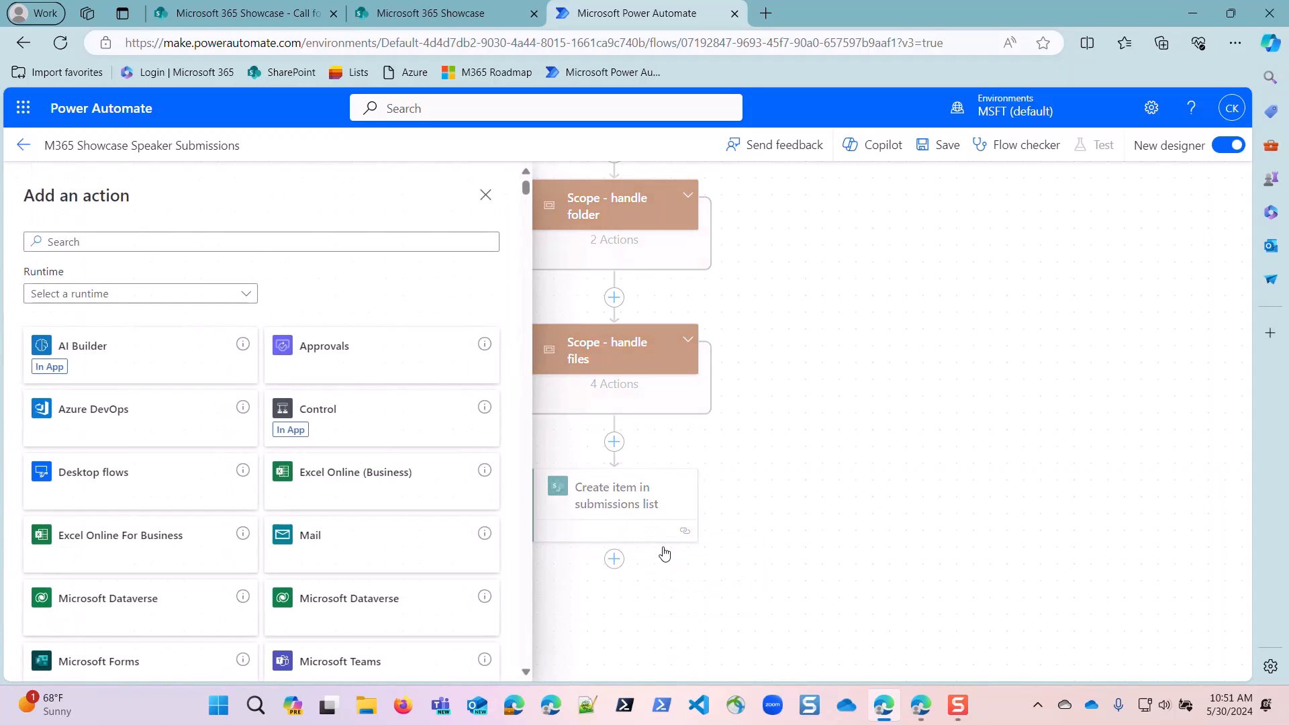
{"action": "left_click", "coordinate": [94, 241]}
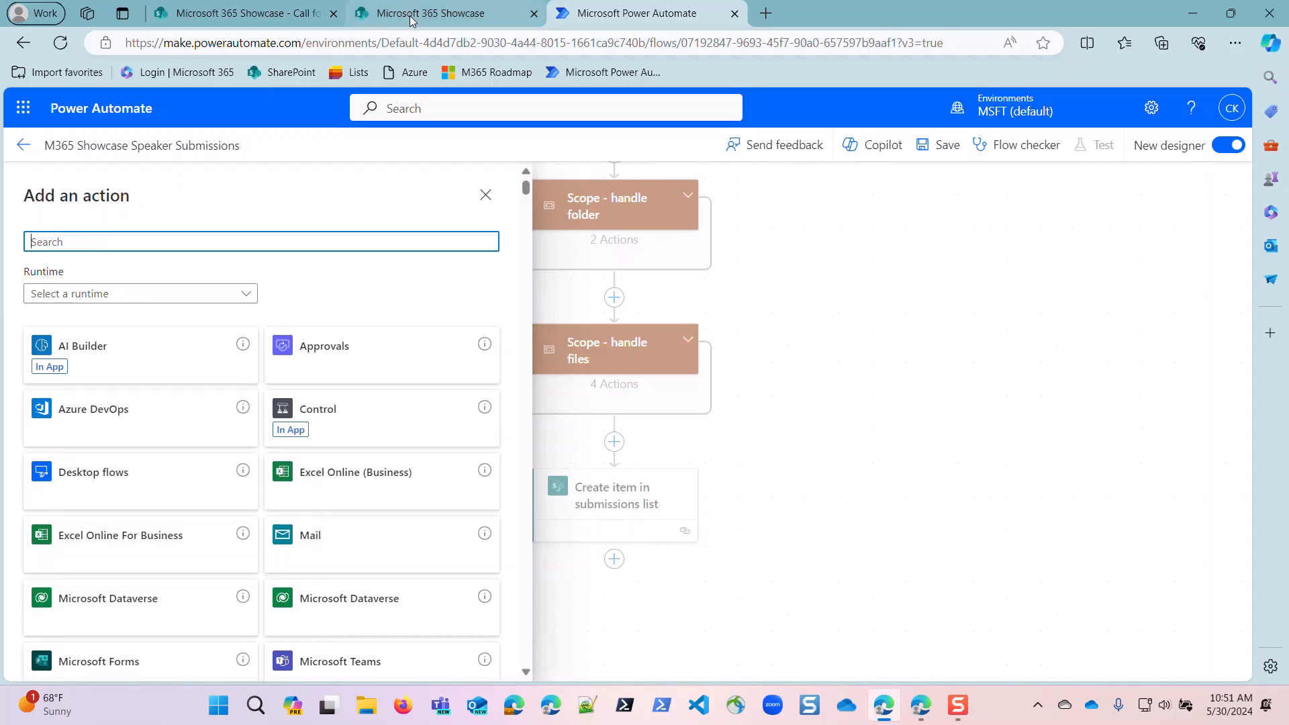
{"action": "left_click", "coordinate": [277, 17]}
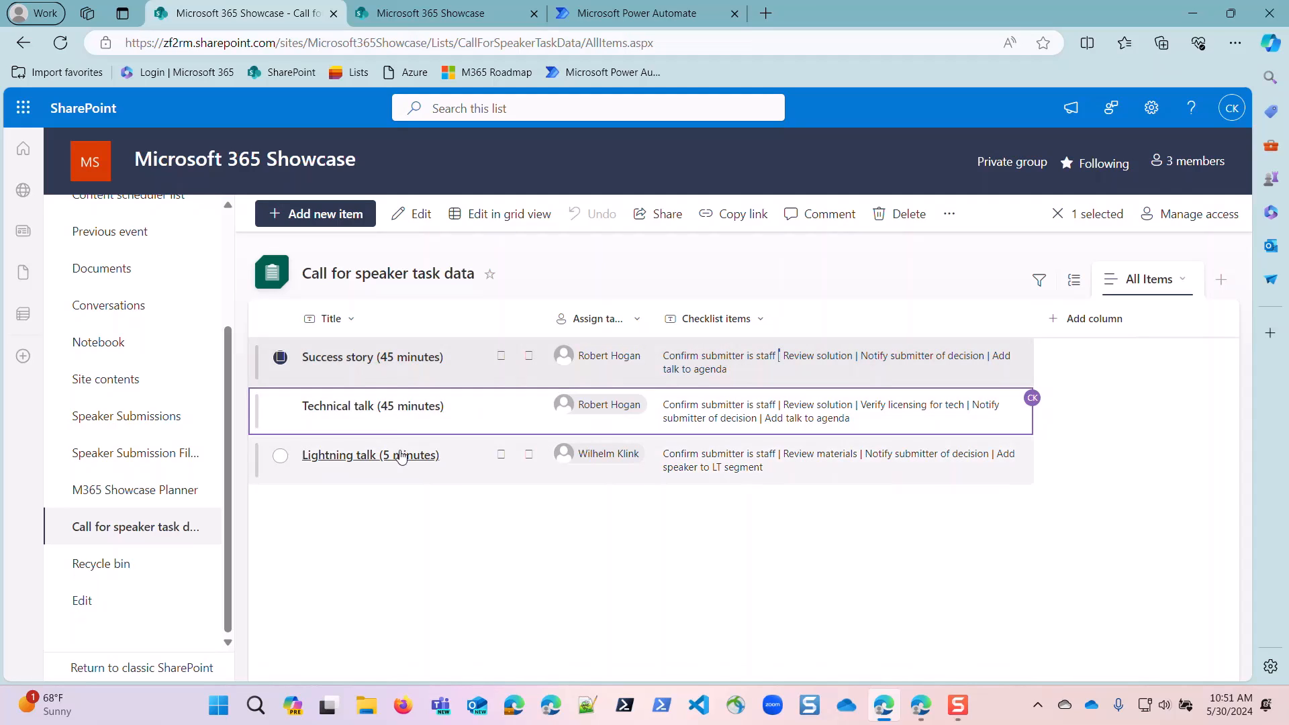
{"action": "left_click", "coordinate": [638, 12]}
{"action": "left_click", "coordinate": [158, 242]}
{"action": "type", "text": "get items"}
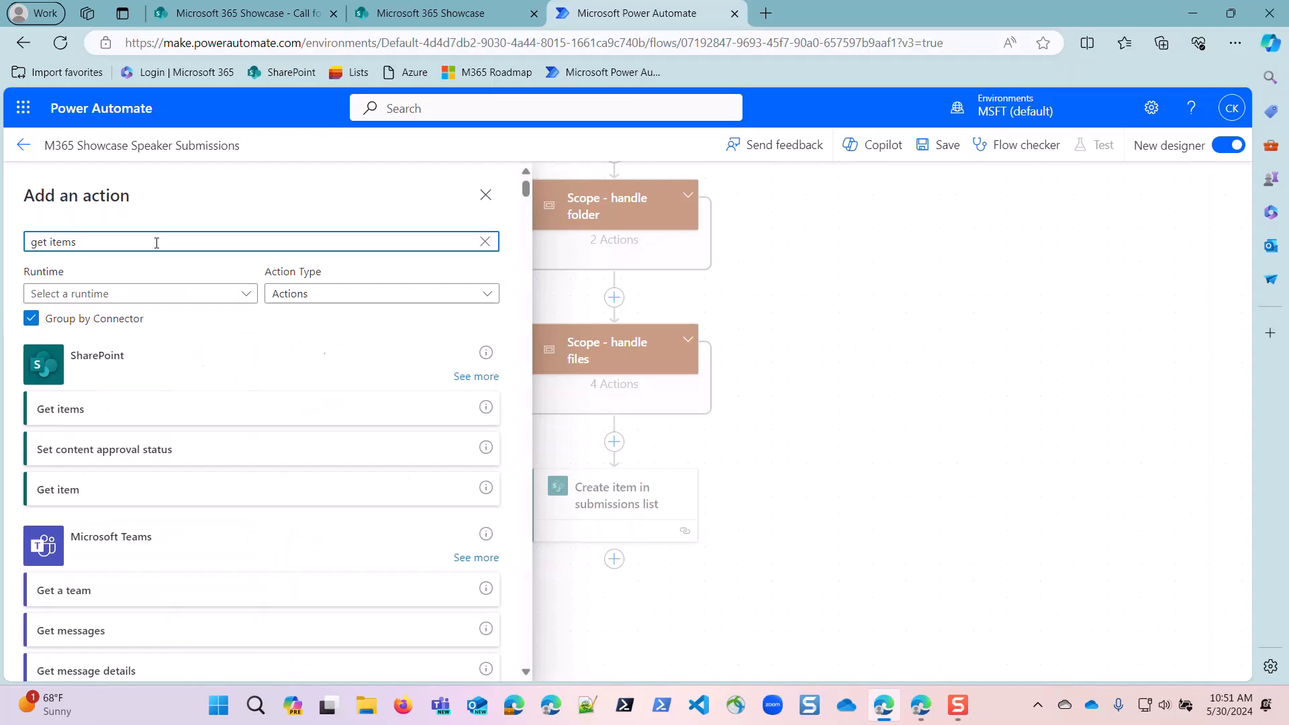
{"action": "left_click", "coordinate": [79, 410]}
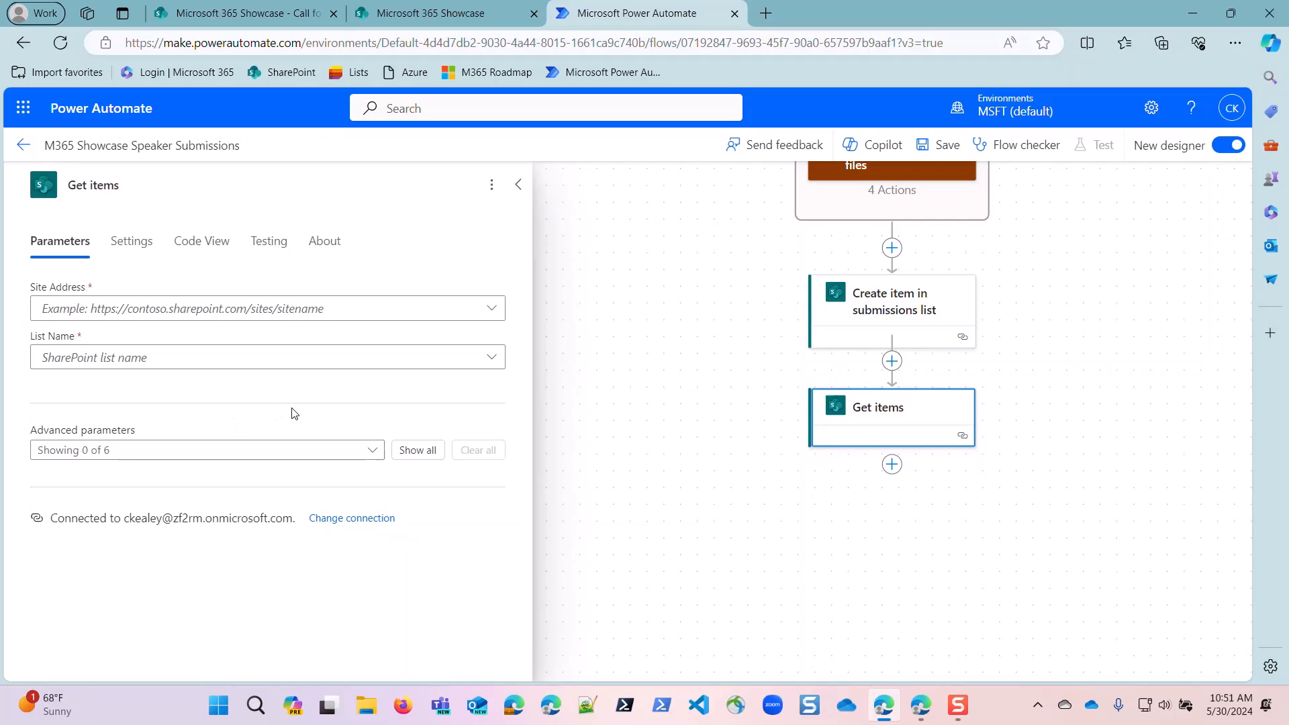
Compare the titles in the Call for speaker task data list with the Submission type options in the Call for Speakers form.
{"action": "left_click", "coordinate": [245, 13]}
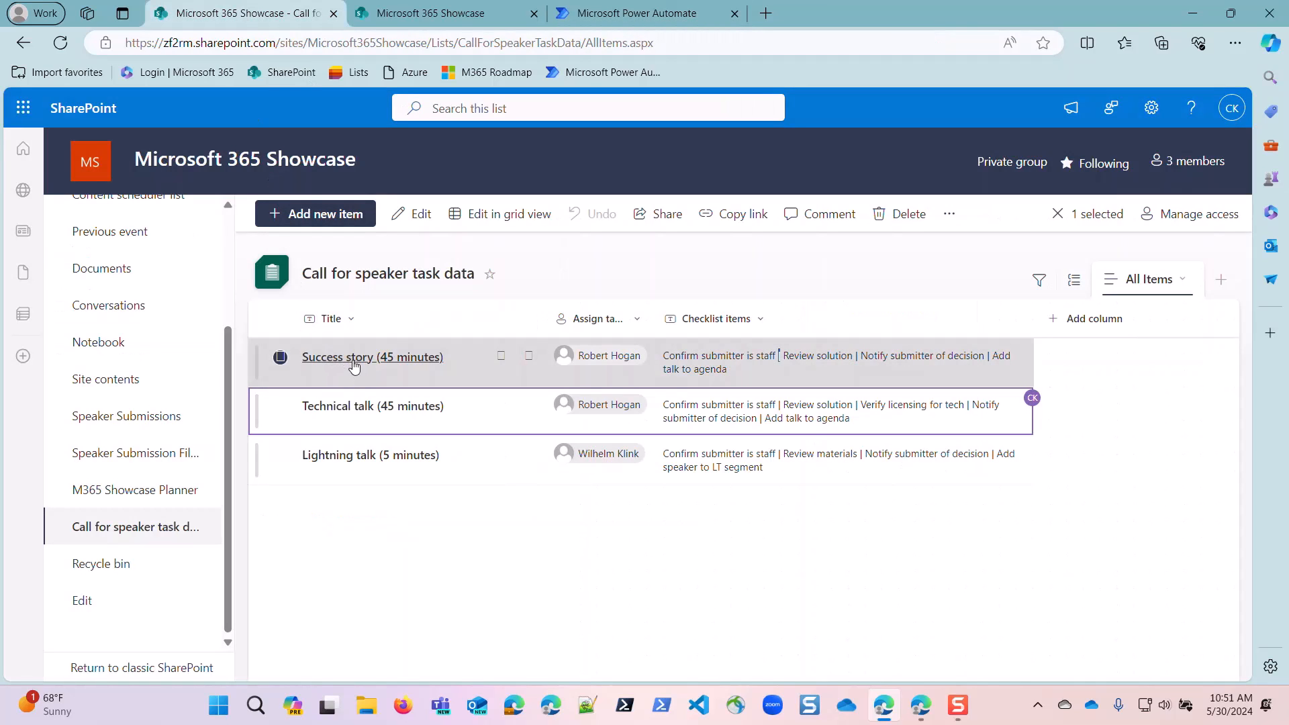
{"action": "left_click", "coordinate": [920, 714]}
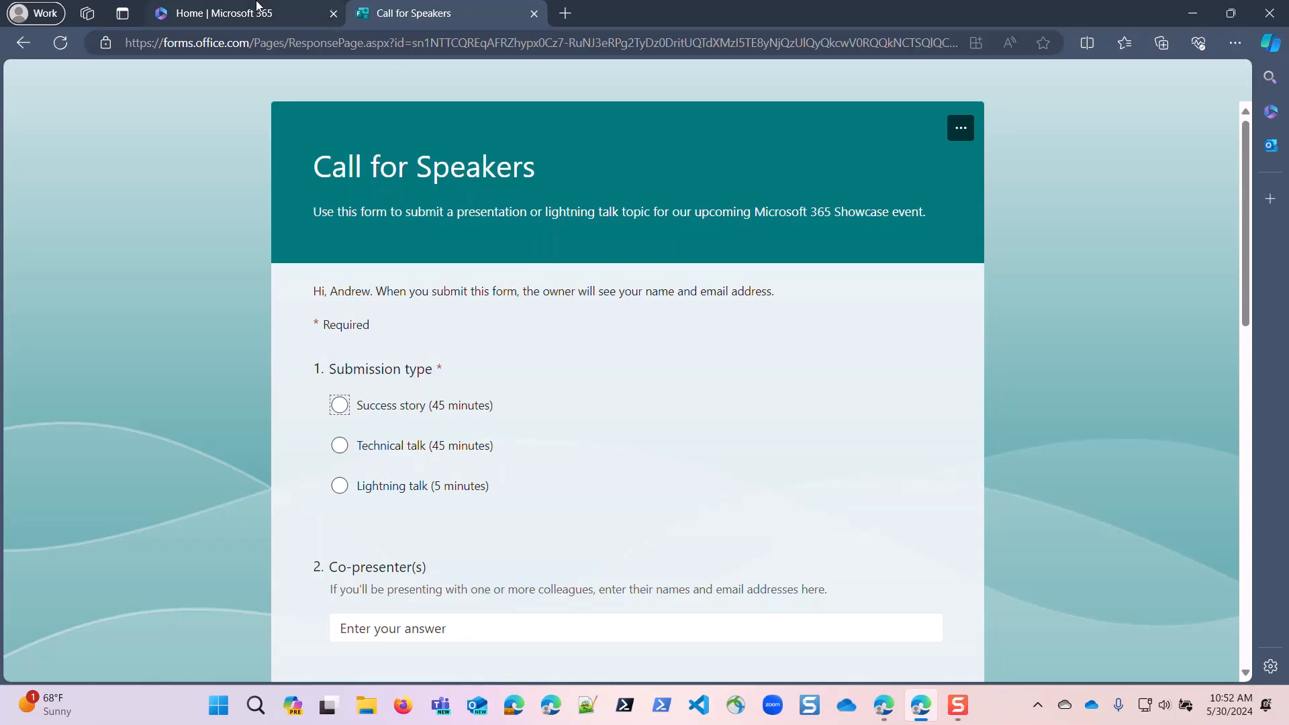
{"action": "left_click", "coordinate": [876, 710]}
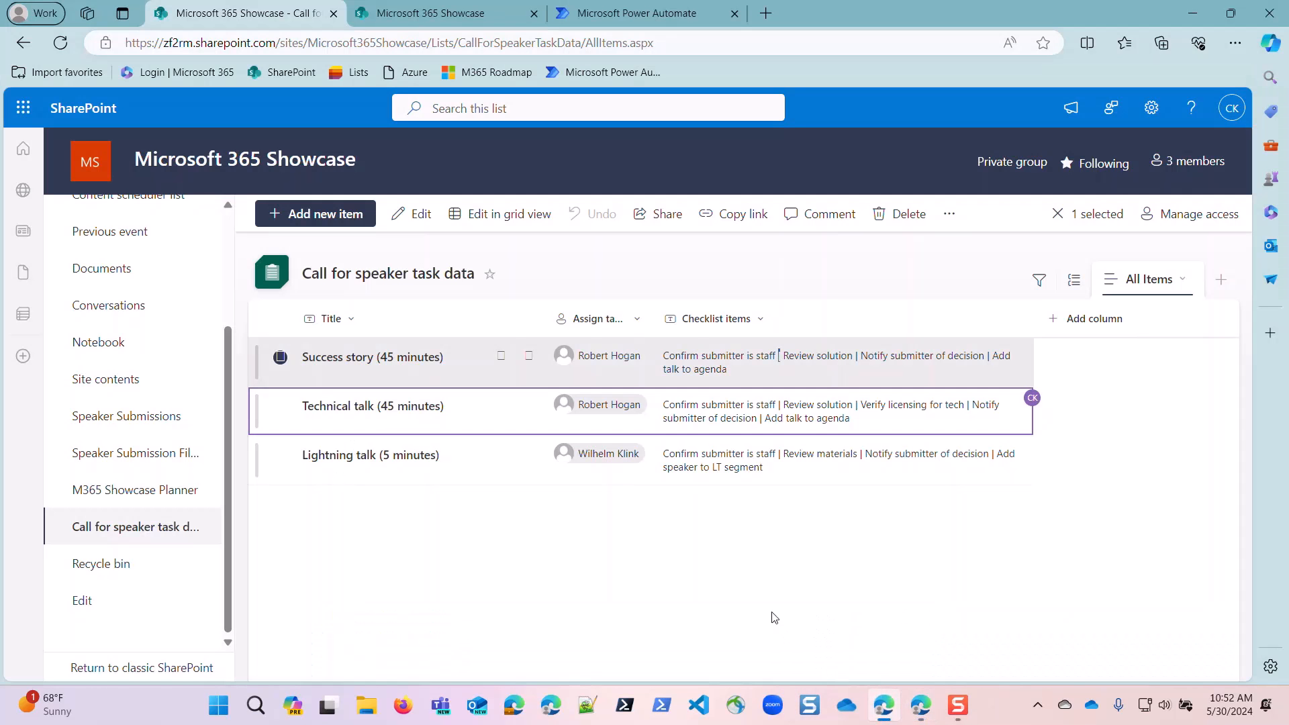
Back in the Power Automate flow, point Get items to the Microsoft 365 Showcase site and the Call for speaker task data list.
{"action": "left_click", "coordinate": [637, 15]}
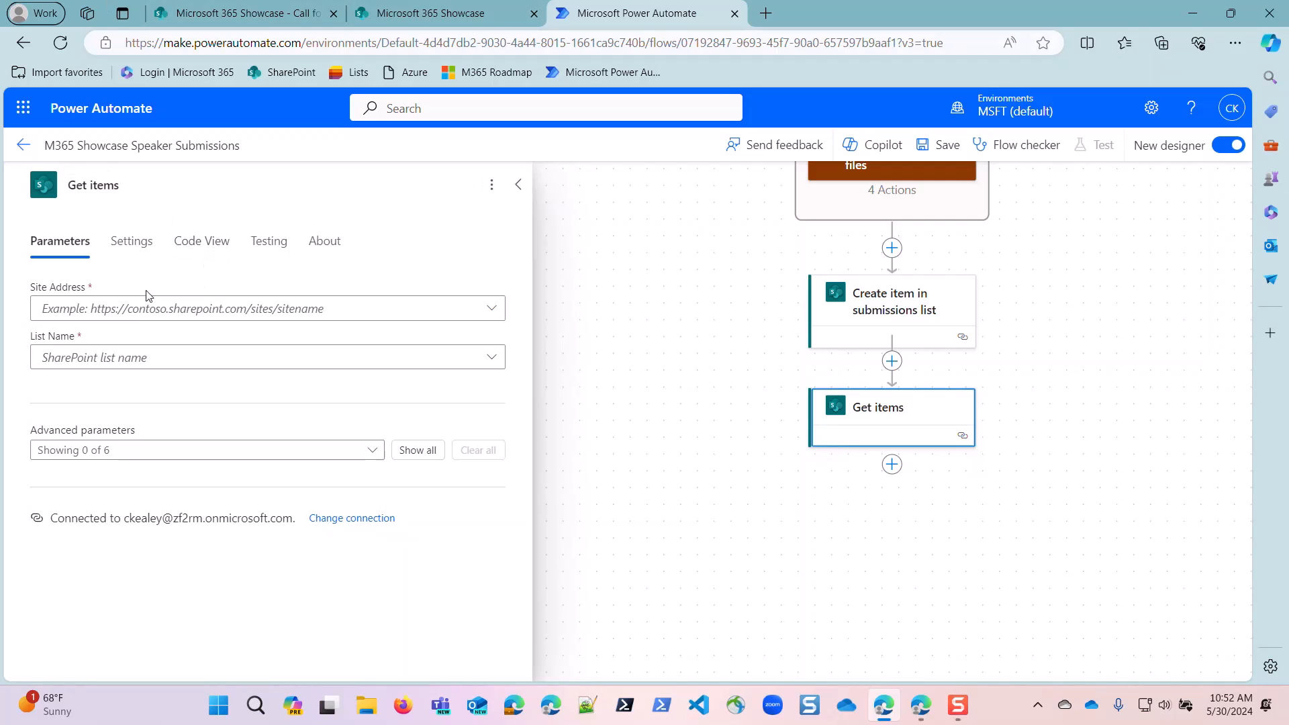
{"action": "left_click", "coordinate": [135, 311]}
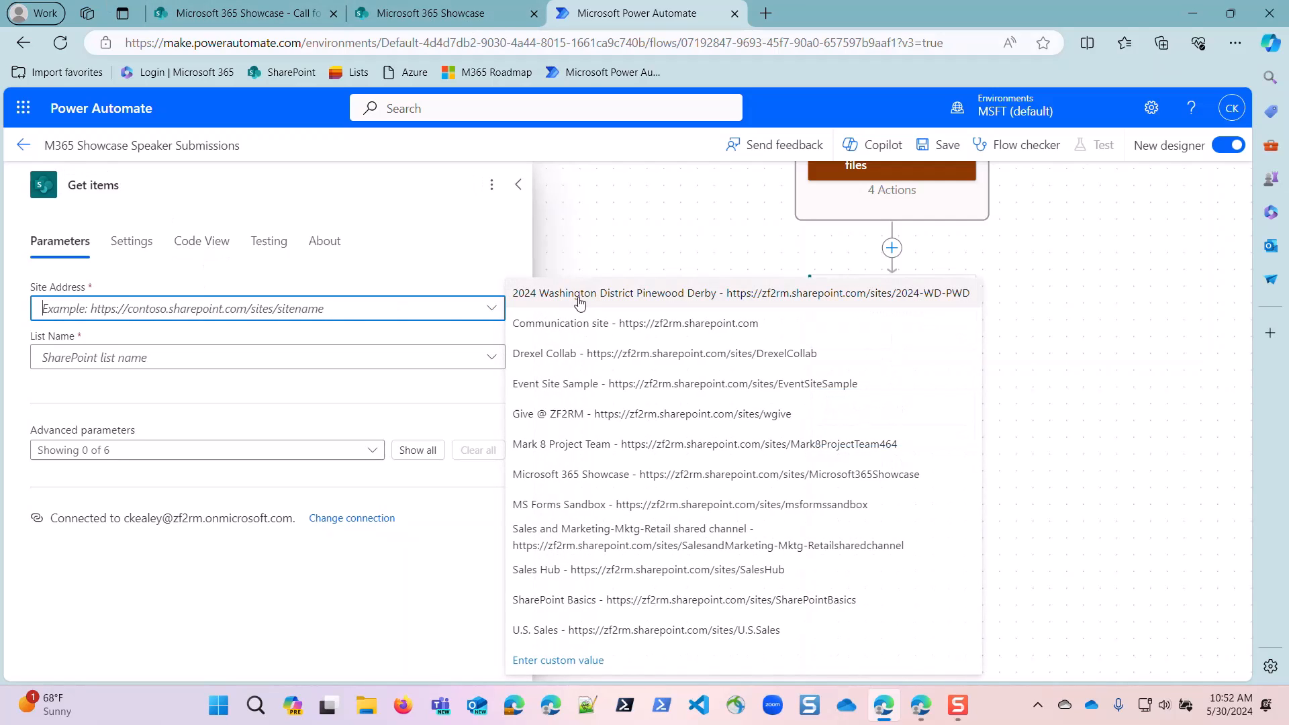
{"action": "left_click", "coordinate": [576, 478]}
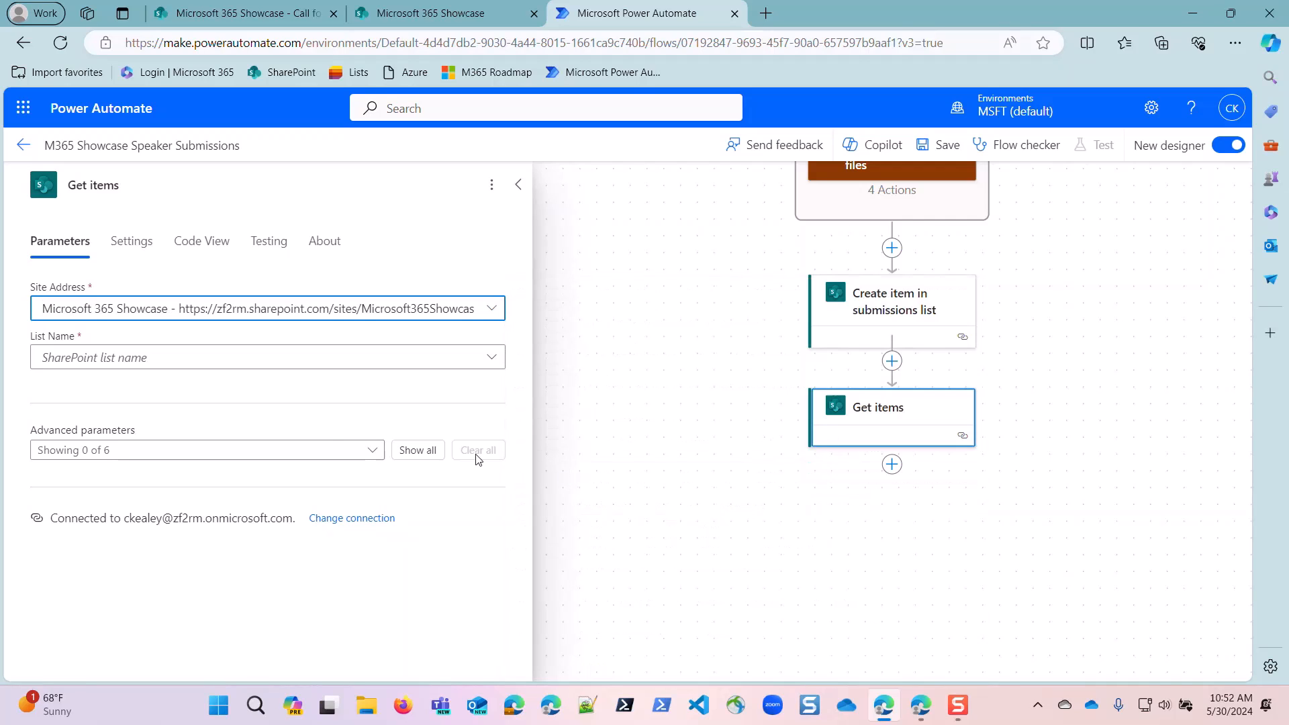
{"action": "left_click", "coordinate": [346, 366]}
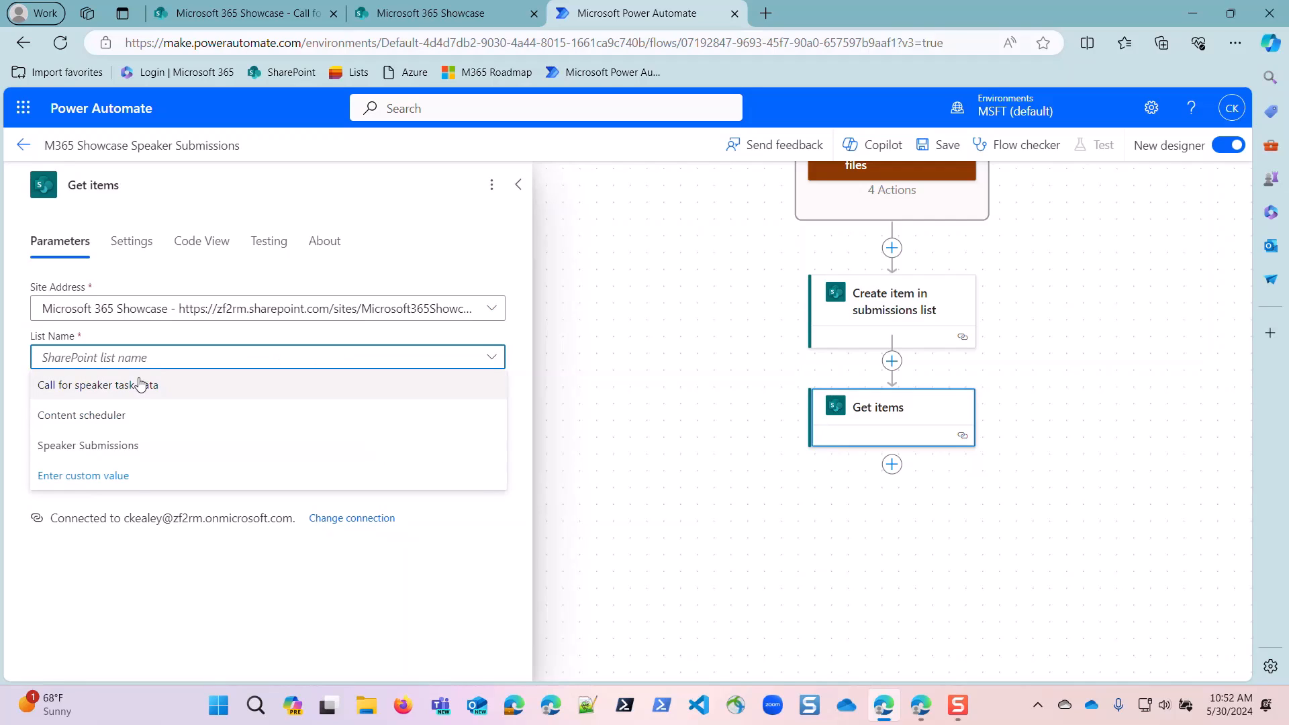
{"action": "left_click", "coordinate": [125, 390]}
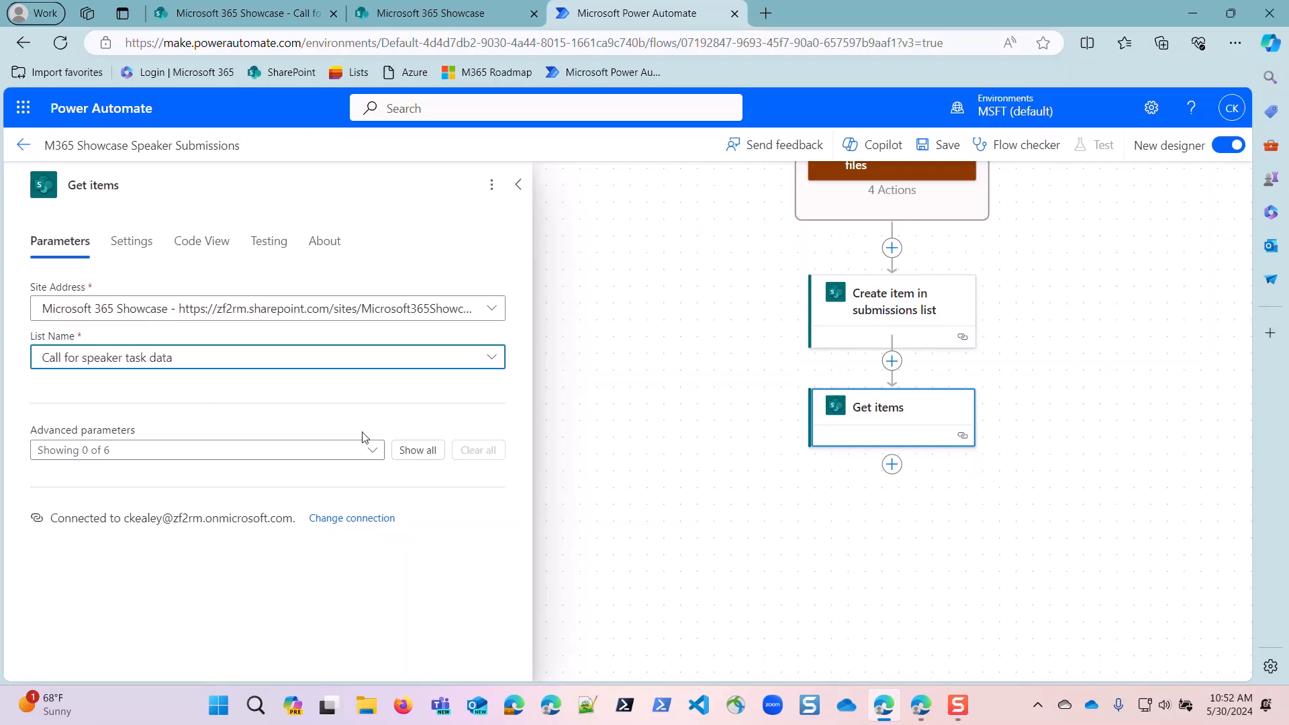
Reveal all advanced parameters of Get items and enter the Filter Query Title eq '' with empty quotes.
{"action": "left_click", "coordinate": [418, 449]}
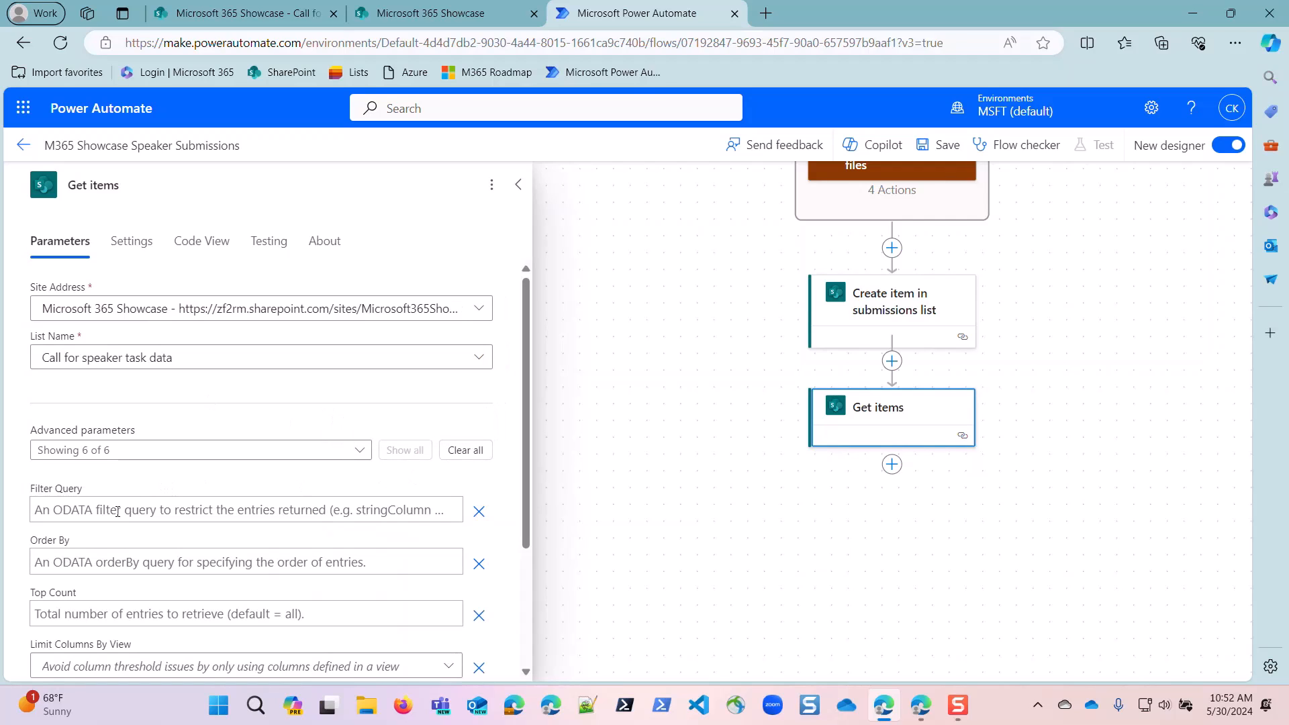
{"action": "left_click", "coordinate": [60, 511]}
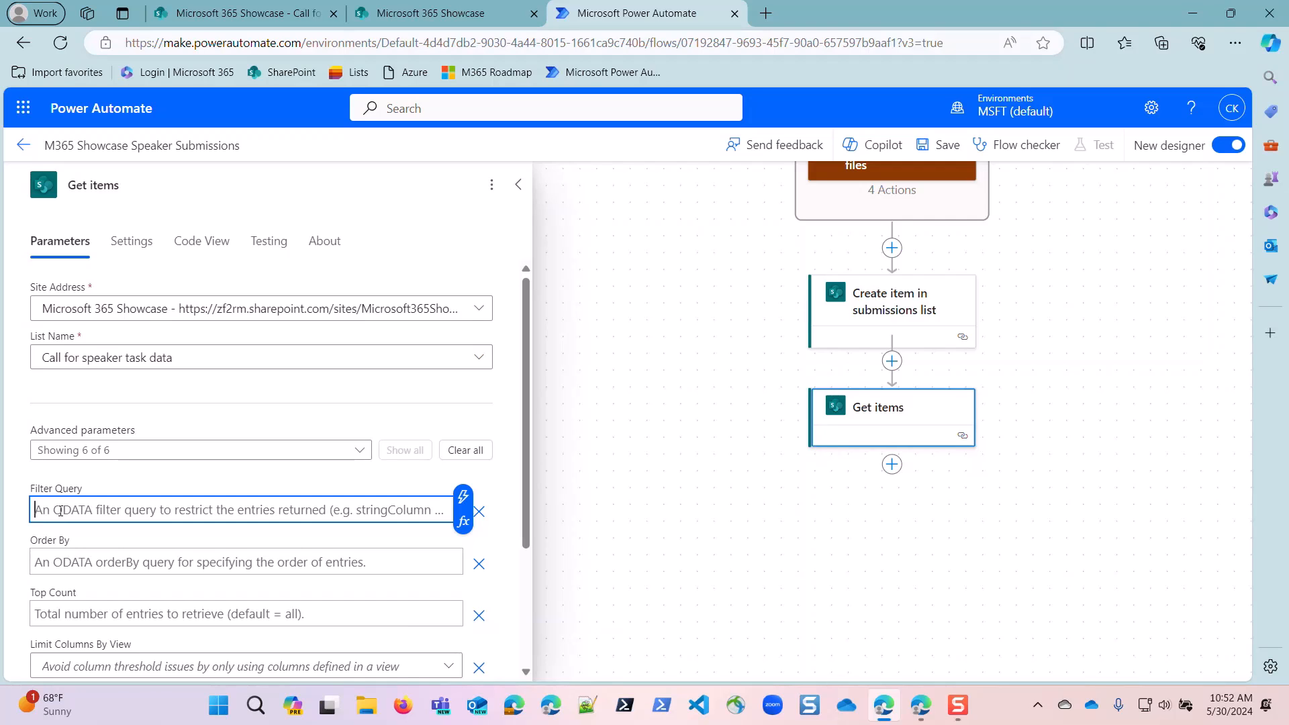
{"action": "type", "text": "Title"}
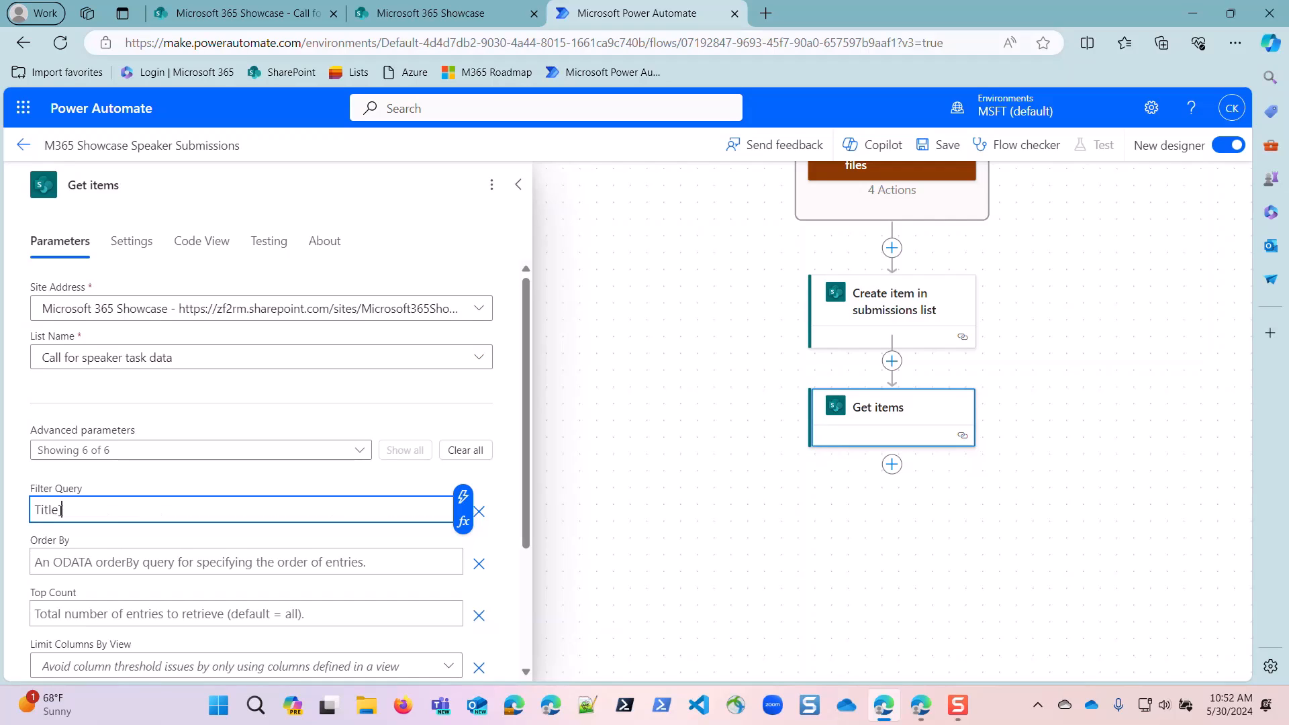
{"action": "type", "text": " eq ''"}
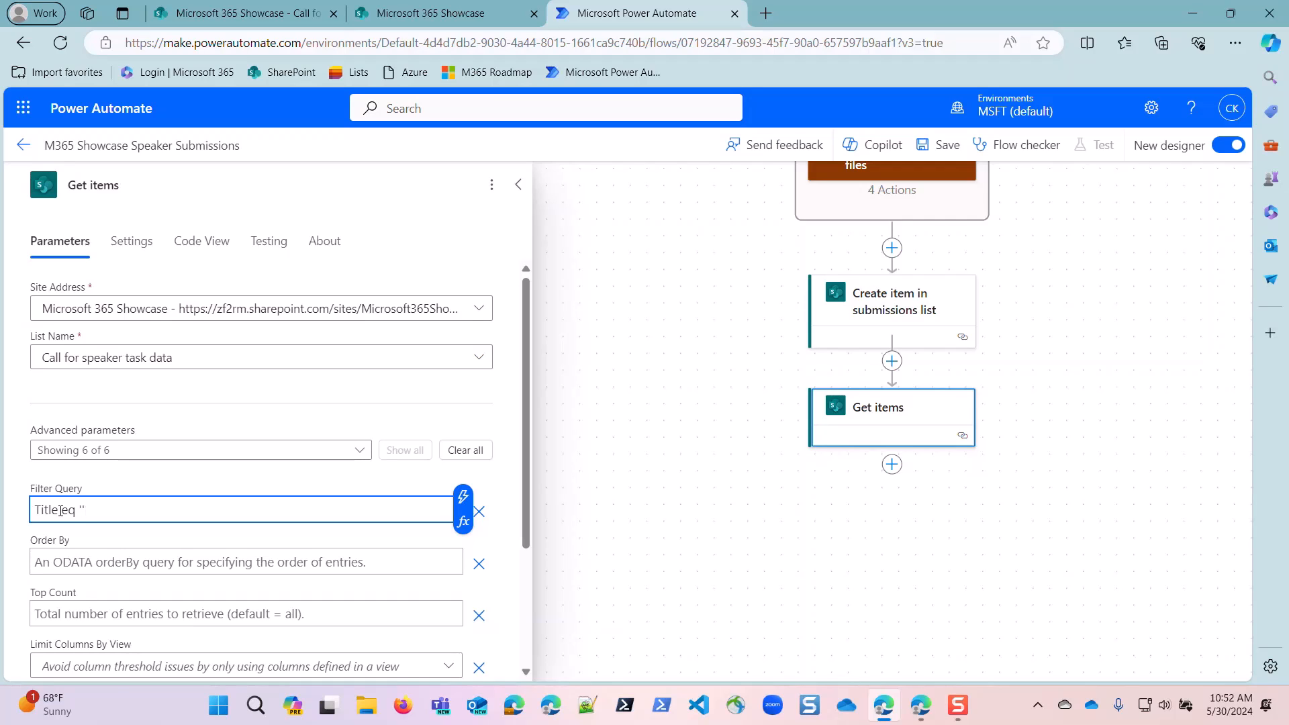
Insert the Submission type dynamic value from Get response details between the quotes of the Filter Query.
{"action": "left_click", "coordinate": [462, 499]}
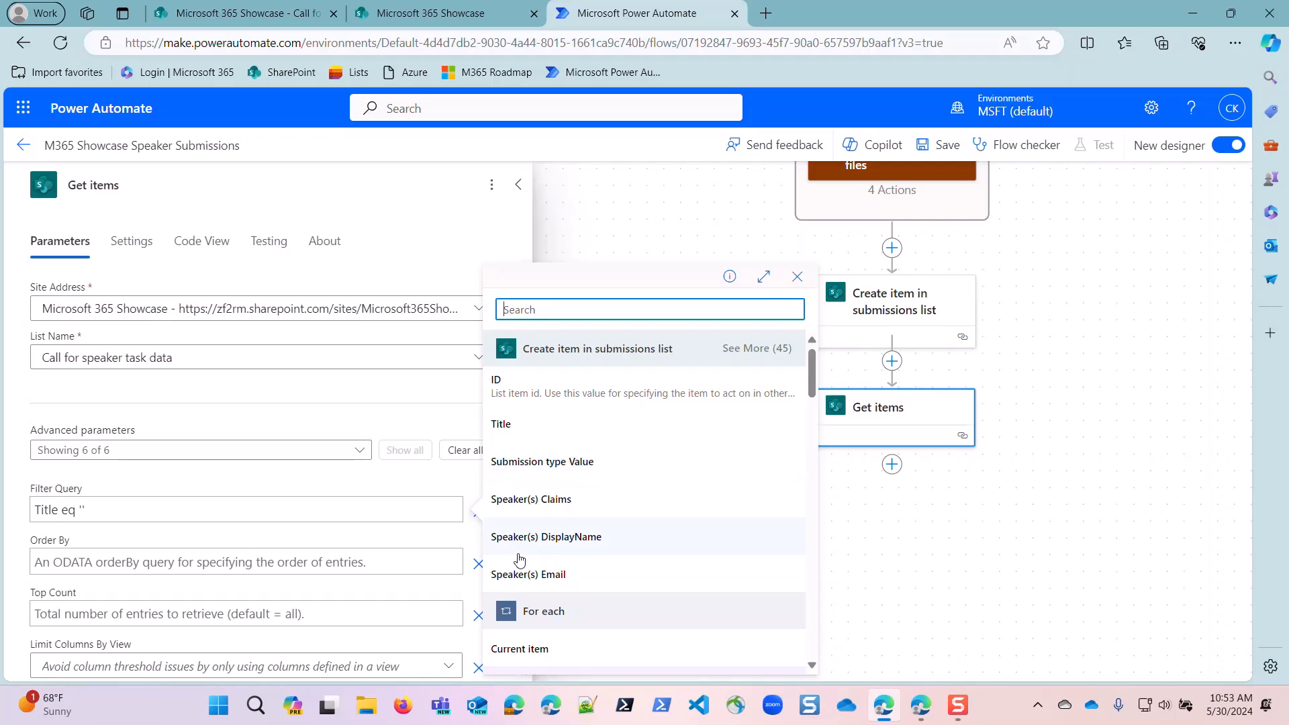
{"action": "scroll", "coordinate": [518, 557], "scroll_direction": "down", "scroll_amount": 10}
{"action": "scroll", "coordinate": [524, 535], "scroll_direction": "down", "scroll_amount": 3}
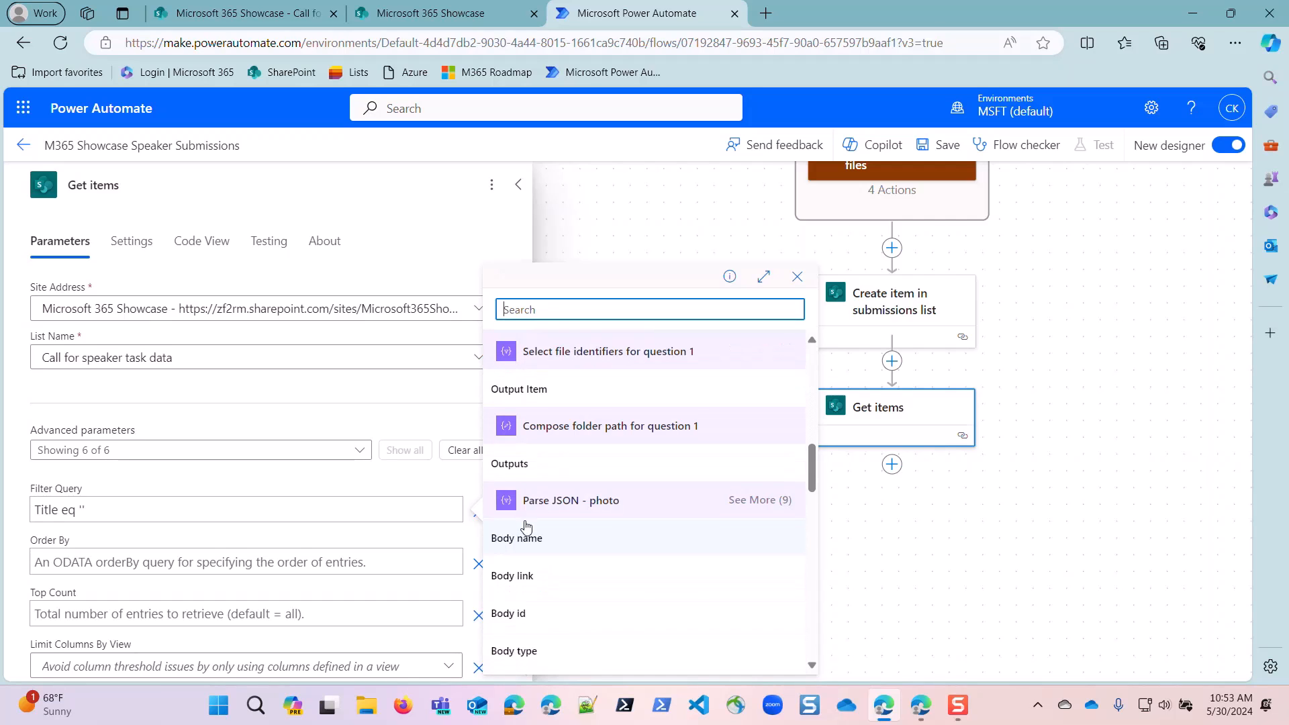
{"action": "scroll", "coordinate": [525, 535], "scroll_direction": "up", "scroll_amount": 1}
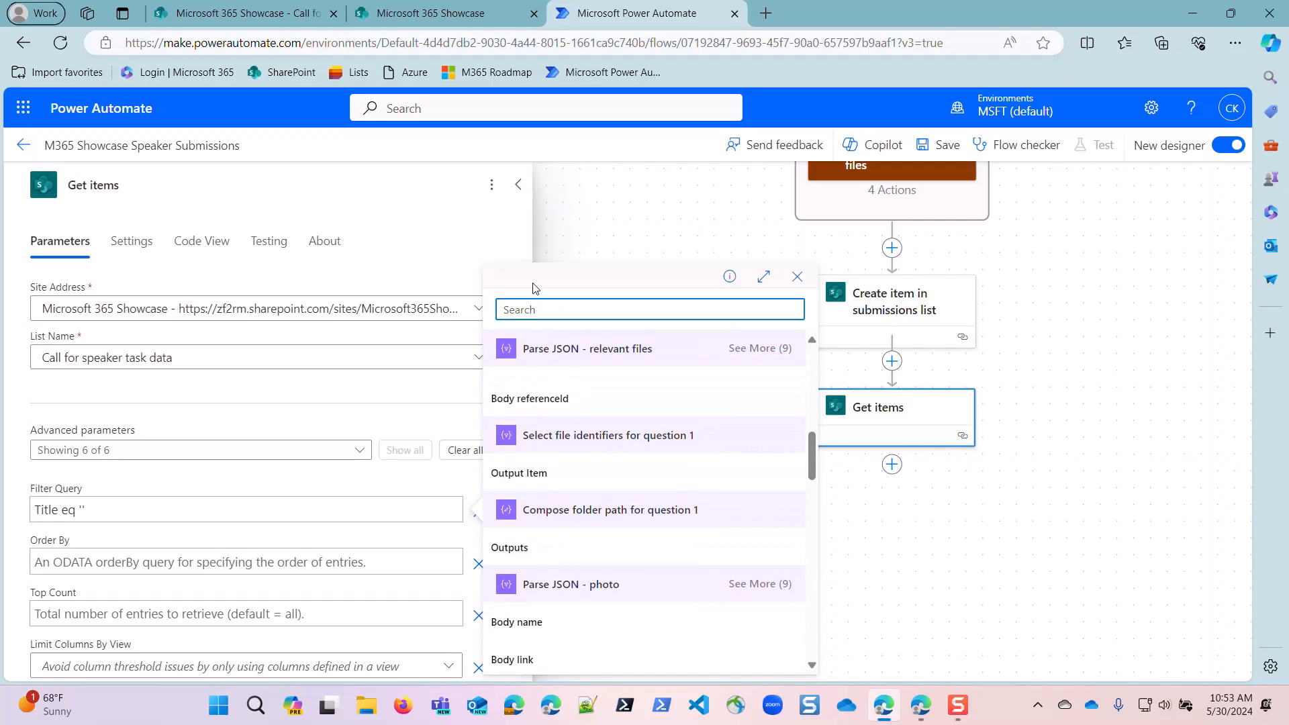
{"action": "type", "text": "type"}
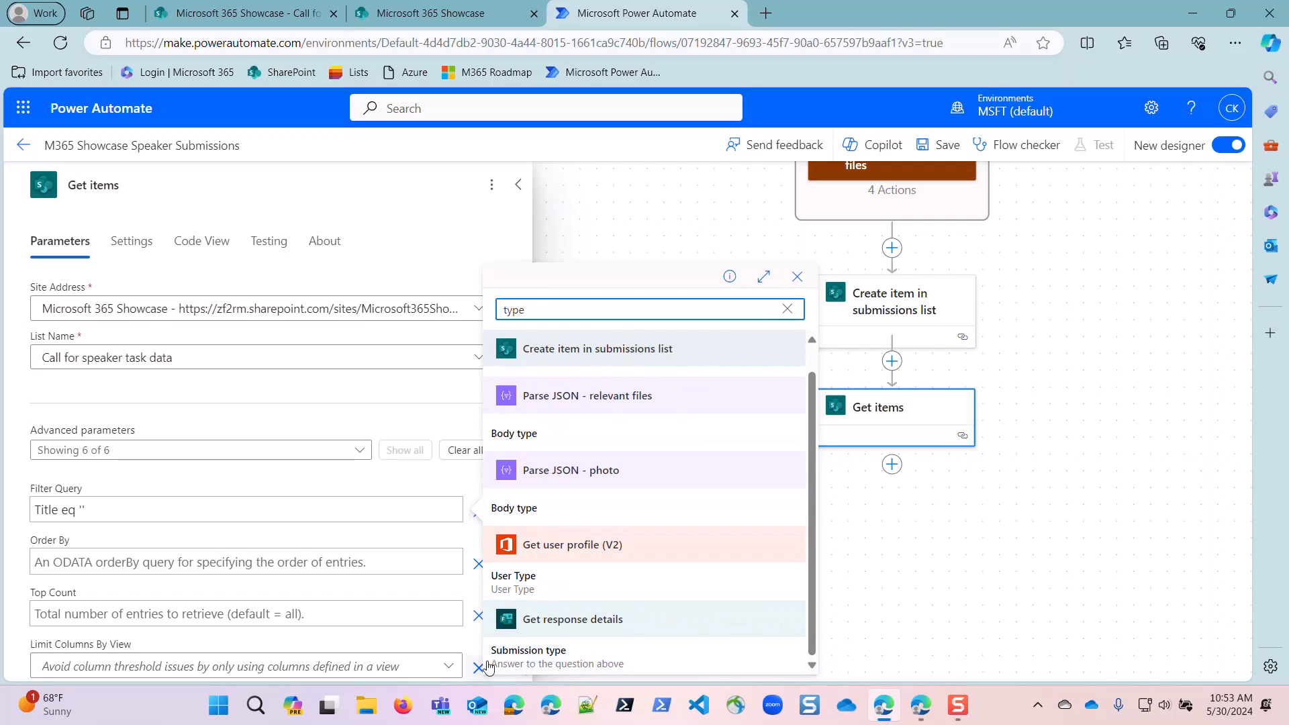
{"action": "left_click", "coordinate": [534, 664]}
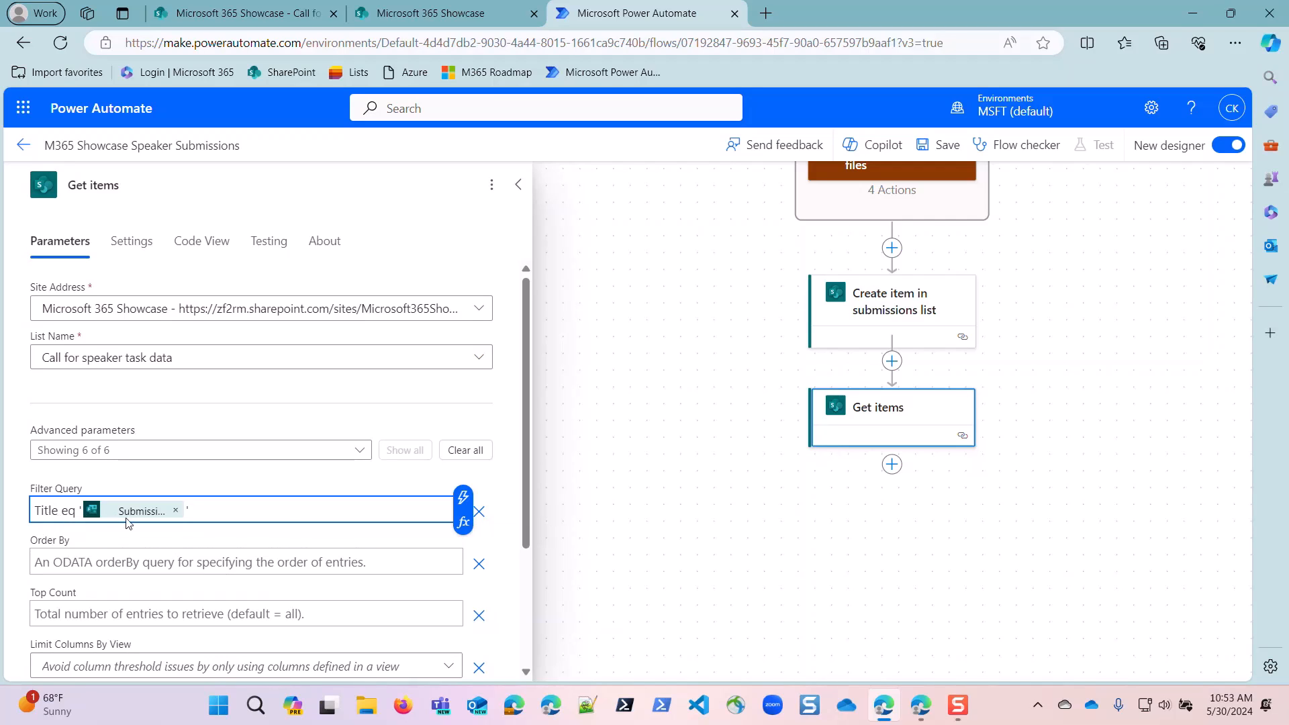
Rename the Get items action to "Get items - task data for type".
{"action": "type", "text": "'"}
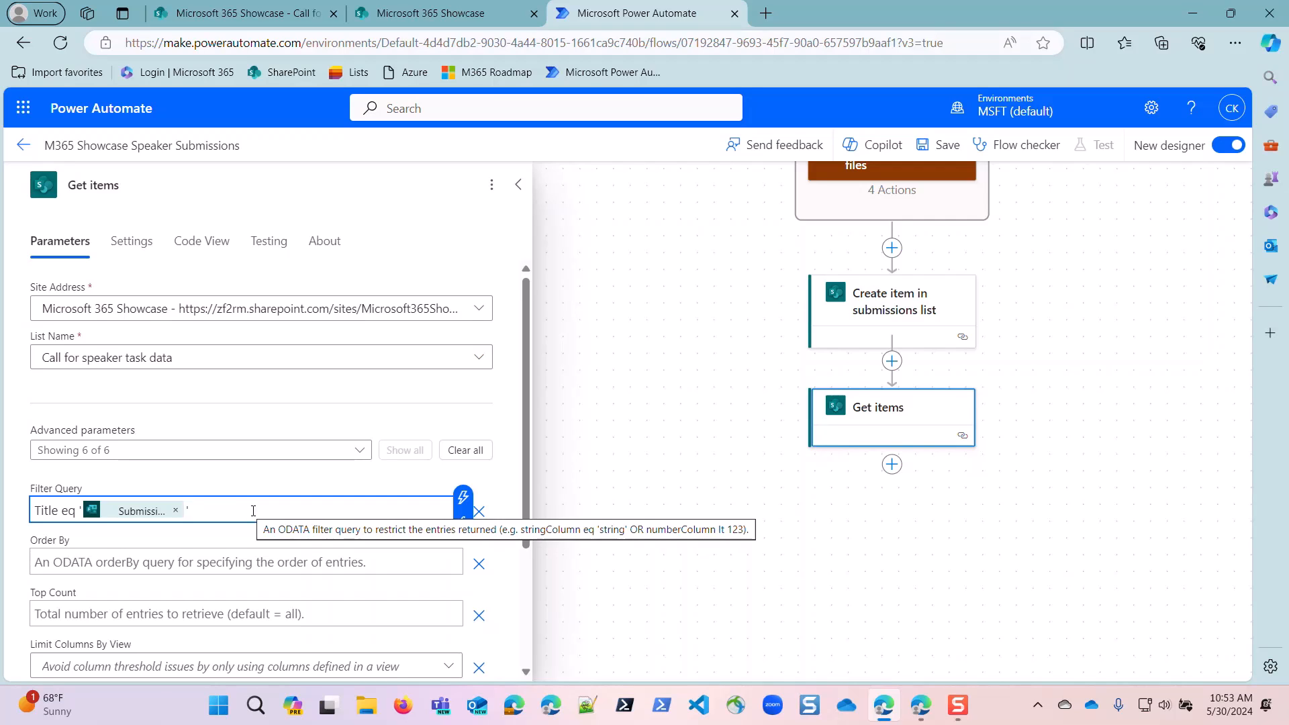
{"action": "type", "text": "'"}
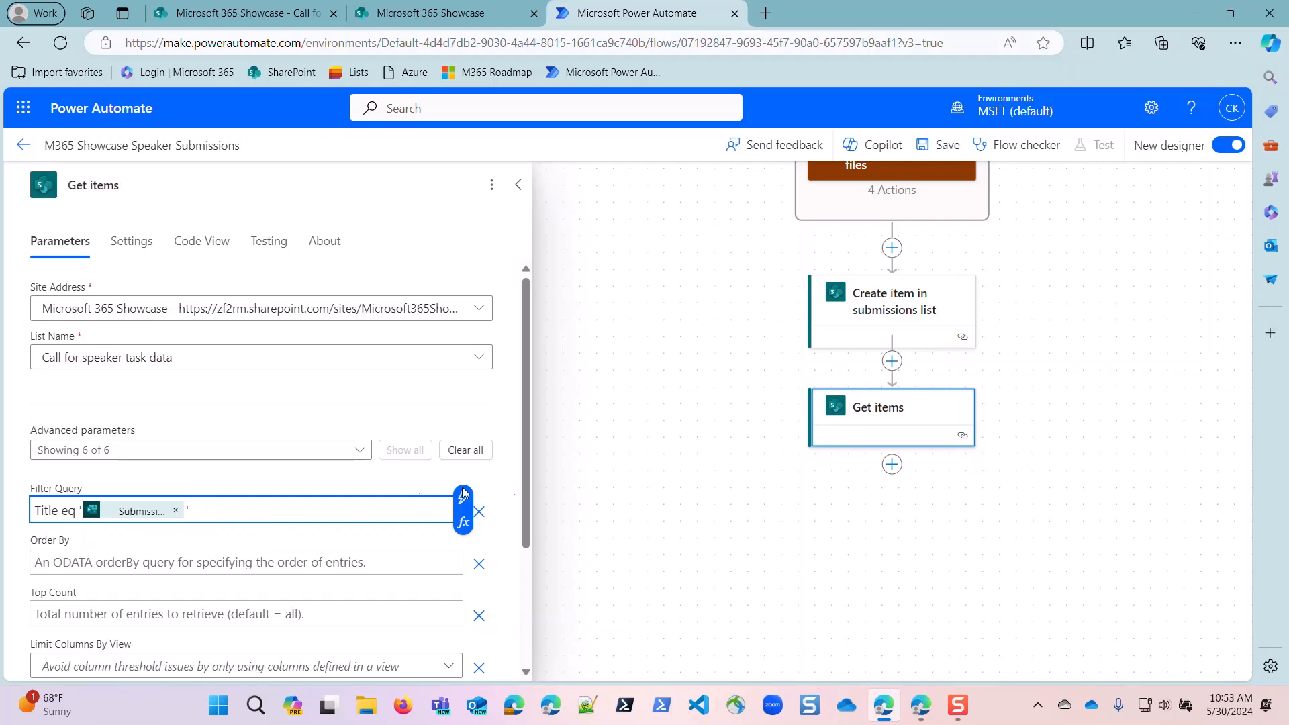
{"action": "left_click", "coordinate": [141, 178]}
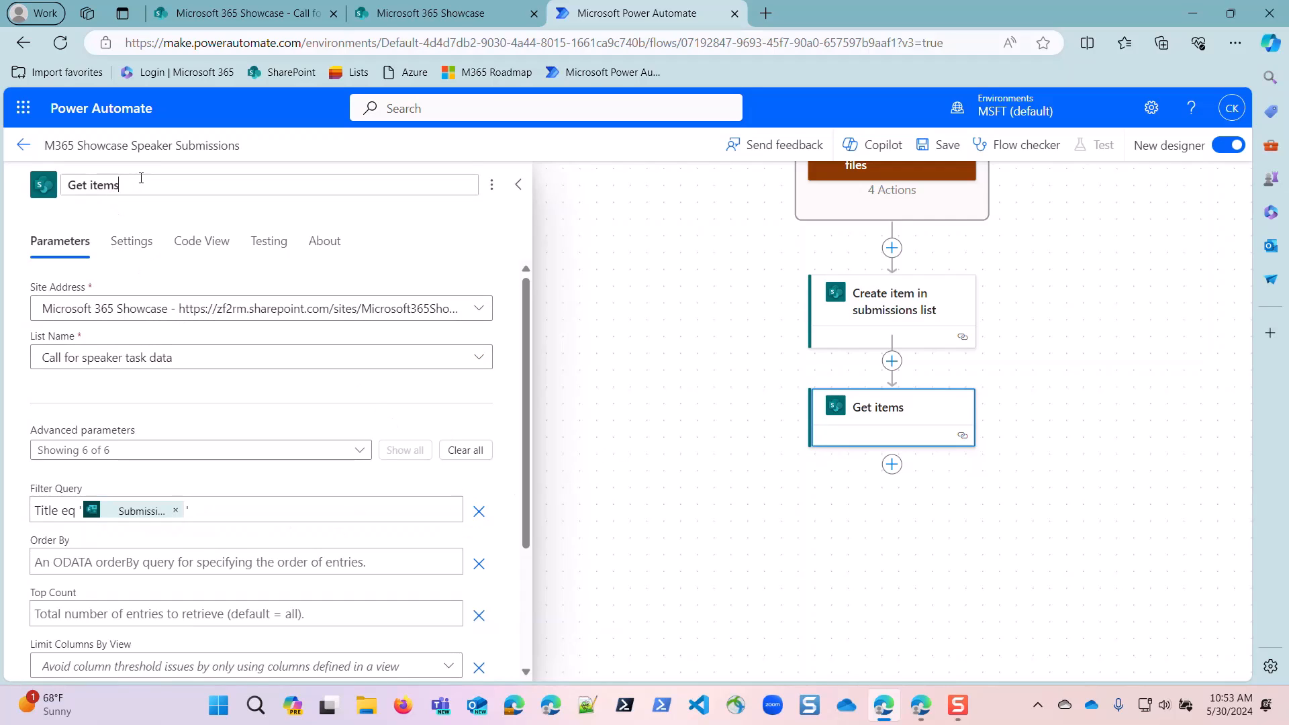
{"action": "type", "text": "- task data for "}
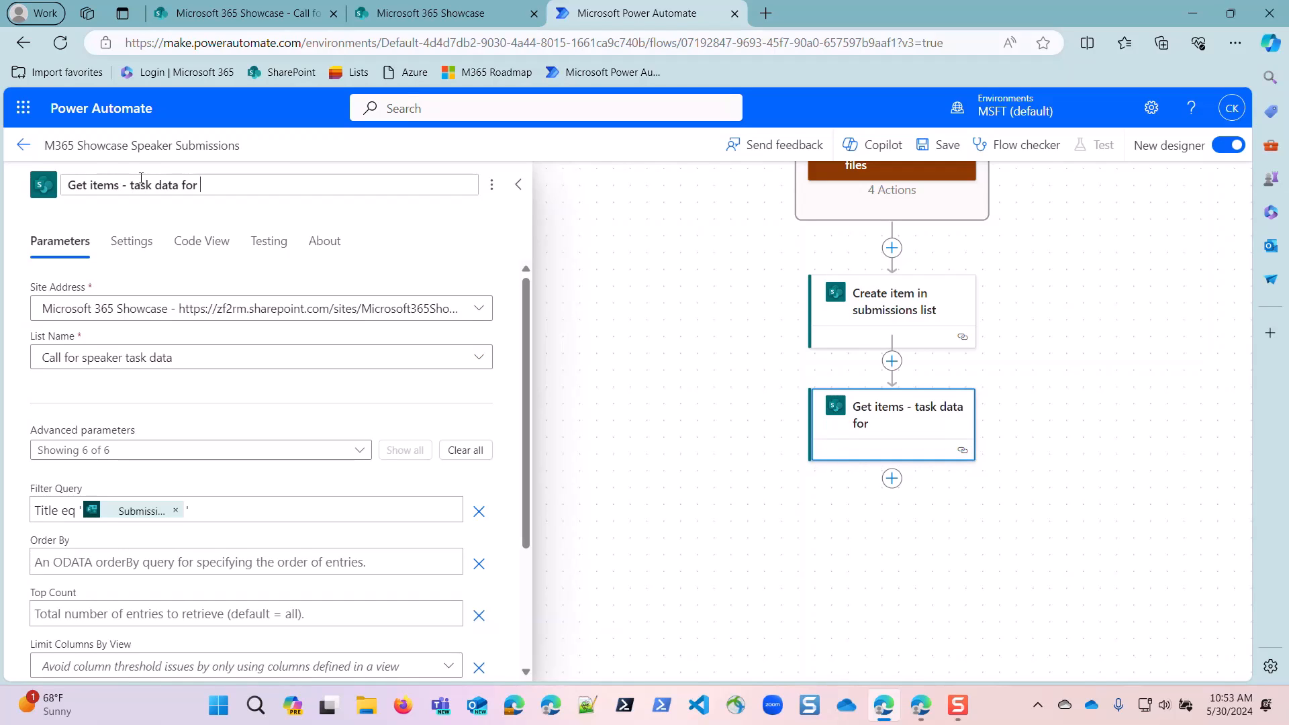
{"action": "type", "text": "p"}
{"action": "type", "text": "peake"}
{"action": "type", "text": "r type"}
{"action": "key", "text": "BackSpace"}
{"action": "key", "text": "BackSpace"}
{"action": "key", "text": "BackSpace"}
{"action": "key", "text": "BackSpace"}
{"action": "key", "text": "BackSpace"}
{"action": "key", "text": "BackSpace"}
{"action": "key", "text": "BackSpace"}
{"action": "key", "text": "BackSpace"}
{"action": "key", "text": "BackSpace"}
{"action": "key", "text": "BackSpace"}
{"action": "key", "text": "BackSpace"}
{"action": "key", "text": "BackSpace"}
{"action": "type", "text": "type"}
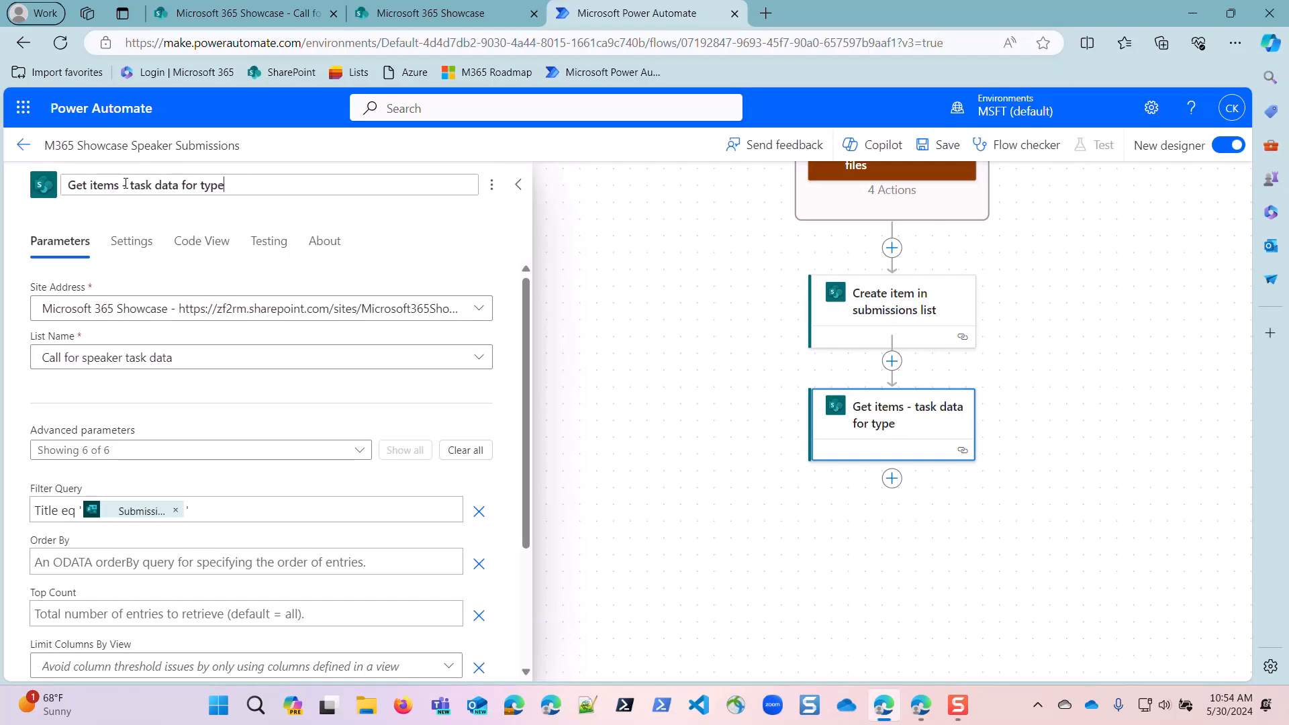
Add a Data Operation Select action after "Get items - task data for type" and rename it "Select id of type".
{"action": "left_click", "coordinate": [891, 480]}
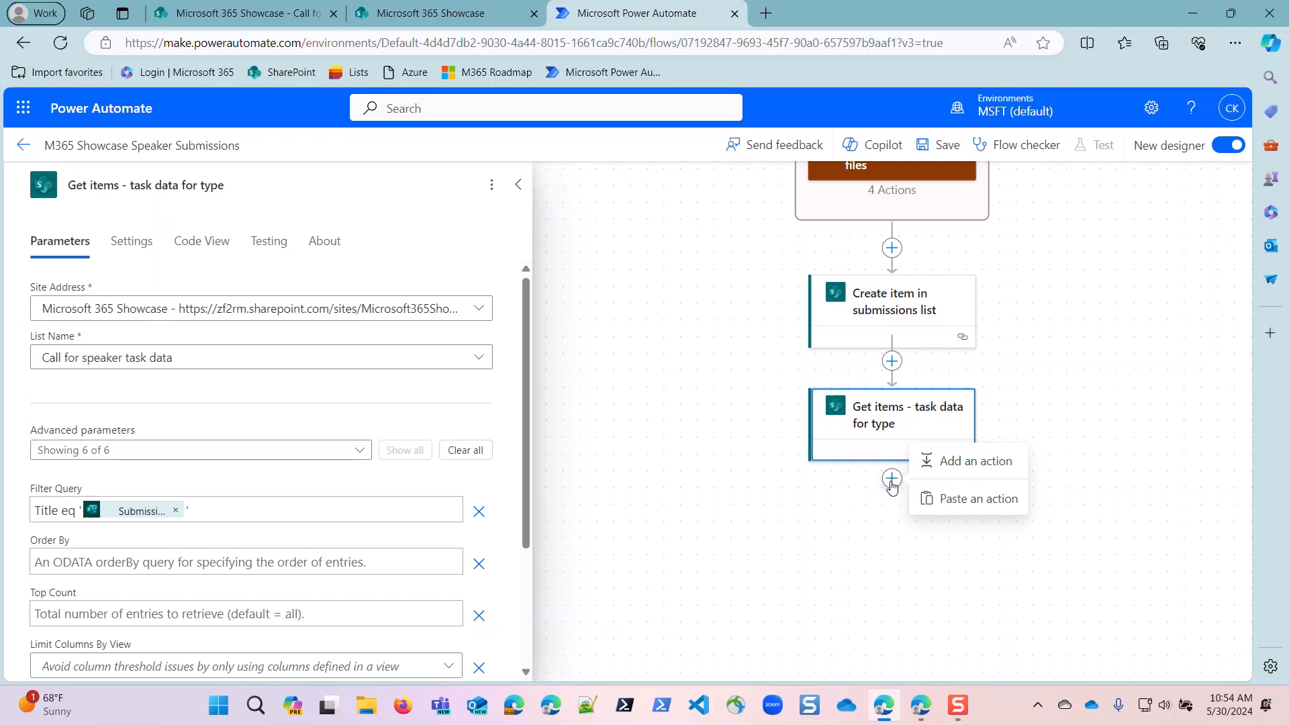
{"action": "left_click", "coordinate": [925, 460]}
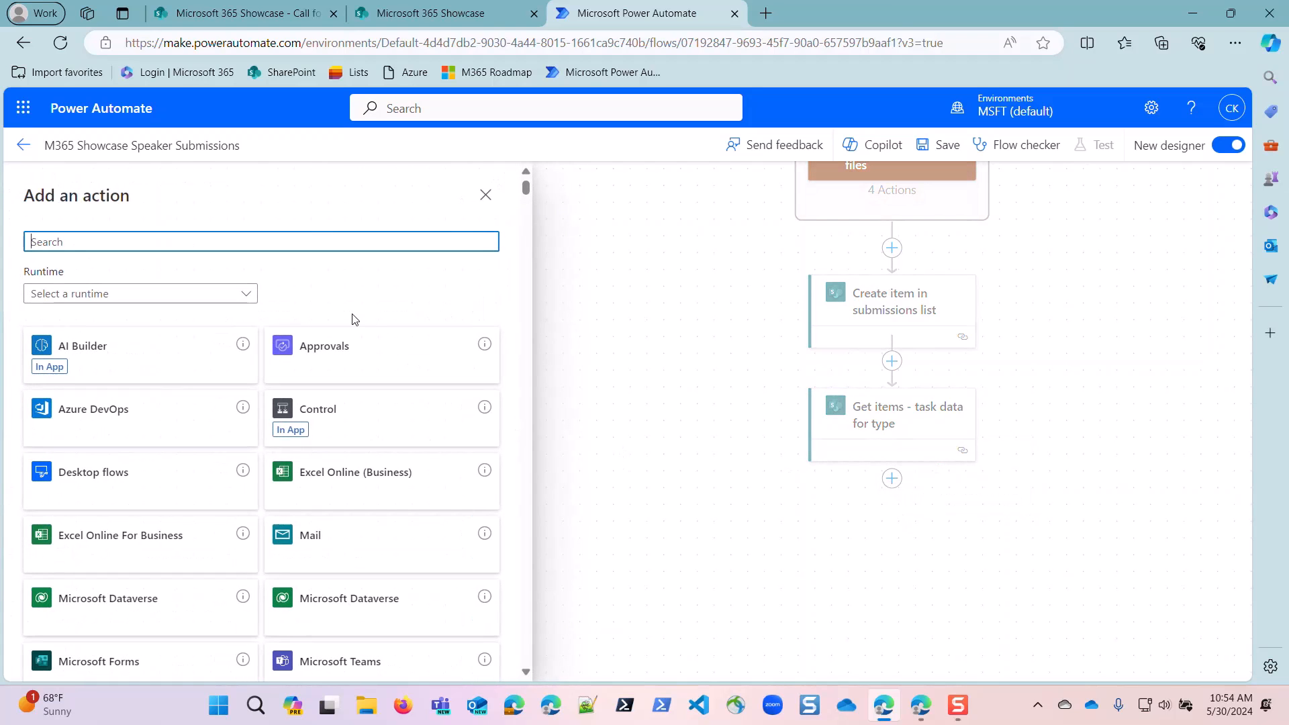
{"action": "type", "text": "select"}
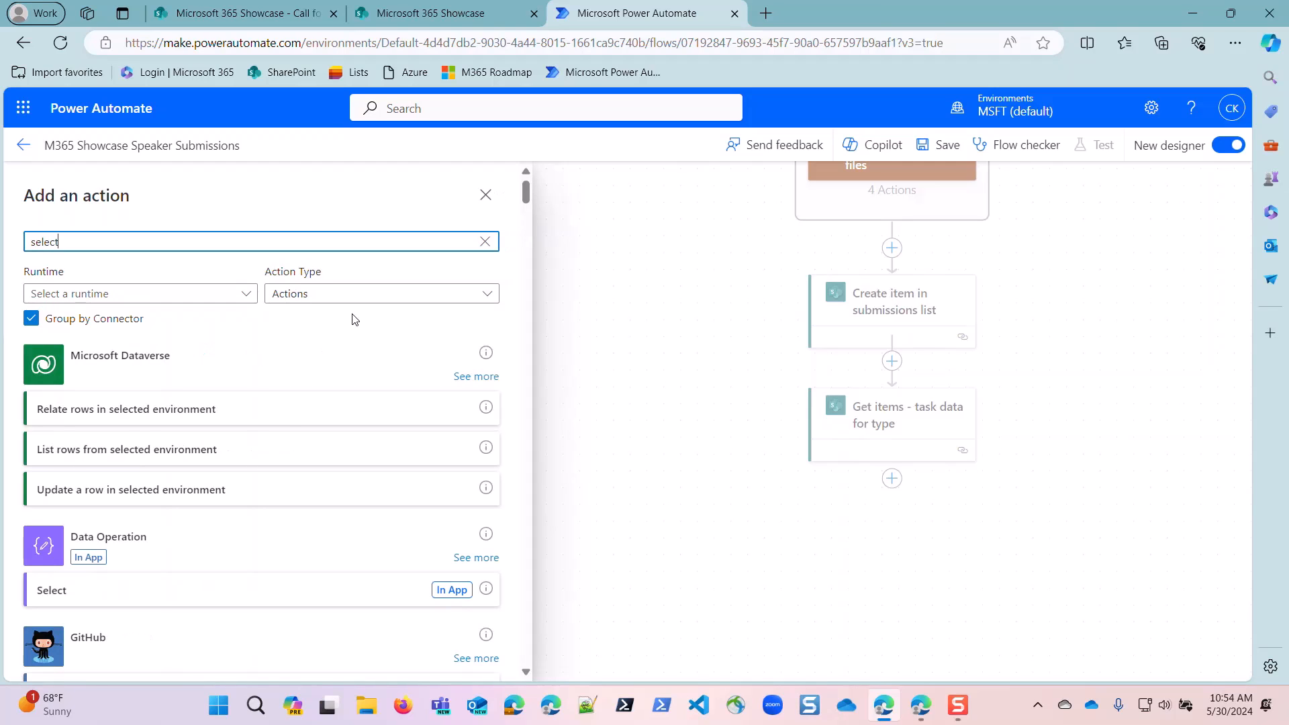
{"action": "left_click", "coordinate": [86, 596]}
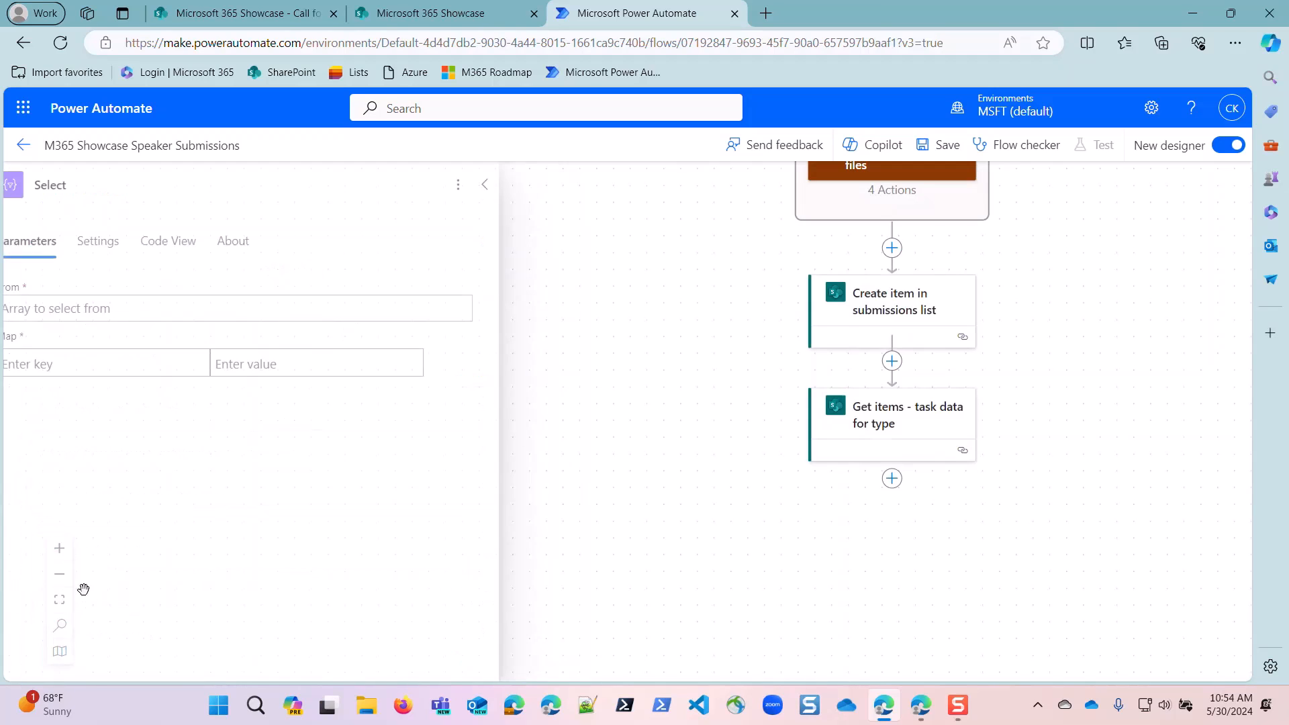
{"action": "left_click", "coordinate": [63, 307]}
{"action": "left_click", "coordinate": [121, 181]}
{"action": "type", "text": "id of"}
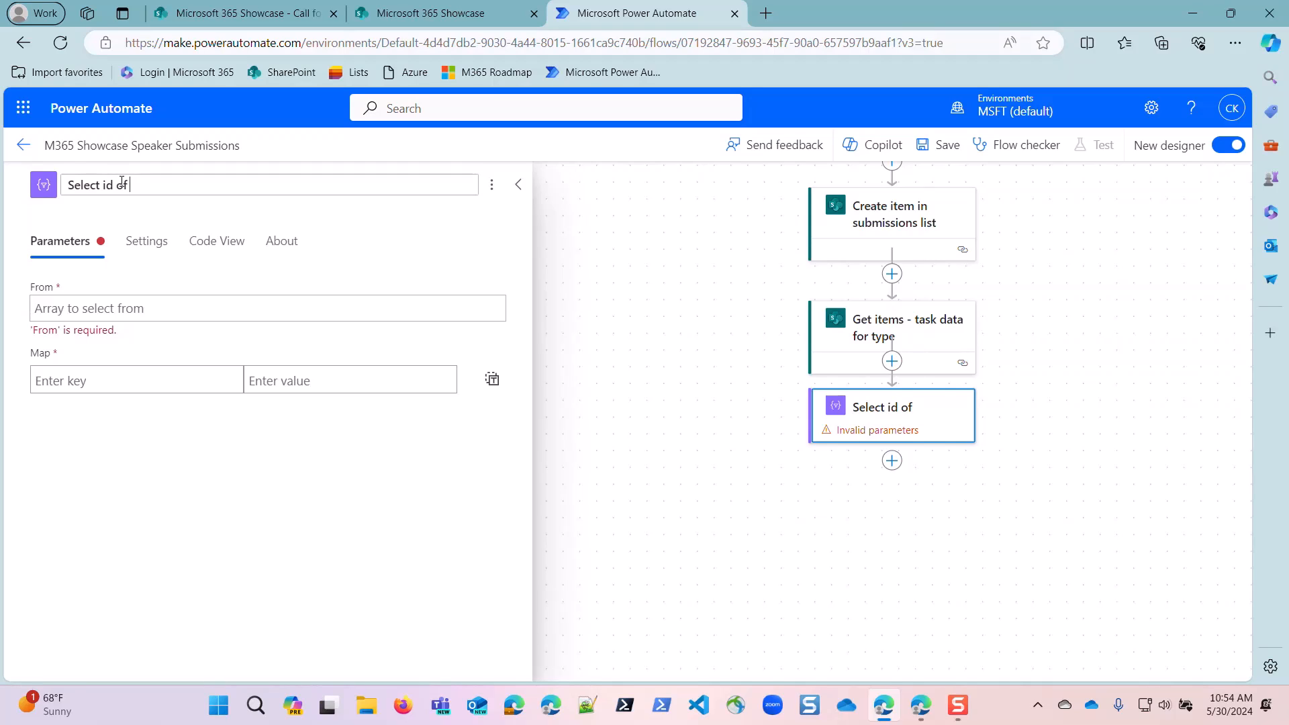
{"action": "type", "text": " typ"}
Set the From input of "Select id of type" to body/value from "Get items - task data for type".
{"action": "left_click", "coordinate": [169, 307]}
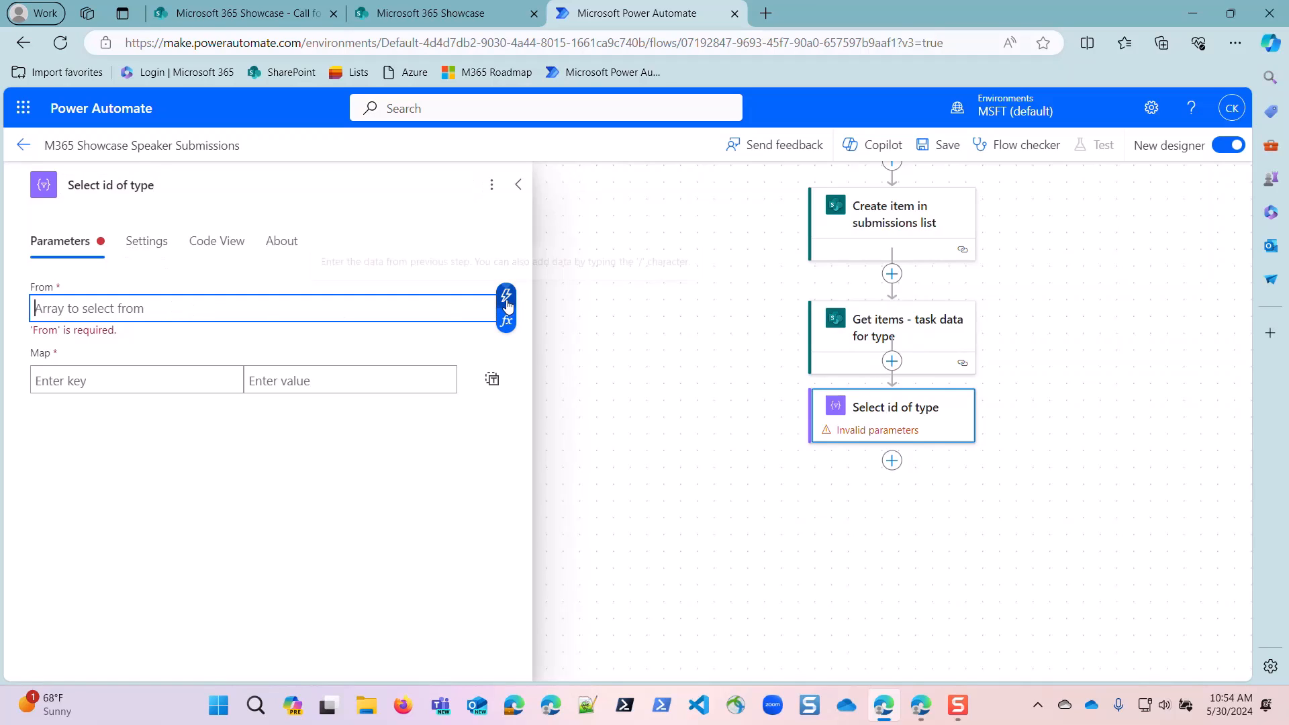
{"action": "left_click", "coordinate": [506, 297]}
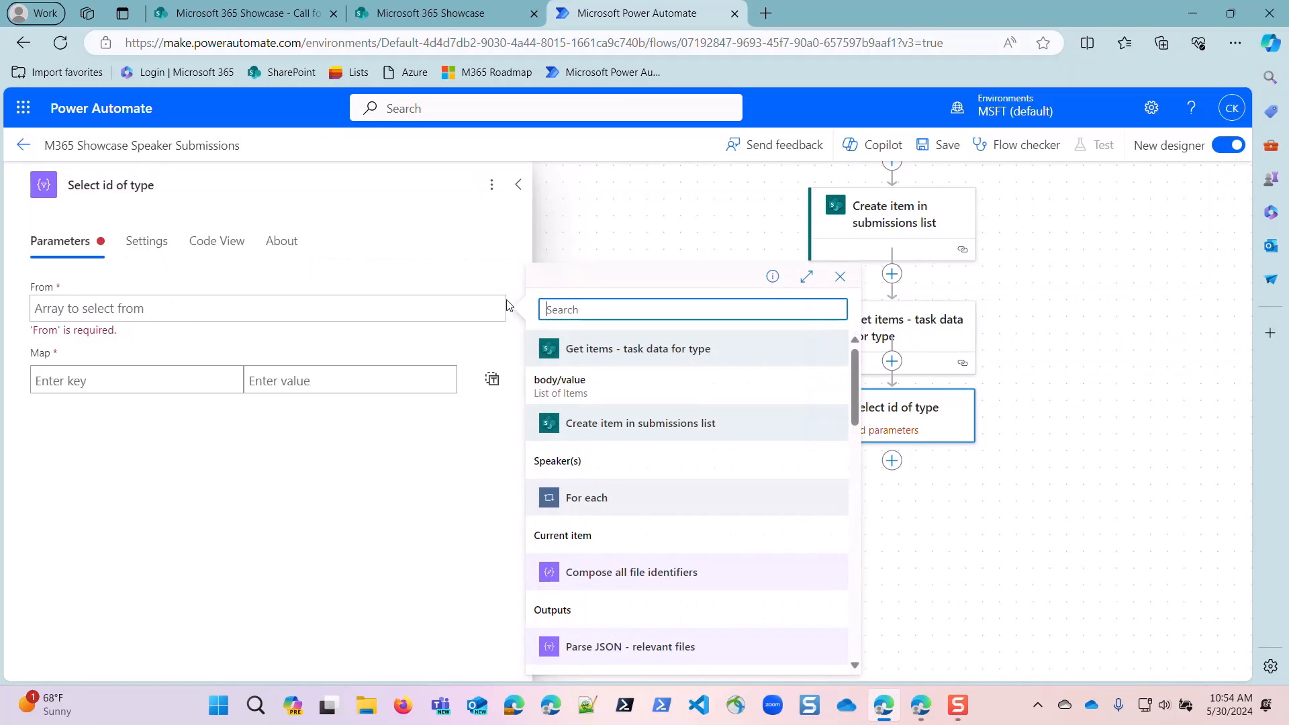
{"action": "left_click", "coordinate": [547, 380]}
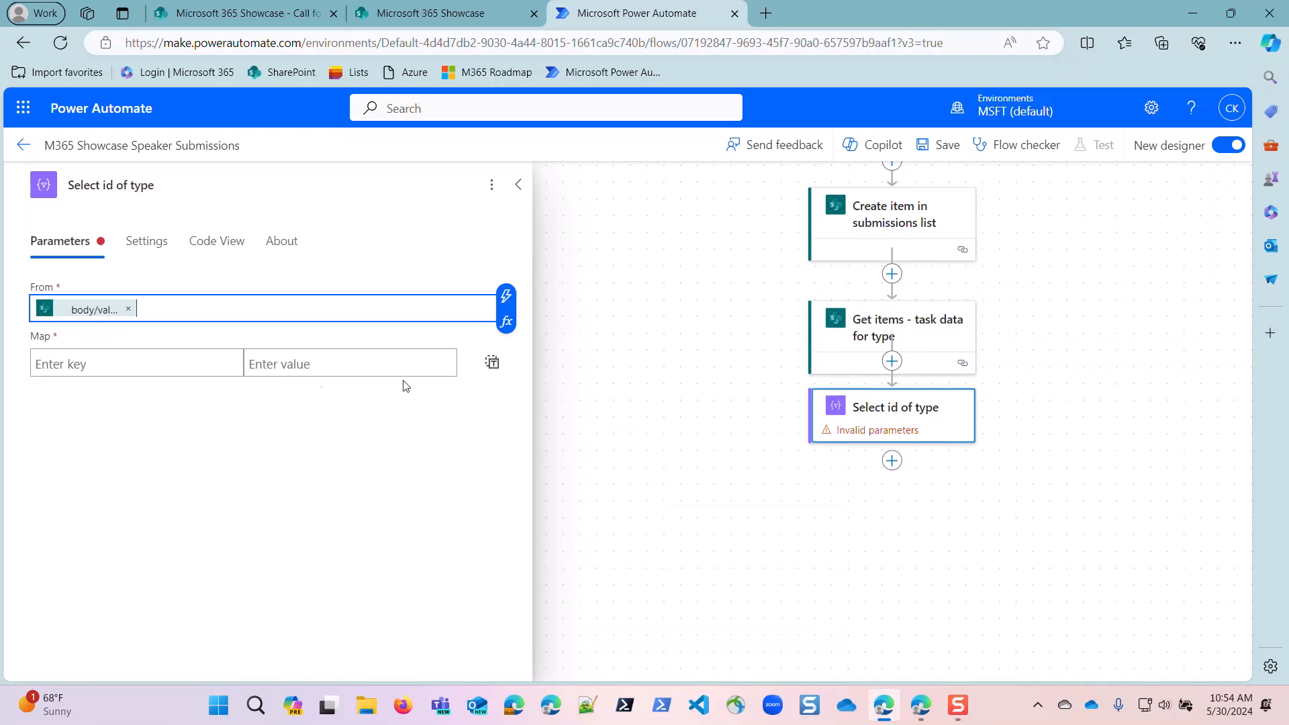
Switch the Map input to text mode and fill it with the ID dynamic value from "Get items - task data for type".
{"action": "left_click", "coordinate": [492, 362]}
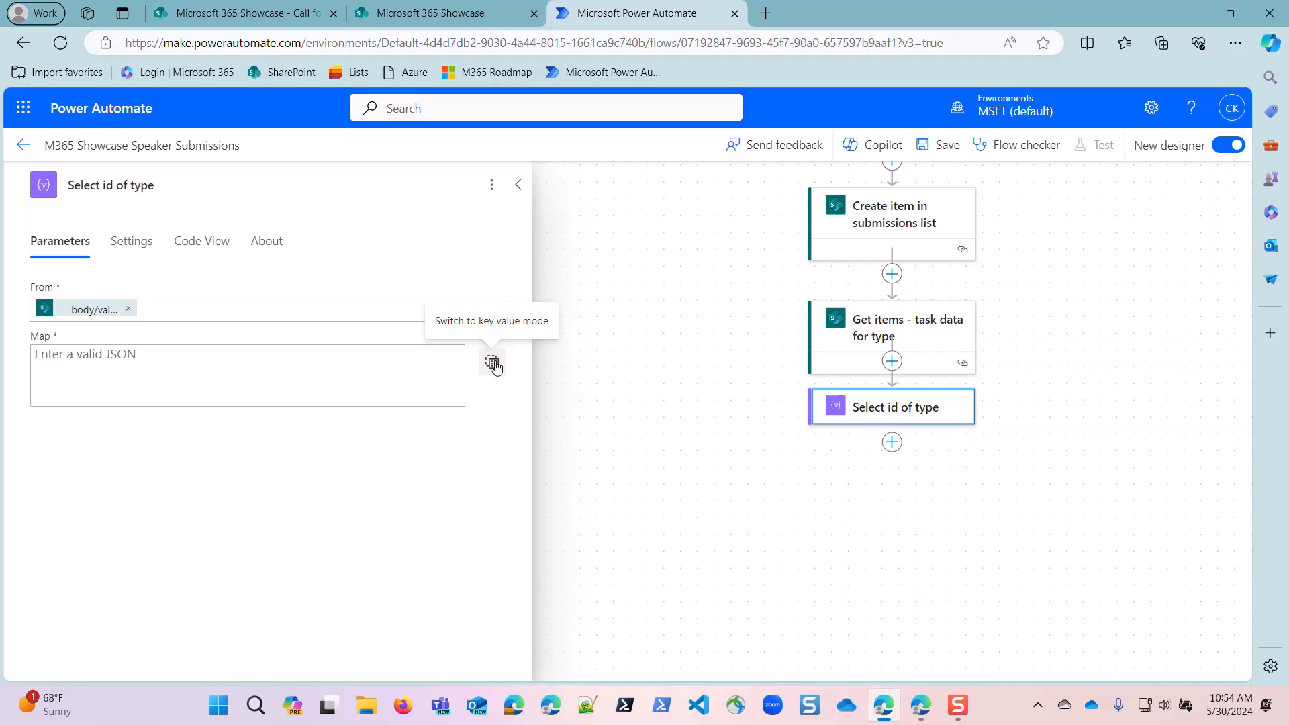
{"action": "left_click", "coordinate": [494, 366]}
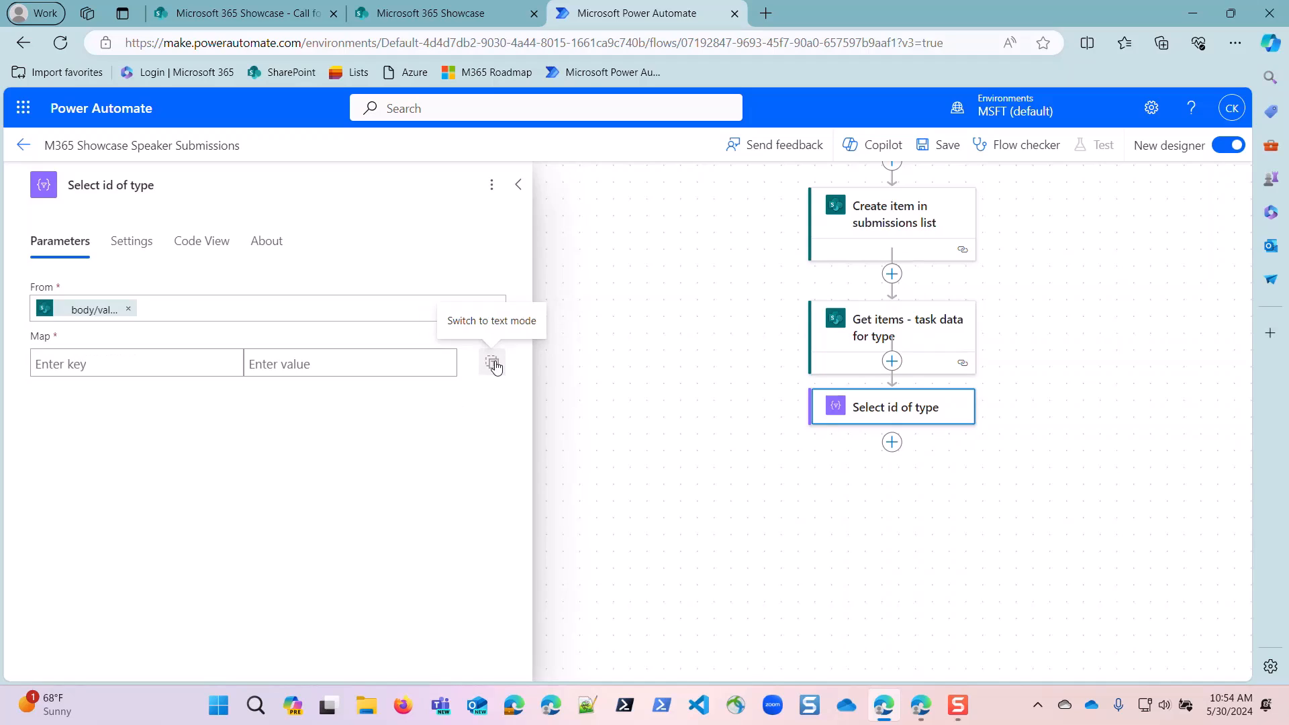
{"action": "left_click", "coordinate": [72, 355]}
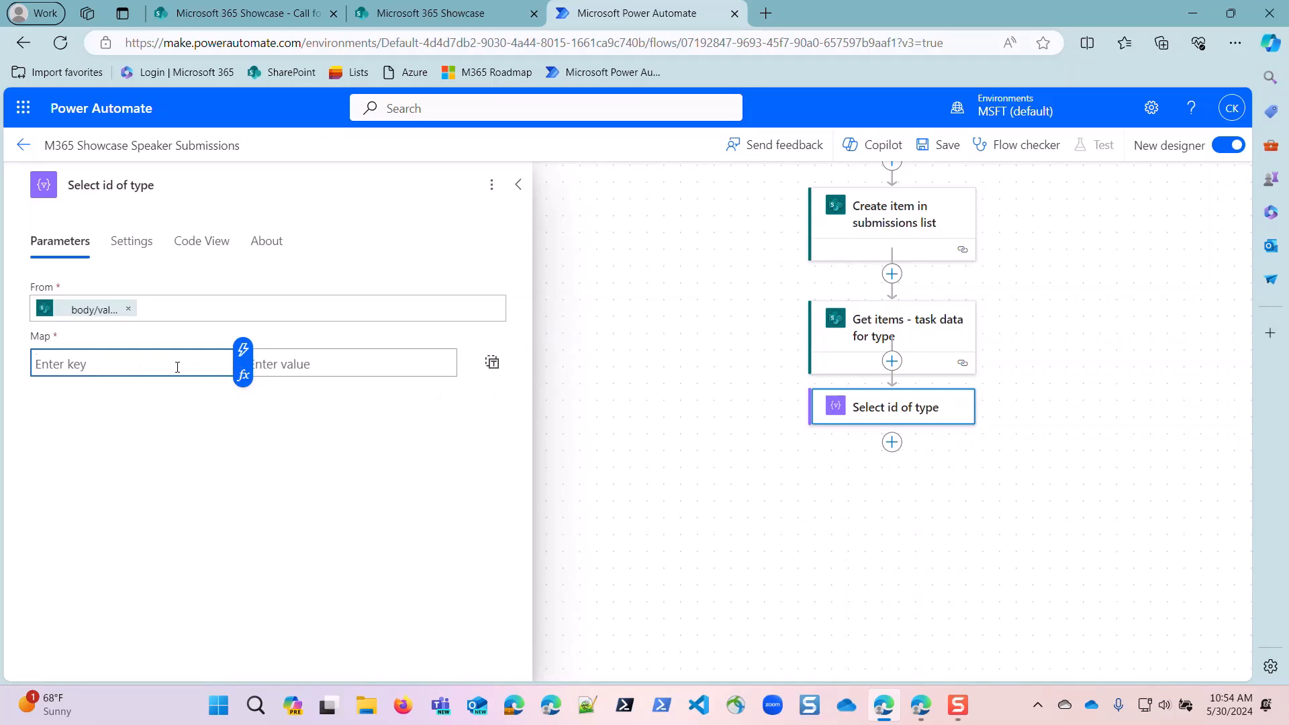
{"action": "left_click", "coordinate": [493, 366]}
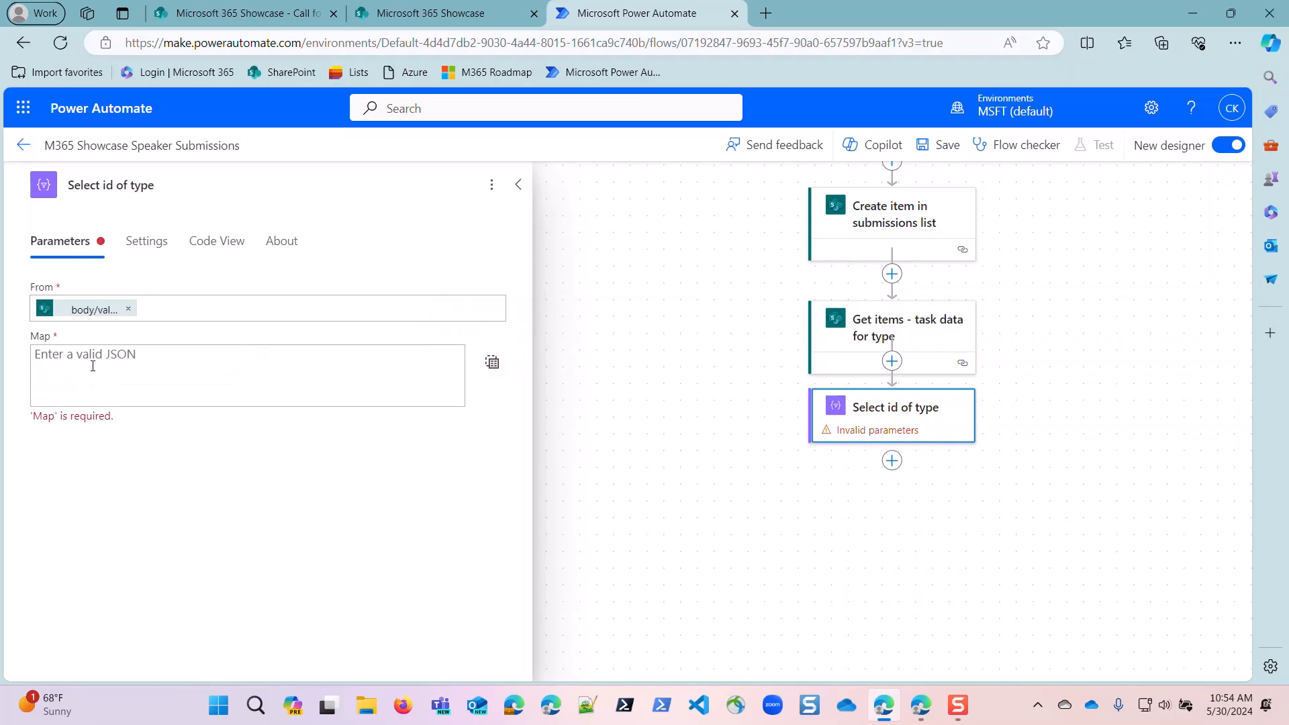
{"action": "left_click", "coordinate": [92, 362]}
{"action": "left_click", "coordinate": [465, 345]}
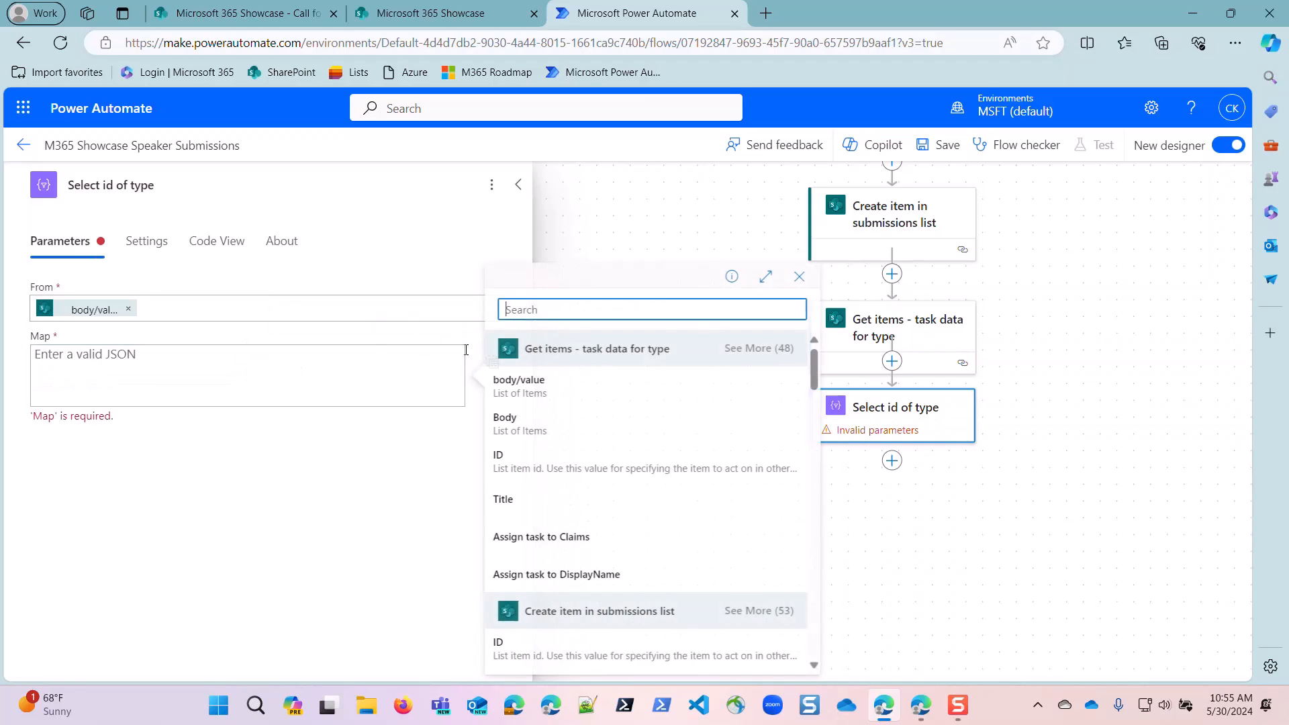
{"action": "left_click", "coordinate": [511, 462]}
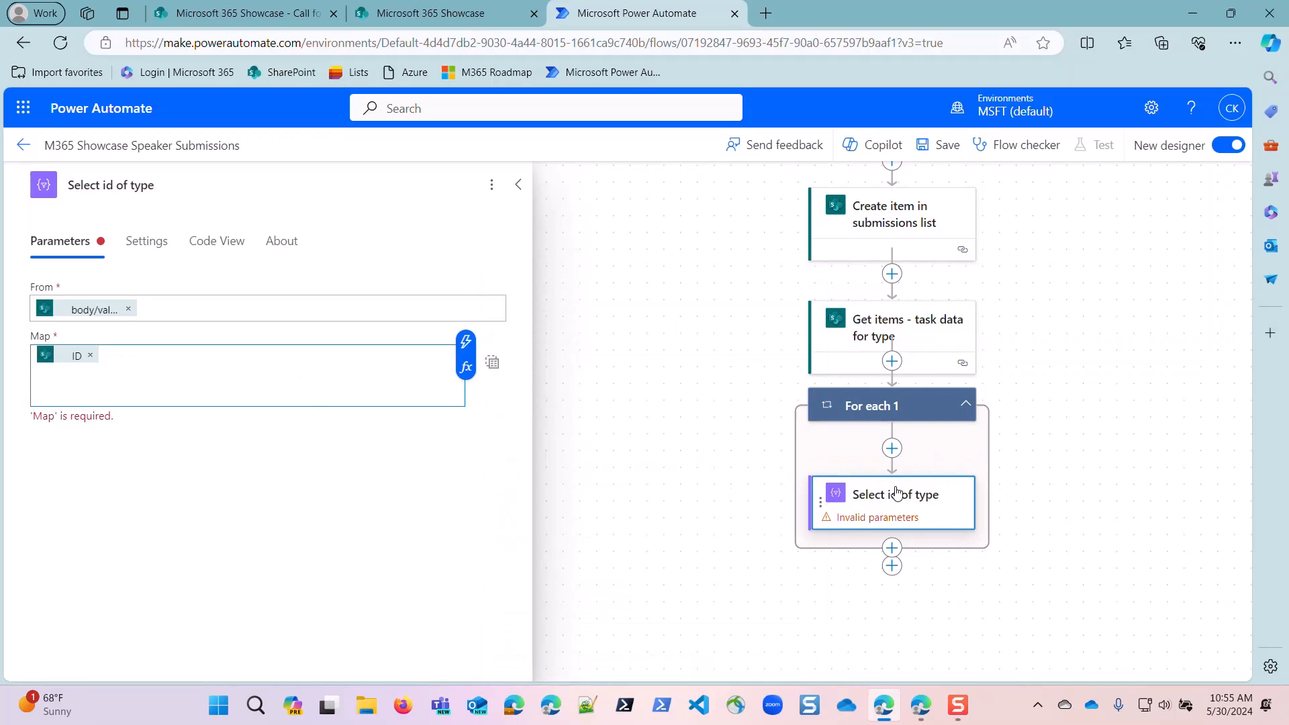
Move "Select id of type" out of the For each 1 loop, delete the empty loop, and reopen the Select action.
{"action": "left_click_drag", "start_coordinate": [897, 493], "coordinate": [900, 566]}
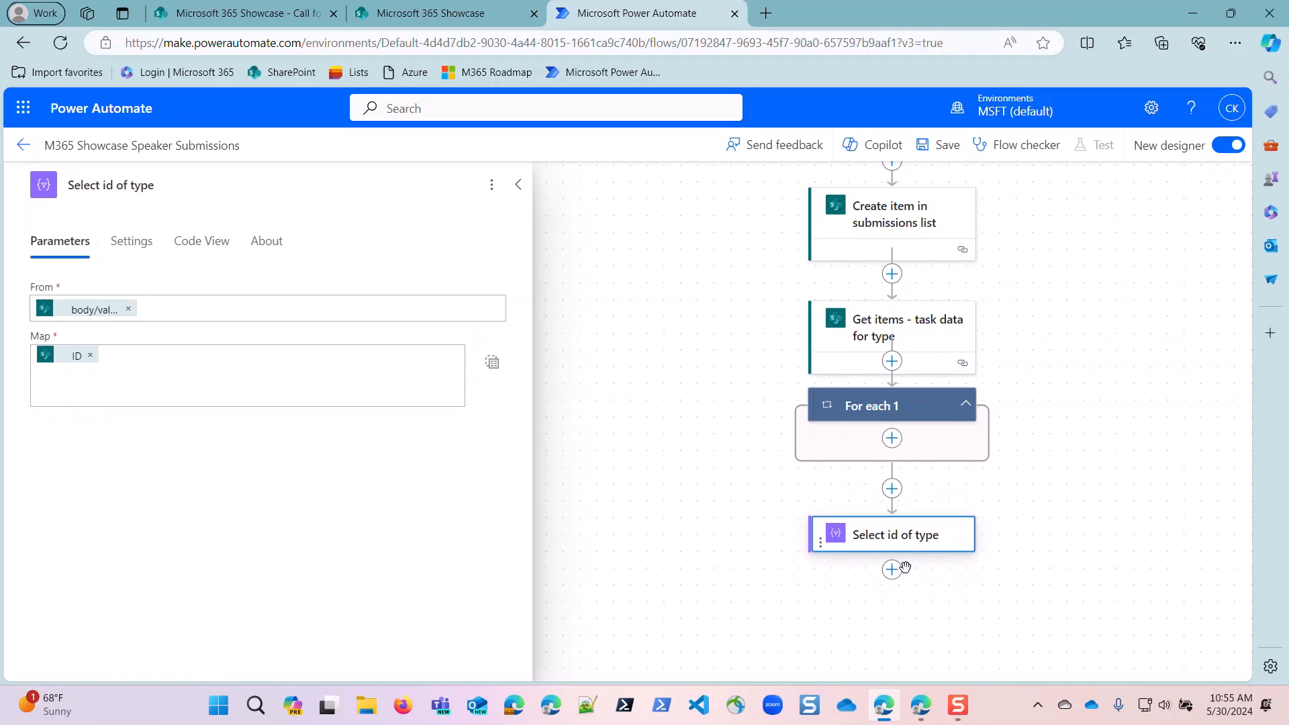
{"action": "right_click", "coordinate": [938, 411]}
{"action": "left_click", "coordinate": [977, 421]}
{"action": "left_click", "coordinate": [633, 446]}
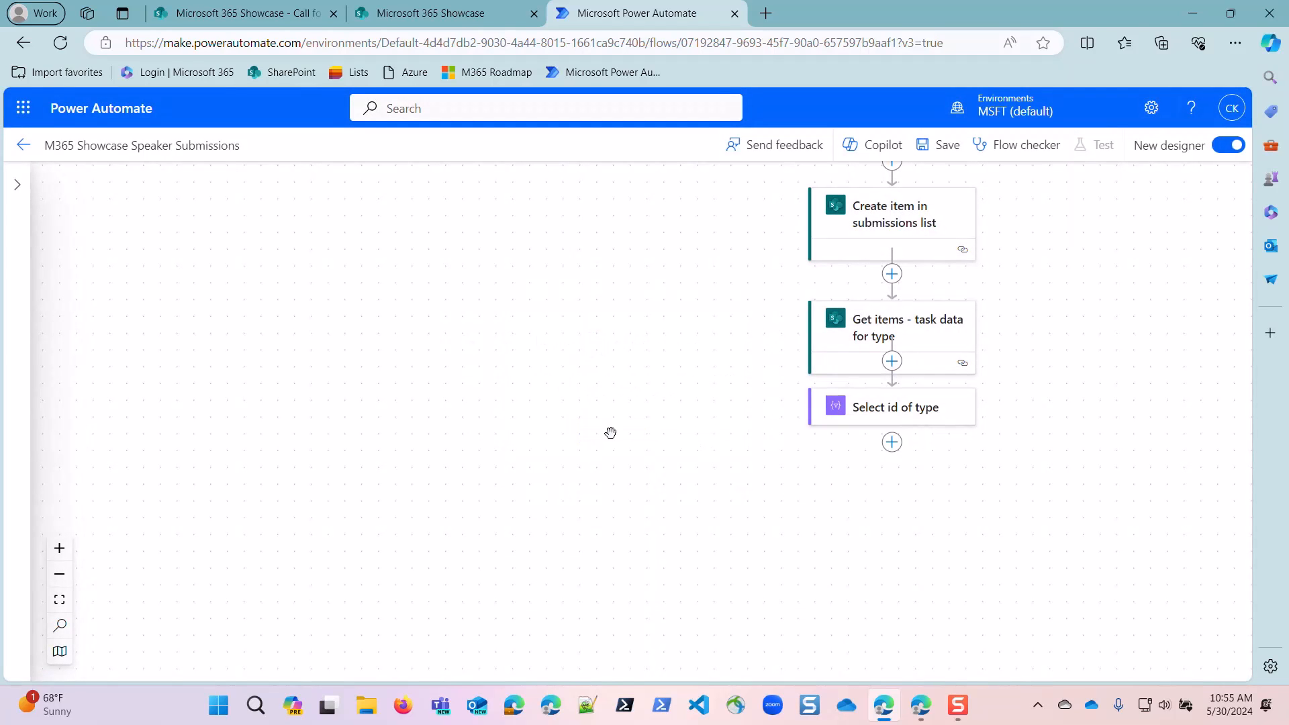
{"action": "left_click", "coordinate": [865, 417]}
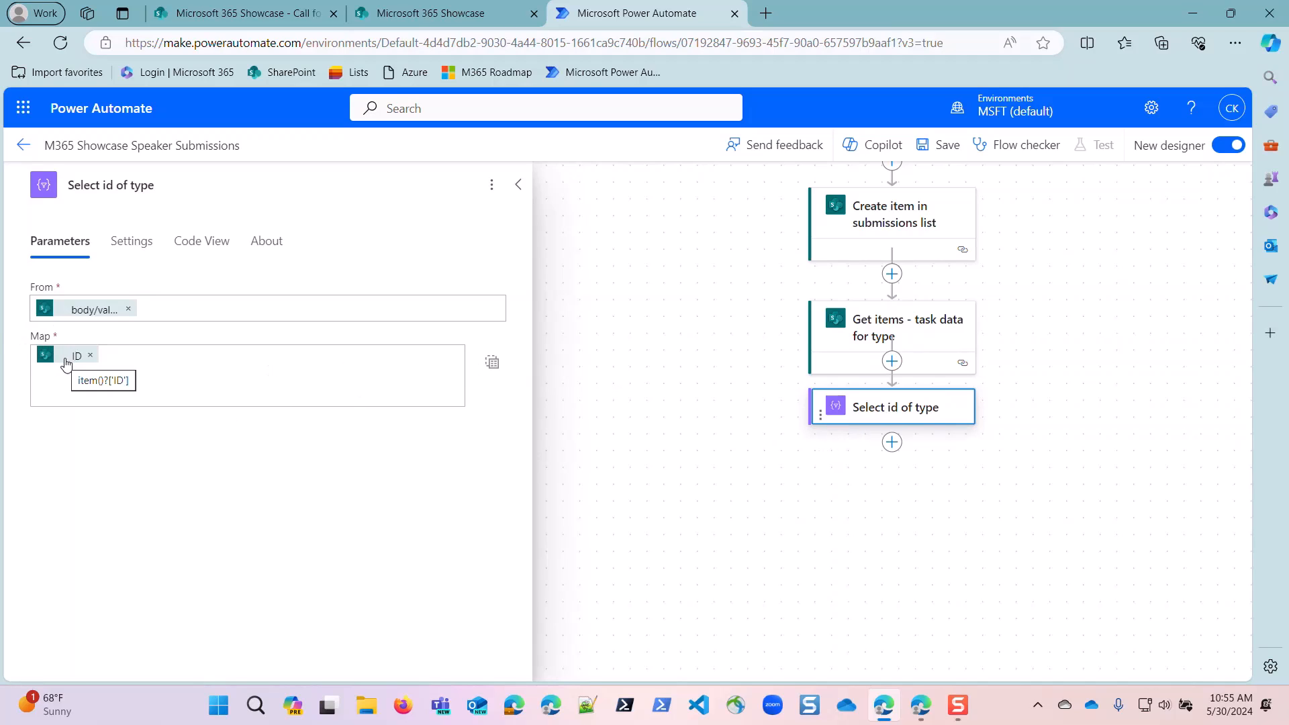
Add a SharePoint Get item action after "Select id of type", using the Microsoft 365 Showcase site and the Call for speaker task data list.
{"action": "left_click", "coordinate": [892, 442]}
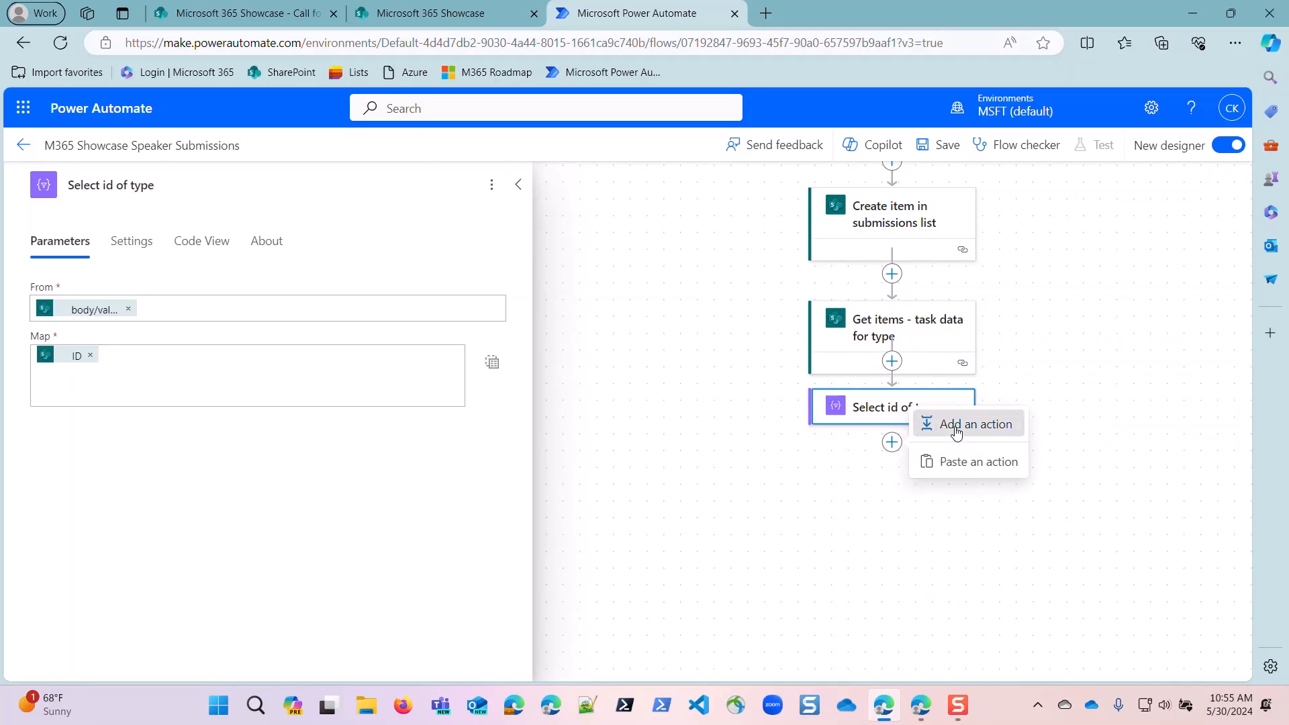
{"action": "left_click", "coordinate": [925, 423]}
{"action": "type", "text": "get item"}
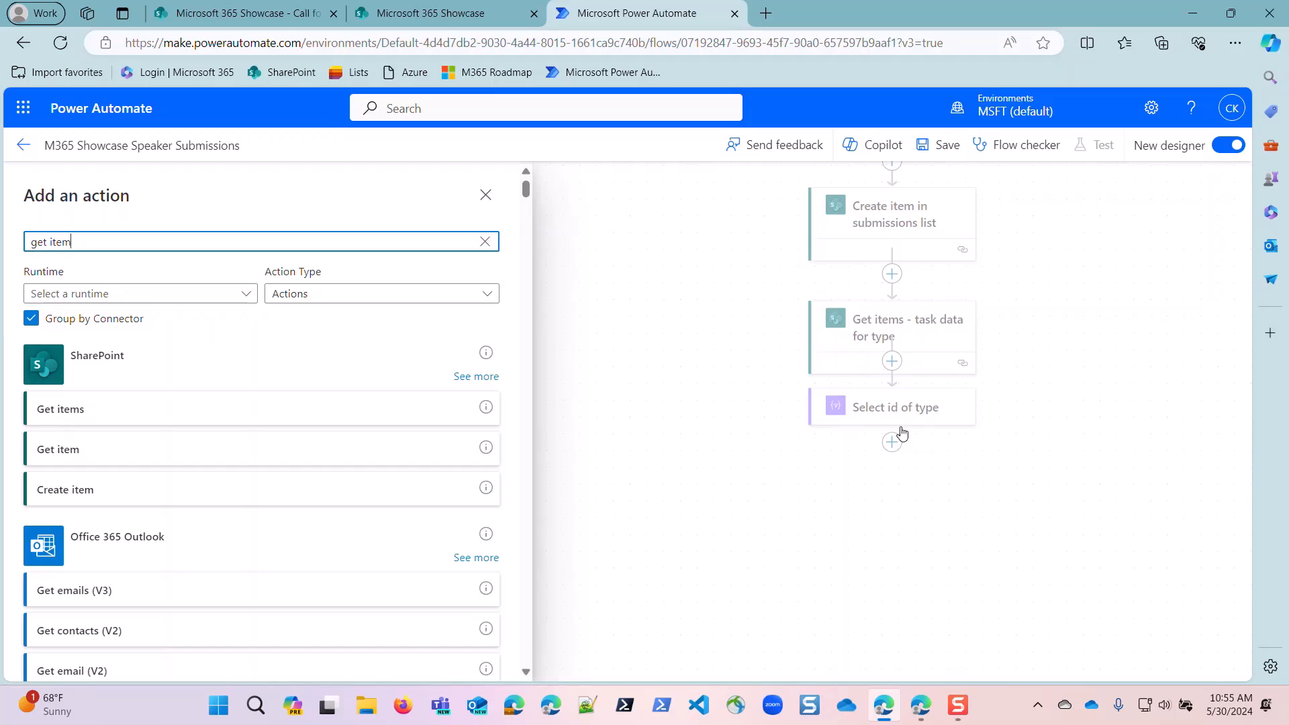
{"action": "left_click", "coordinate": [74, 438]}
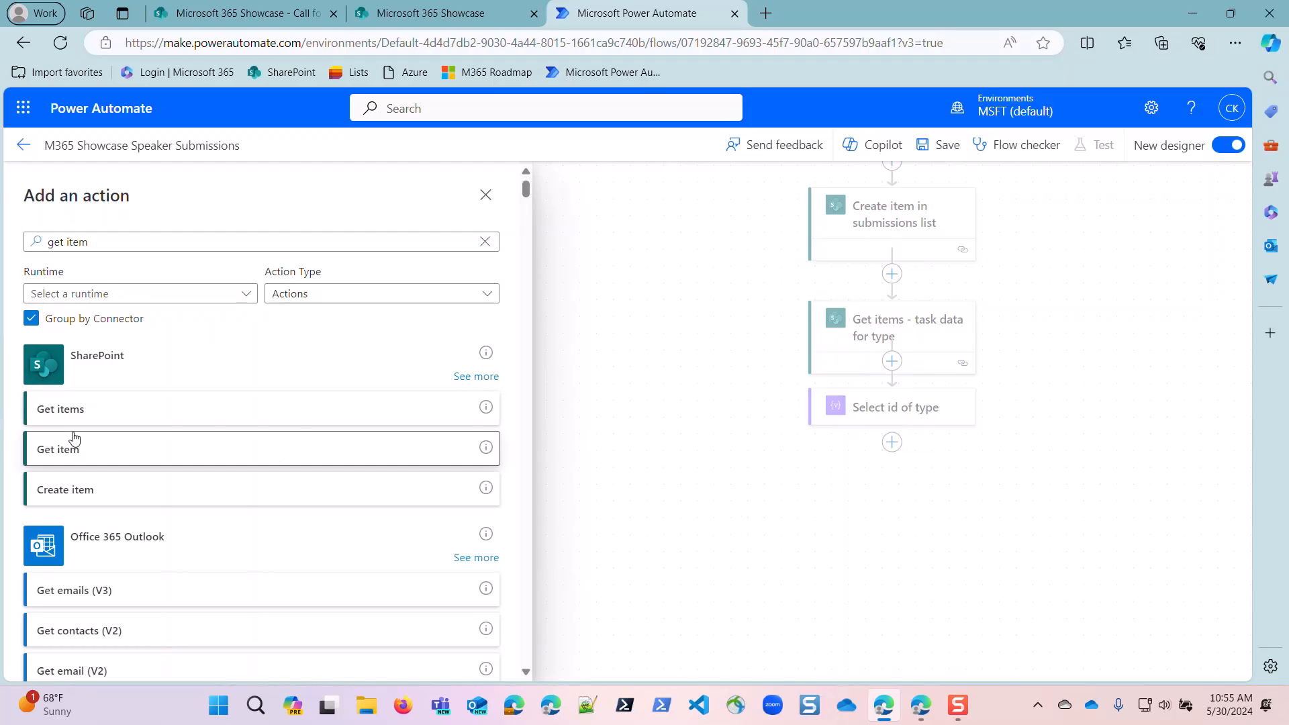
{"action": "left_click", "coordinate": [193, 310]}
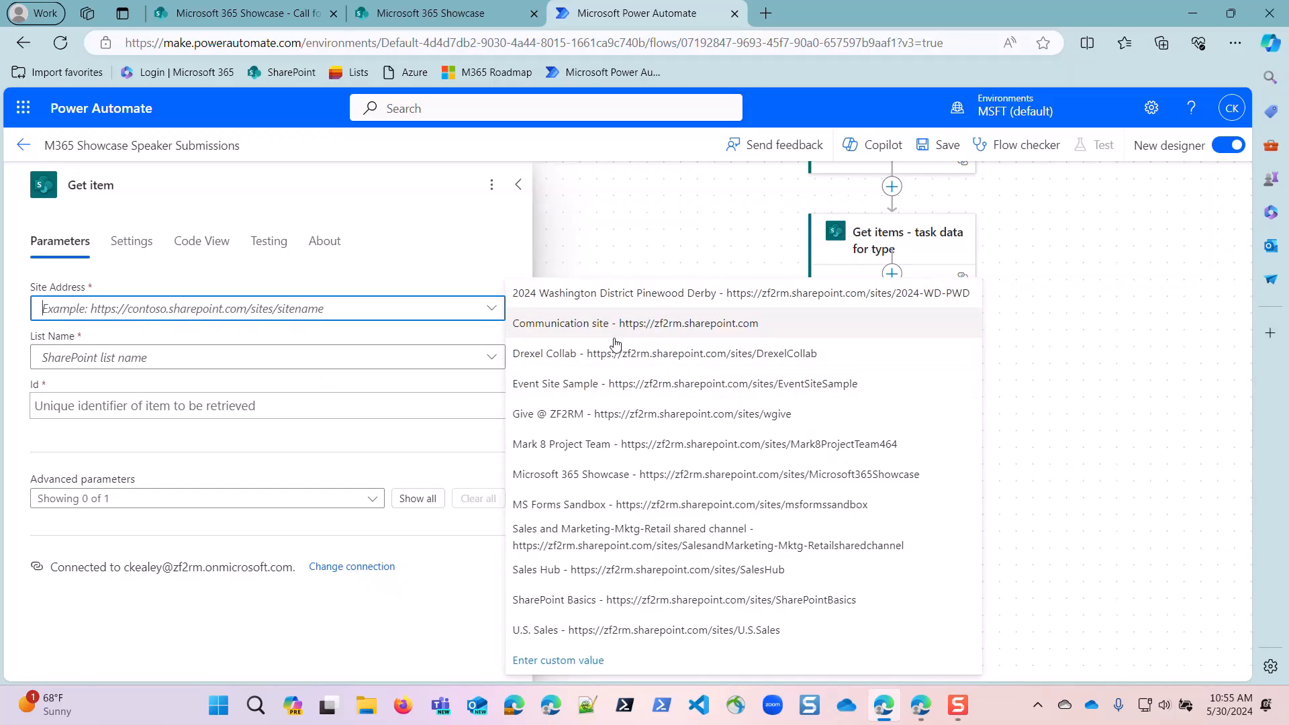
{"action": "left_click", "coordinate": [618, 474]}
{"action": "left_click", "coordinate": [282, 366]}
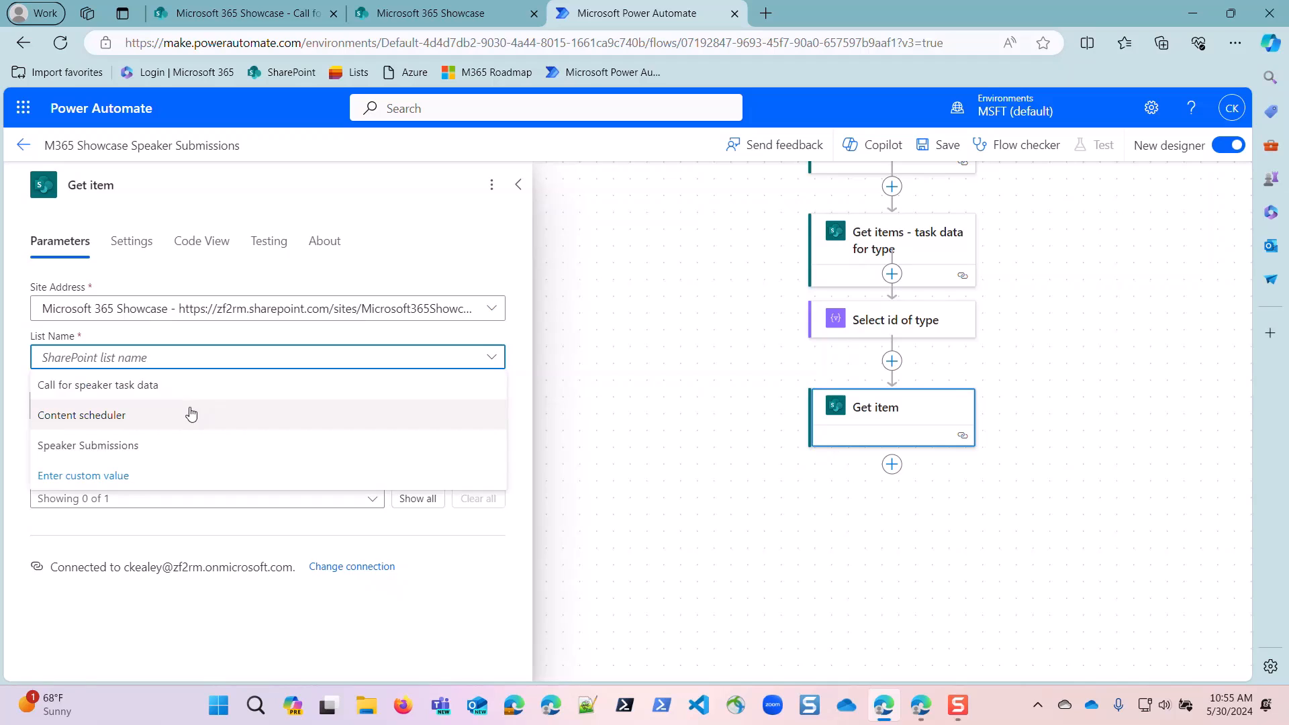
{"action": "left_click", "coordinate": [156, 383]}
Set the Id of Get item to the expression first(body('Select_id_of_type')) and save the flow.
{"action": "left_click", "coordinate": [140, 405]}
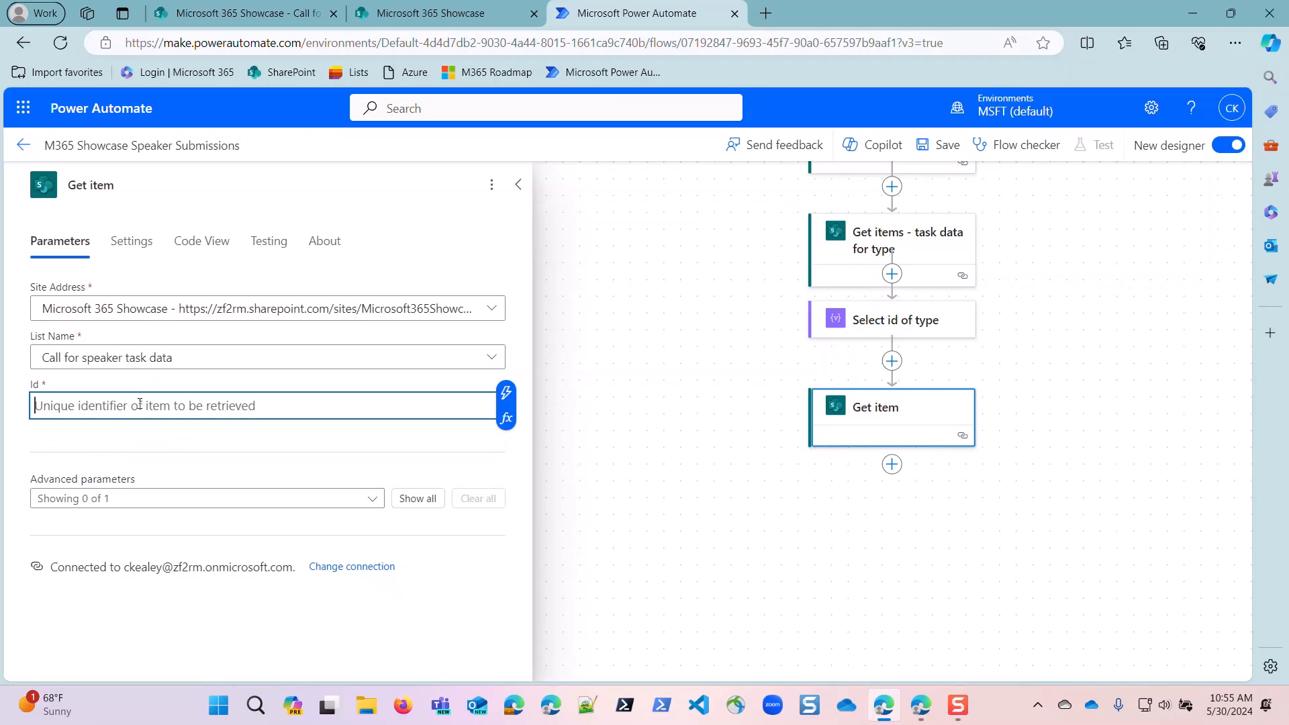
{"action": "left_click", "coordinate": [506, 418]}
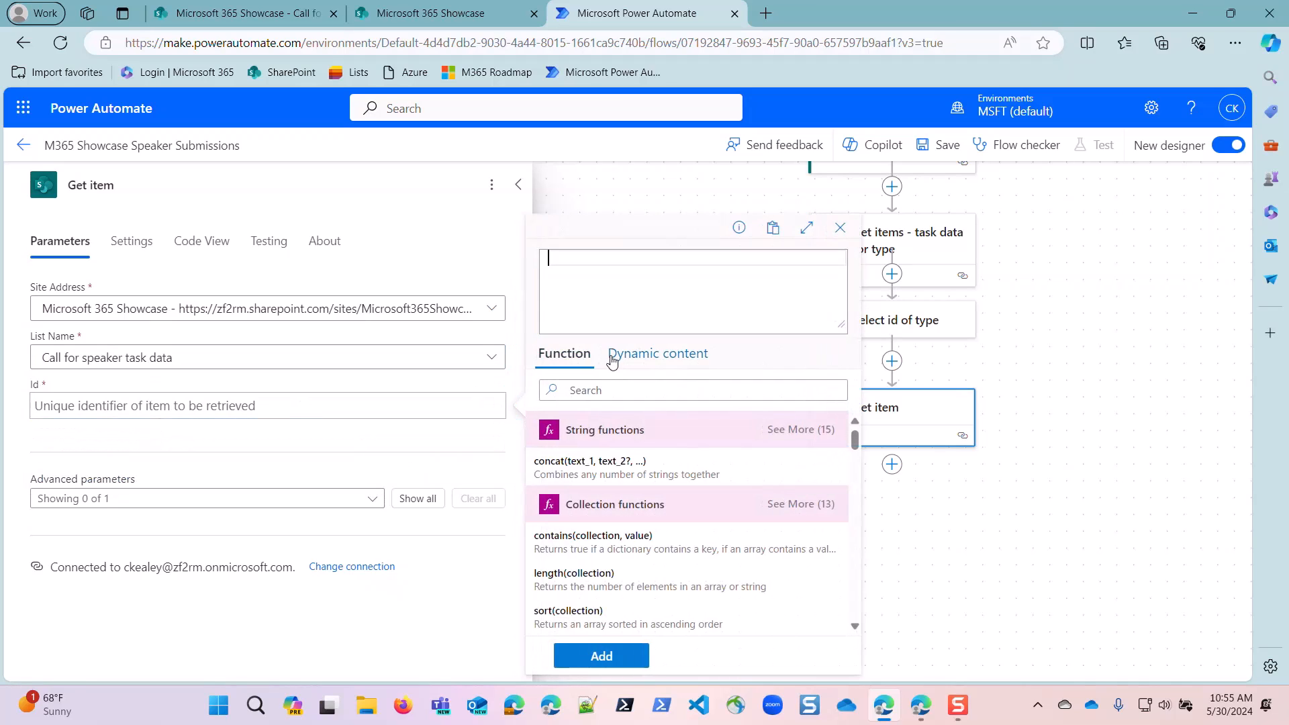
{"action": "type", "text": "first"}
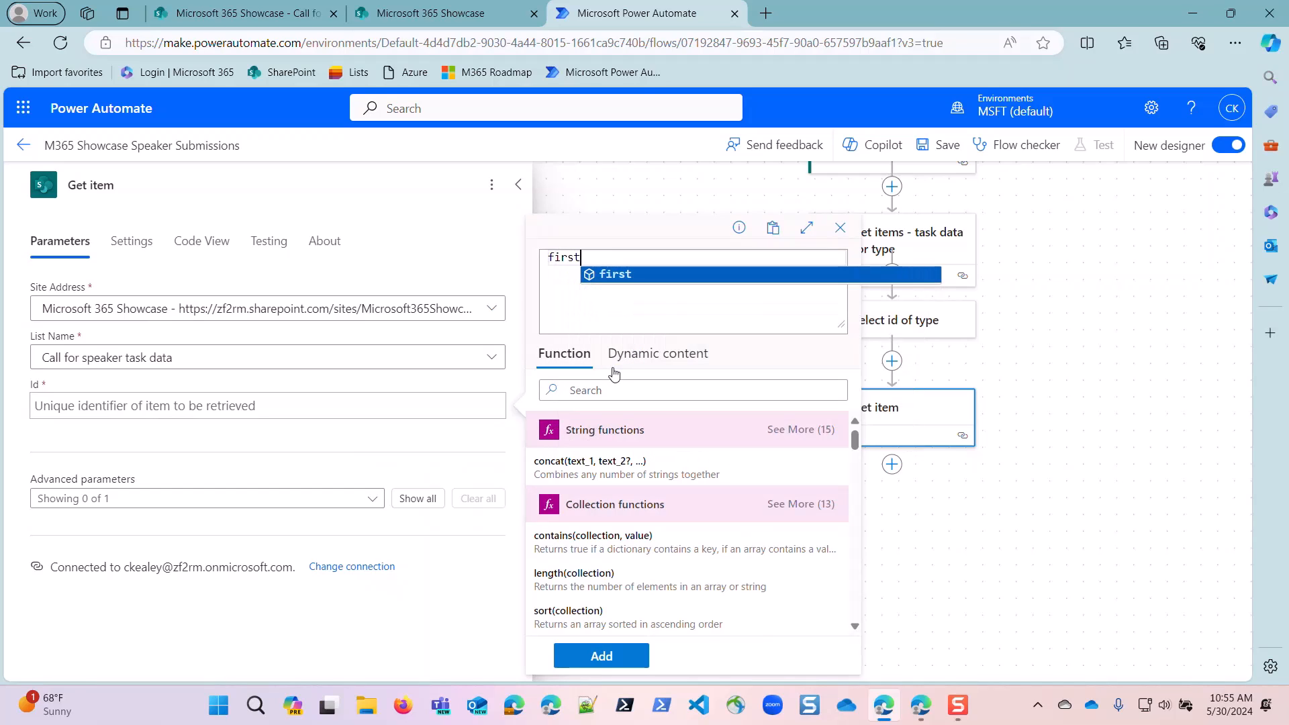
{"action": "key", "text": "Return"}
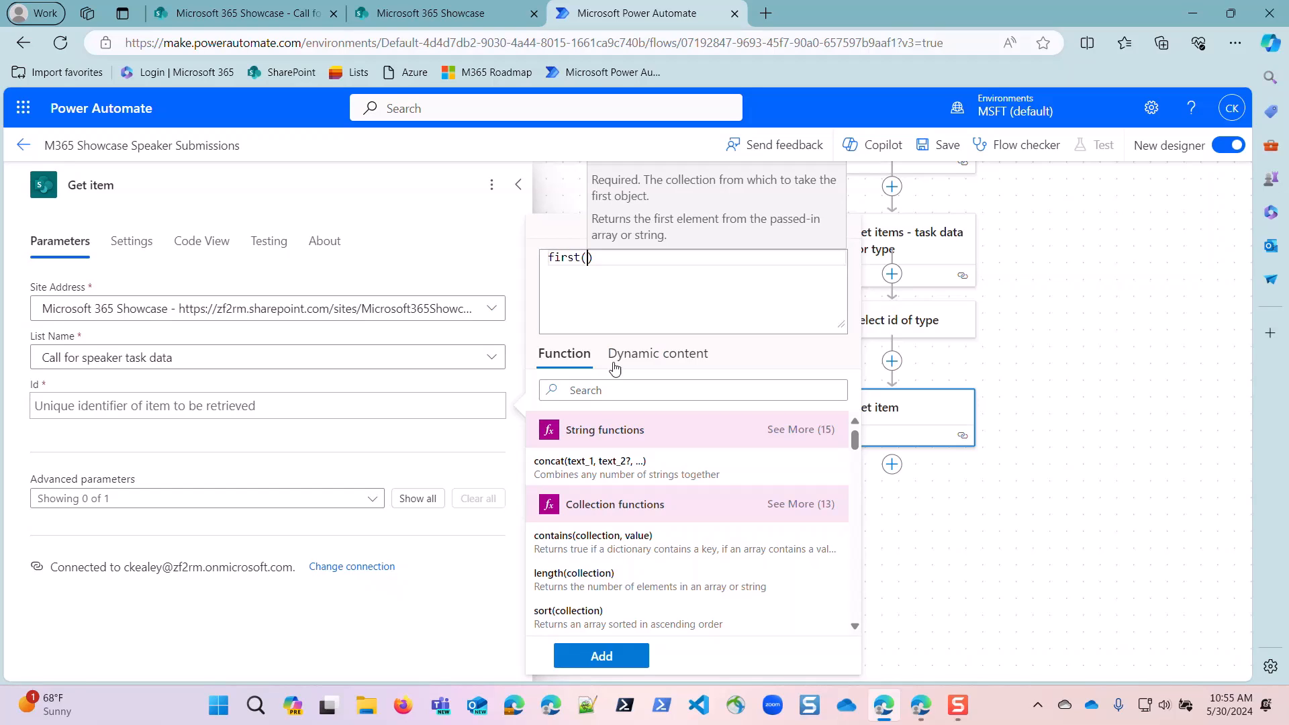
{"action": "left_click", "coordinate": [624, 356]}
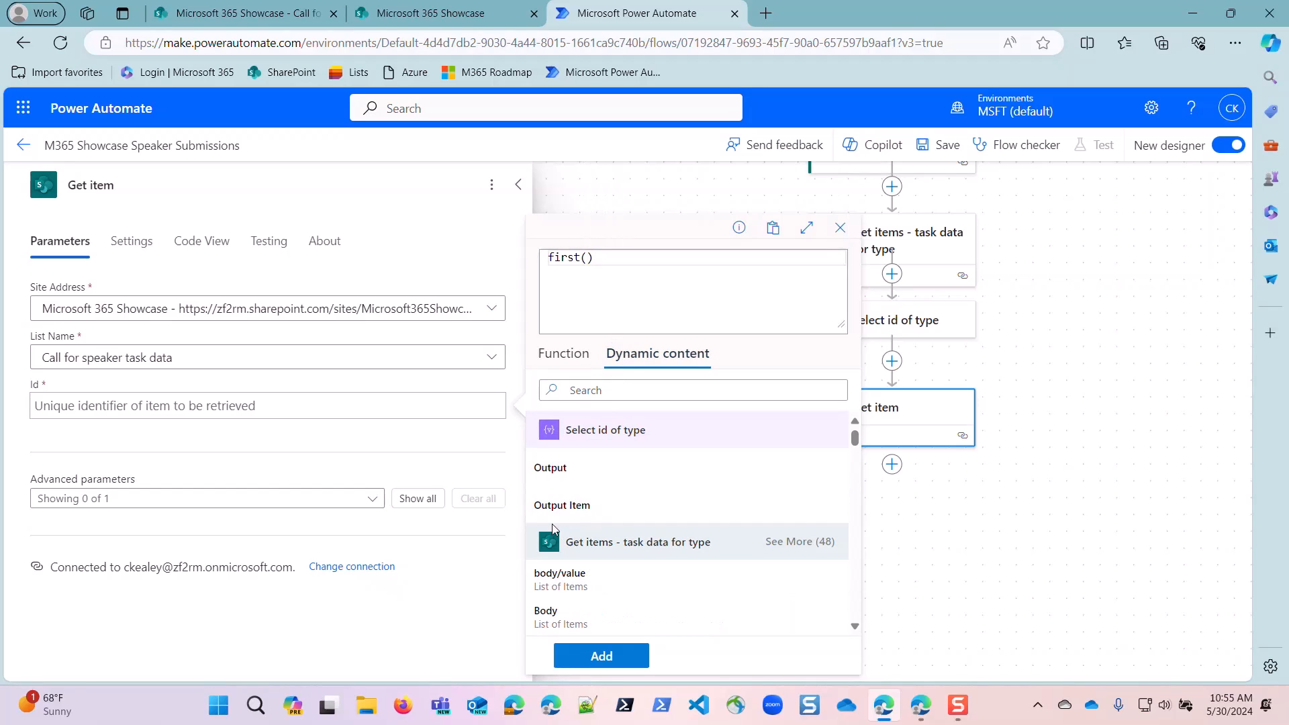
{"action": "left_click", "coordinate": [550, 469]}
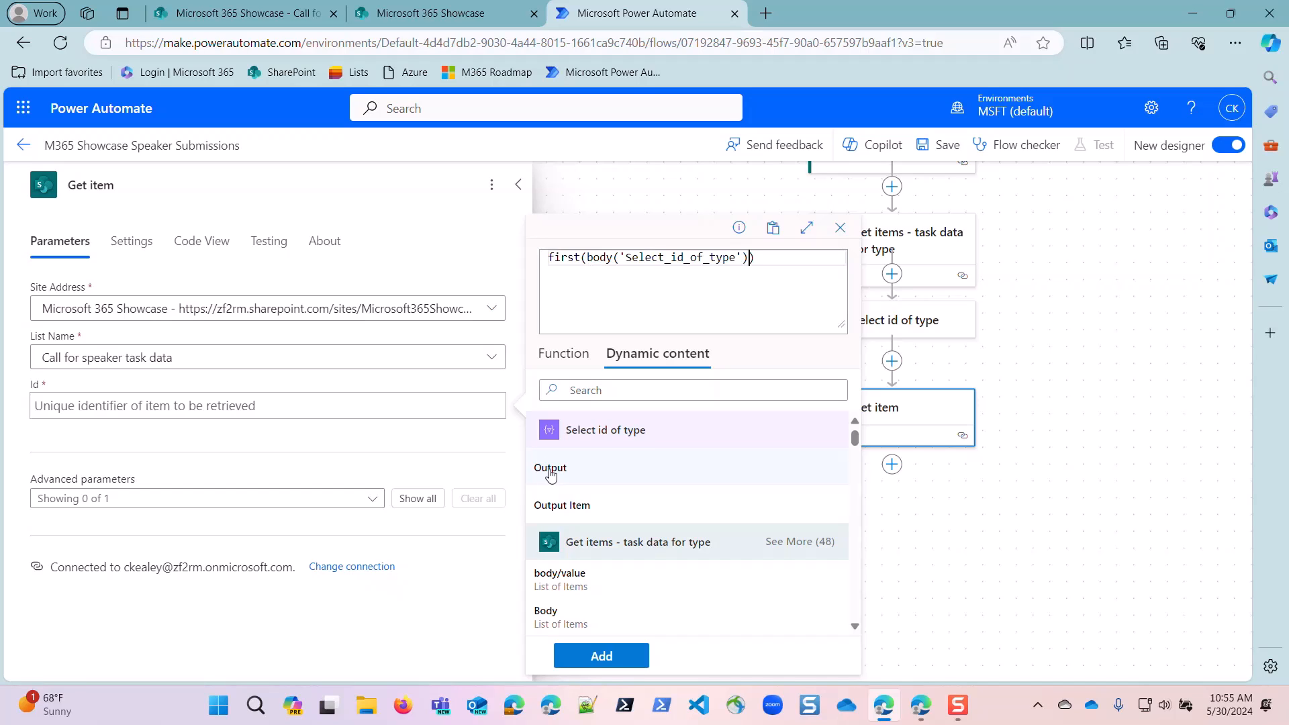
{"action": "left_click", "coordinate": [600, 655]}
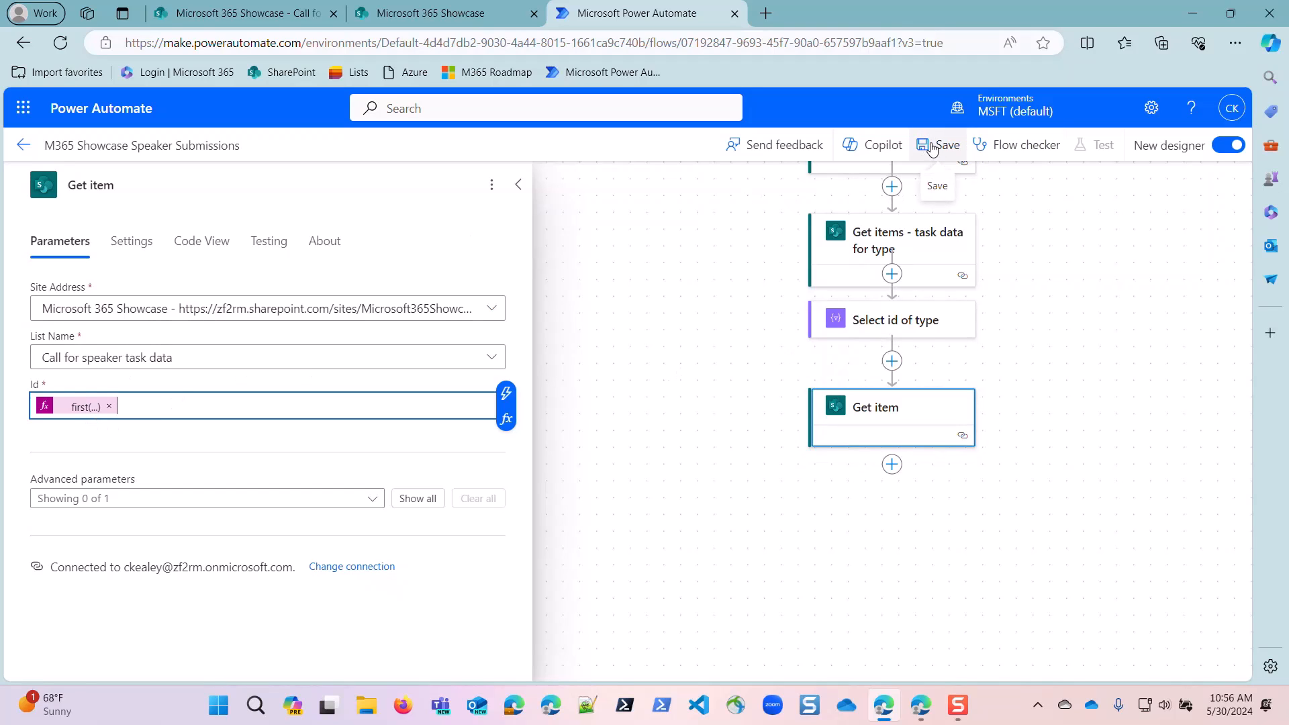
{"action": "left_click", "coordinate": [938, 146]}
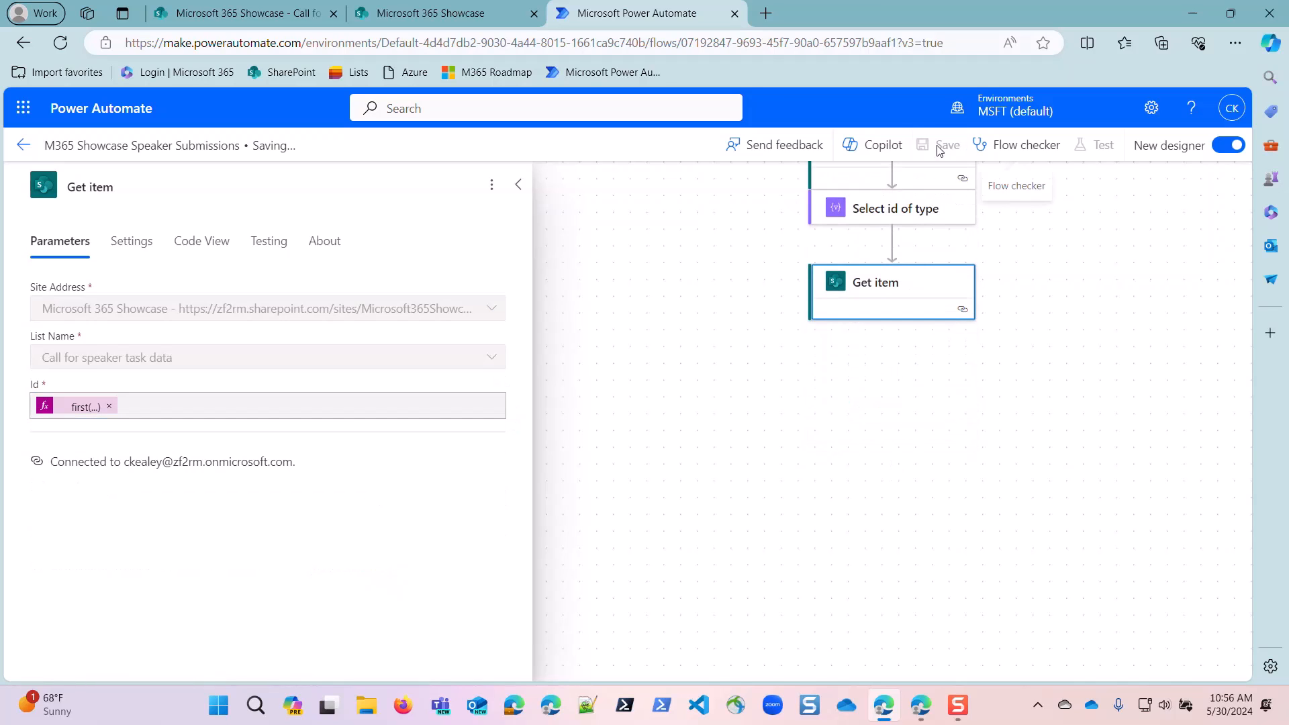
Switch to the Call for Speakers form, choose Technical talk (45 minutes) as submission type, and enter the title "How Forms is Awesome!".
{"action": "left_click", "coordinate": [920, 705]}
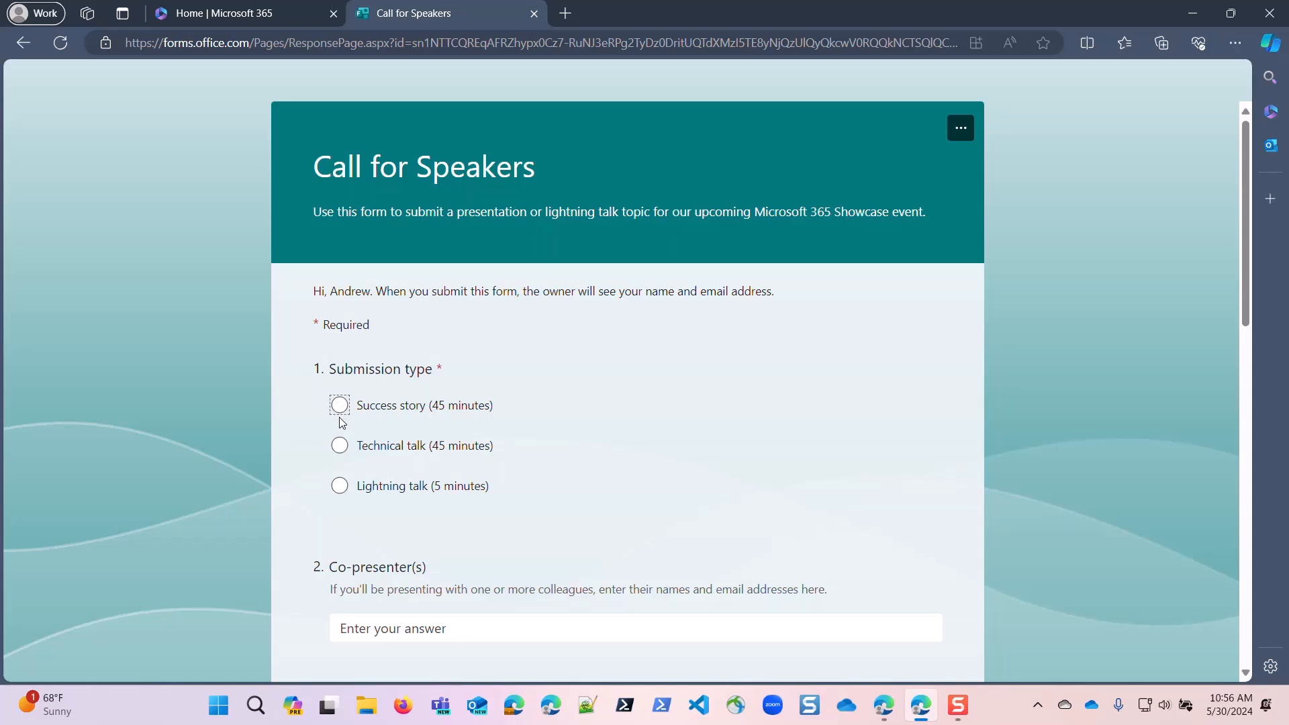
{"action": "left_click", "coordinate": [340, 446]}
{"action": "scroll", "coordinate": [358, 420], "scroll_direction": "down", "scroll_amount": 4}
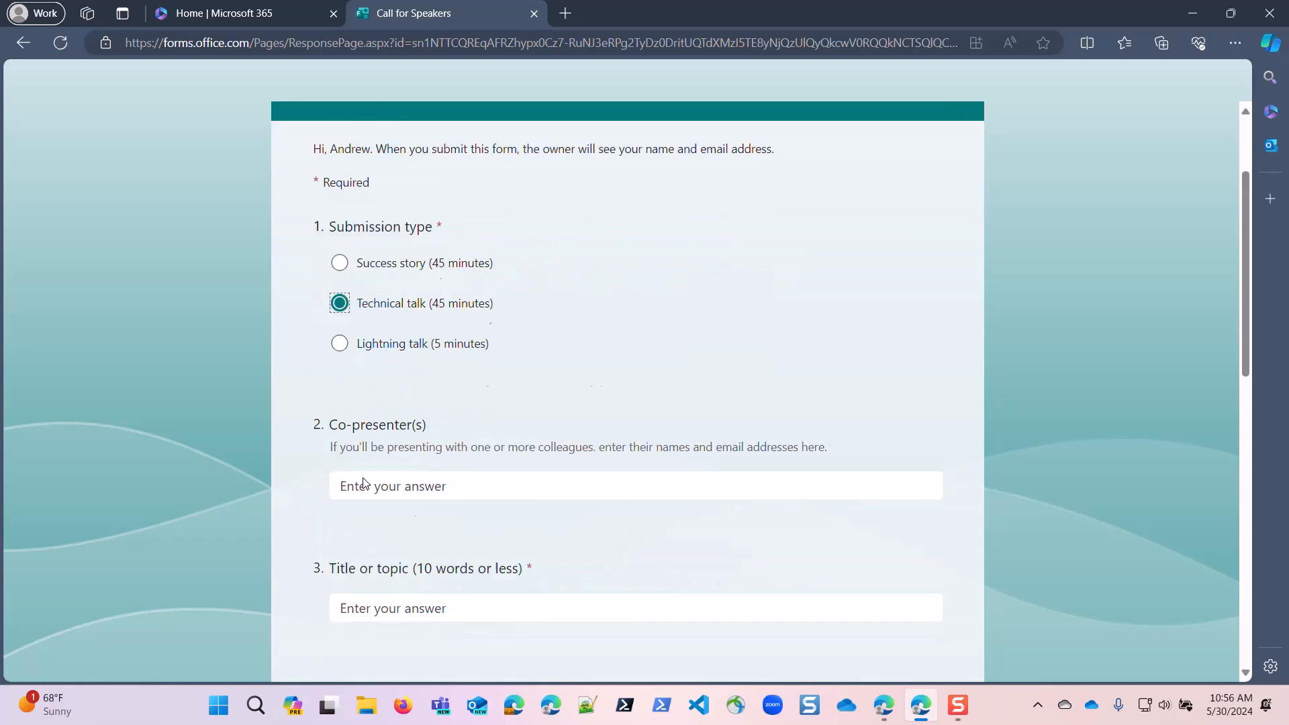
{"action": "left_click", "coordinate": [381, 498]}
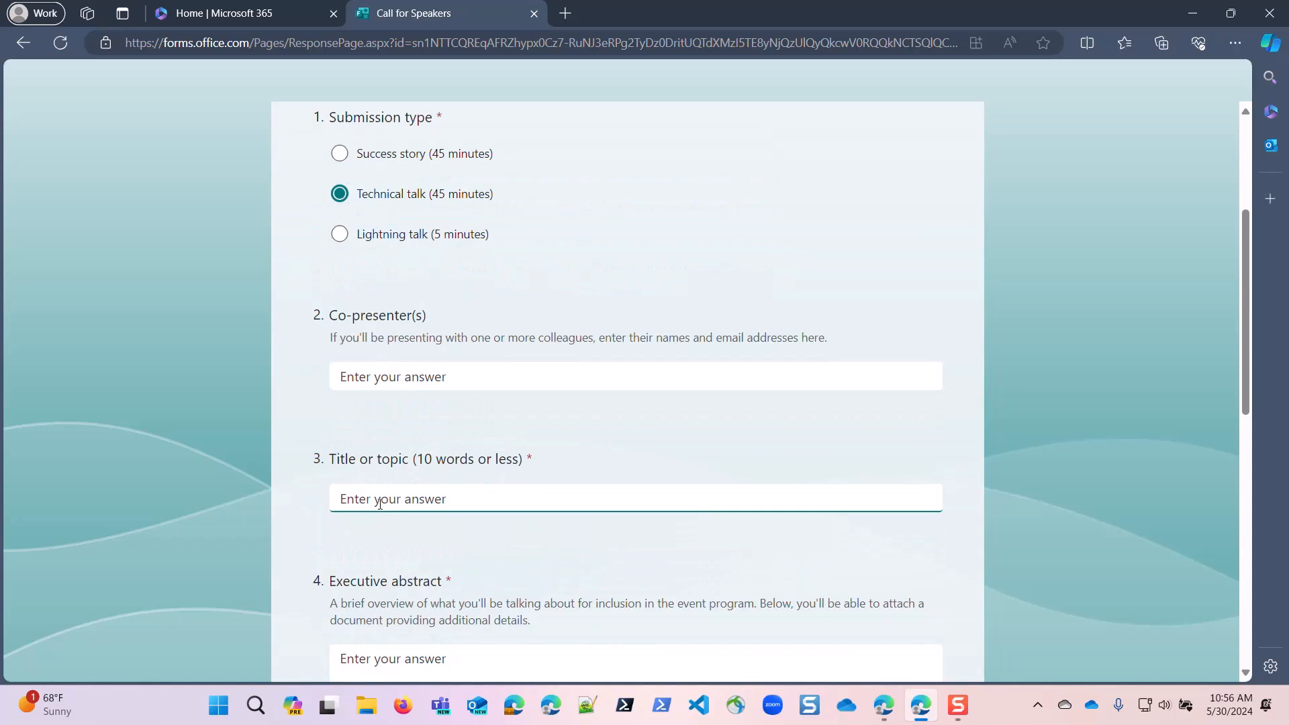
{"action": "type", "text": "How fForms is Awesome!@"}
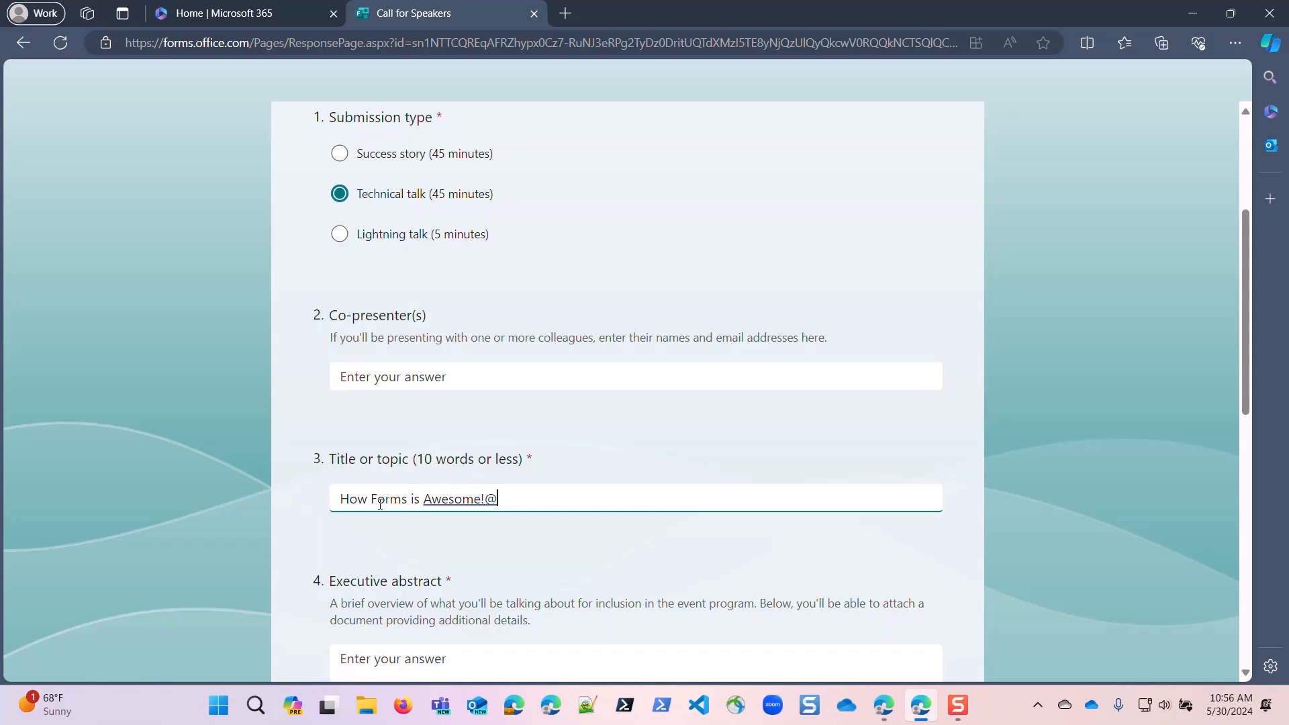
{"action": "key", "text": "BackSpace"}
Fill in the executive abstract with "Forms is really cool and I'll talk about how cool it is.".
{"action": "left_click", "coordinate": [351, 658]}
{"action": "type", "text": "Fors "}
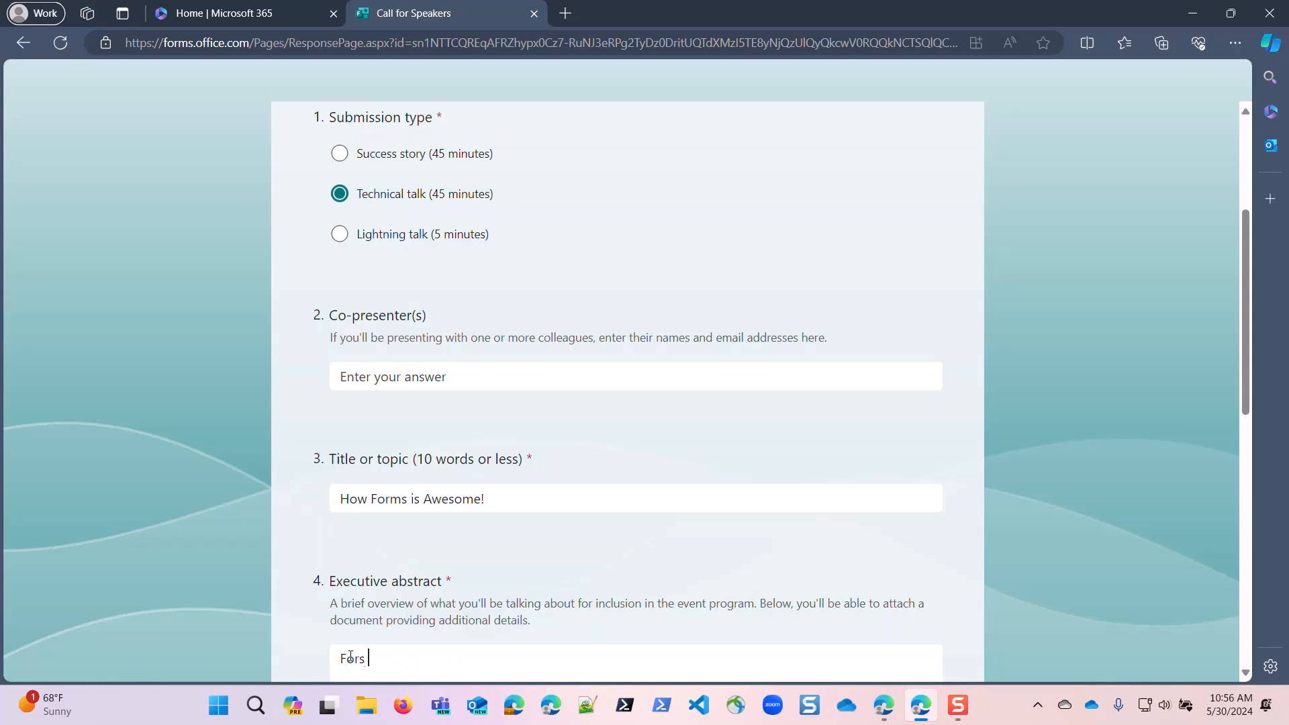
{"action": "type", "text": "isms is really cool and I'll ta"}
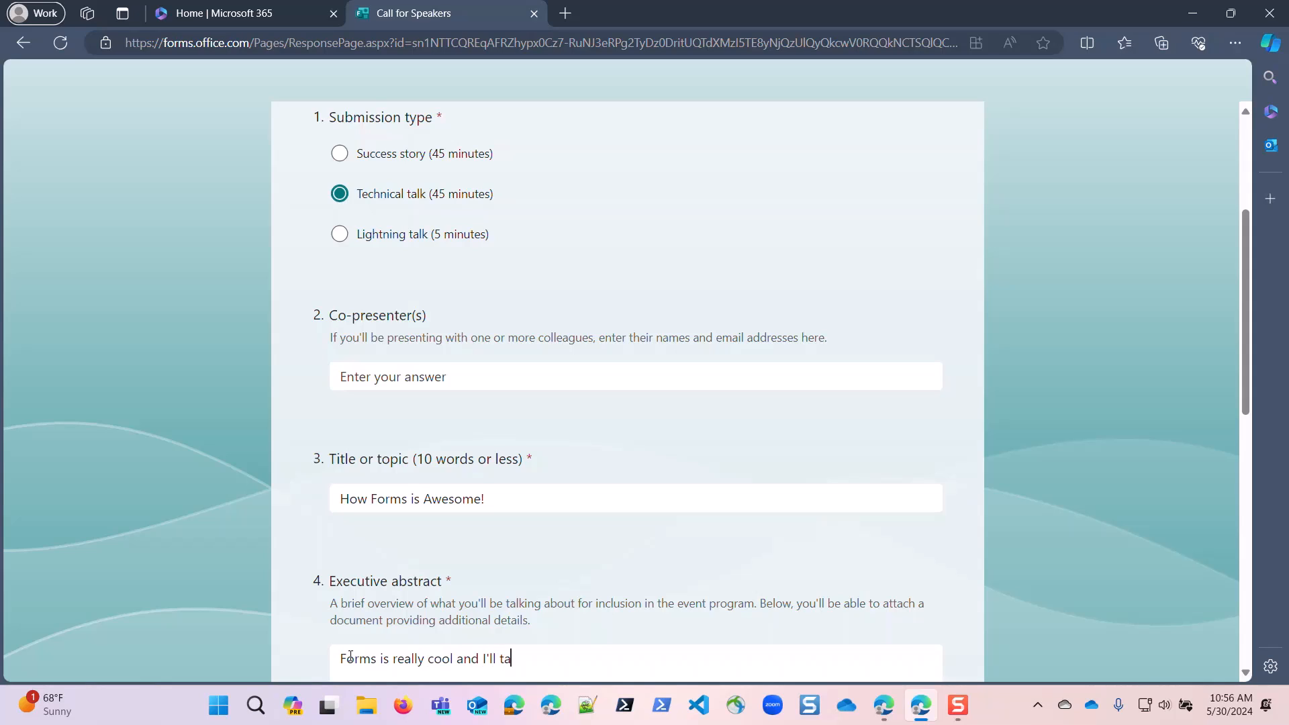
{"action": "type", "text": "lk about how cool it is."}
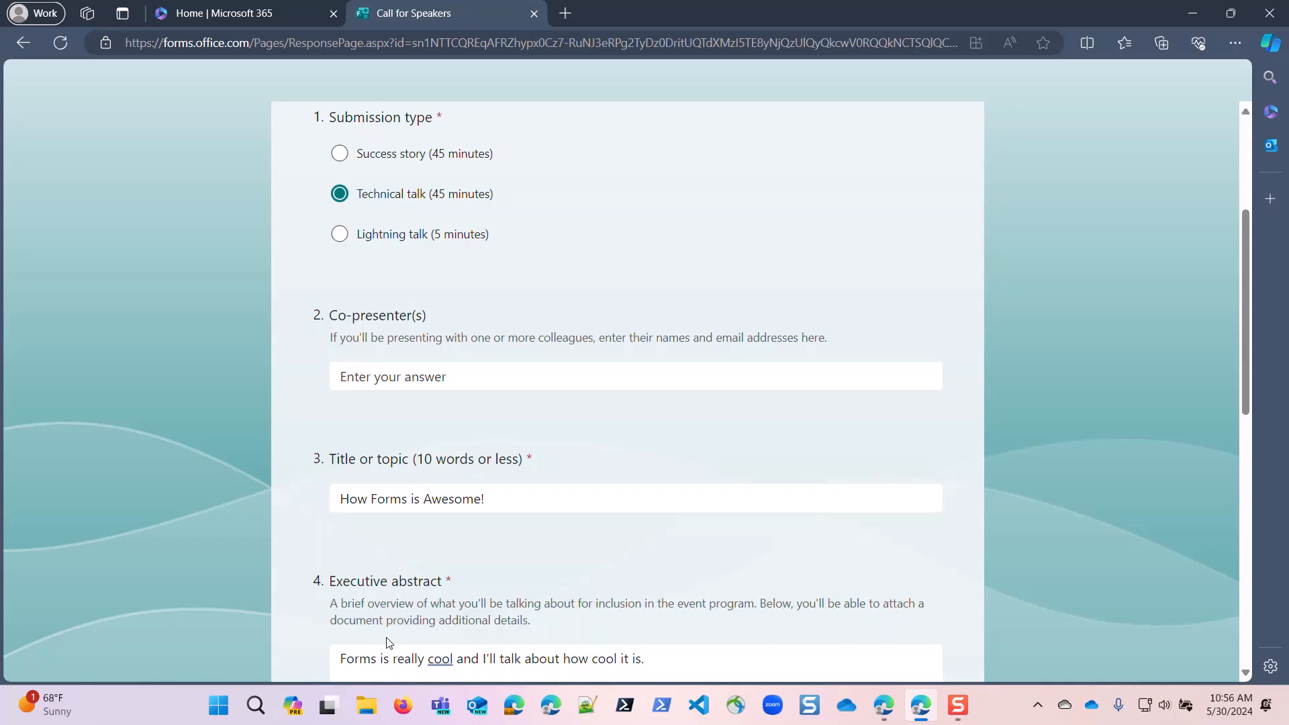
Attach Leasing Agreement.pdf from the Downloads folder to the Relevant documents question.
{"action": "scroll", "coordinate": [388, 643], "scroll_direction": "down", "scroll_amount": 5}
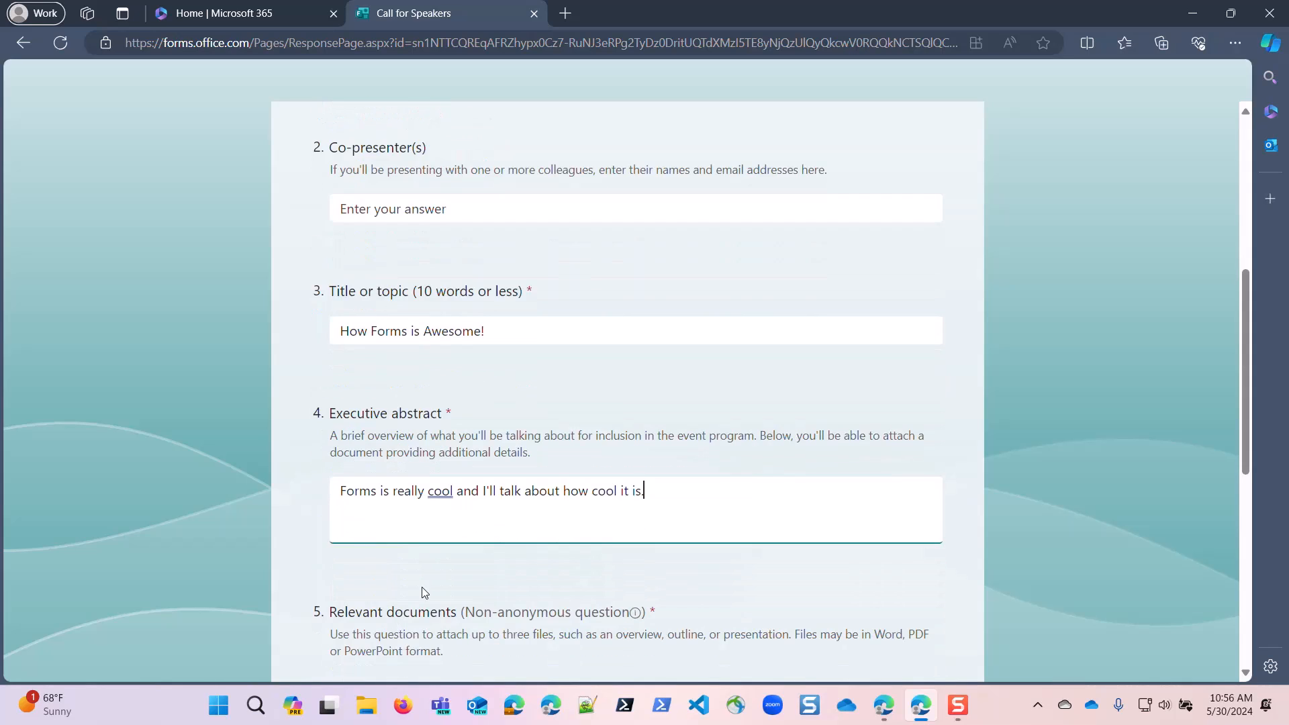
{"action": "left_click", "coordinate": [403, 535]}
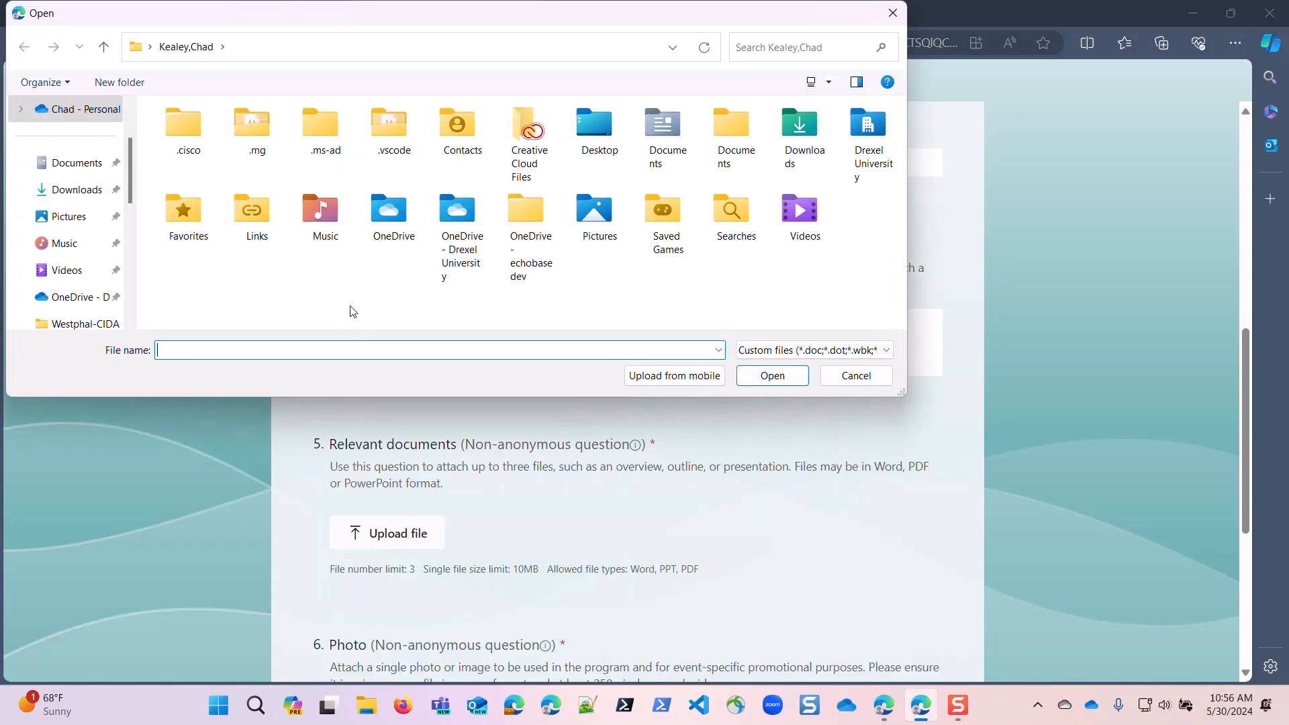
{"action": "left_click", "coordinate": [80, 190]}
{"action": "left_click", "coordinate": [201, 203]}
{"action": "left_click", "coordinate": [765, 375]}
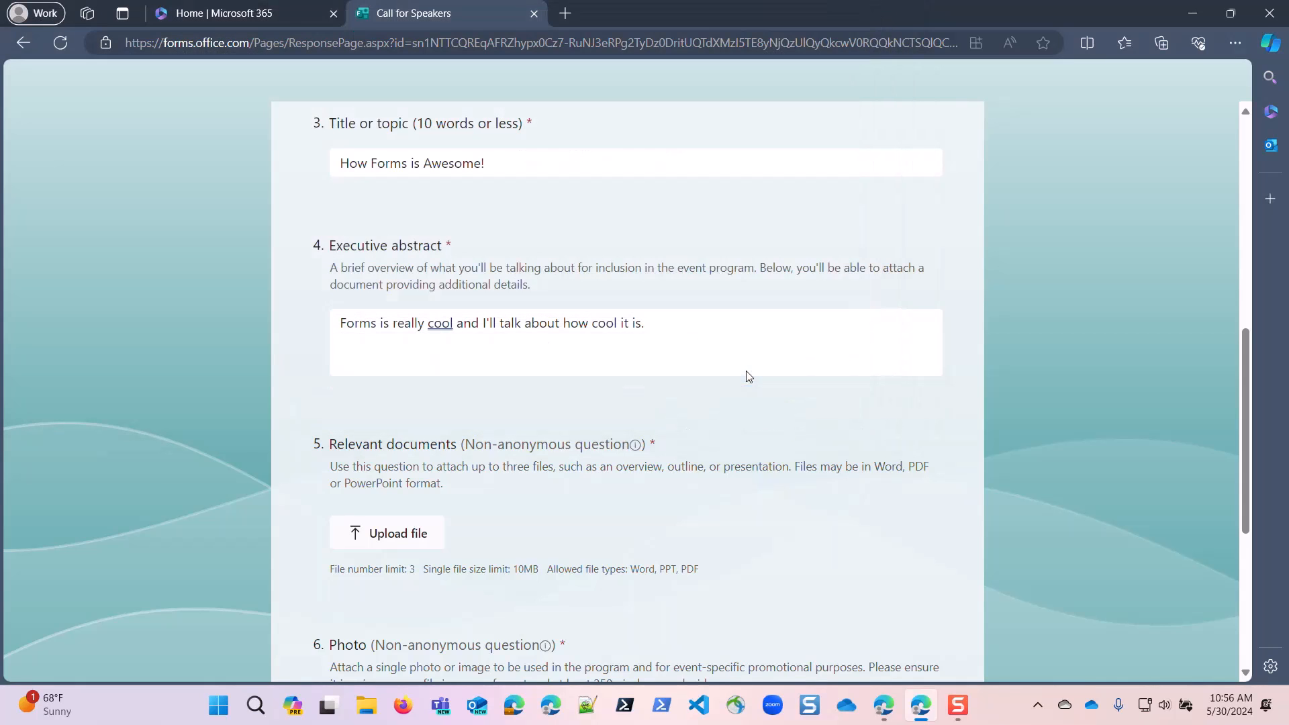
Attach Empty_New_Menu.jpg from the Downloads folder to the Photo question and submit the form response.
{"action": "scroll", "coordinate": [524, 536], "scroll_direction": "down", "scroll_amount": 4}
{"action": "left_click", "coordinate": [375, 436]}
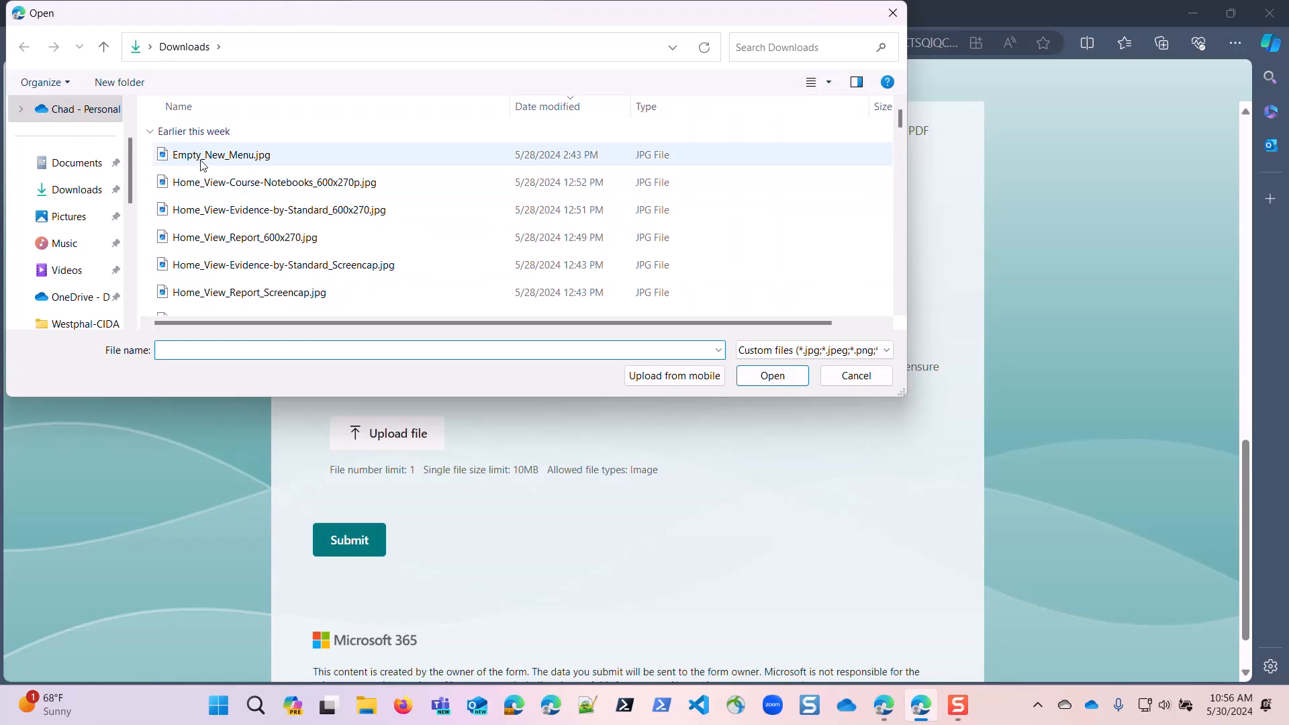
{"action": "left_click", "coordinate": [203, 156]}
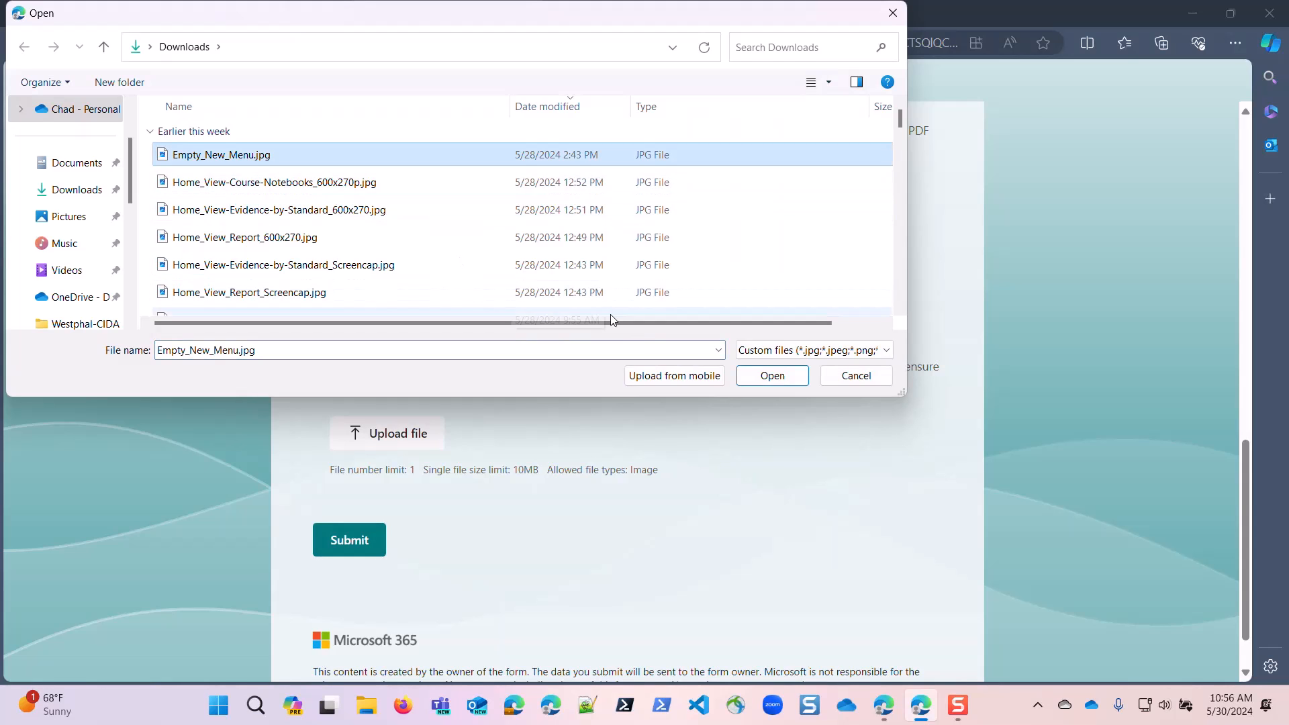
{"action": "left_click", "coordinate": [766, 373]}
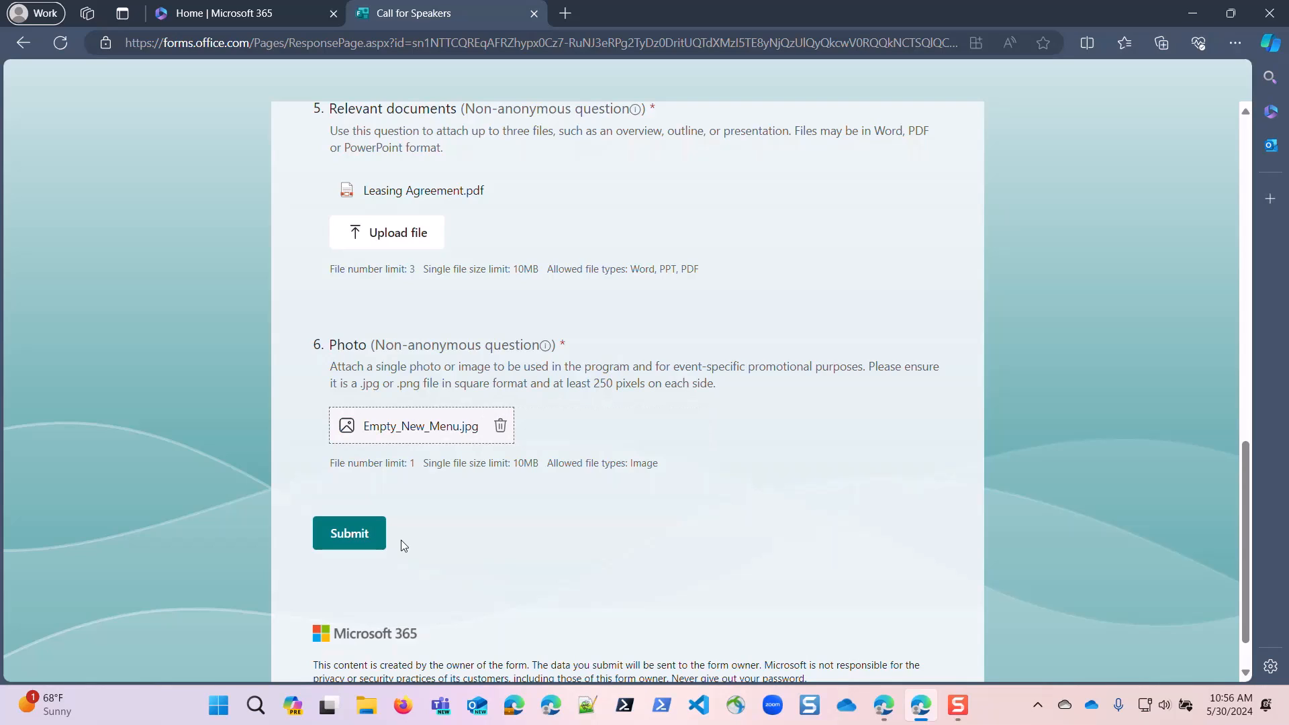
{"action": "left_click", "coordinate": [347, 534]}
{"action": "left_click", "coordinate": [354, 533]}
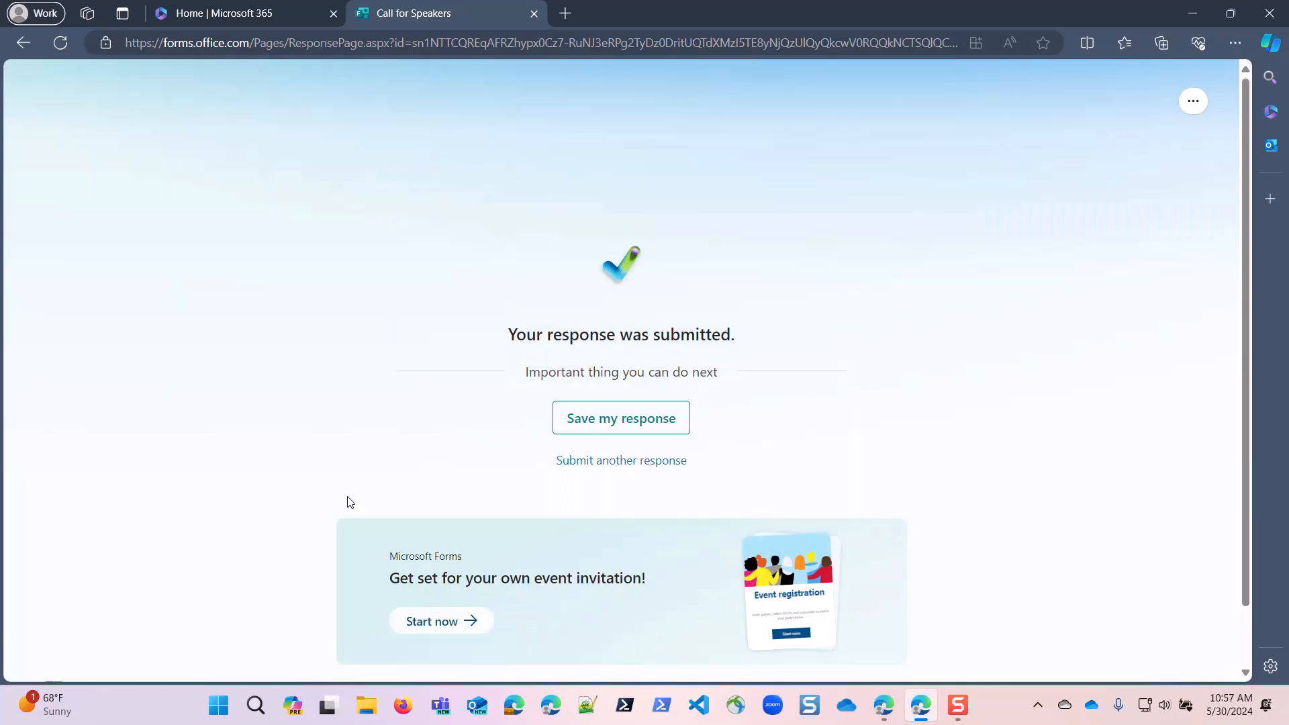
Switch back to Power Automate, leave the flow editor, refresh the flow's run history, and open the newest run.
{"action": "key", "text": "alt+Tab"}
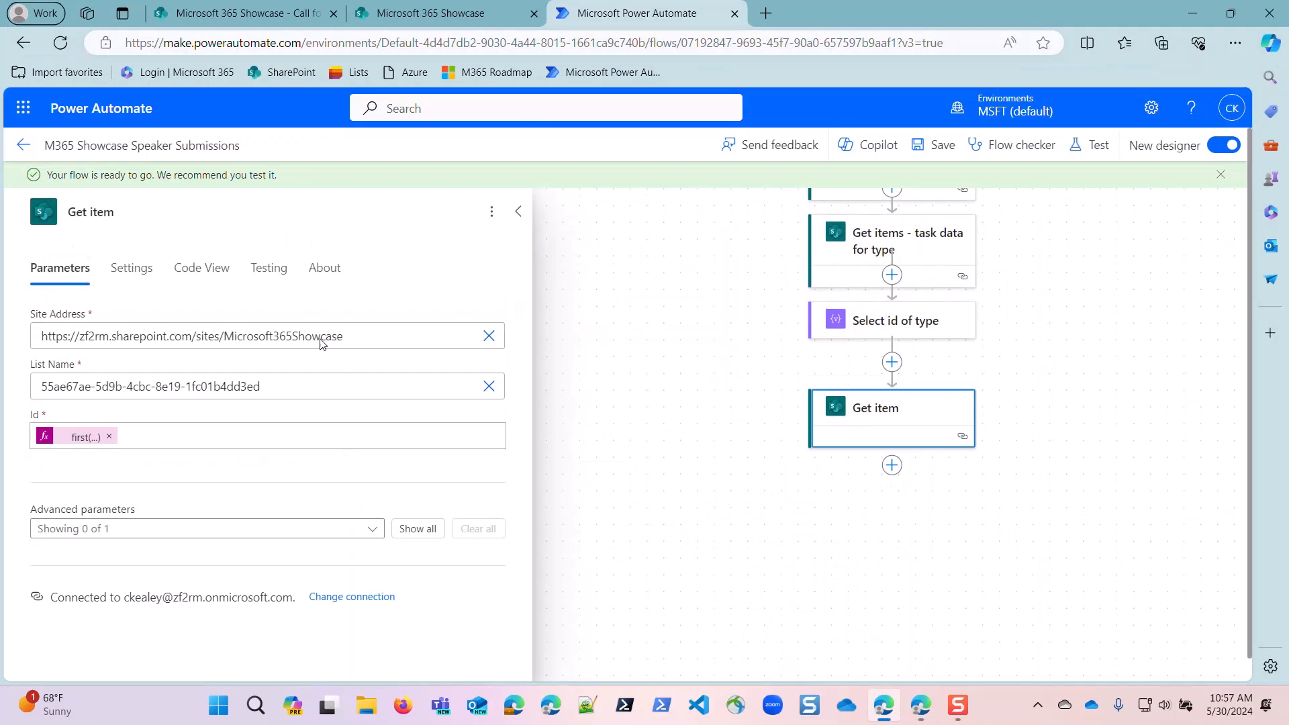
{"action": "left_click", "coordinate": [26, 145]}
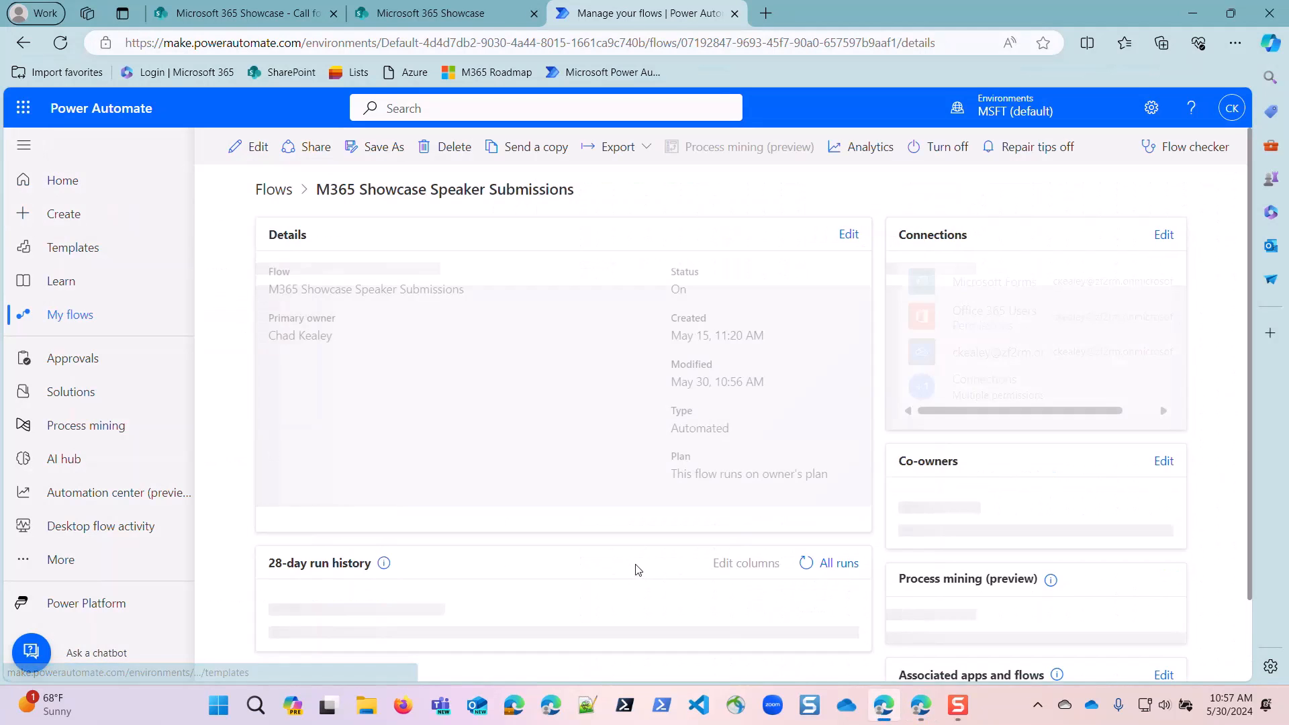
{"action": "scroll", "coordinate": [698, 556], "scroll_direction": "down", "scroll_amount": 1}
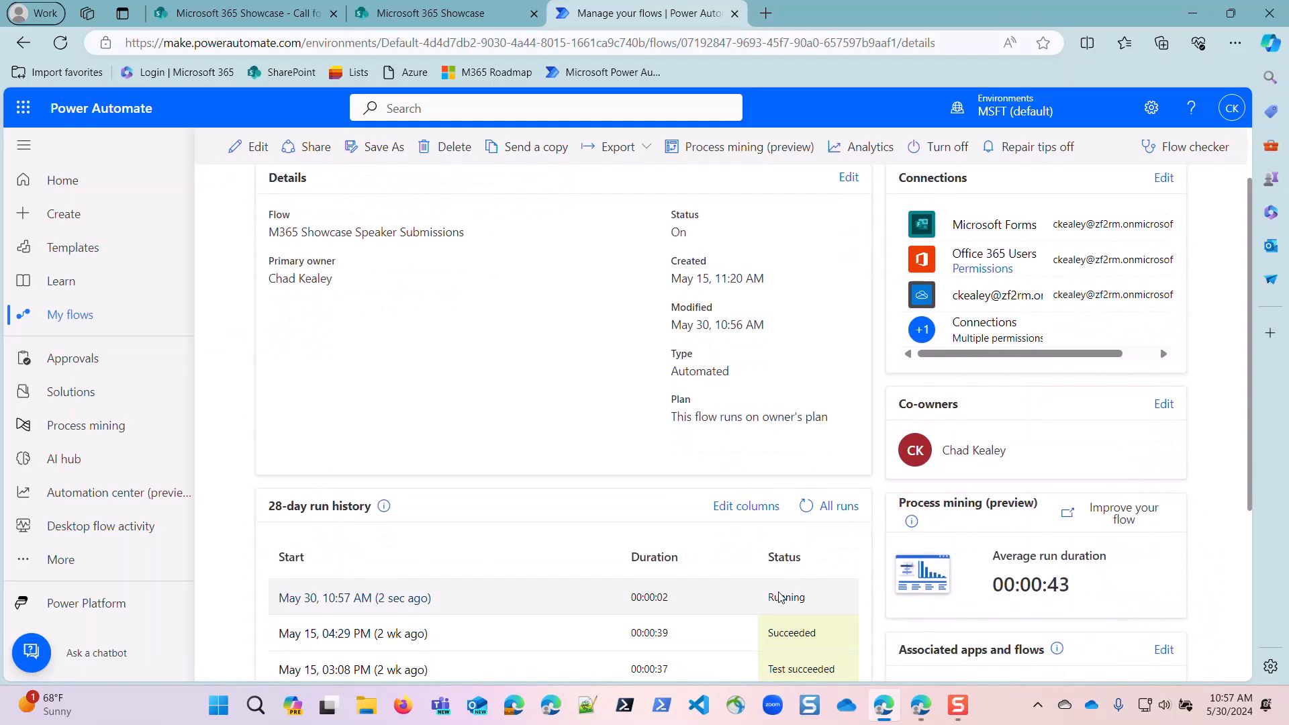
{"action": "left_click", "coordinate": [805, 506]}
{"action": "left_click", "coordinate": [808, 507]}
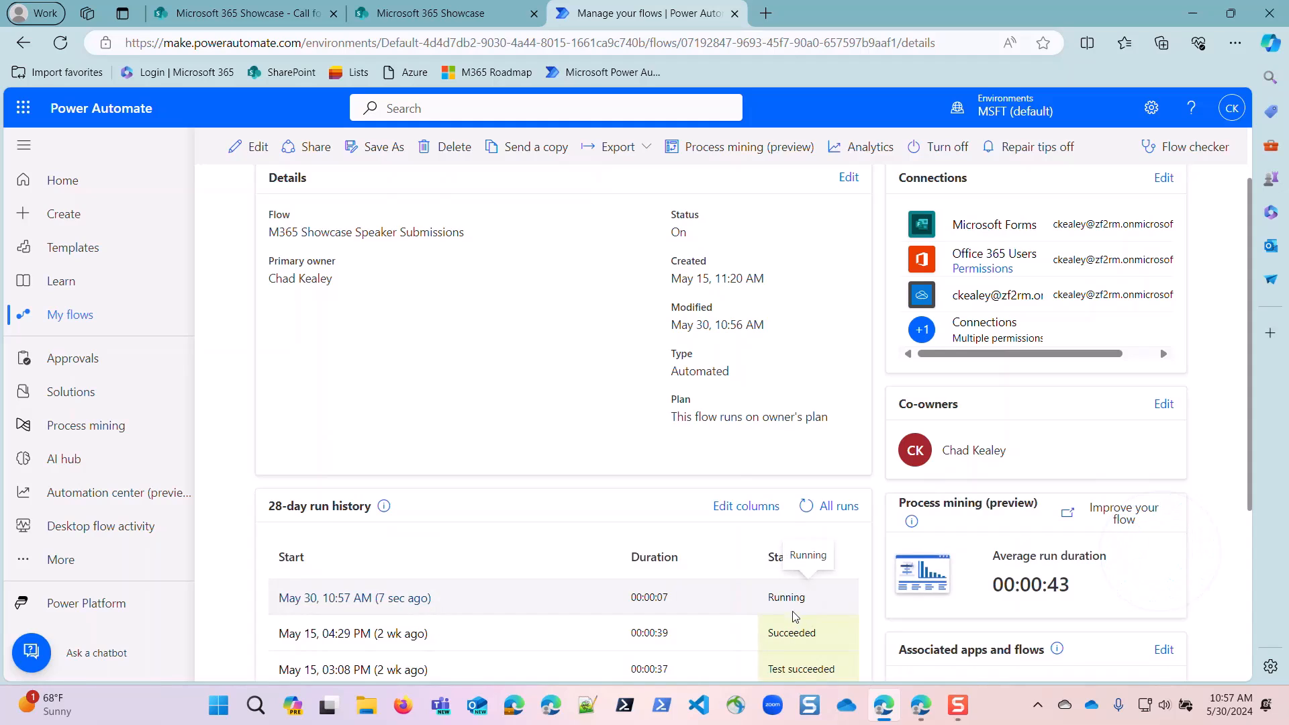
{"action": "left_click", "coordinate": [806, 508]}
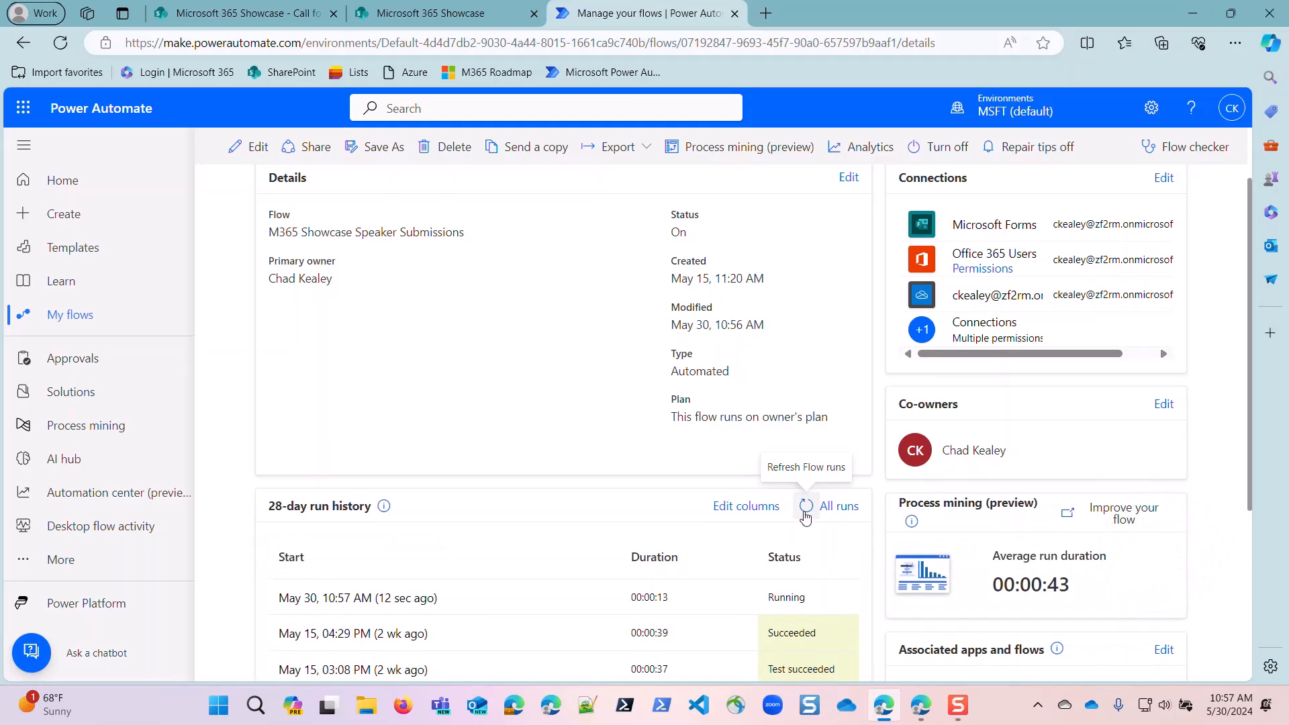
{"action": "left_click", "coordinate": [417, 597]}
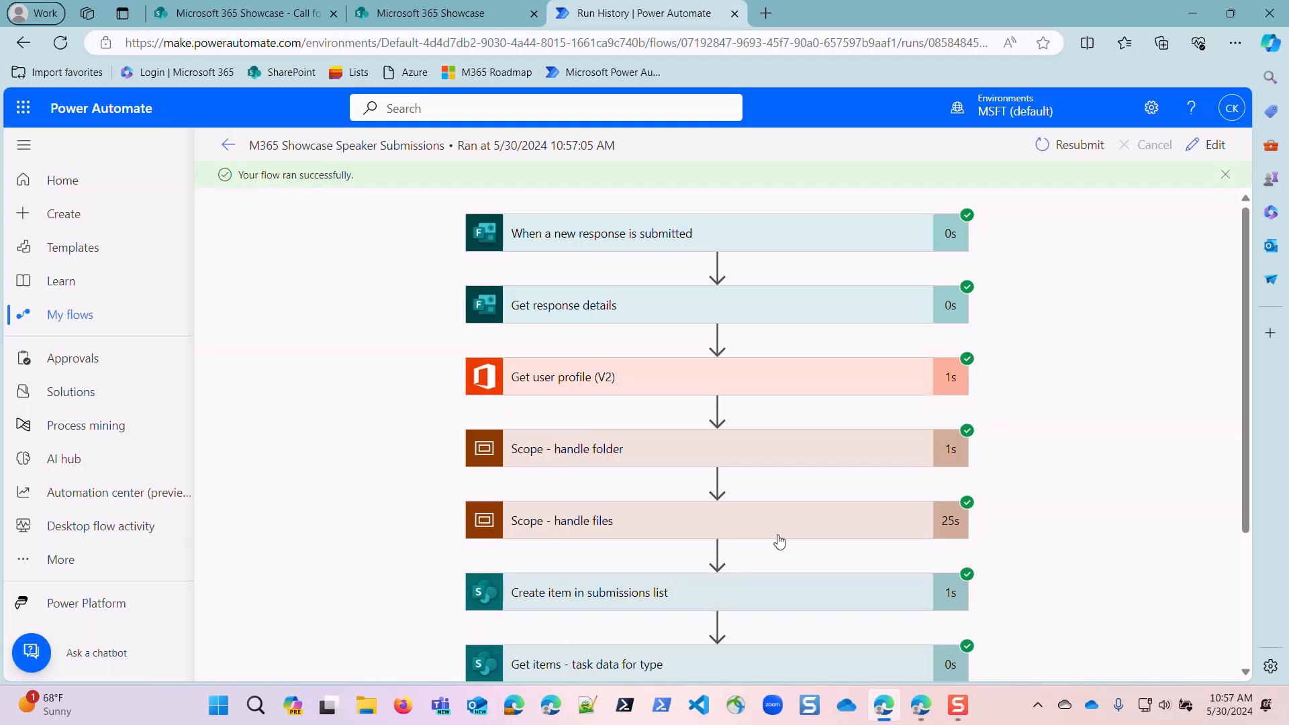
Examine the downloadable outputs of "Get items - task data for type" in the run, then close the output page.
{"action": "scroll", "coordinate": [778, 541], "scroll_direction": "down", "scroll_amount": 3}
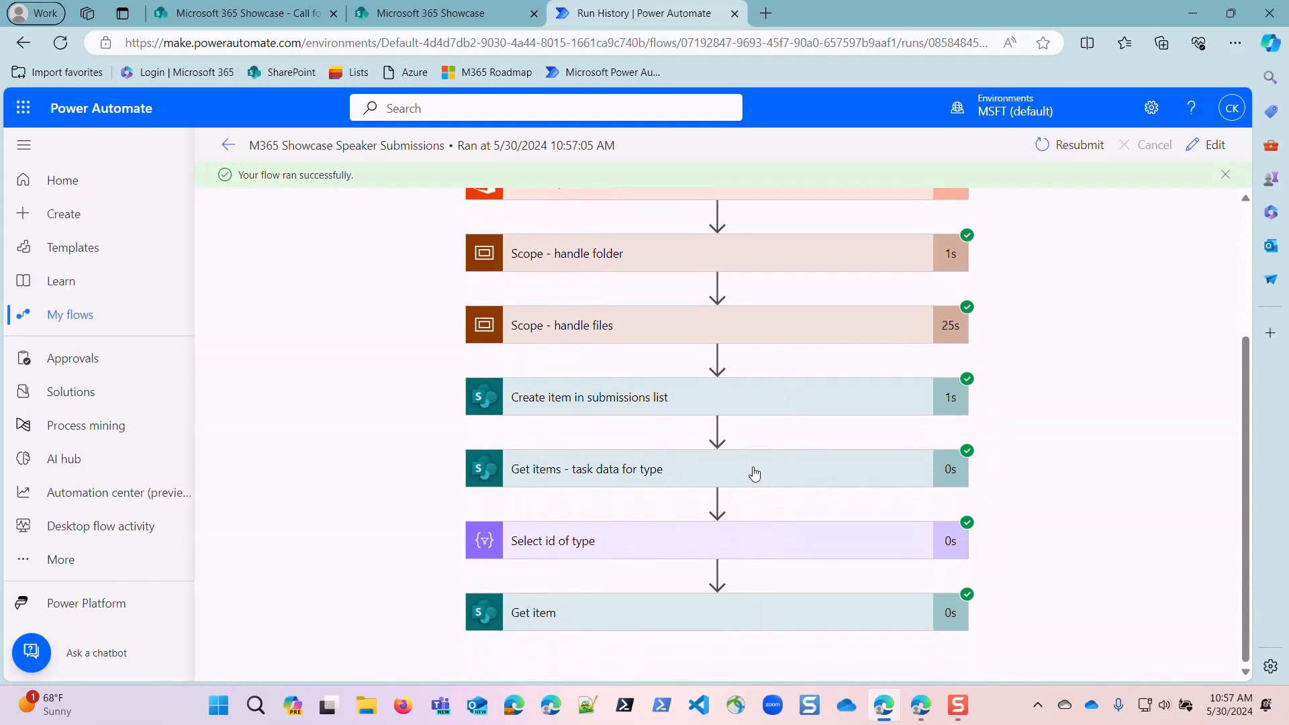
{"action": "left_click", "coordinate": [754, 474]}
{"action": "scroll", "coordinate": [755, 469], "scroll_direction": "down", "scroll_amount": 5}
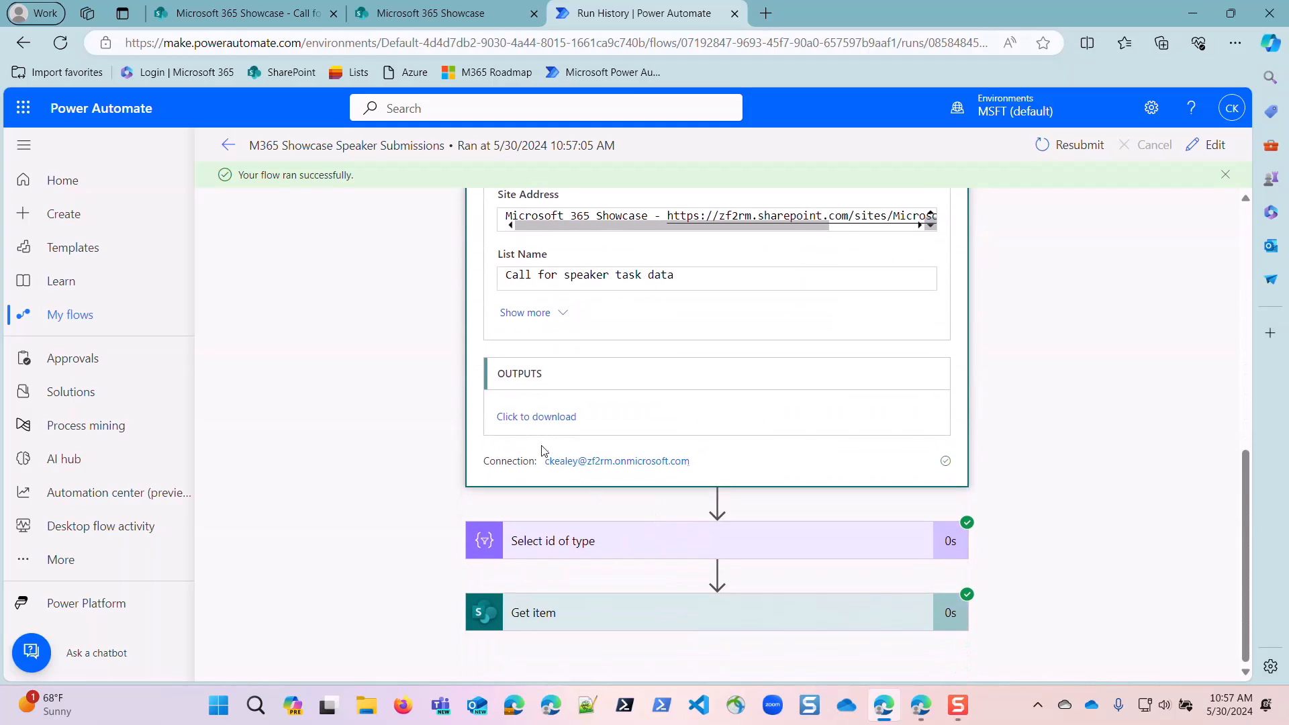
{"action": "left_click", "coordinate": [537, 416]}
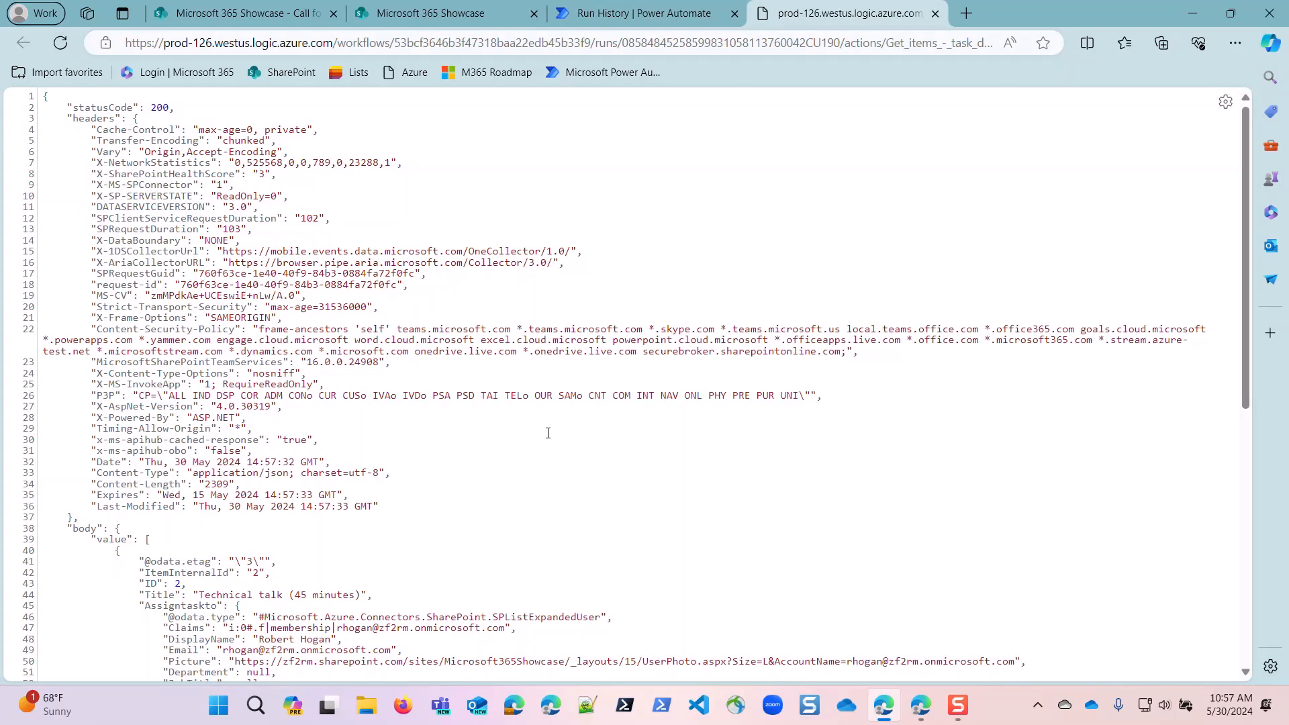
{"action": "scroll", "coordinate": [137, 322], "scroll_direction": "down", "scroll_amount": 7}
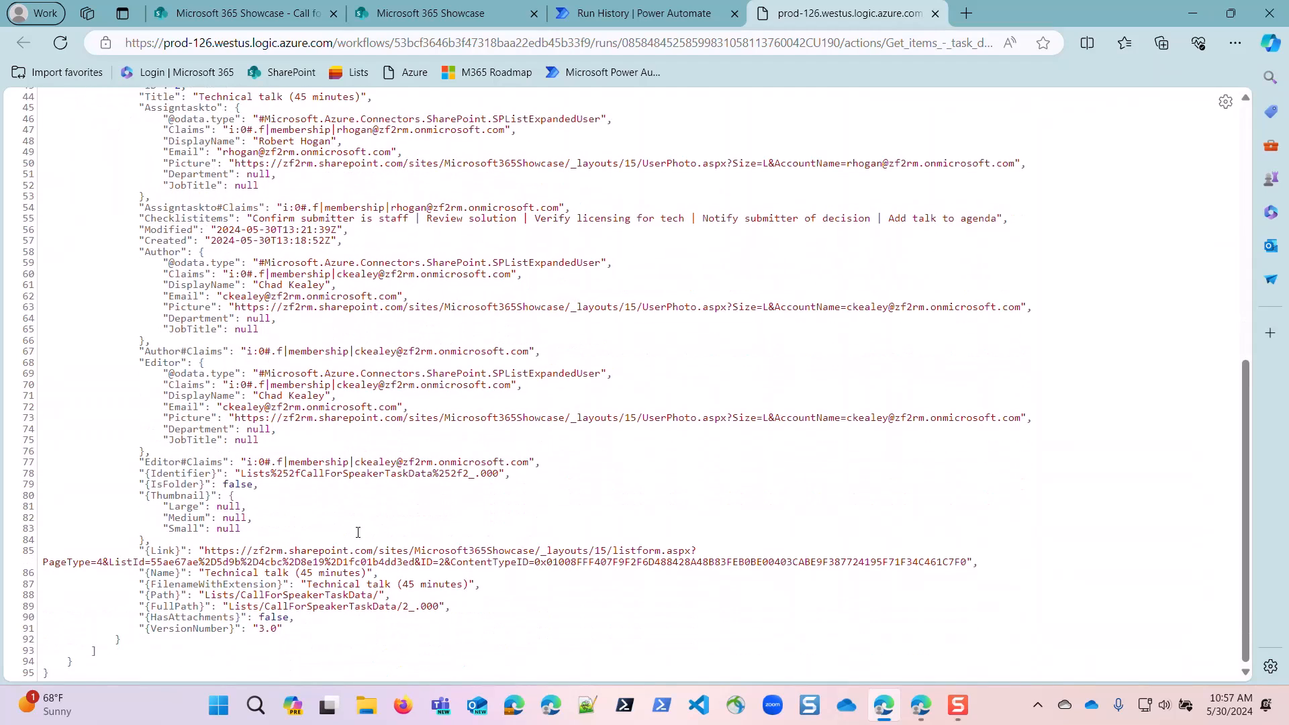
{"action": "scroll", "coordinate": [333, 532], "scroll_direction": "up", "scroll_amount": 7}
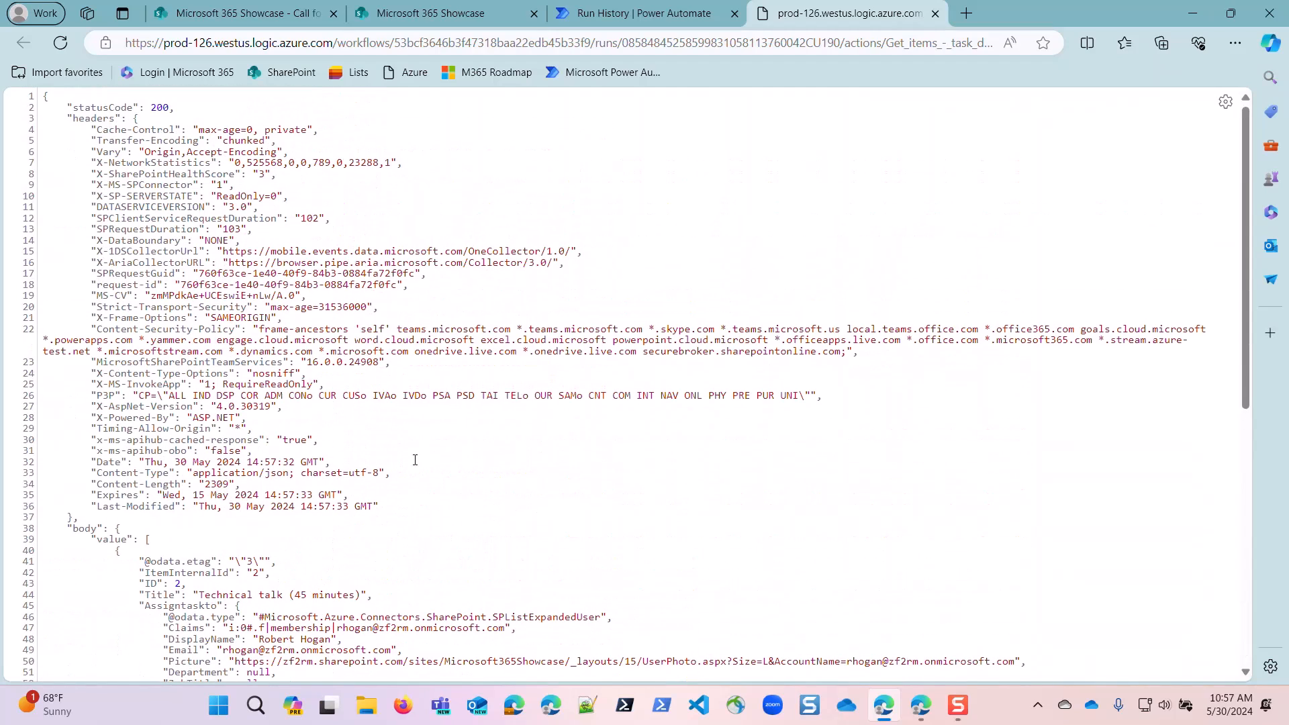
{"action": "left_click", "coordinate": [935, 13]}
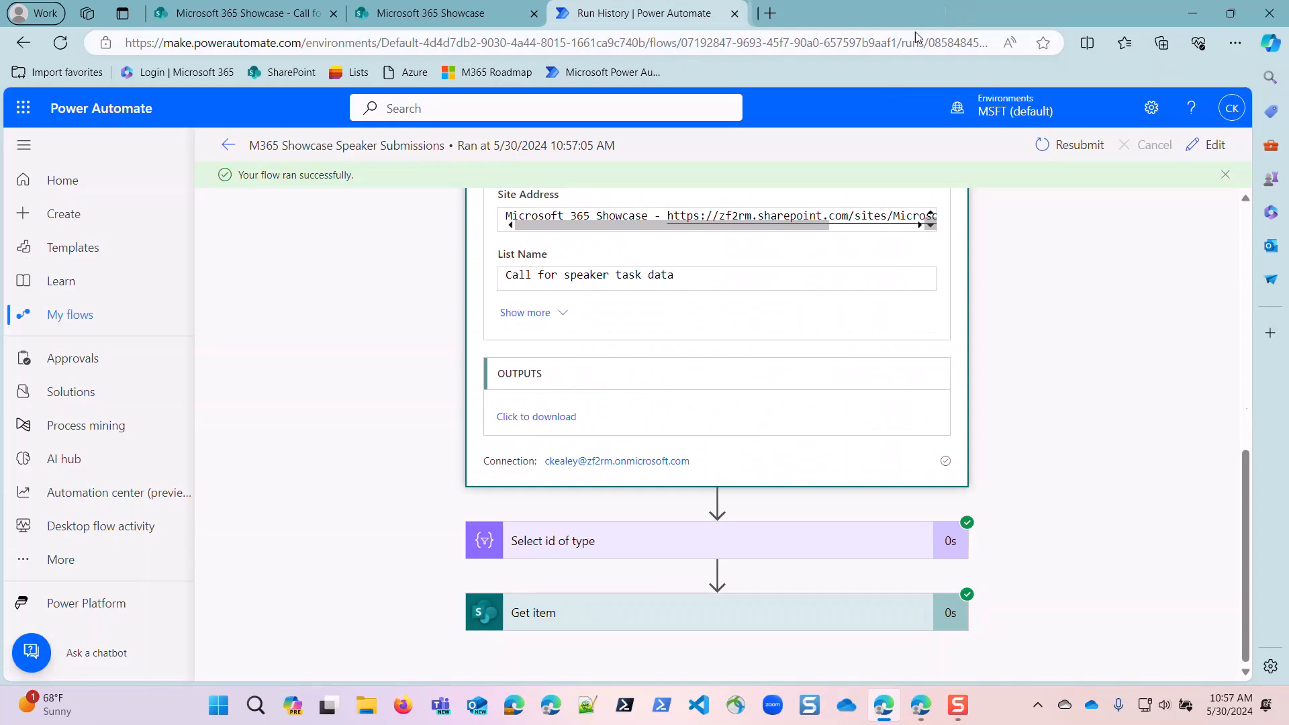
Examine the run's "Select id of type" output and the Get item inputs and outputs, collapsing each action after viewing.
{"action": "left_click", "coordinate": [675, 557]}
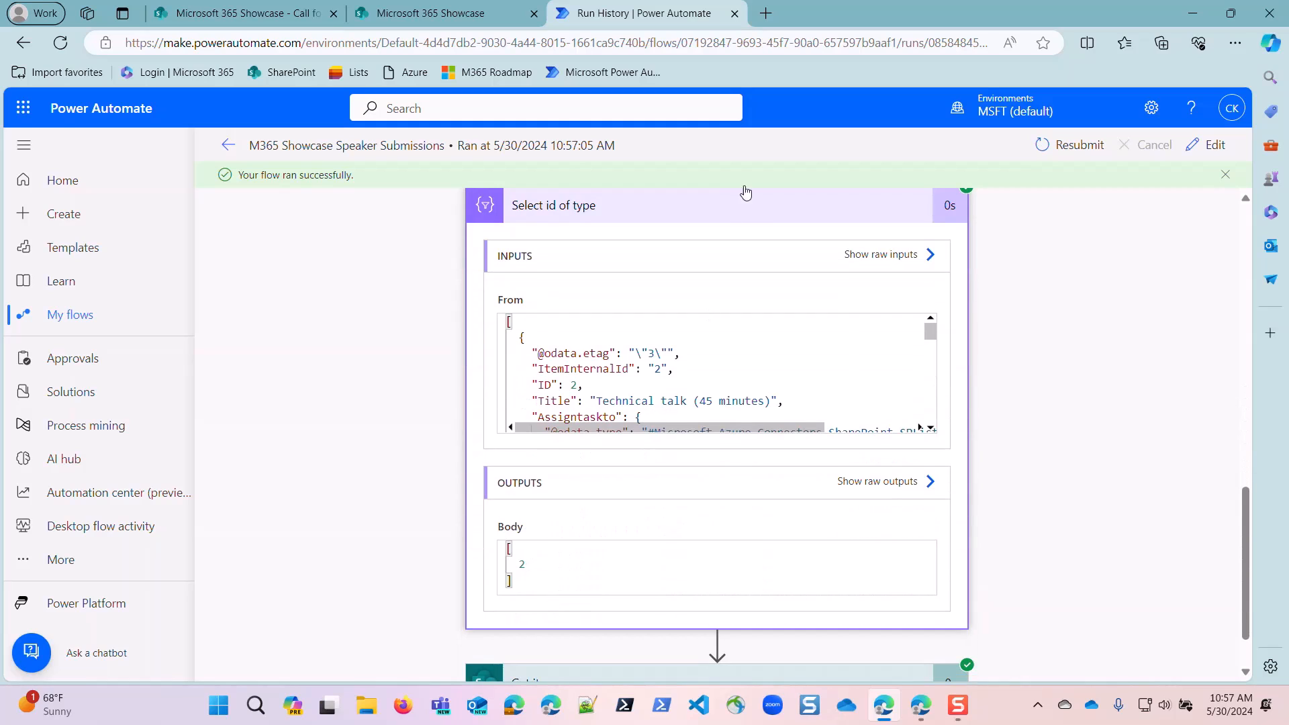
{"action": "left_click", "coordinate": [755, 221]}
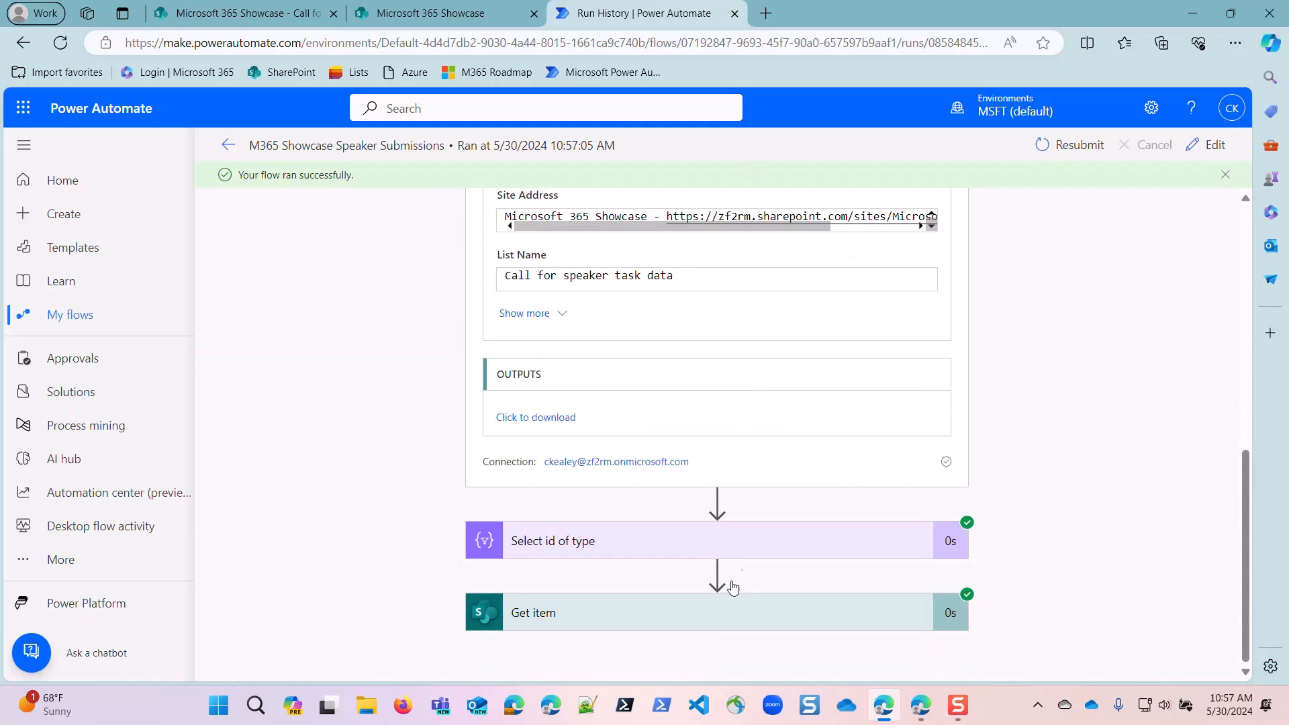
{"action": "left_click", "coordinate": [727, 608]}
{"action": "scroll", "coordinate": [743, 477], "scroll_direction": "down", "scroll_amount": 5}
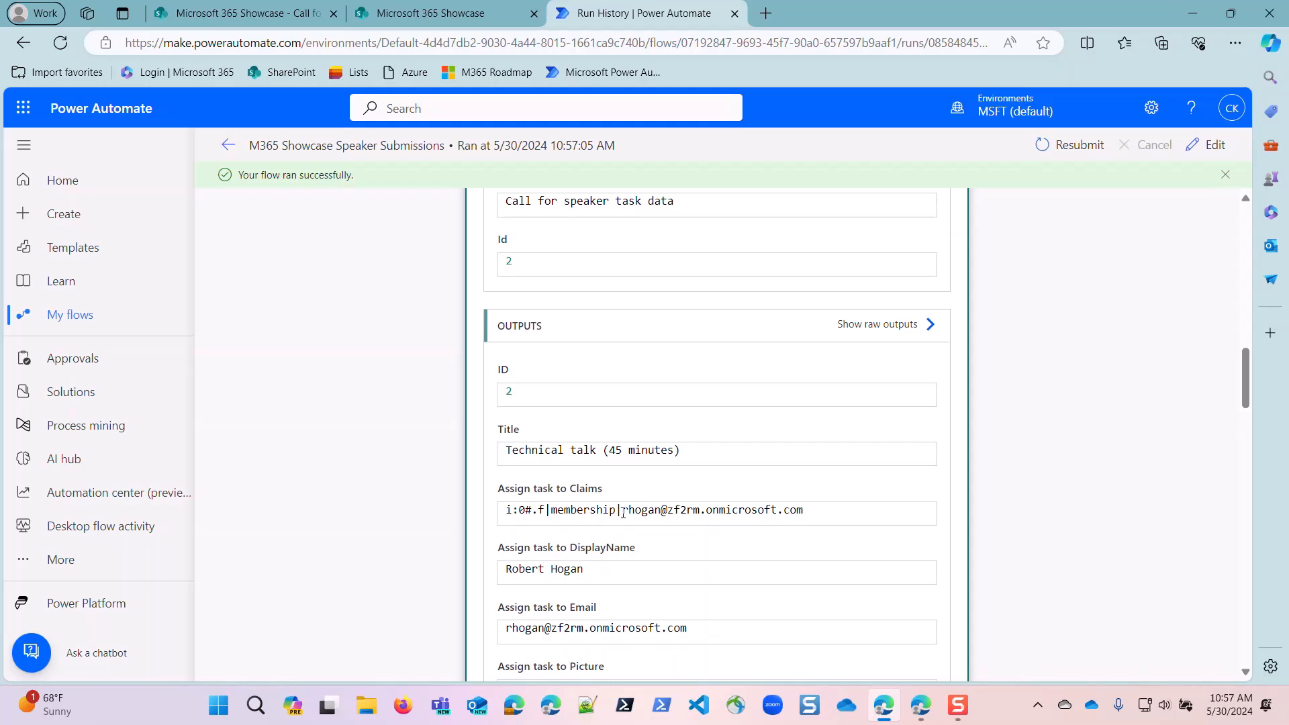
{"action": "scroll", "coordinate": [800, 535], "scroll_direction": "down", "scroll_amount": 4}
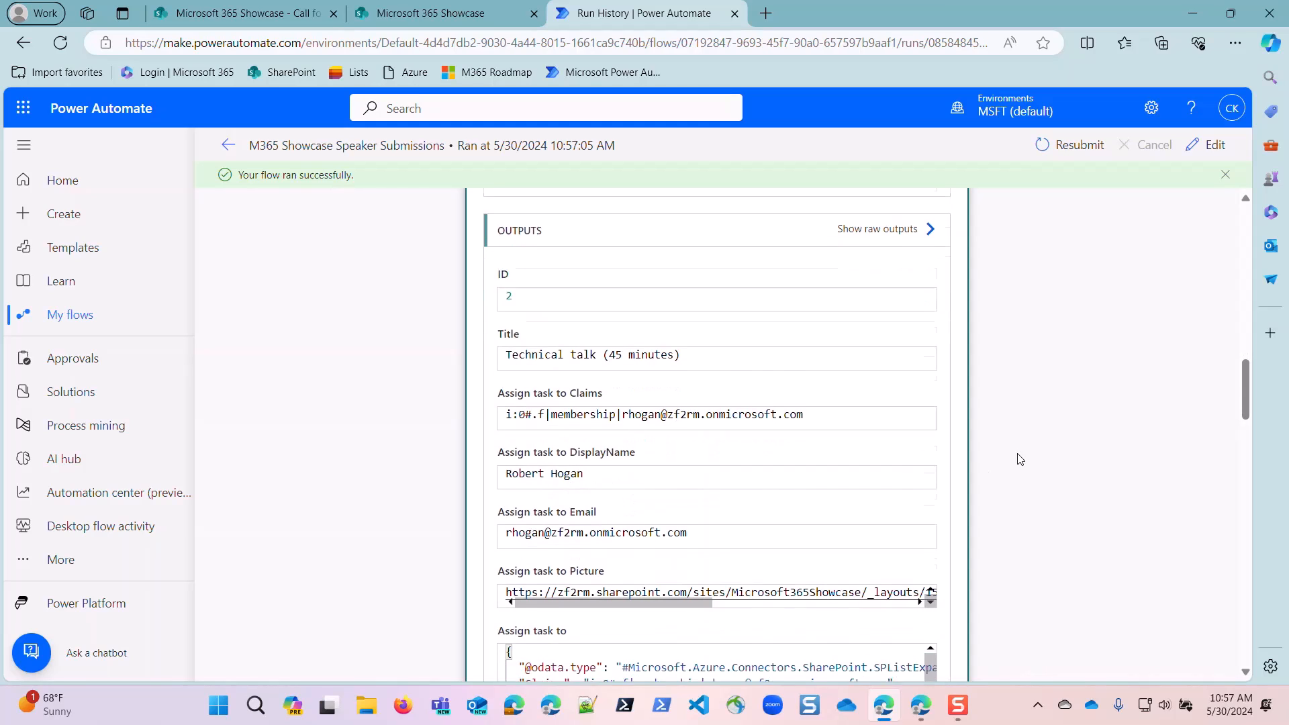
{"action": "scroll", "coordinate": [698, 512], "scroll_direction": "down", "scroll_amount": 1}
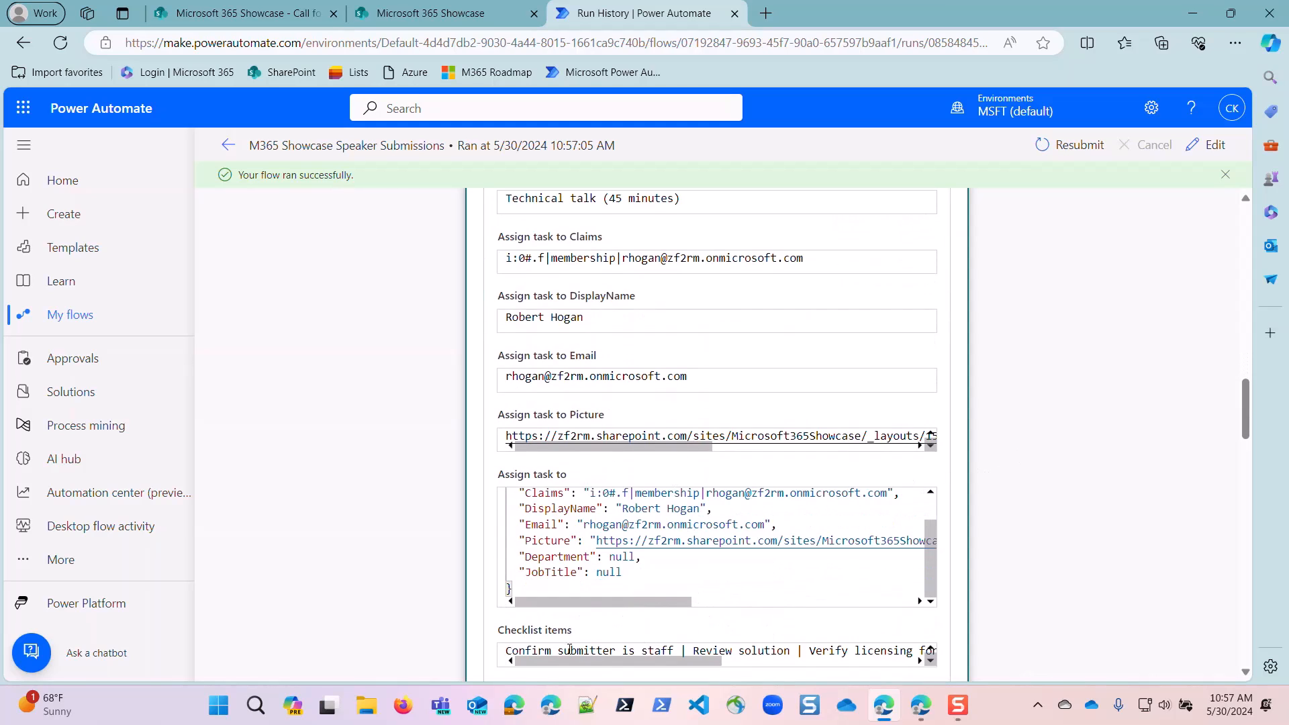
{"action": "scroll", "coordinate": [873, 550], "scroll_direction": "up", "scroll_amount": 10}
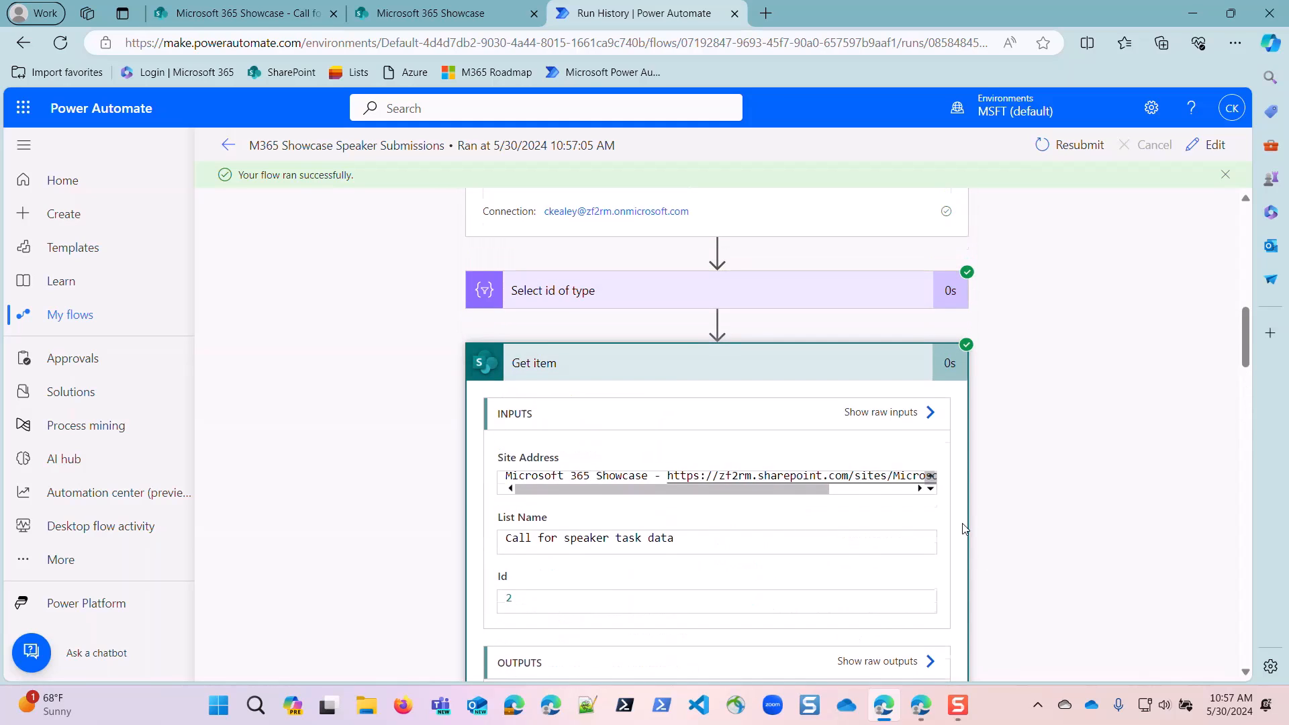
{"action": "left_click", "coordinate": [826, 617]}
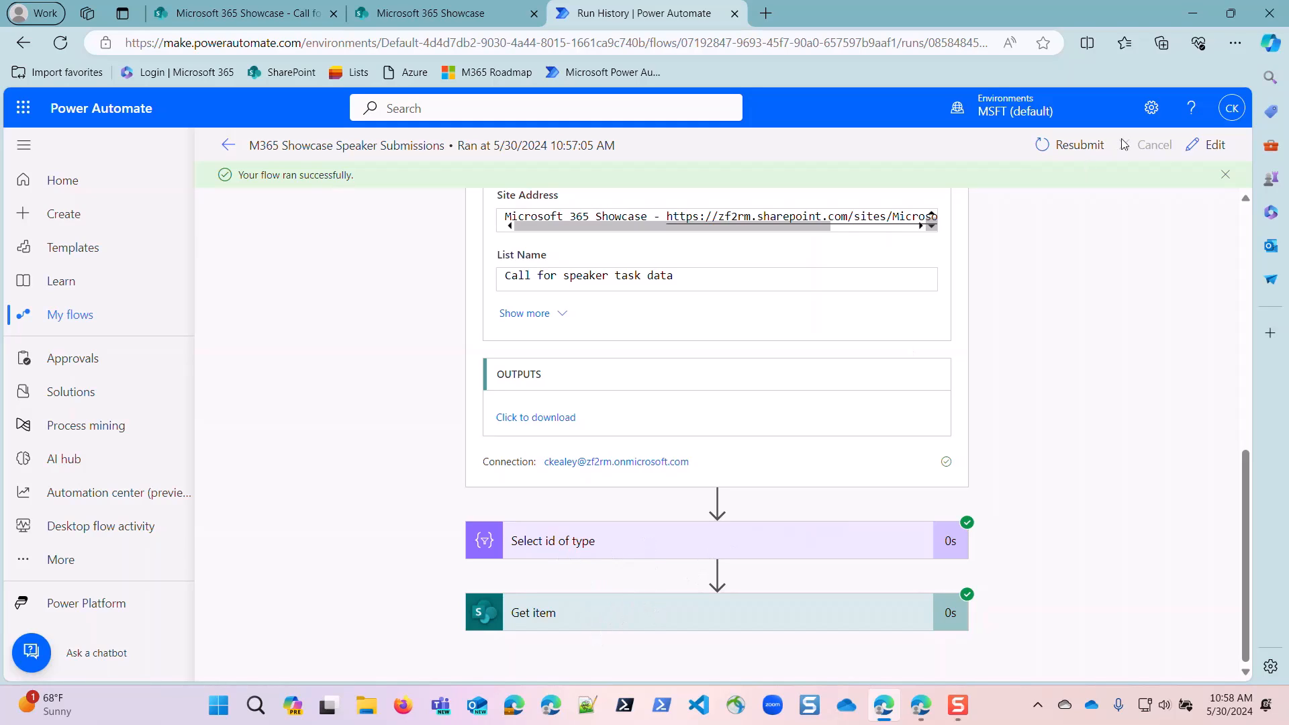
Open the flow for editing and add a Compose action after the Get item action.
{"action": "left_click", "coordinate": [1215, 146]}
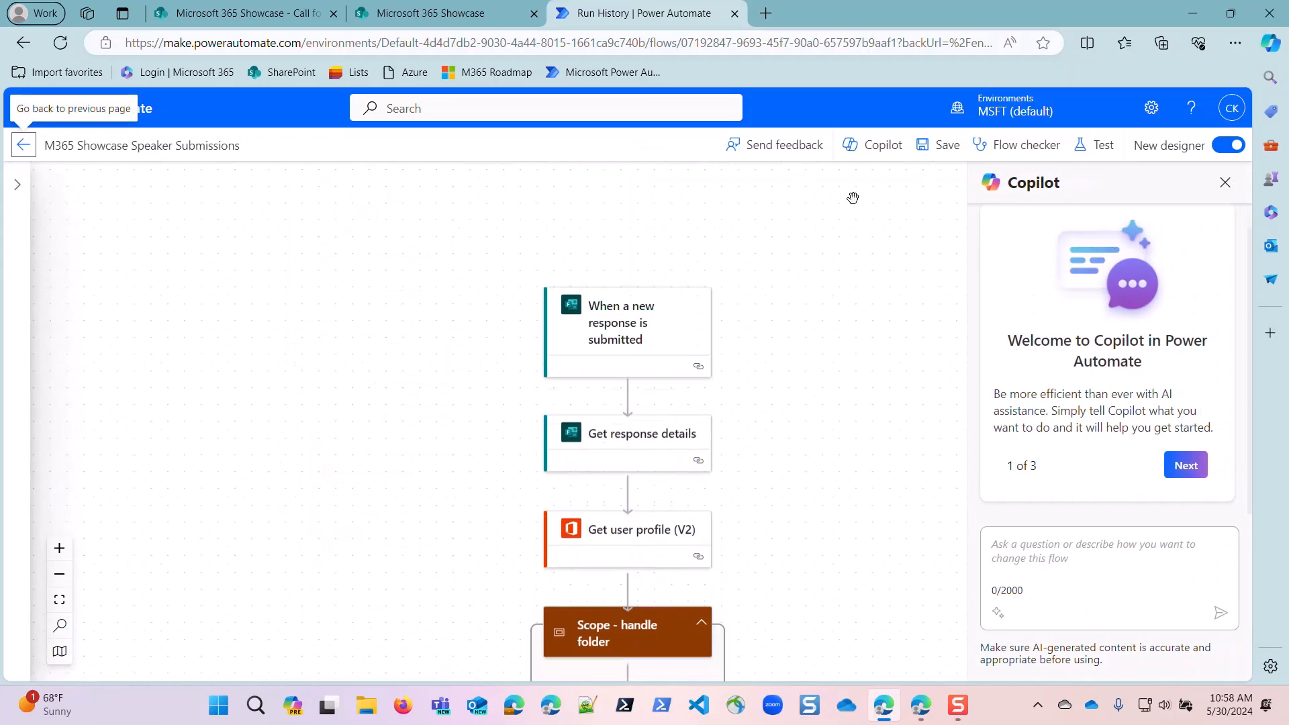
{"action": "scroll", "coordinate": [677, 375], "scroll_direction": "down", "scroll_amount": 4}
{"action": "scroll", "coordinate": [673, 426], "scroll_direction": "down", "scroll_amount": 15}
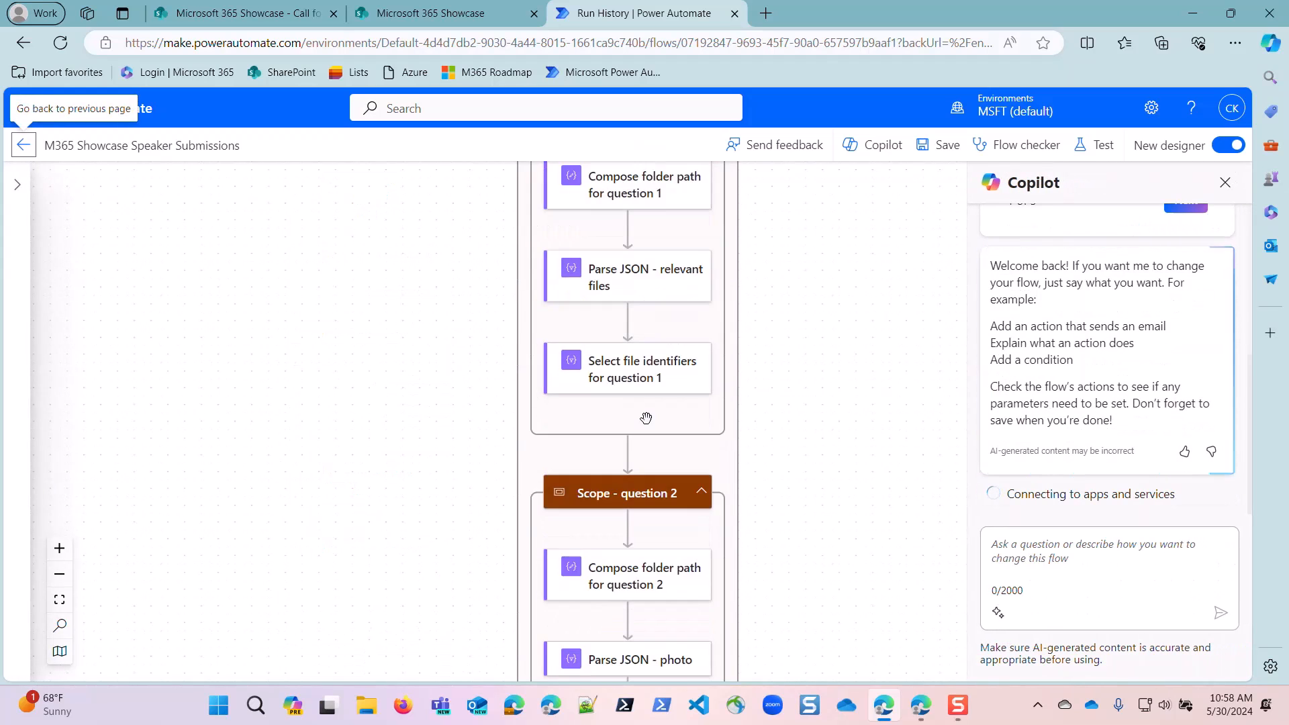
{"action": "scroll", "coordinate": [636, 420], "scroll_direction": "down", "scroll_amount": 8}
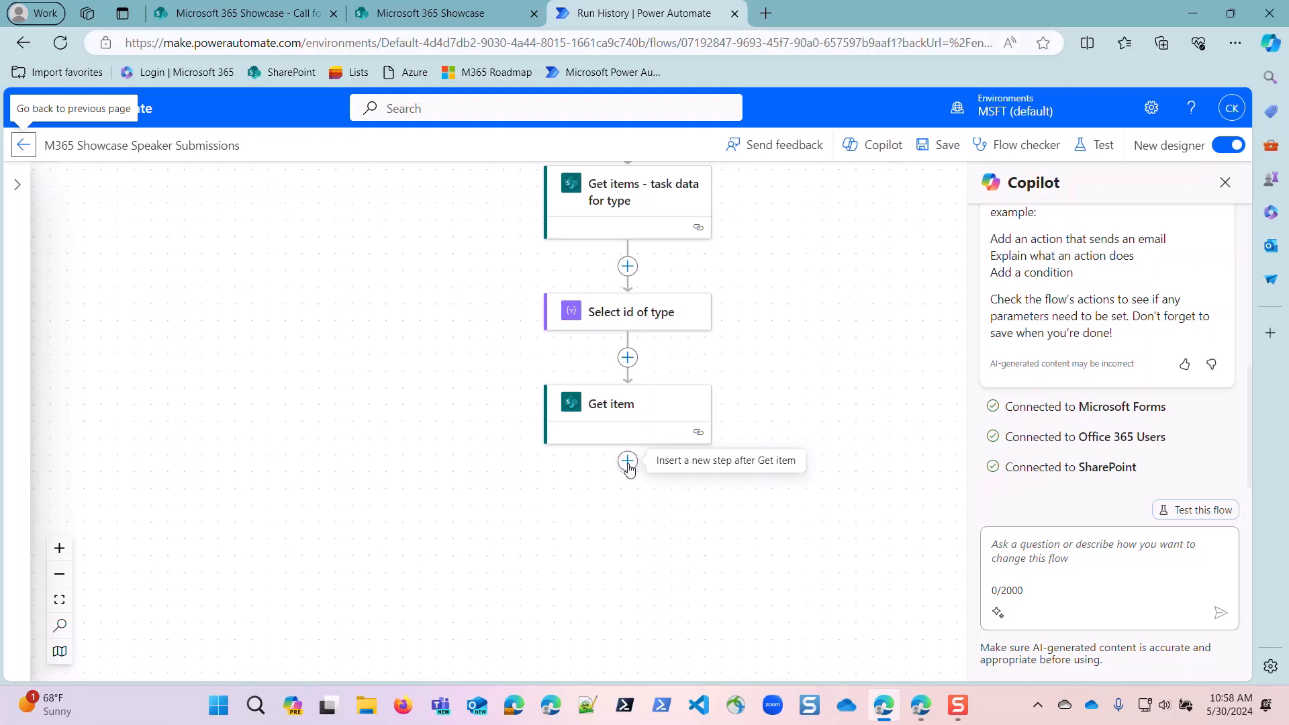
{"action": "left_click", "coordinate": [628, 464]}
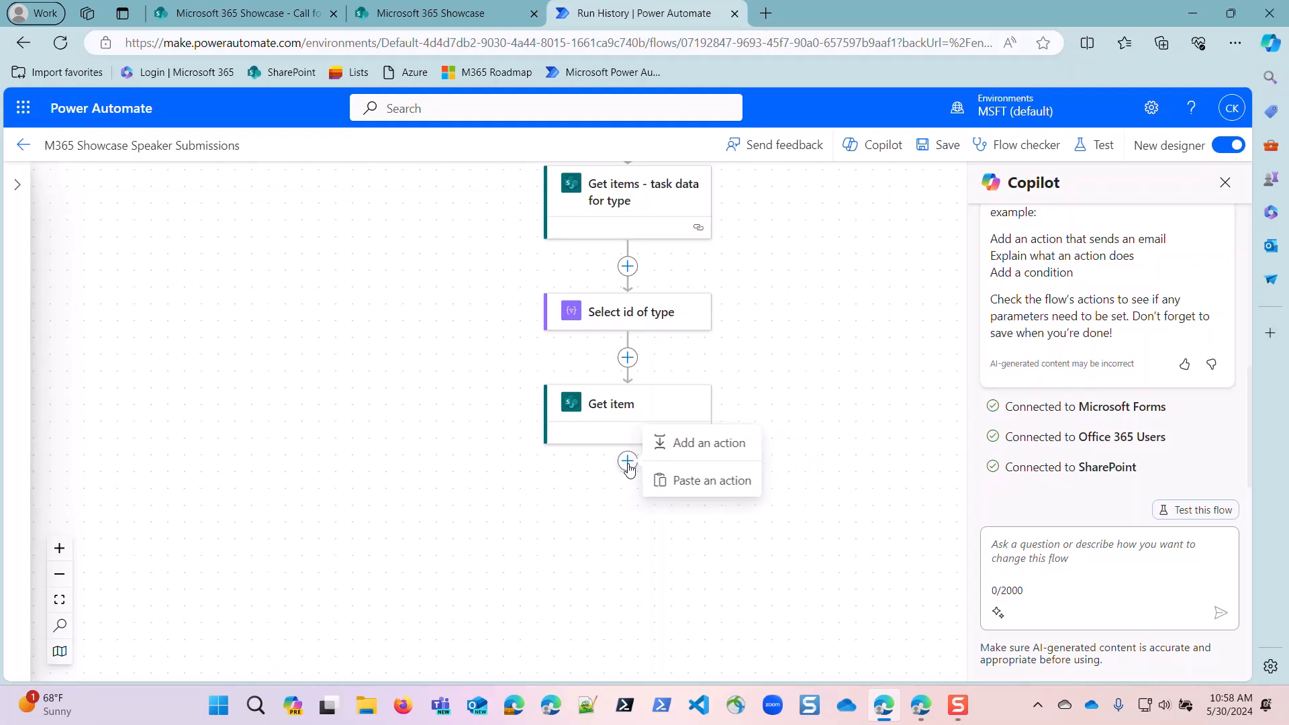
{"action": "left_click", "coordinate": [708, 442]}
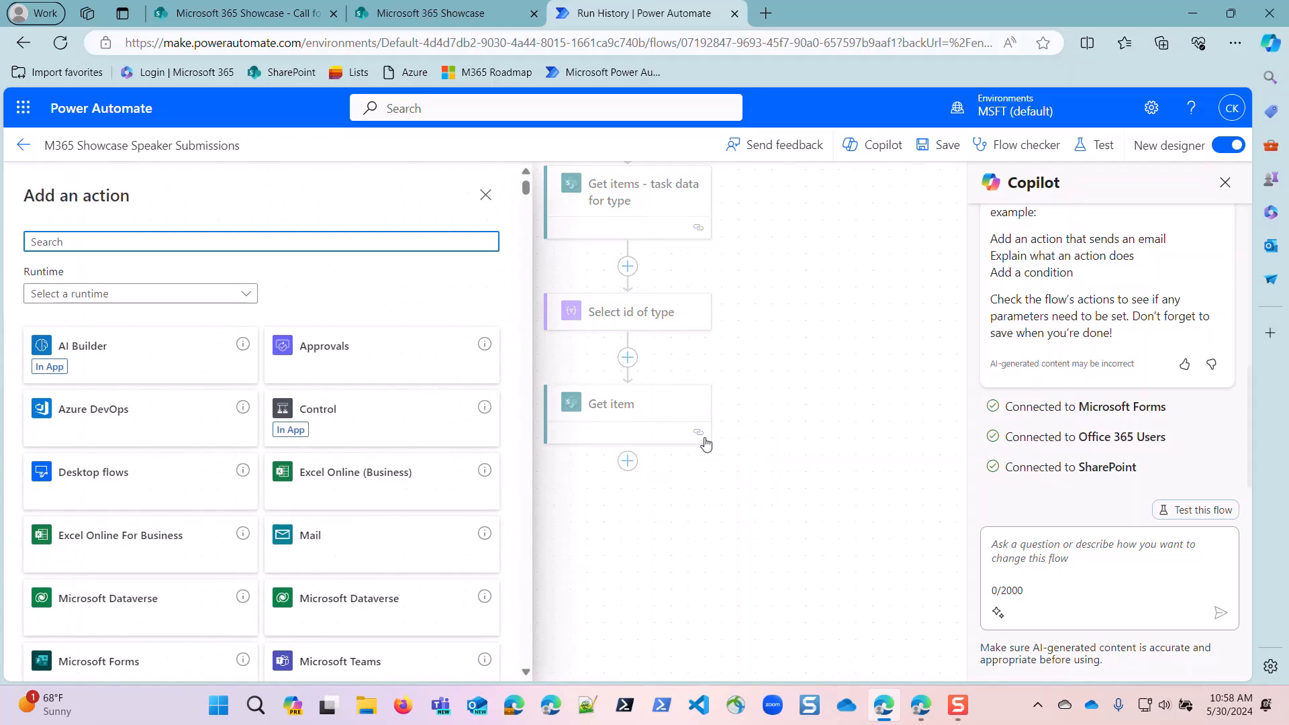
{"action": "type", "text": "compose"}
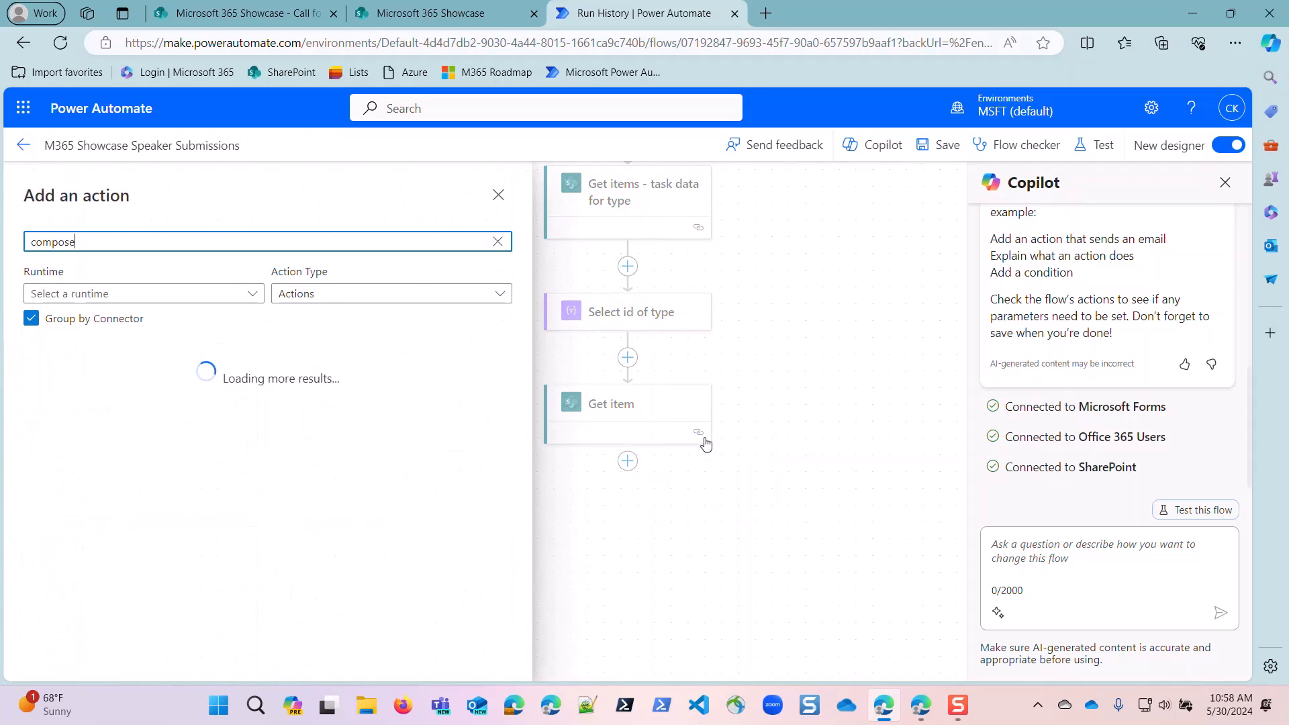
{"action": "left_click", "coordinate": [161, 413]}
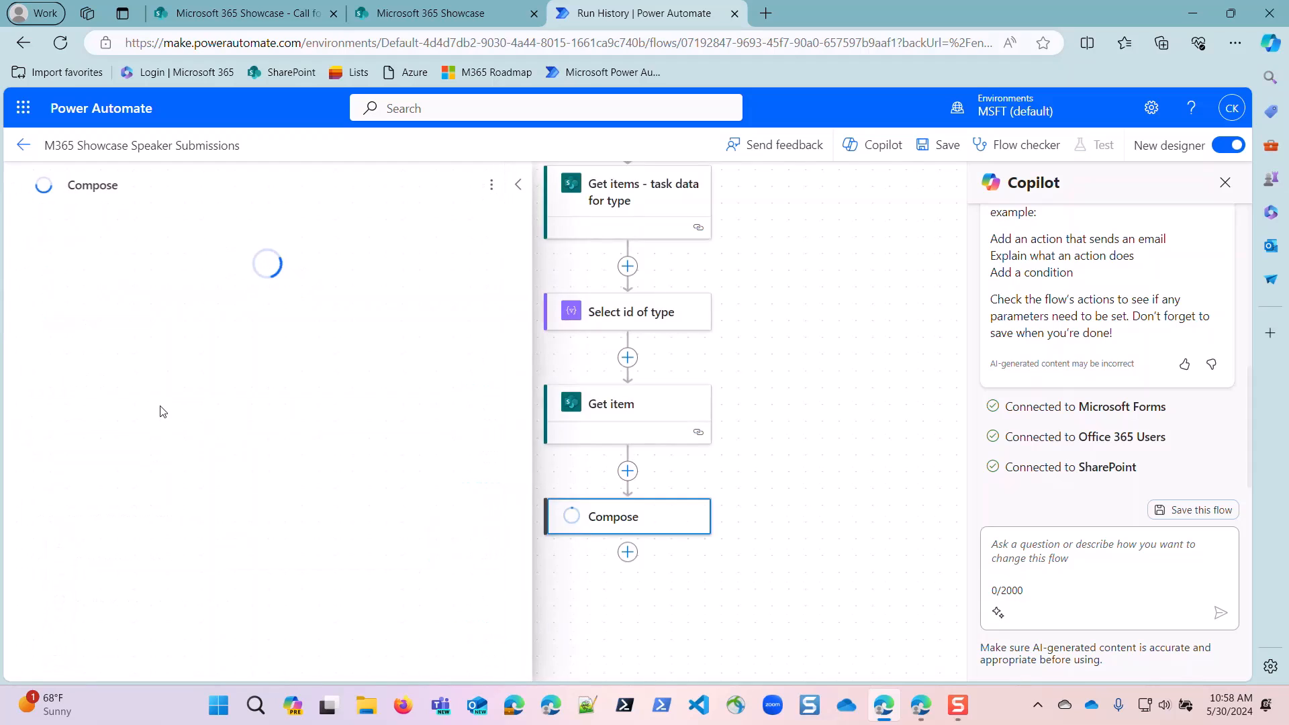
{"action": "left_click", "coordinate": [61, 307]}
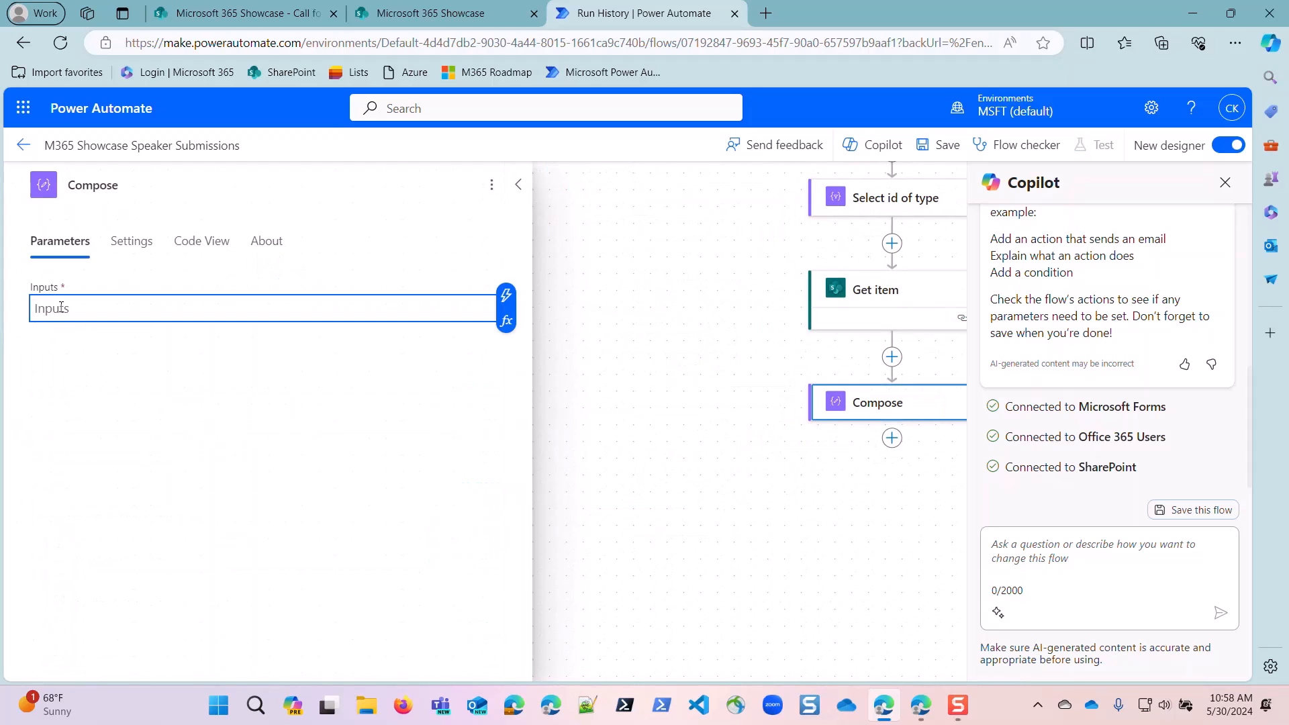
{"action": "type", "text": "Spli"}
{"action": "key", "text": "BackSpace"}
{"action": "key", "text": "BackSpace"}
{"action": "key", "text": "BackSpace"}
{"action": "key", "text": "BackSpace"}
Start a split() expression for the Compose inputs, using Checklist items from Get item as its text.
{"action": "left_click", "coordinate": [506, 327]}
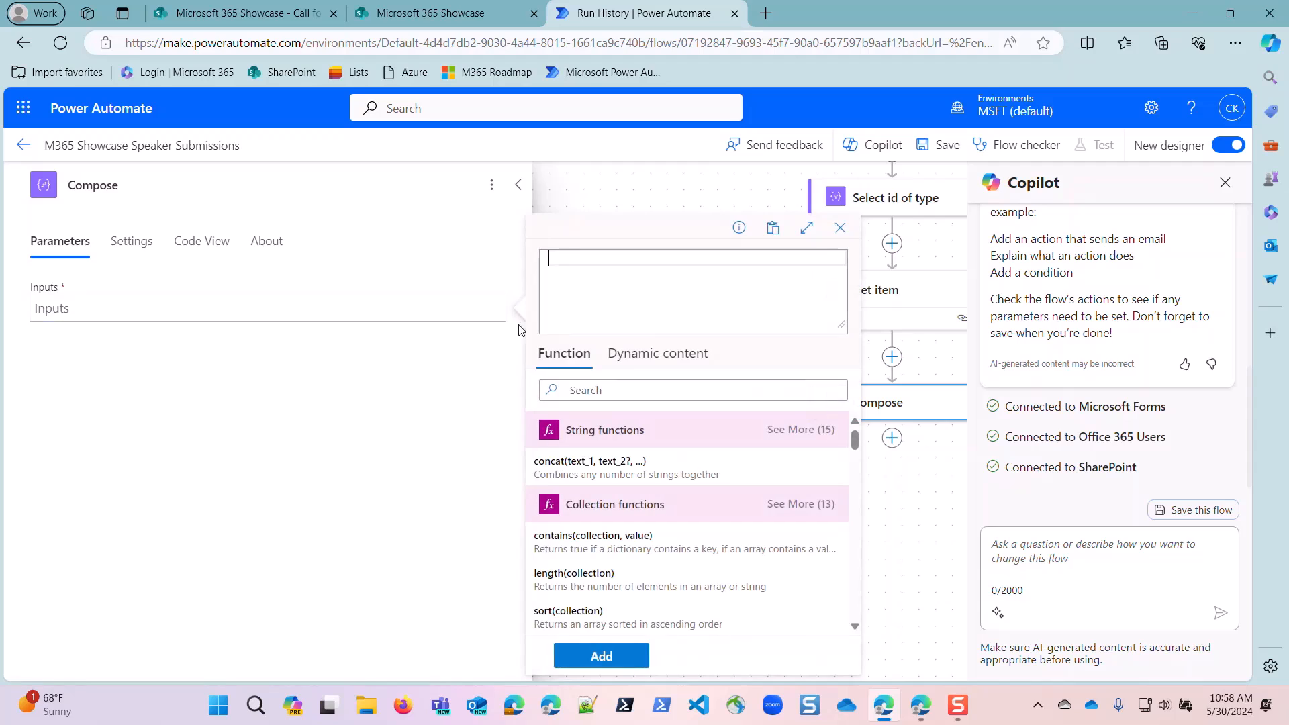
{"action": "type", "text": "split("}
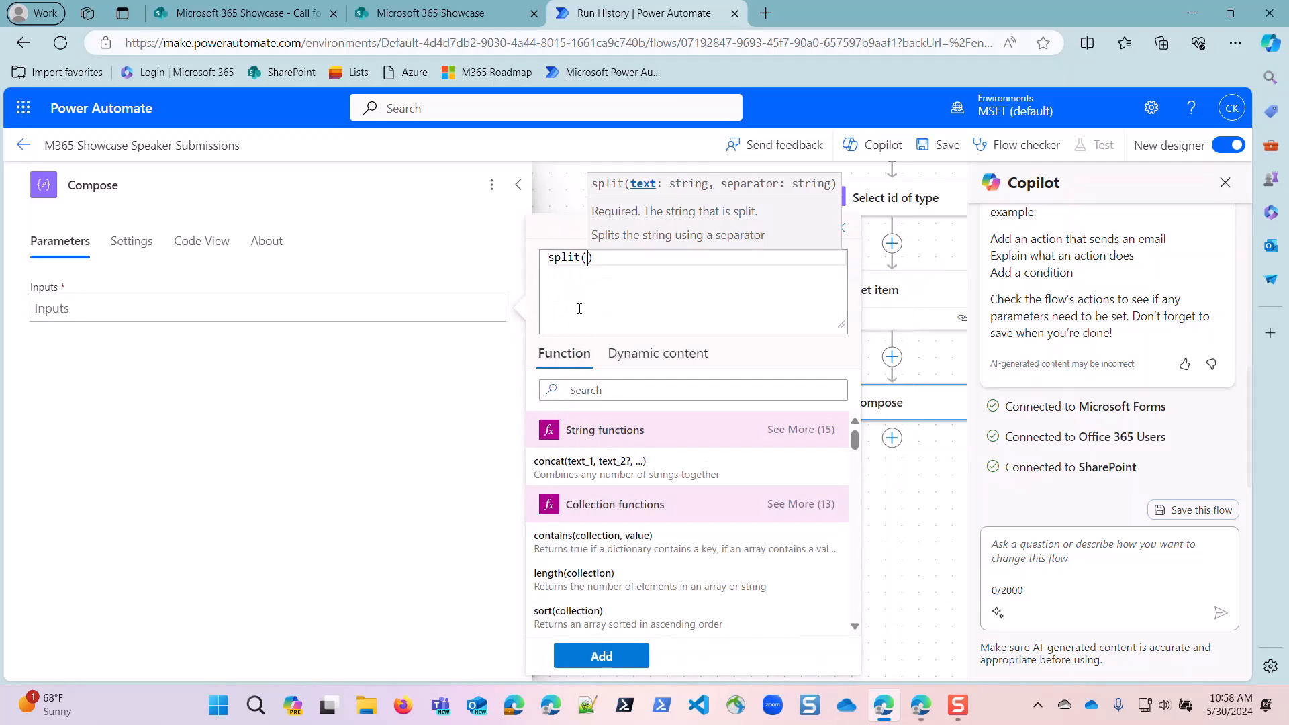
{"action": "left_click", "coordinate": [636, 359]}
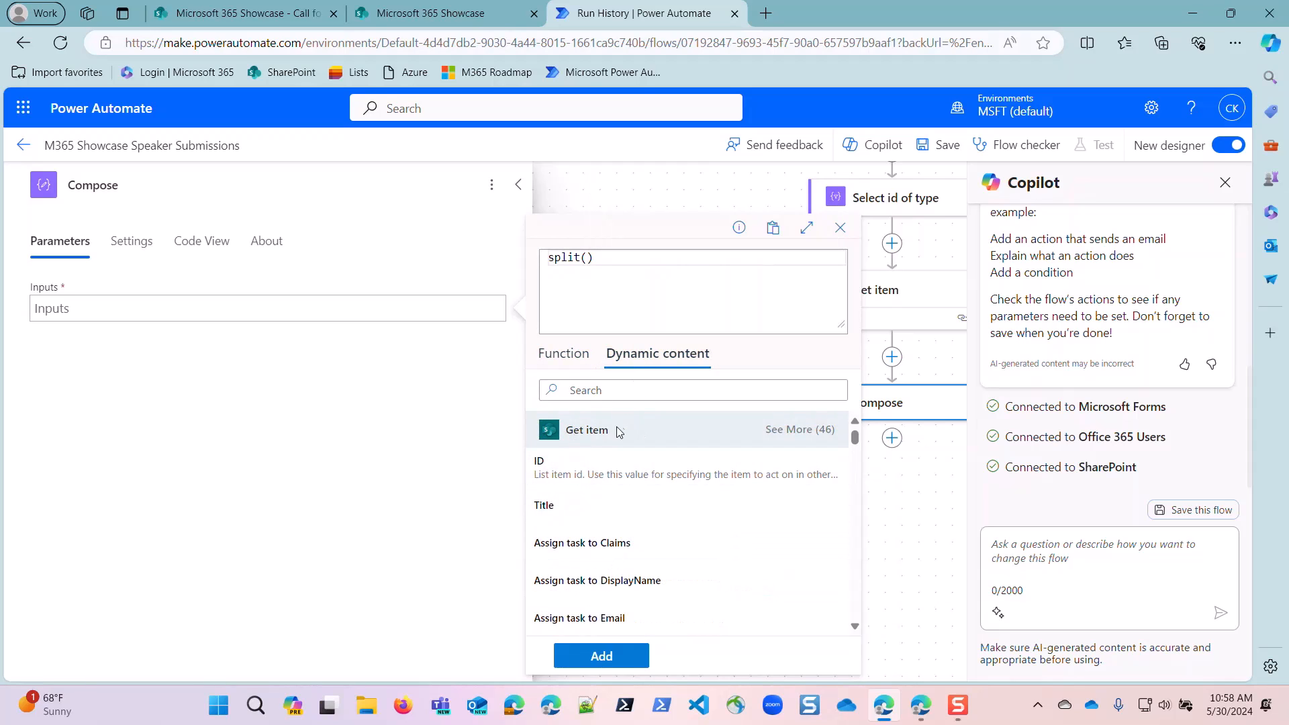
{"action": "scroll", "coordinate": [584, 533], "scroll_direction": "down", "scroll_amount": 1}
{"action": "scroll", "coordinate": [591, 547], "scroll_direction": "down", "scroll_amount": 1}
{"action": "scroll", "coordinate": [584, 547], "scroll_direction": "up", "scroll_amount": 2}
{"action": "scroll", "coordinate": [594, 616], "scroll_direction": "down", "scroll_amount": 1}
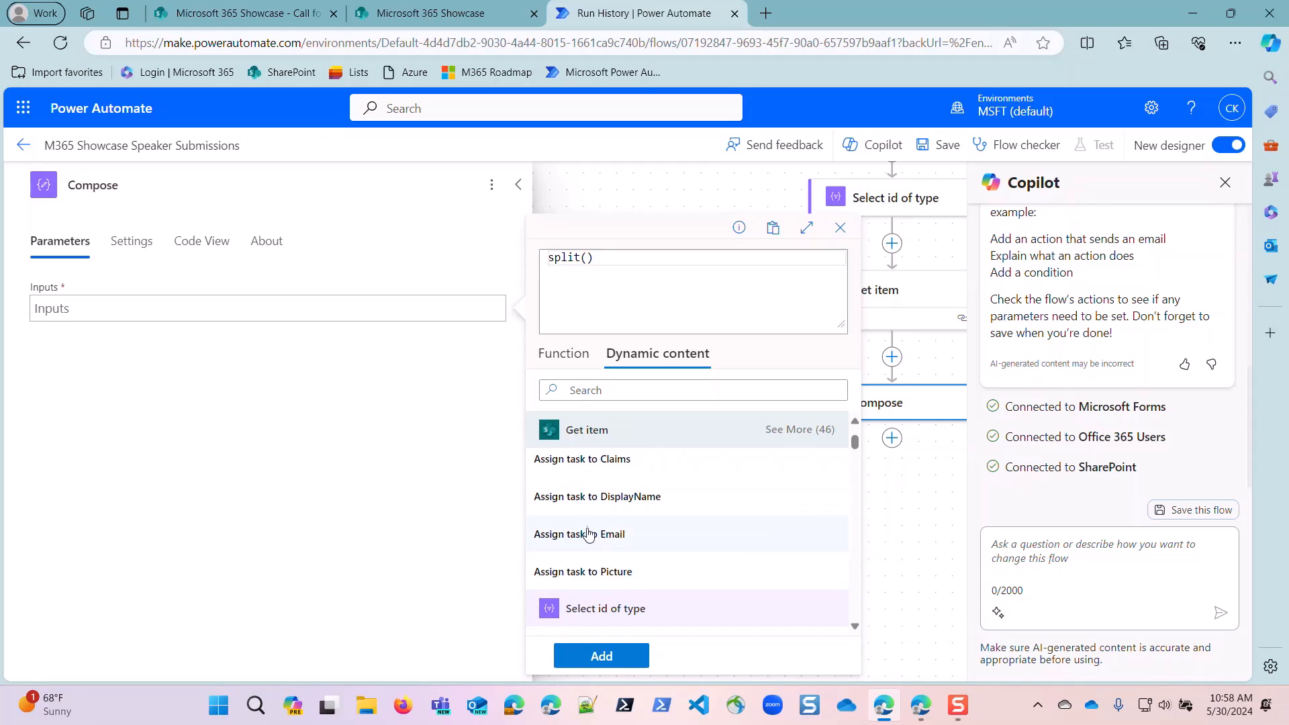
{"action": "scroll", "coordinate": [589, 535], "scroll_direction": "up", "scroll_amount": 1}
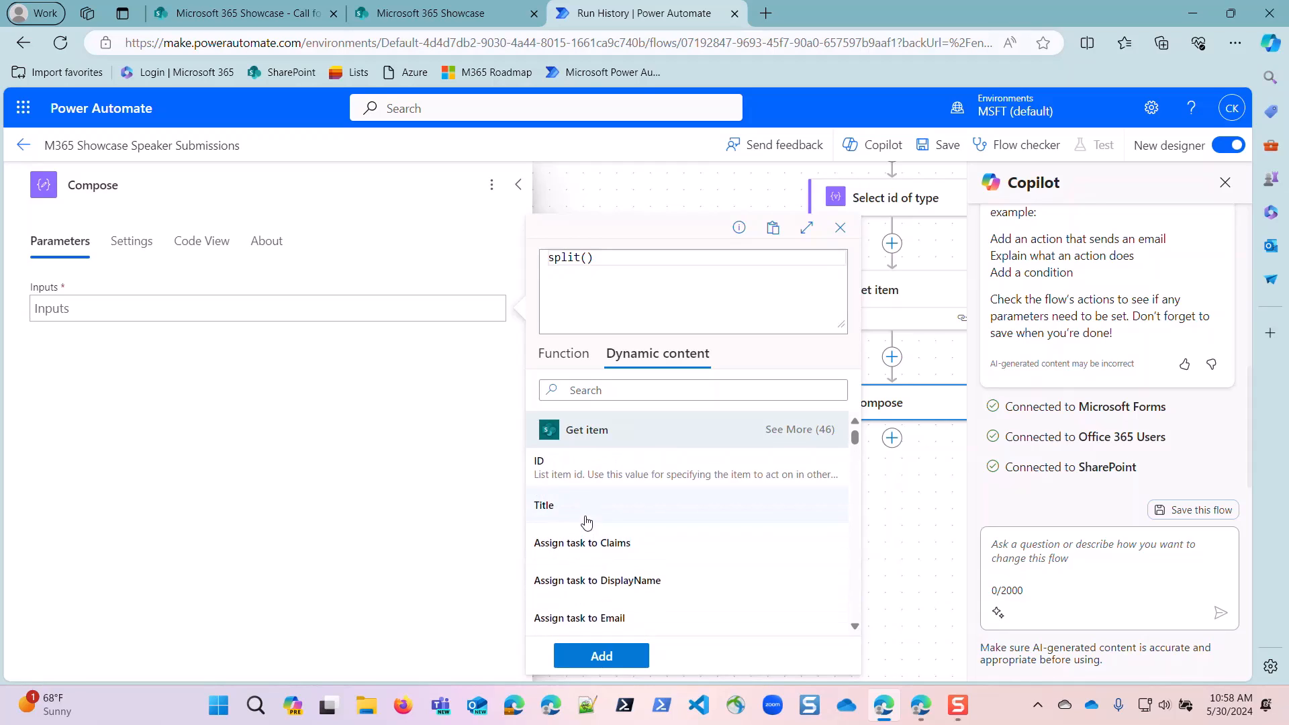
{"action": "left_click", "coordinate": [801, 431]}
{"action": "scroll", "coordinate": [666, 510], "scroll_direction": "down", "scroll_amount": 3}
{"action": "scroll", "coordinate": [664, 510], "scroll_direction": "down", "scroll_amount": 3}
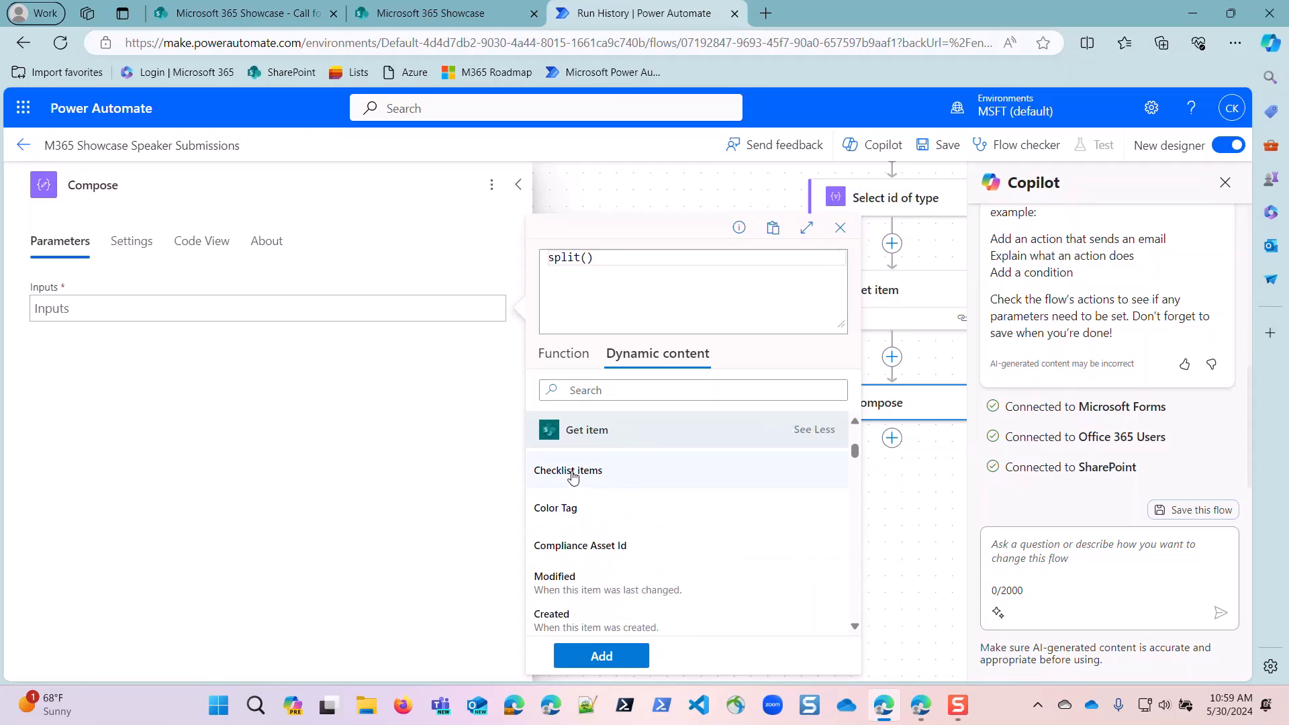
{"action": "left_click", "coordinate": [576, 477]}
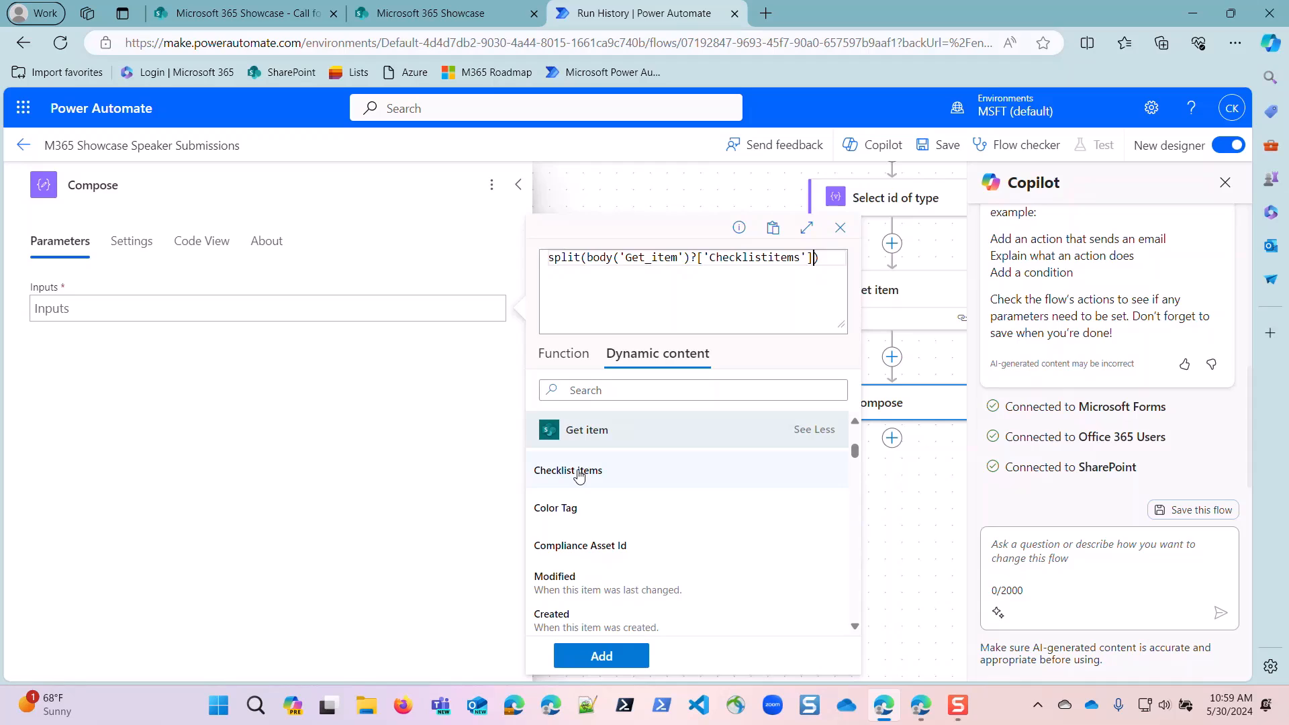
Complete the split expression with ' | ' as the separator and add it to the Compose inputs.
{"action": "type", "text": "'"}
{"action": "key", "text": "BackSpace"}
{"action": "type", "text": ",'"}
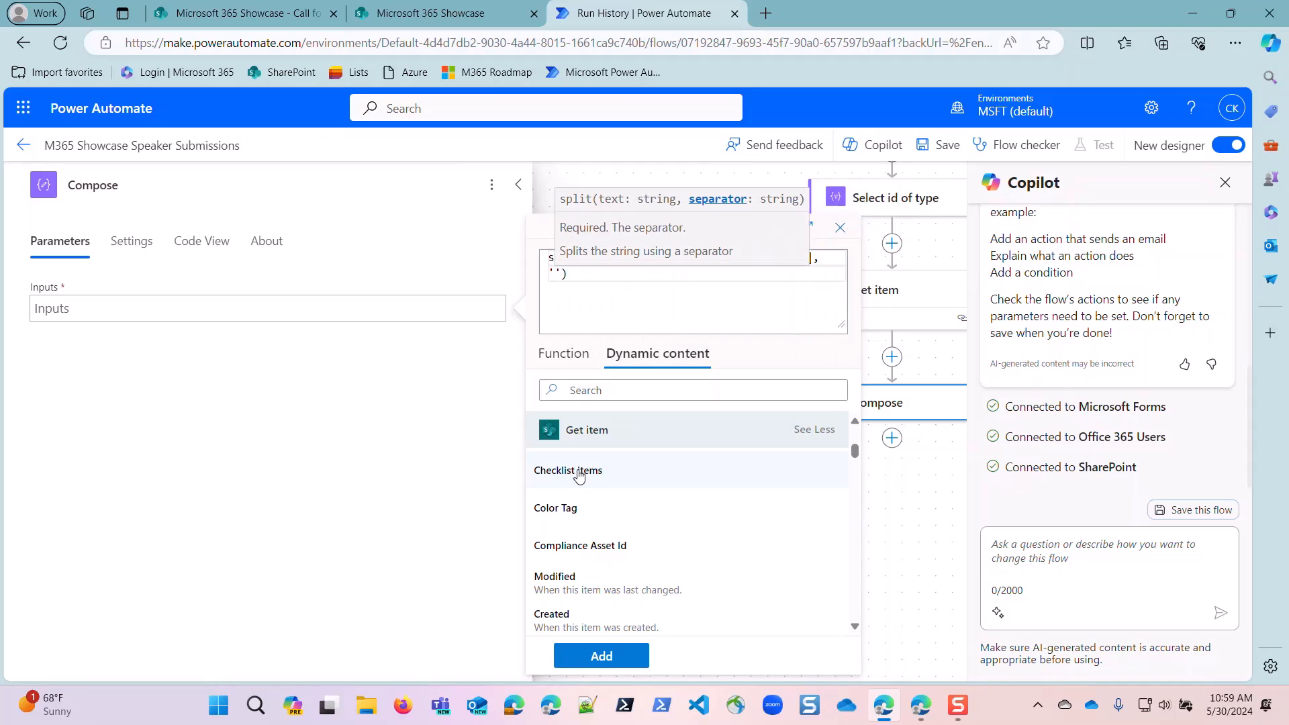
{"action": "type", "text": " |"}
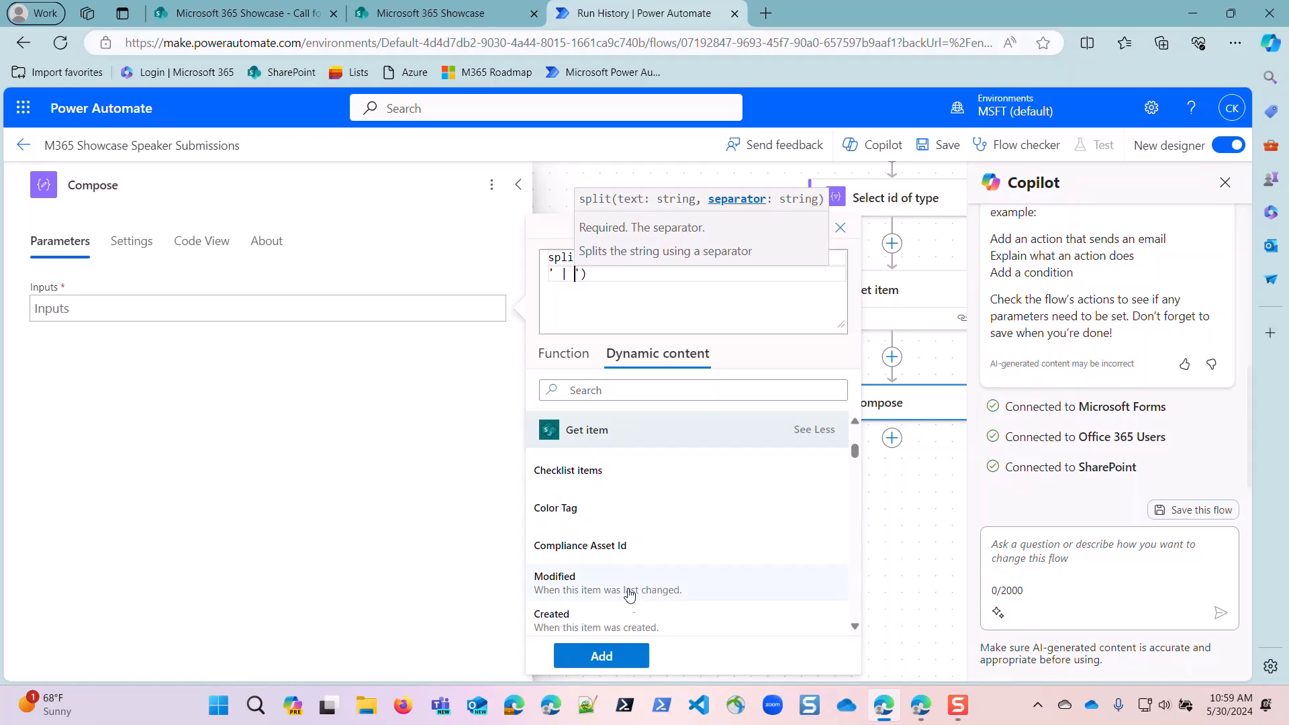
{"action": "left_click", "coordinate": [604, 657]}
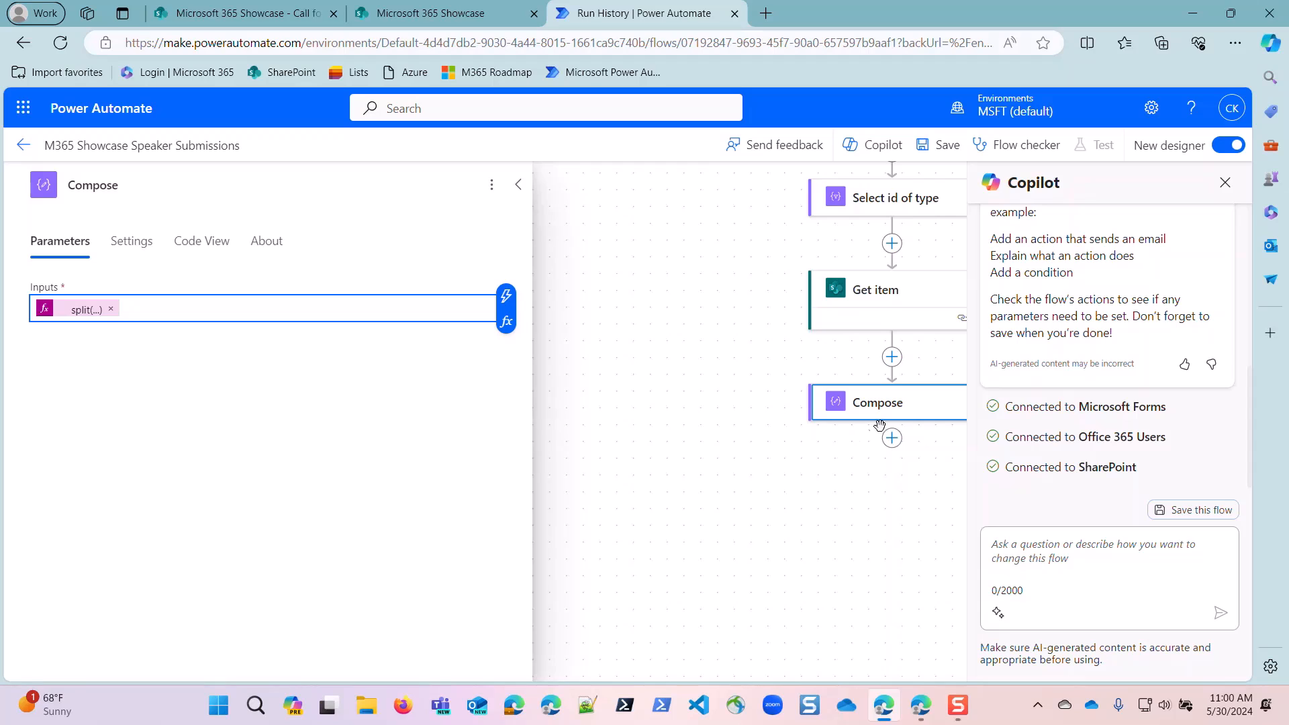
Rename the Compose action as "Compose checklist items".
{"action": "left_click", "coordinate": [143, 182]}
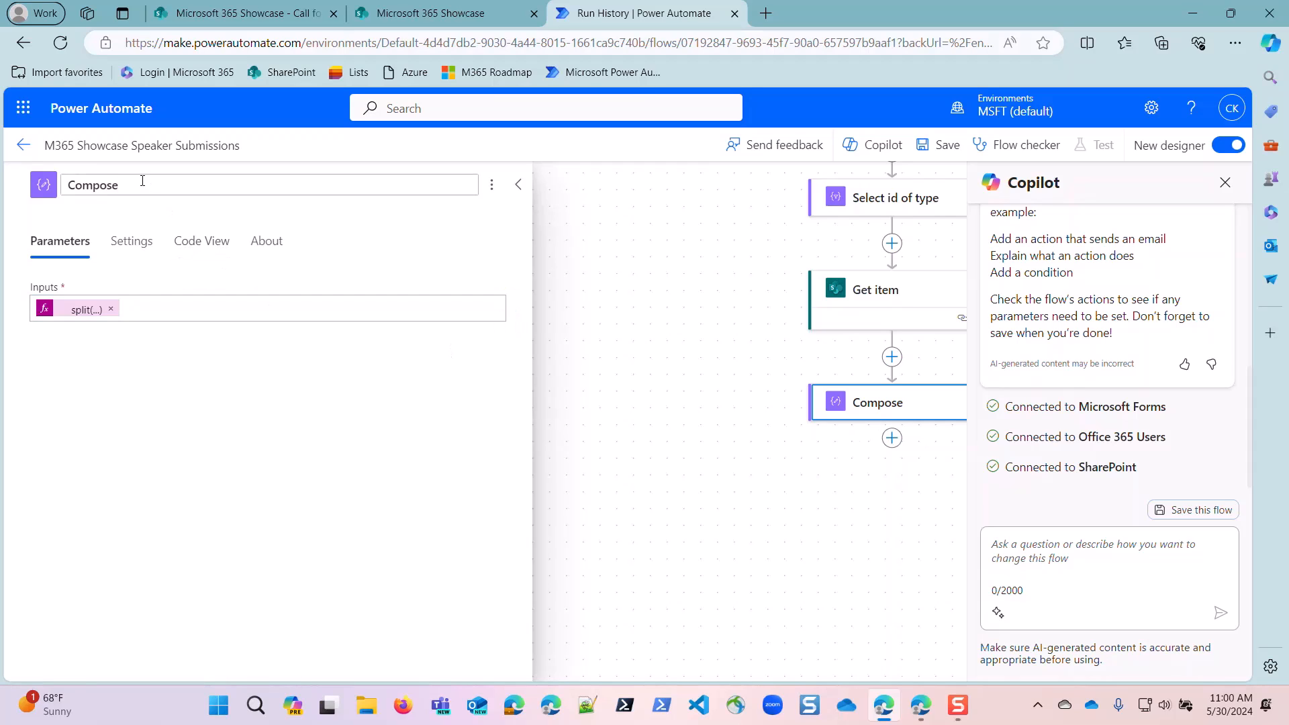
{"action": "type", "text": "checklist items"}
{"action": "key", "text": "Return"}
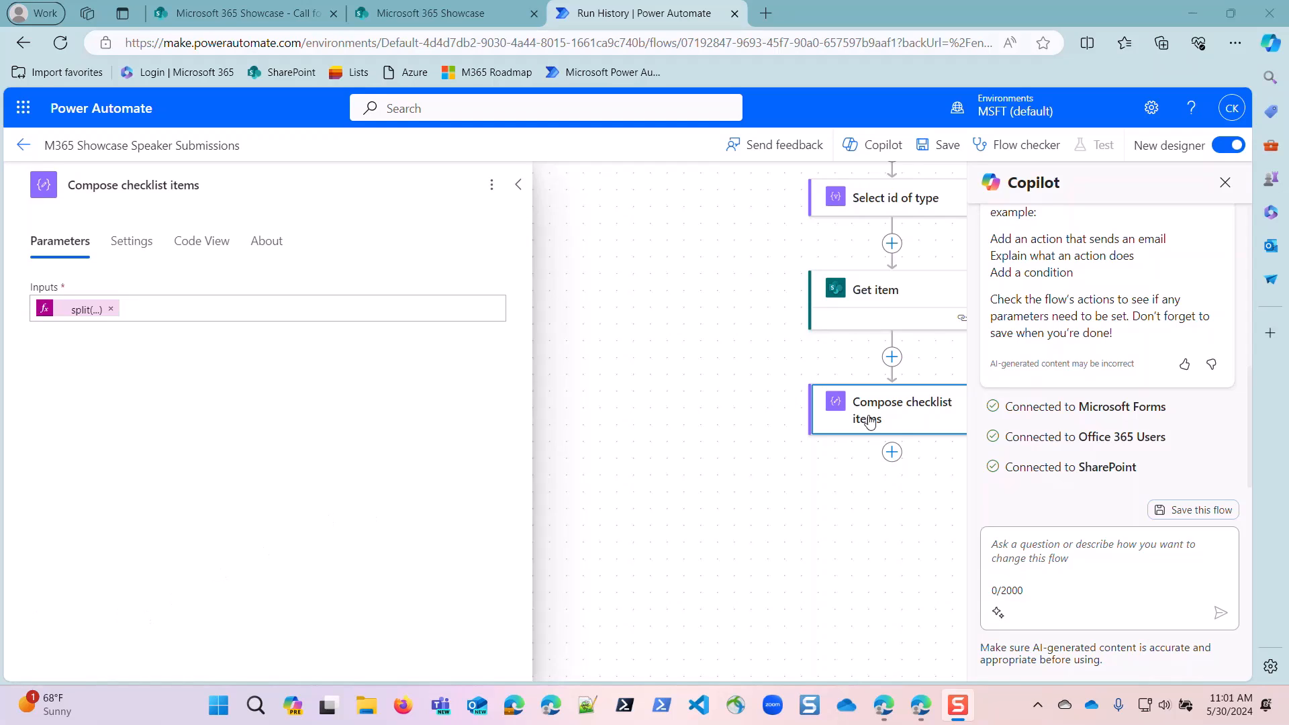
Add an Initialize variable action after "Compose checklist items".
{"action": "left_click", "coordinate": [893, 453]}
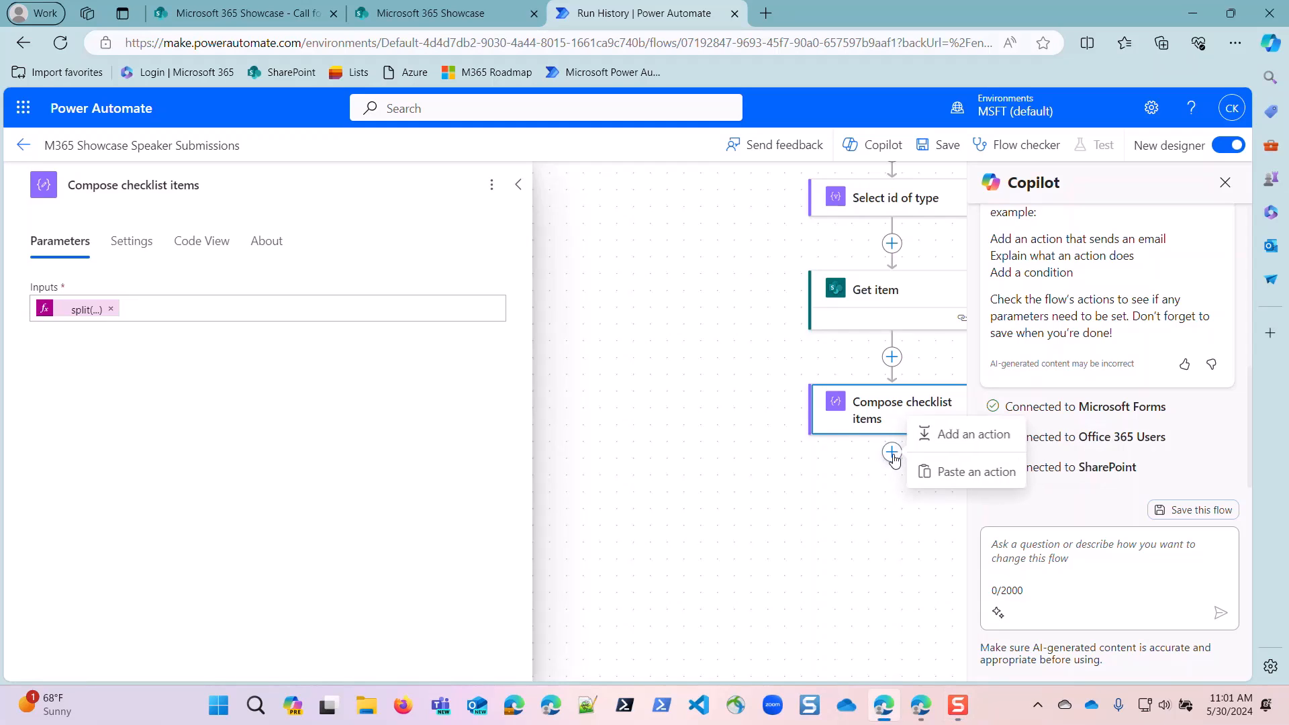
{"action": "left_click", "coordinate": [943, 436]}
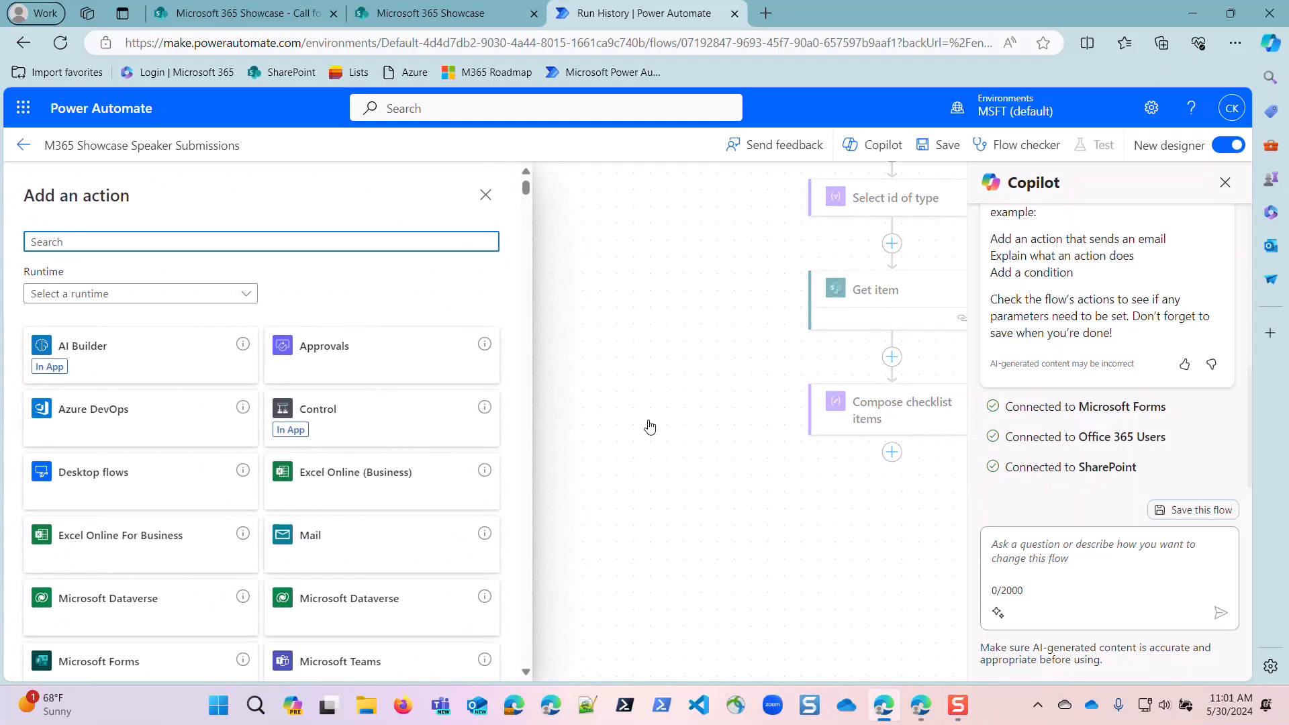
{"action": "type", "text": "initi"}
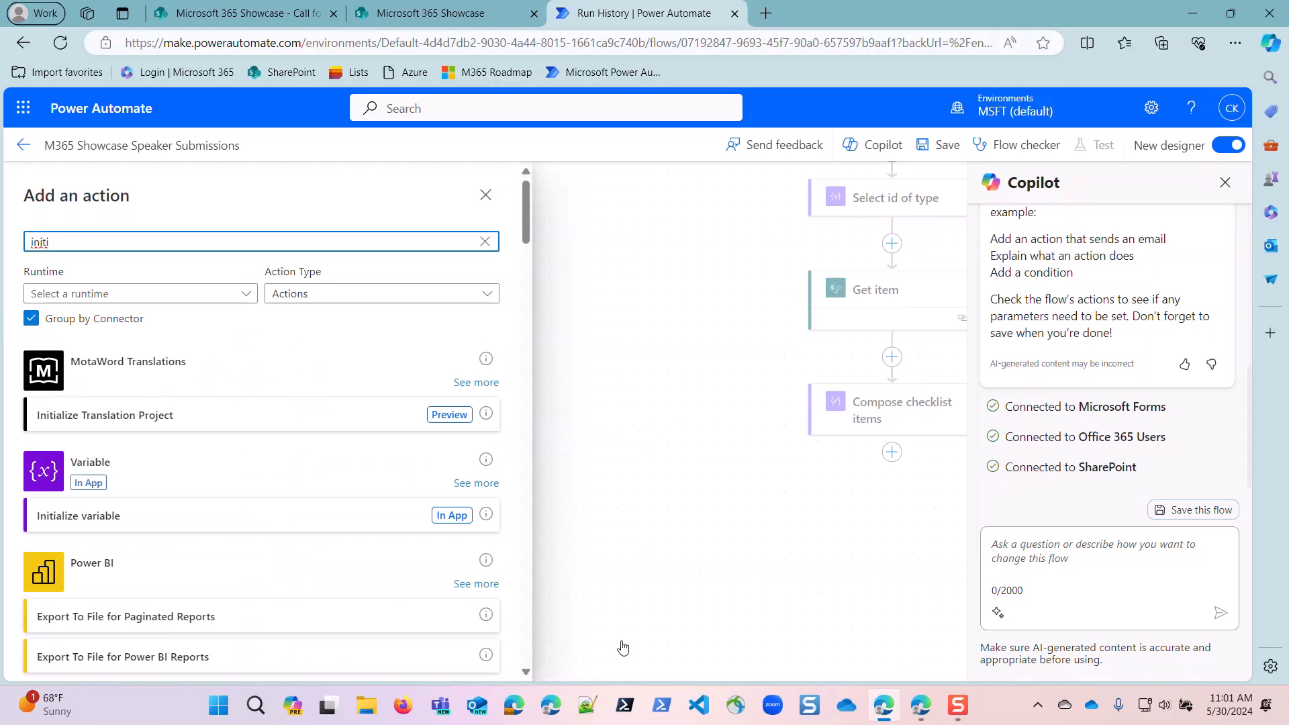
{"action": "left_click", "coordinate": [73, 514]}
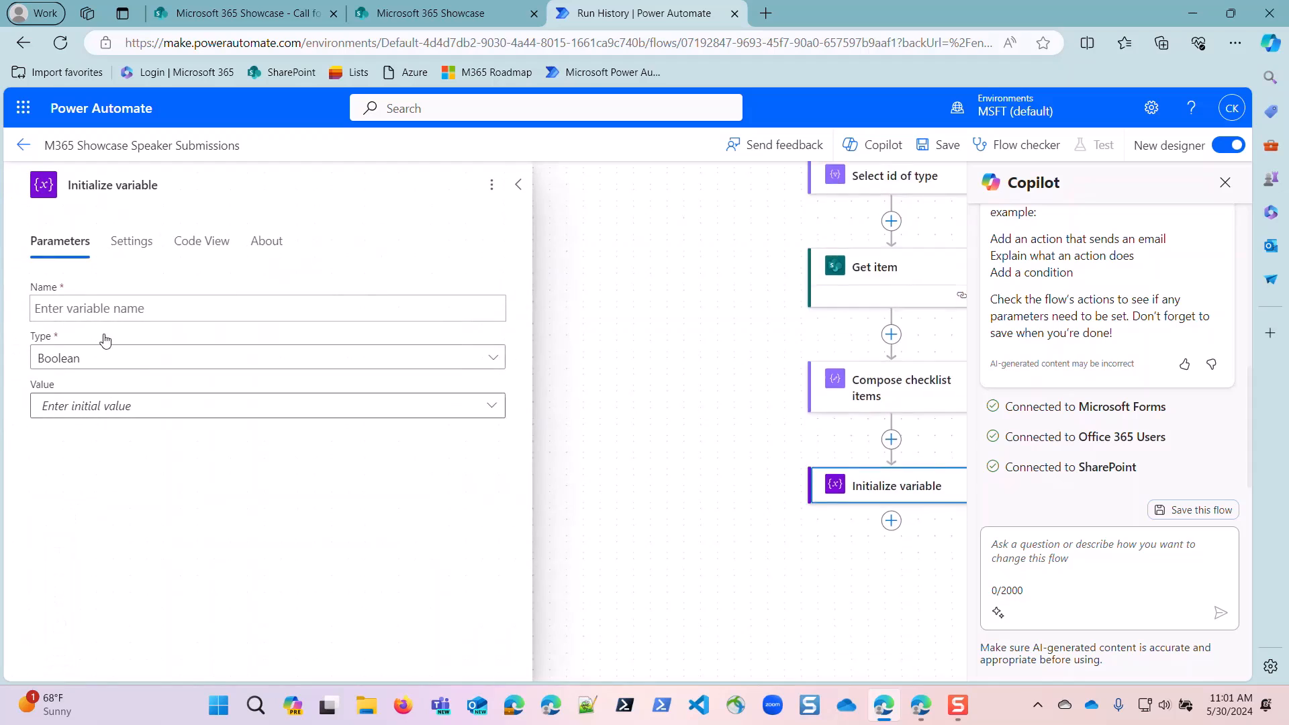
Name the new variable varChecklistIttems and set its type to Array.
{"action": "left_click", "coordinate": [99, 306]}
{"action": "type", "text": "var"}
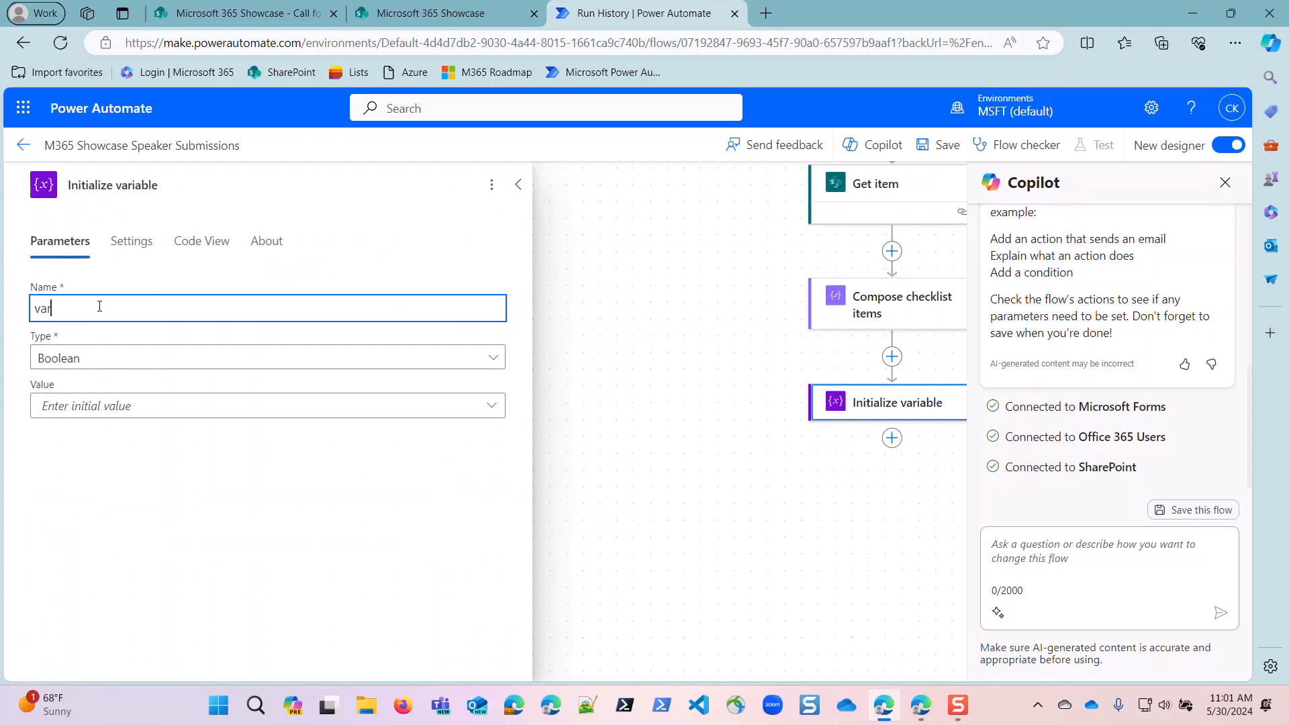
{"action": "type", "text": "ChecklistItems"}
{"action": "left_click", "coordinate": [95, 355]}
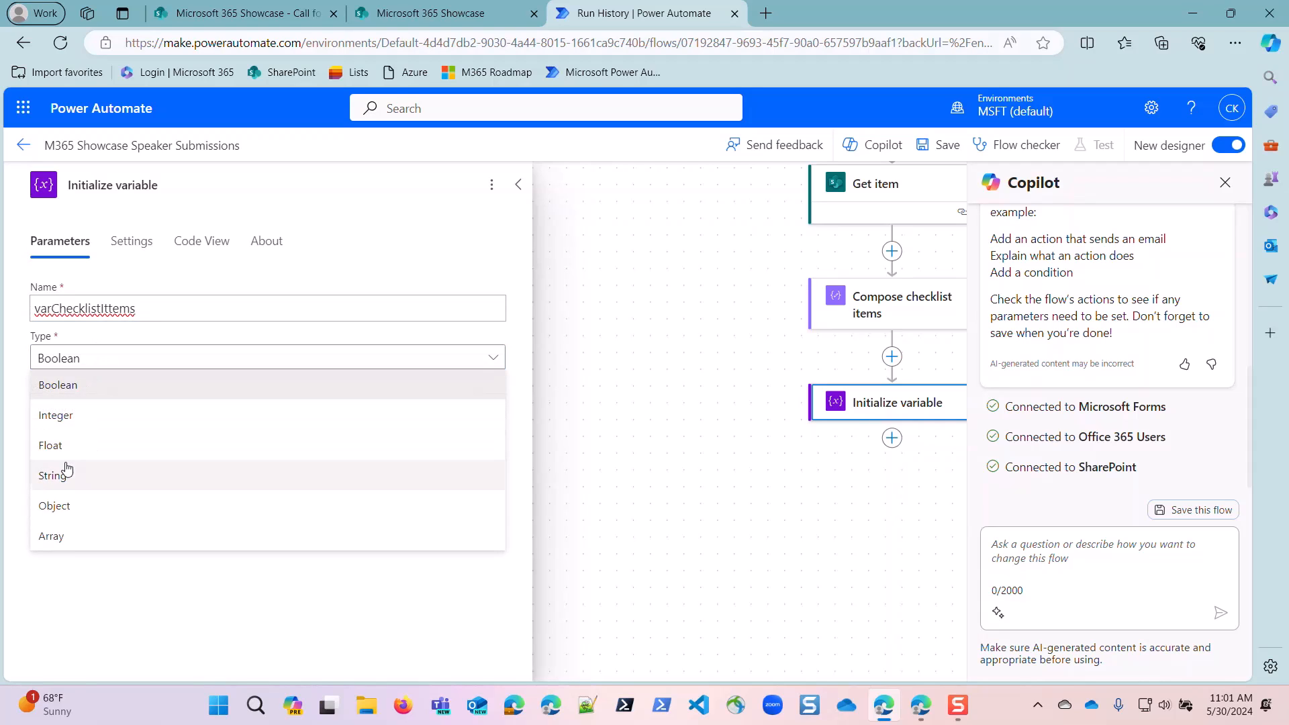
{"action": "left_click", "coordinate": [74, 537]}
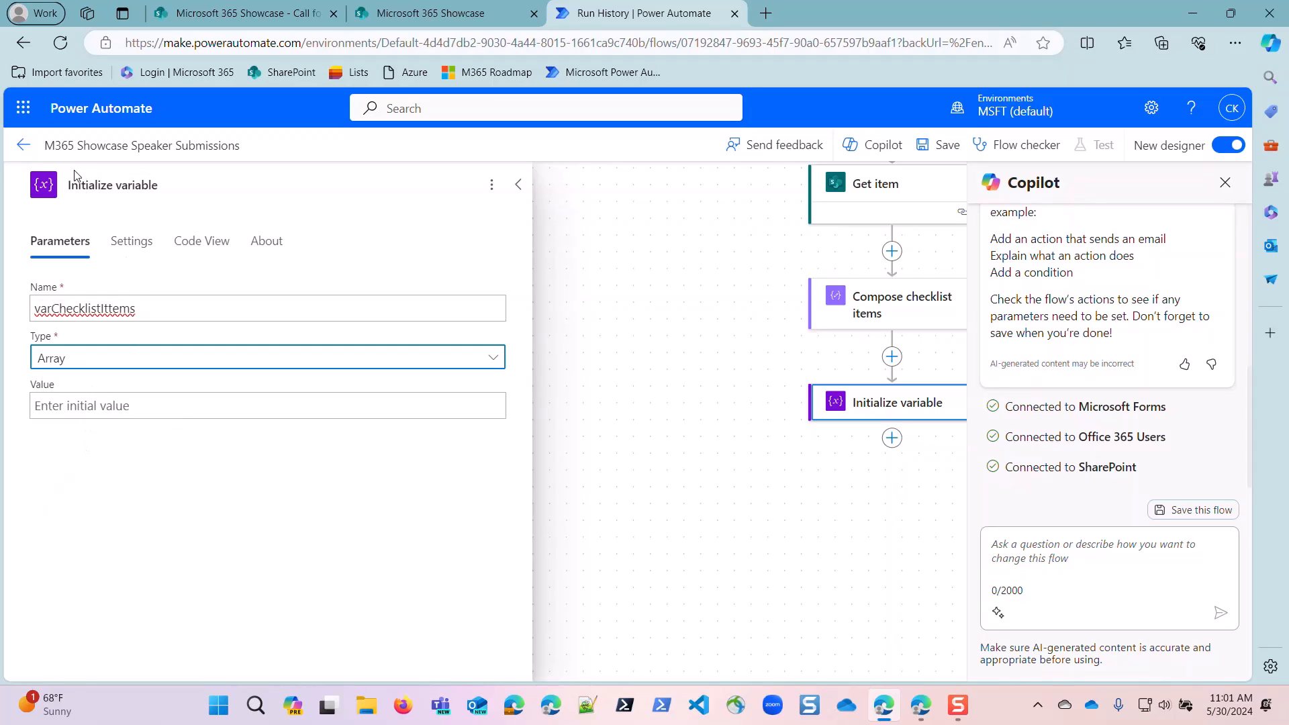
Rename the Initialize variable action as "Initialize varChecklistItems".
{"action": "left_click", "coordinate": [195, 180]}
{"action": "left_click_drag", "start_coordinate": [162, 184], "coordinate": [132, 183]}
{"action": "type", "text": "ChecklistItems"}
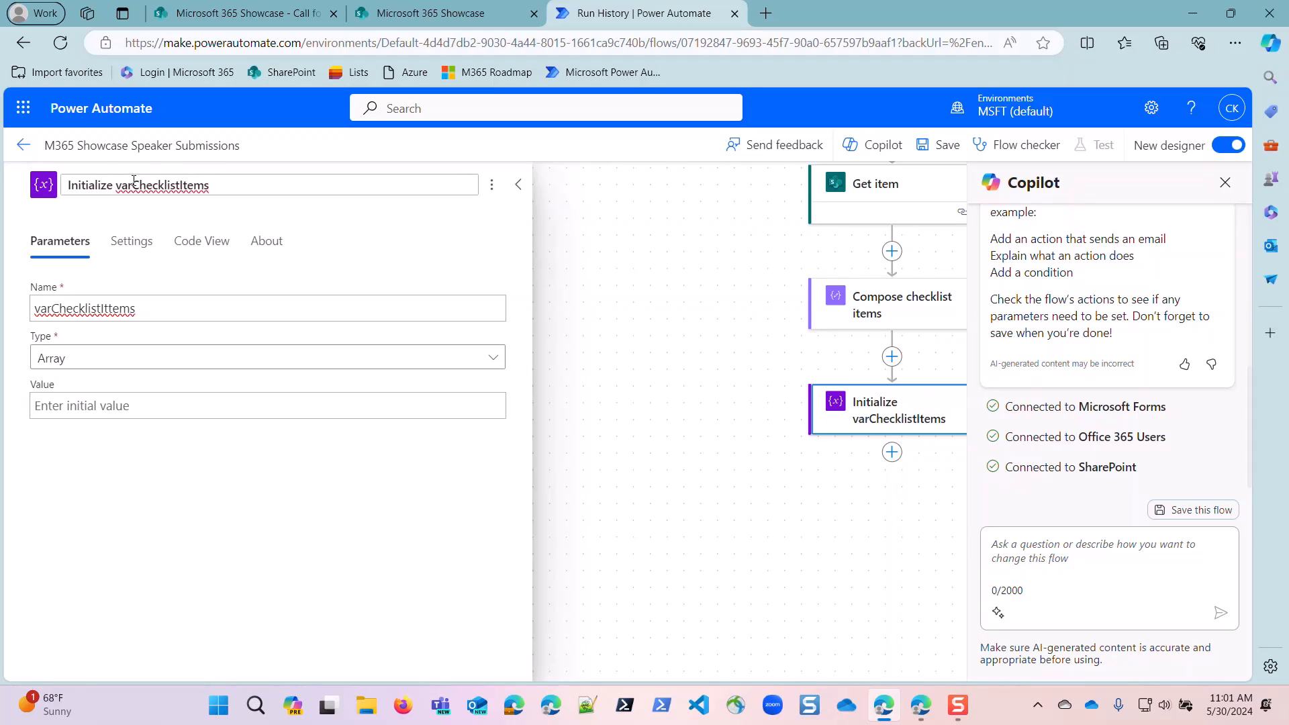
Add a second Initialize variable action after "Initialize varChecklistItems" and open its variable name for editing.
{"action": "left_click", "coordinate": [892, 453]}
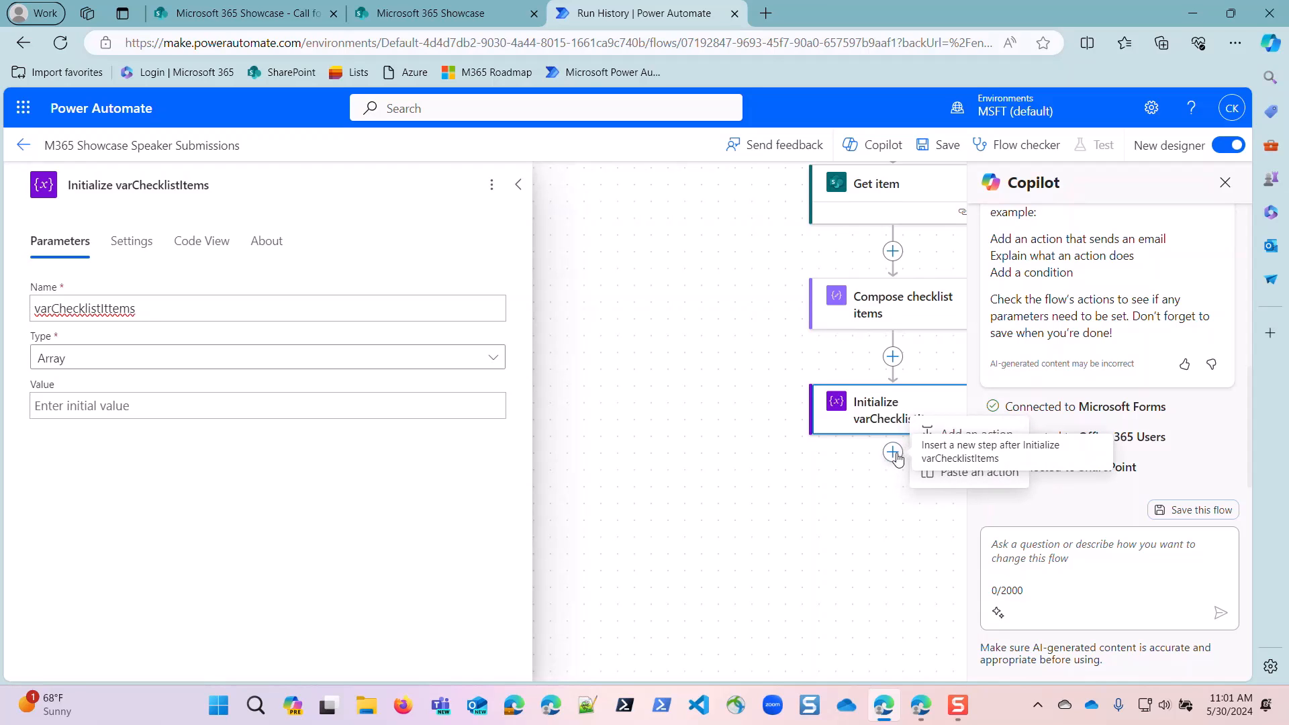
{"action": "left_click", "coordinate": [984, 433]}
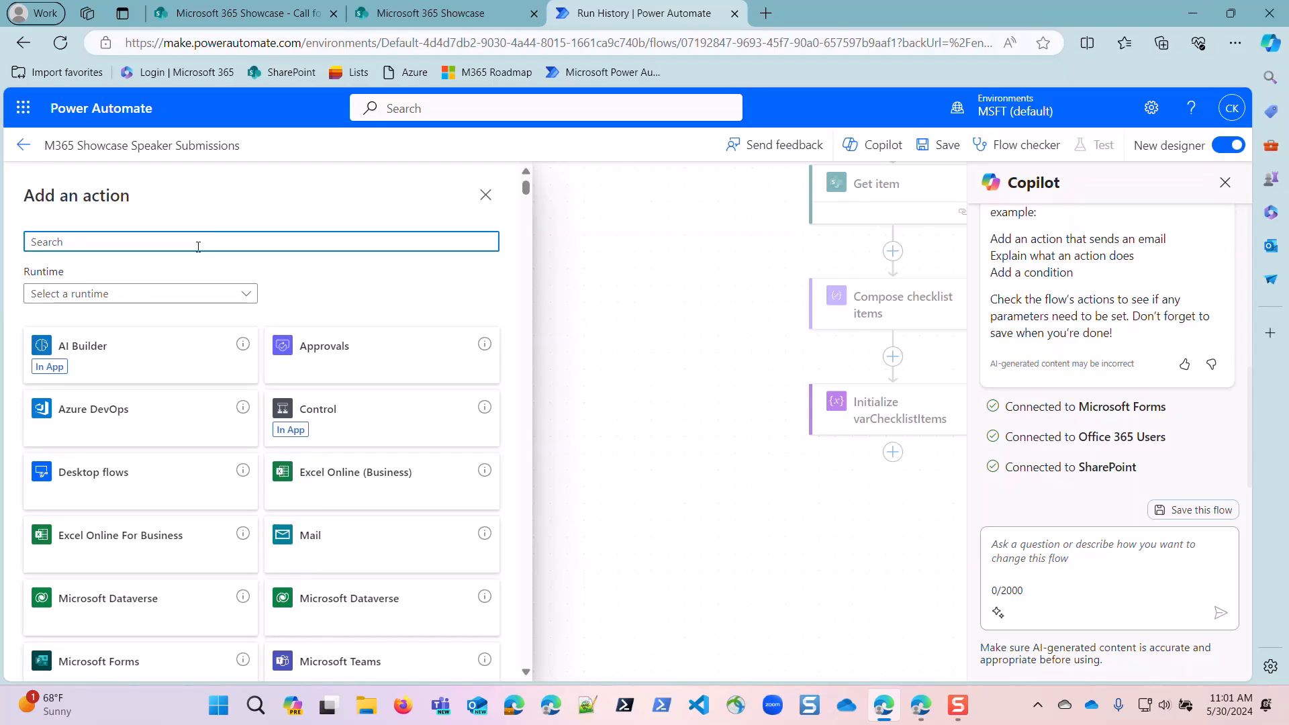
{"action": "type", "text": "variable"}
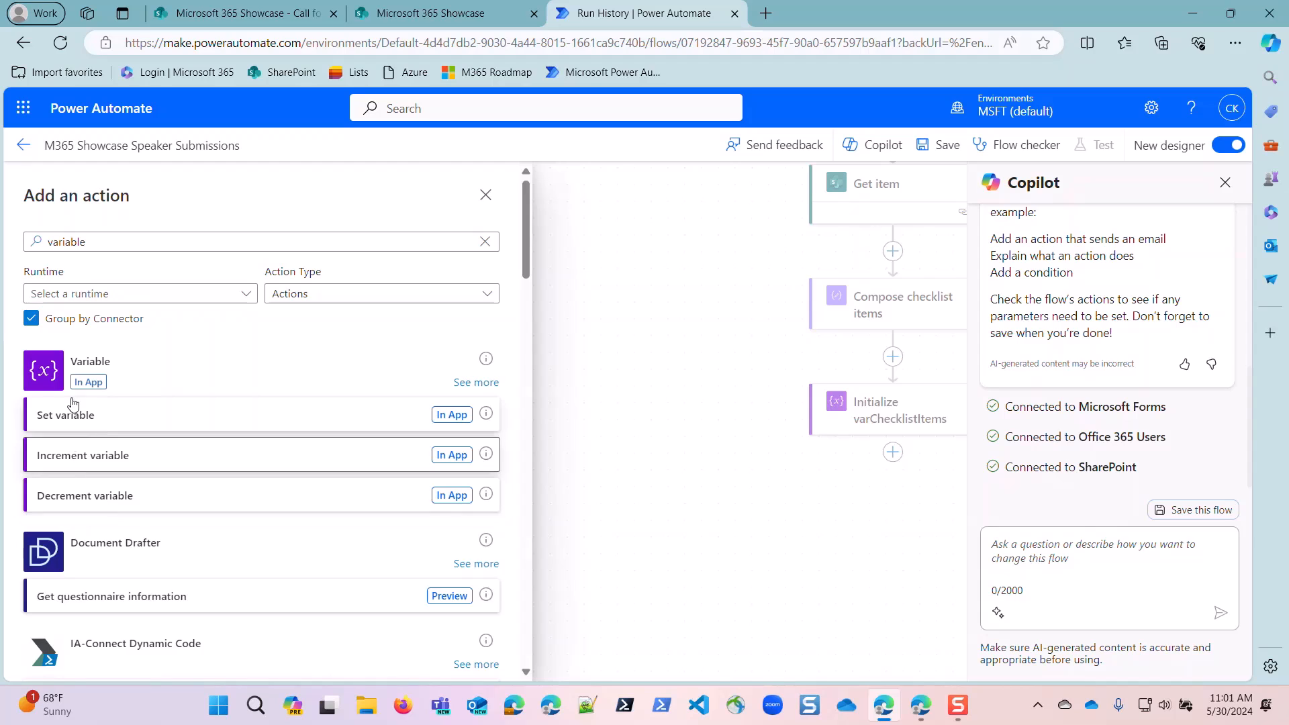
{"action": "left_click", "coordinate": [93, 242]}
{"action": "key", "text": "ctrl+a"}
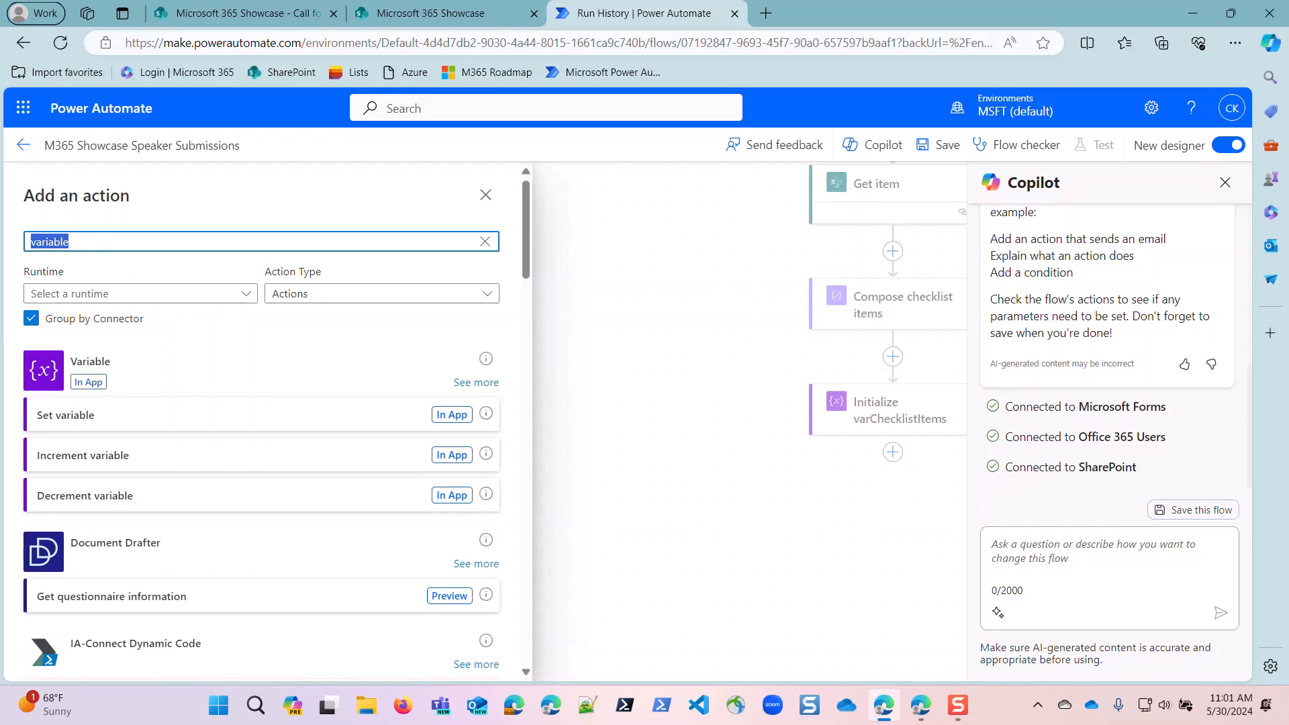
{"action": "type", "text": "initi"}
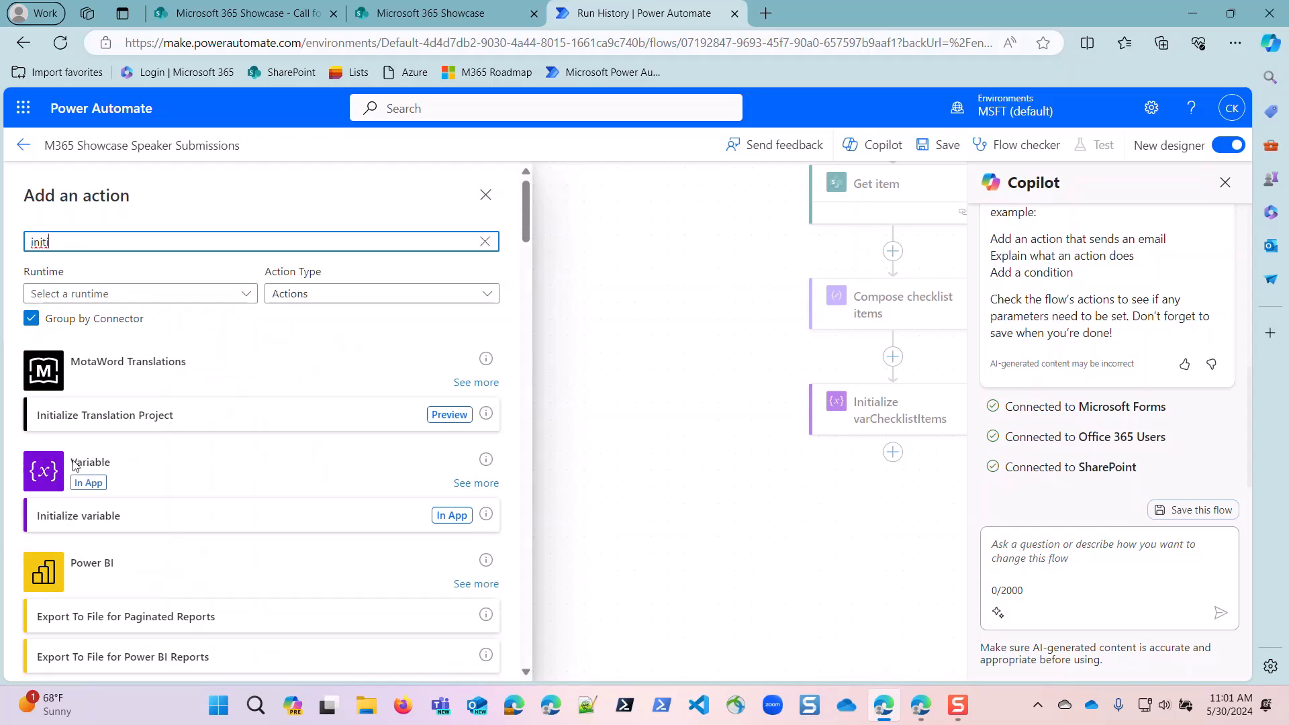
{"action": "left_click", "coordinate": [126, 517]}
{"action": "left_click", "coordinate": [105, 310]}
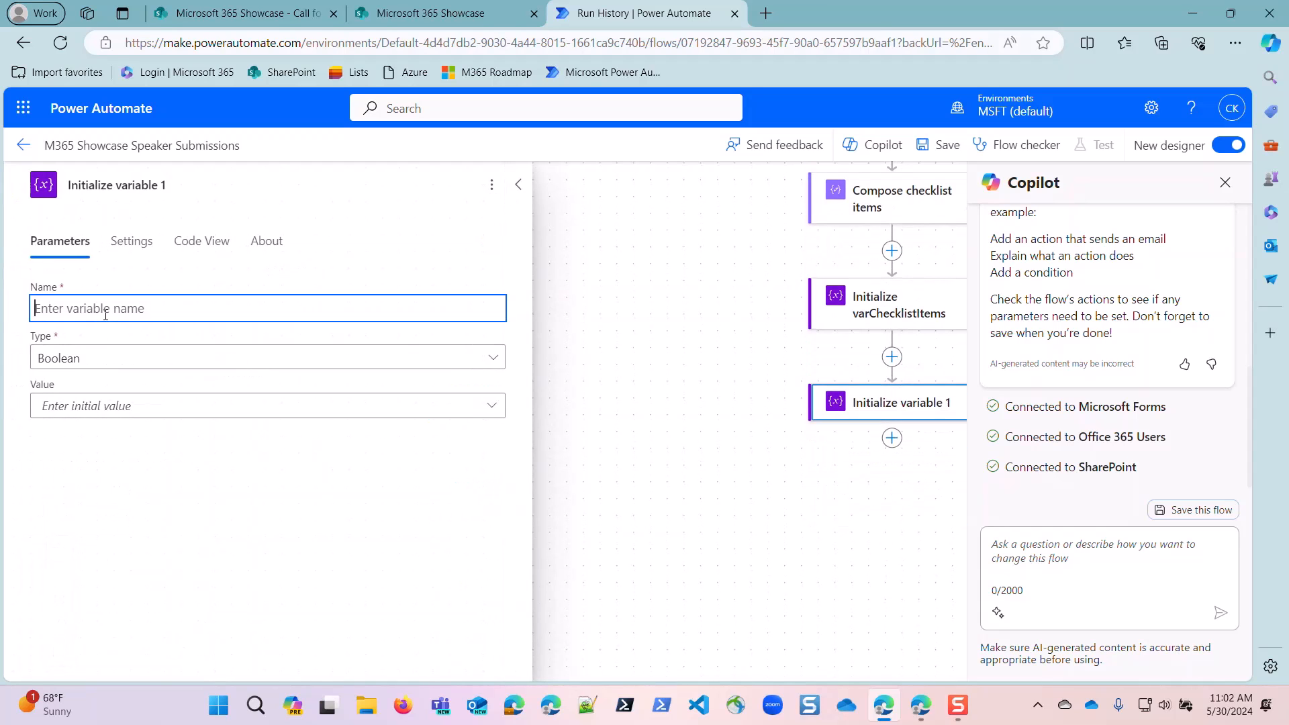
Name the new variable varChecklistNumber.
{"action": "type", "text": "varChecklistID"}
{"action": "double_click", "coordinate": [105, 310]}
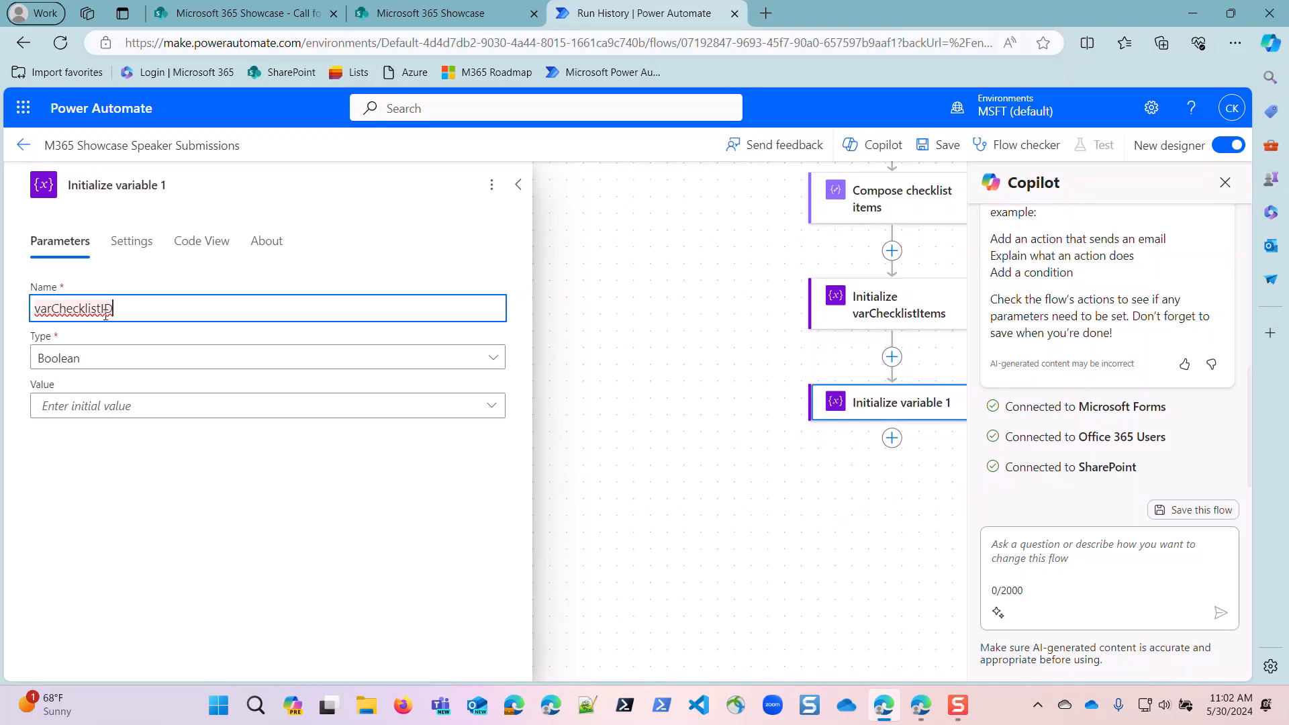
{"action": "left_click", "coordinate": [105, 310]}
{"action": "key", "text": "Delete"}
{"action": "key", "text": "BackSpace"}
{"action": "type", "text": "Number"}
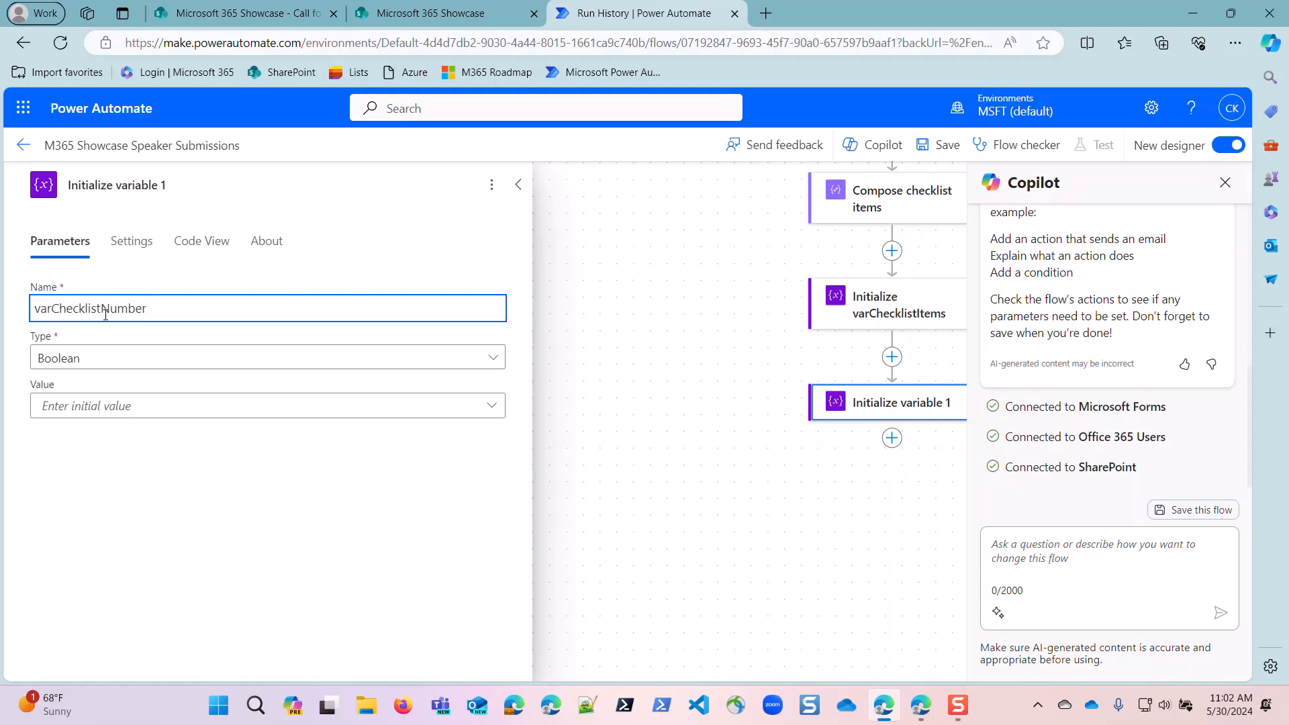
Set the varChecklistNumber variable's type to Integer and its initial value to 1.
{"action": "left_click", "coordinate": [112, 356]}
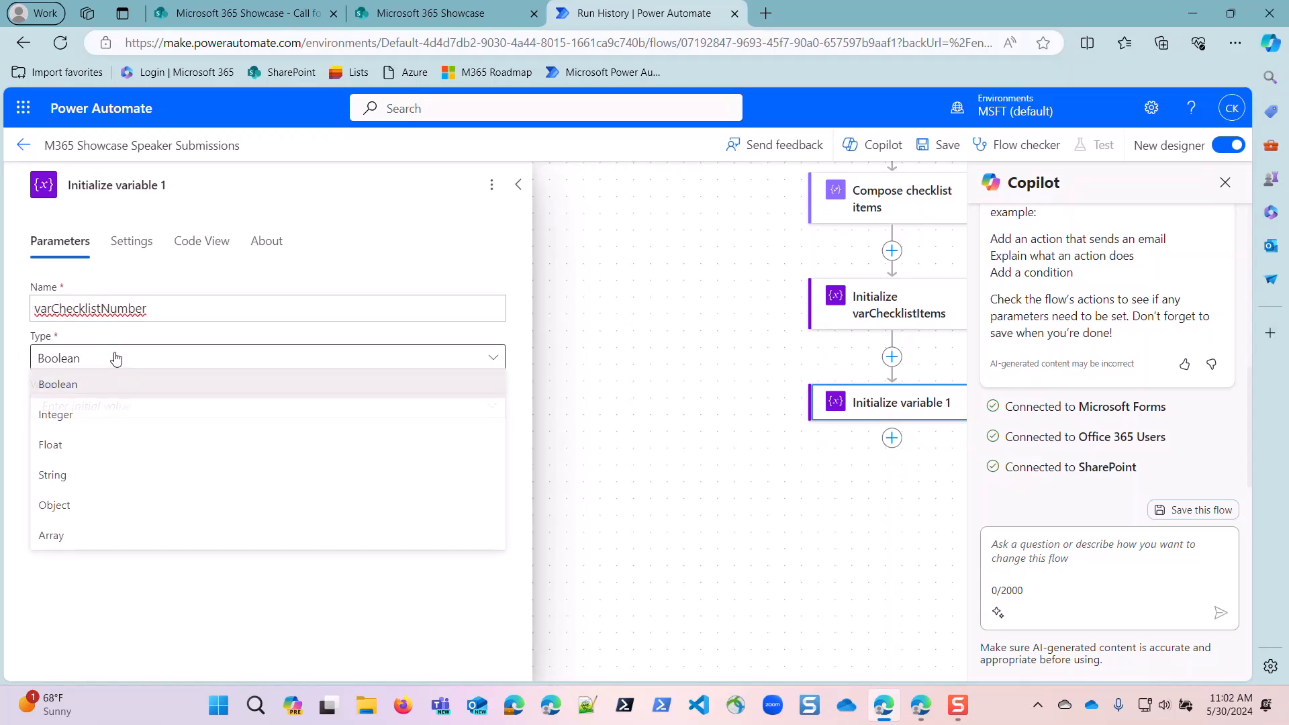
{"action": "left_click", "coordinate": [96, 416]}
{"action": "left_click", "coordinate": [96, 412]}
{"action": "type", "text": "1"}
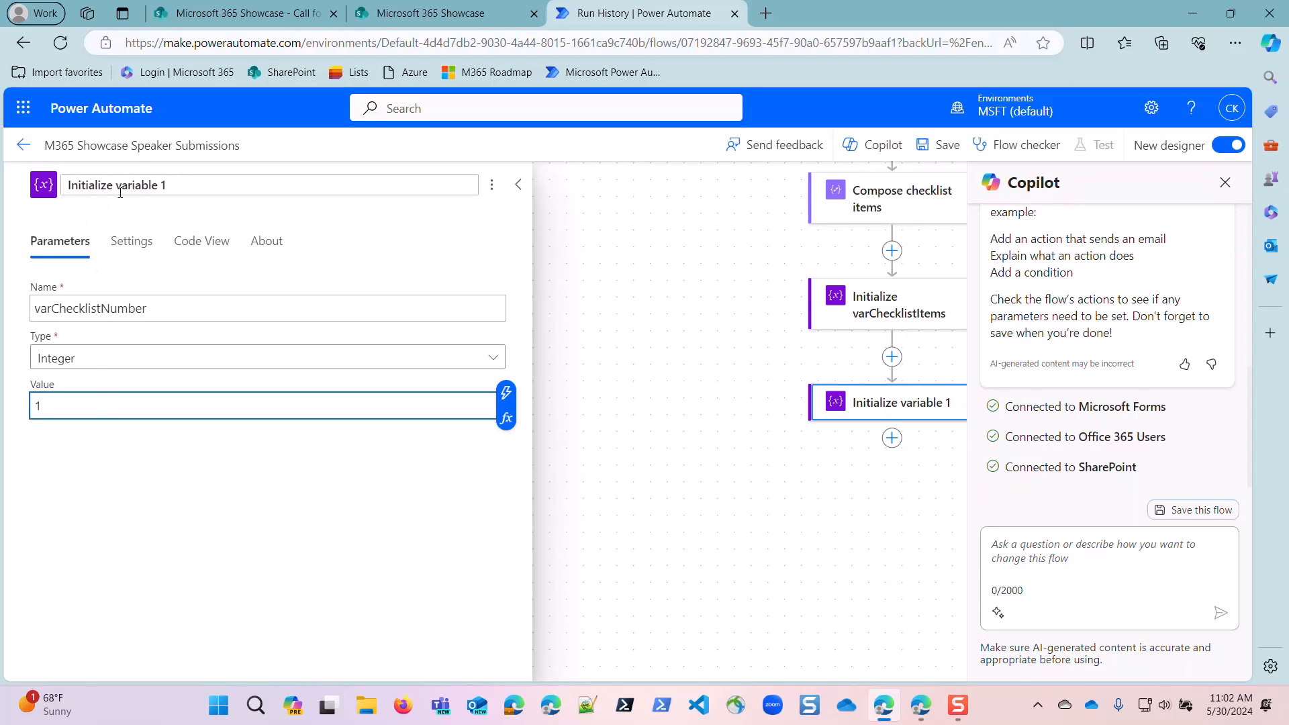
Rename the second Initialize variable action as "Initialize varChecklistNumber", reusing the variable's name.
{"action": "left_click_drag", "start_coordinate": [150, 302], "coordinate": [6, 307]}
{"action": "key", "text": "ctrl+c"}
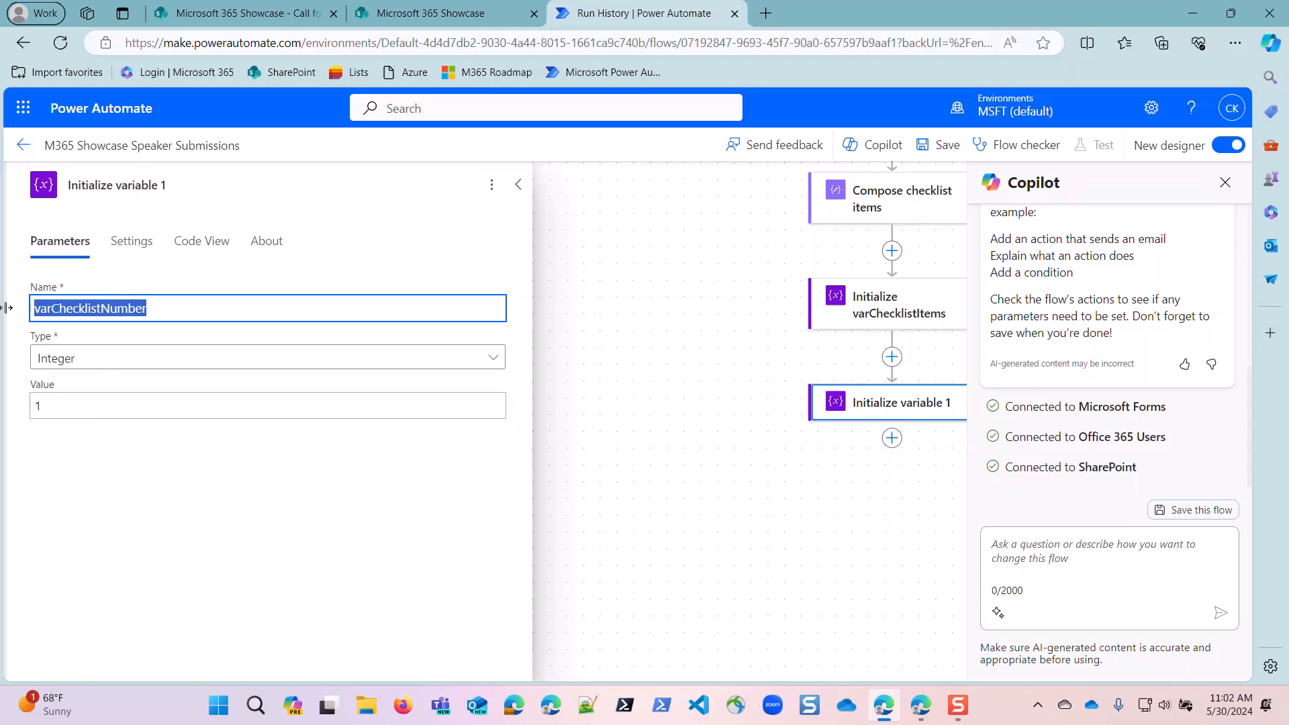
{"action": "left_click", "coordinate": [165, 188]}
{"action": "left_click_drag", "start_coordinate": [116, 186], "coordinate": [229, 192]}
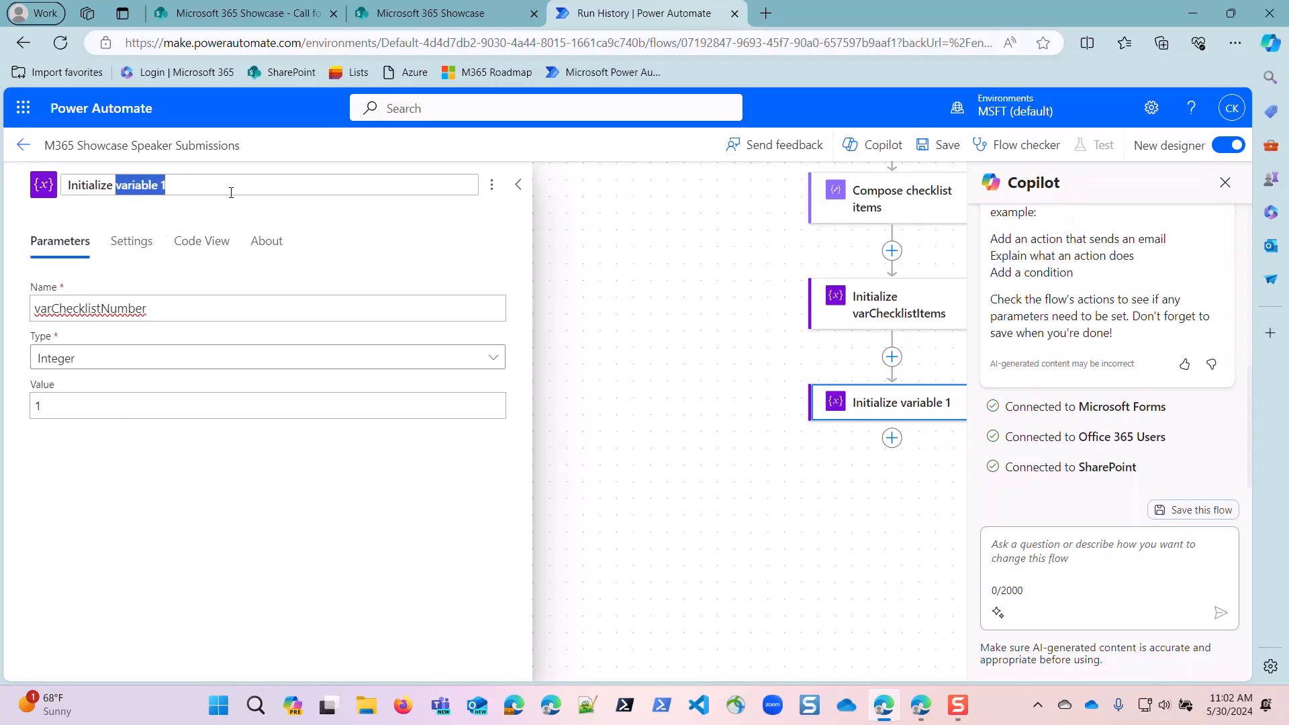
{"action": "key", "text": "ctrl+v"}
{"action": "left_click", "coordinate": [725, 474]}
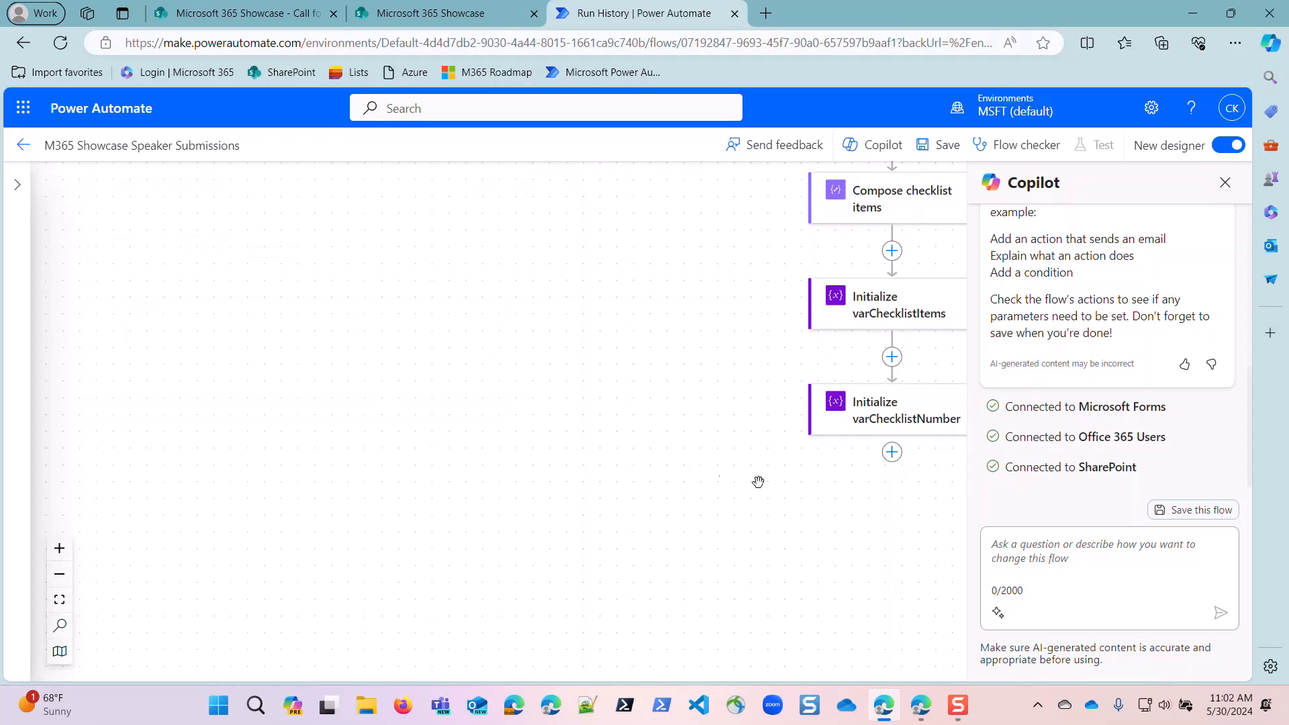
Add an Apply to each control after "Initialize varChecklistNumber".
{"action": "left_click", "coordinate": [891, 452]}
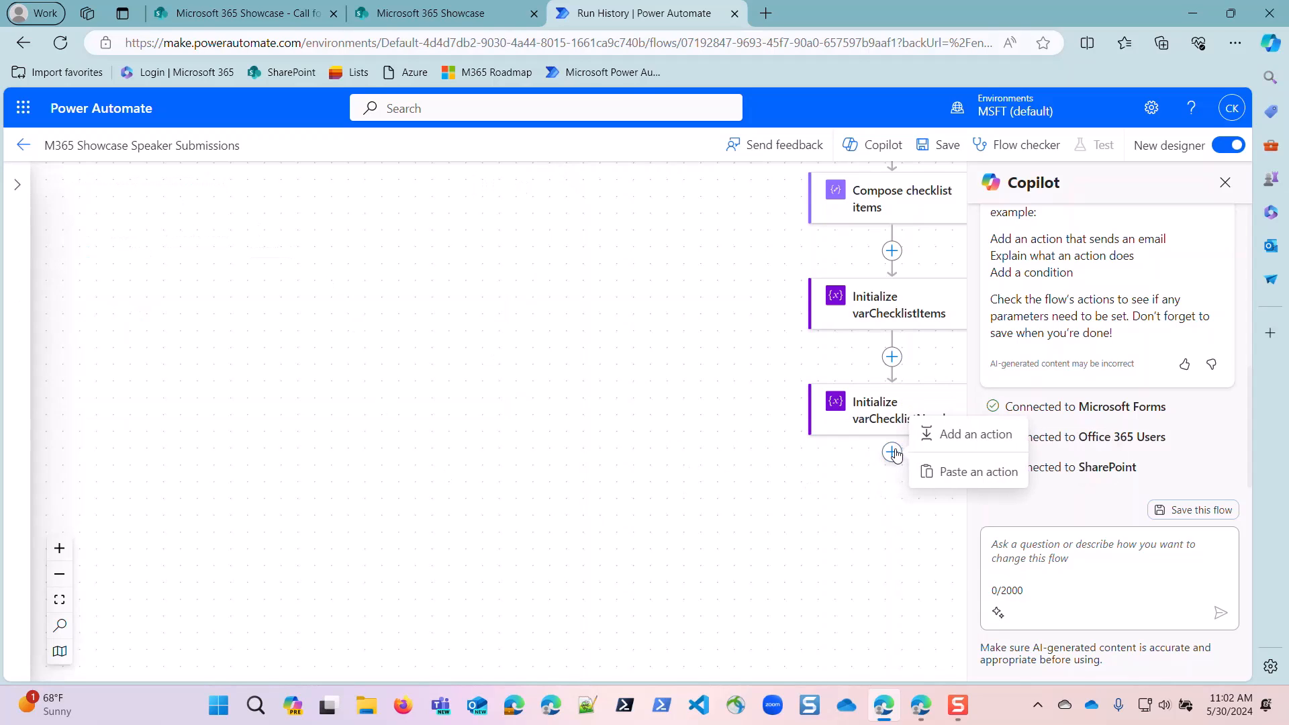
{"action": "left_click", "coordinate": [955, 435]}
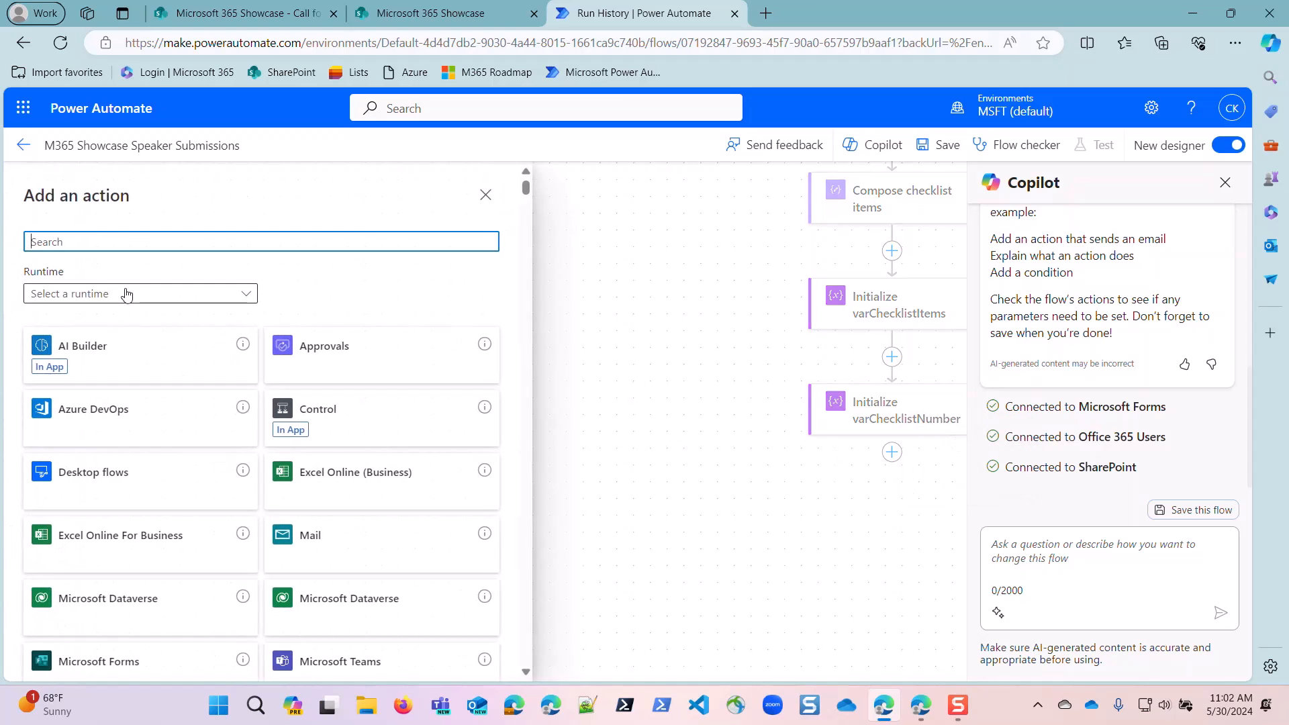
{"action": "type", "text": "aplly"}
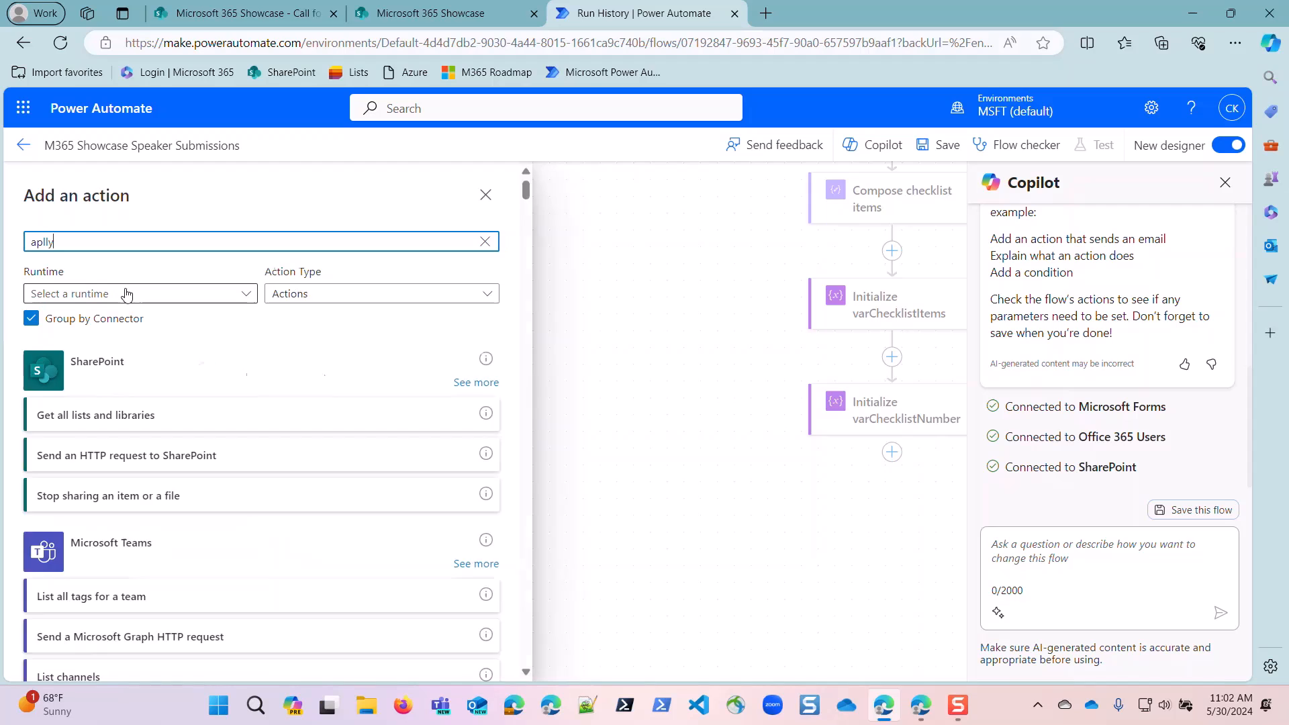
{"action": "key", "text": "BackSpace"}
{"action": "key", "text": "BackSpace"}
{"action": "key", "text": "BackSpace"}
{"action": "type", "text": "pp"}
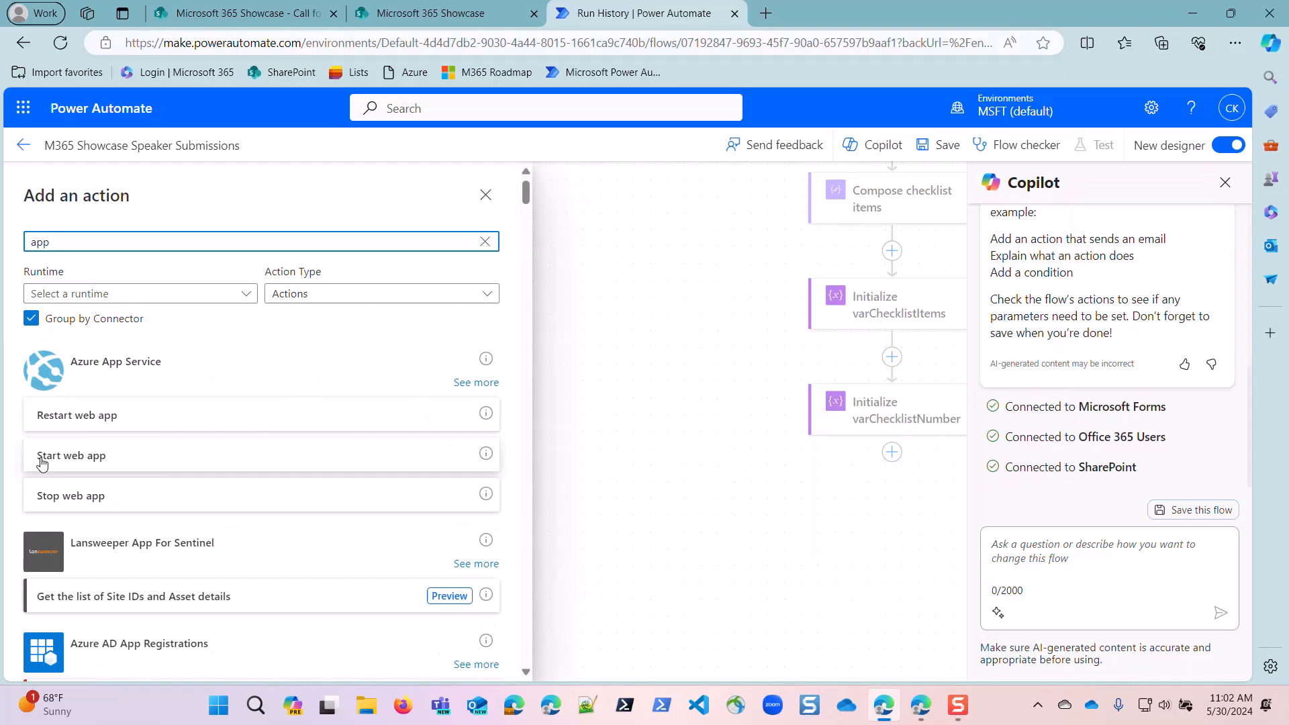
{"action": "type", "text": "ly"}
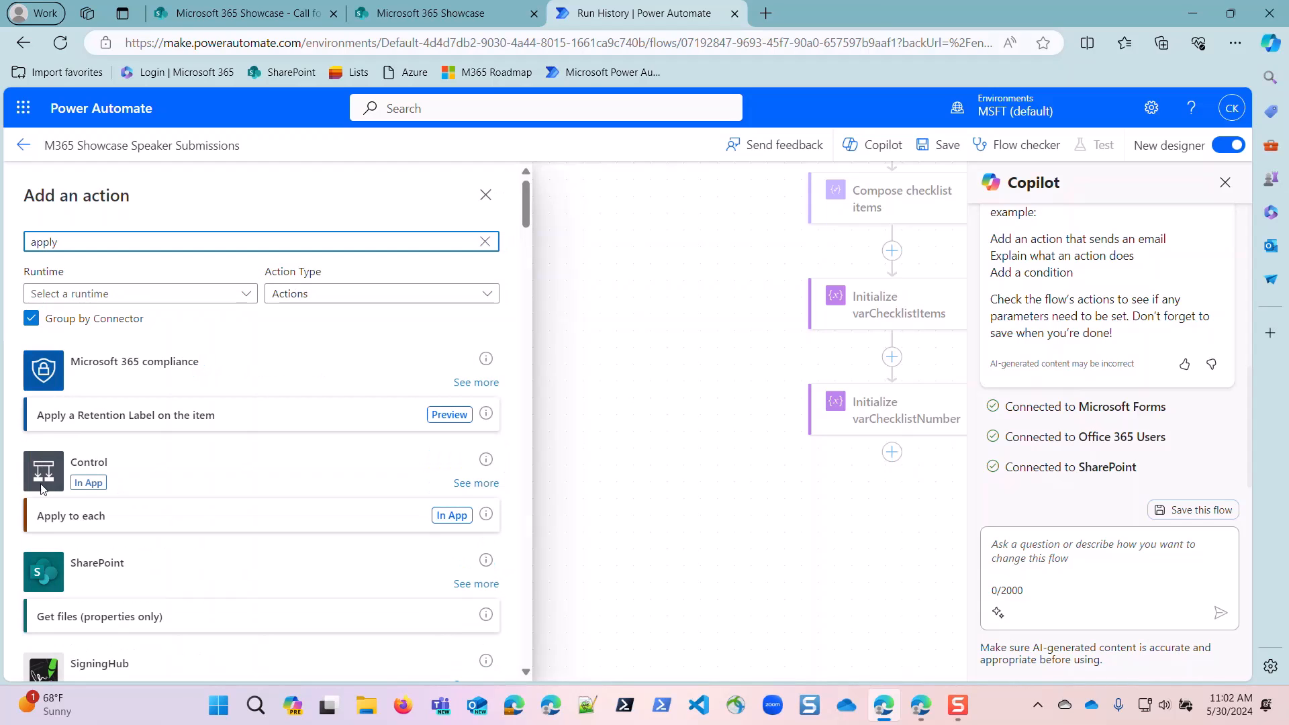
{"action": "left_click", "coordinate": [86, 518]}
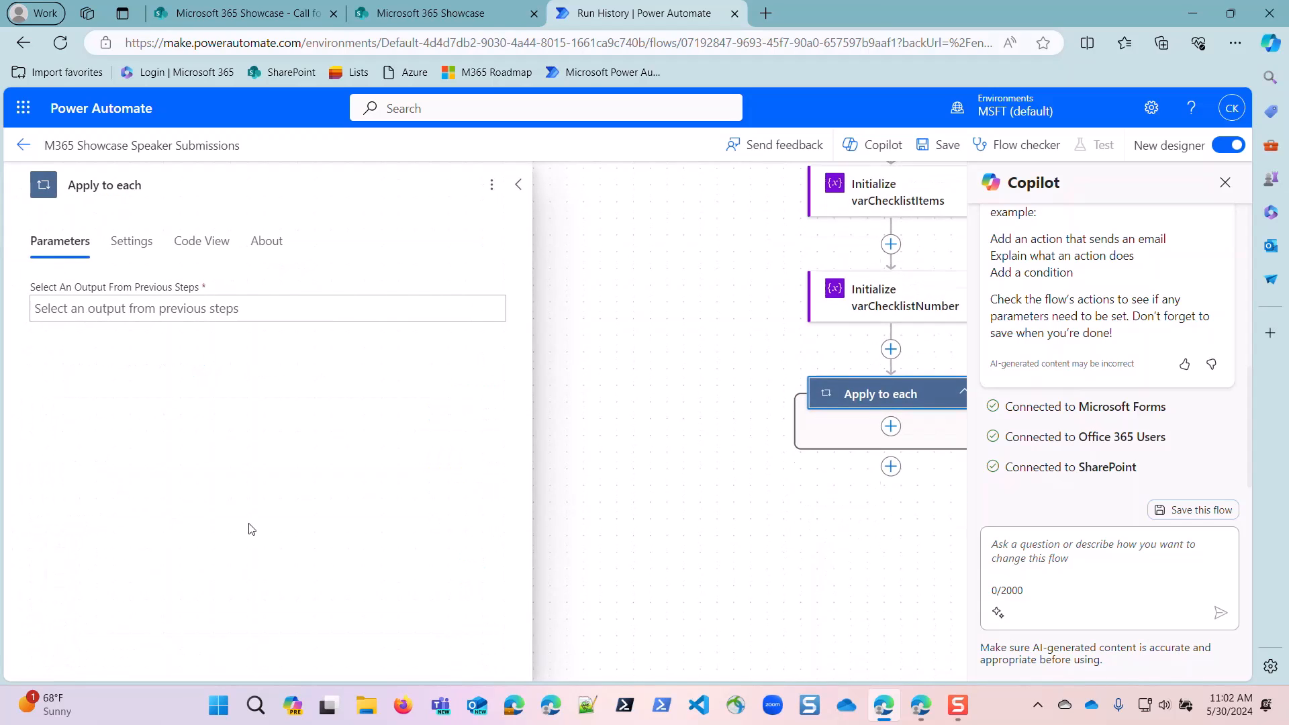
Set the Apply to each loop to iterate over the Outputs of "Compose checklist items".
{"action": "left_click", "coordinate": [105, 310]}
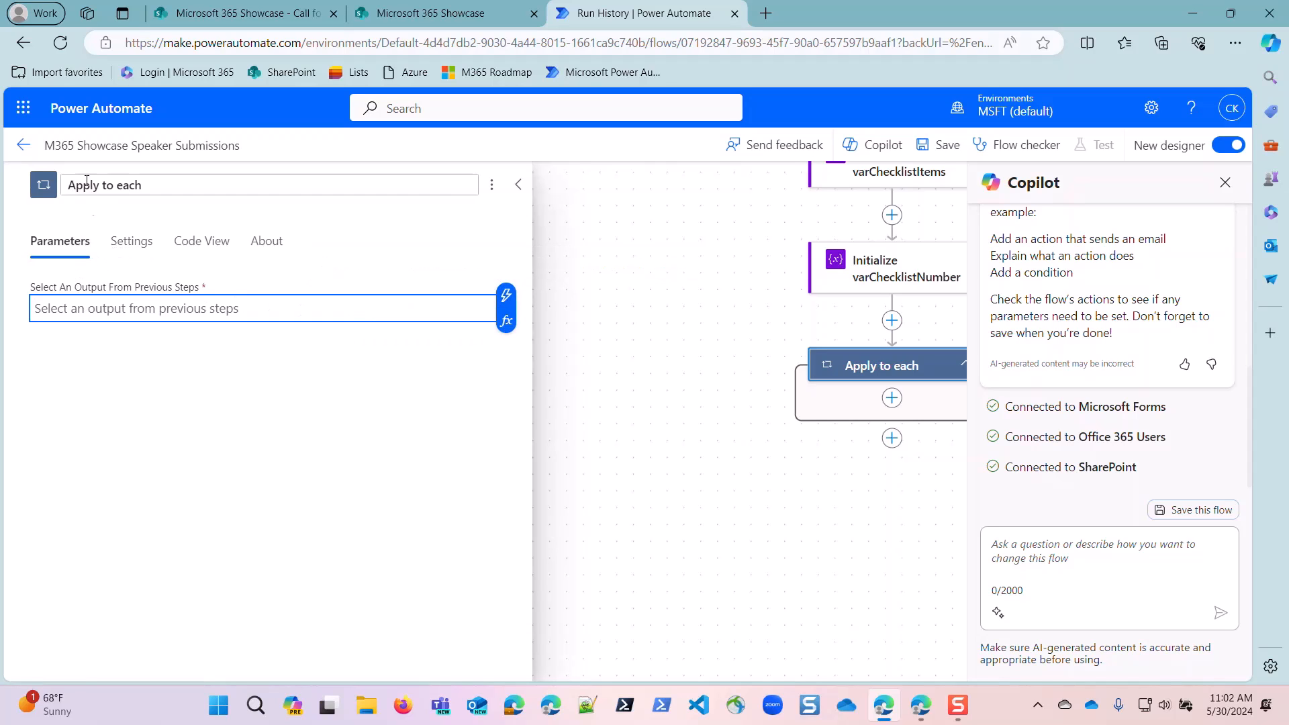
{"action": "left_click", "coordinate": [505, 295]}
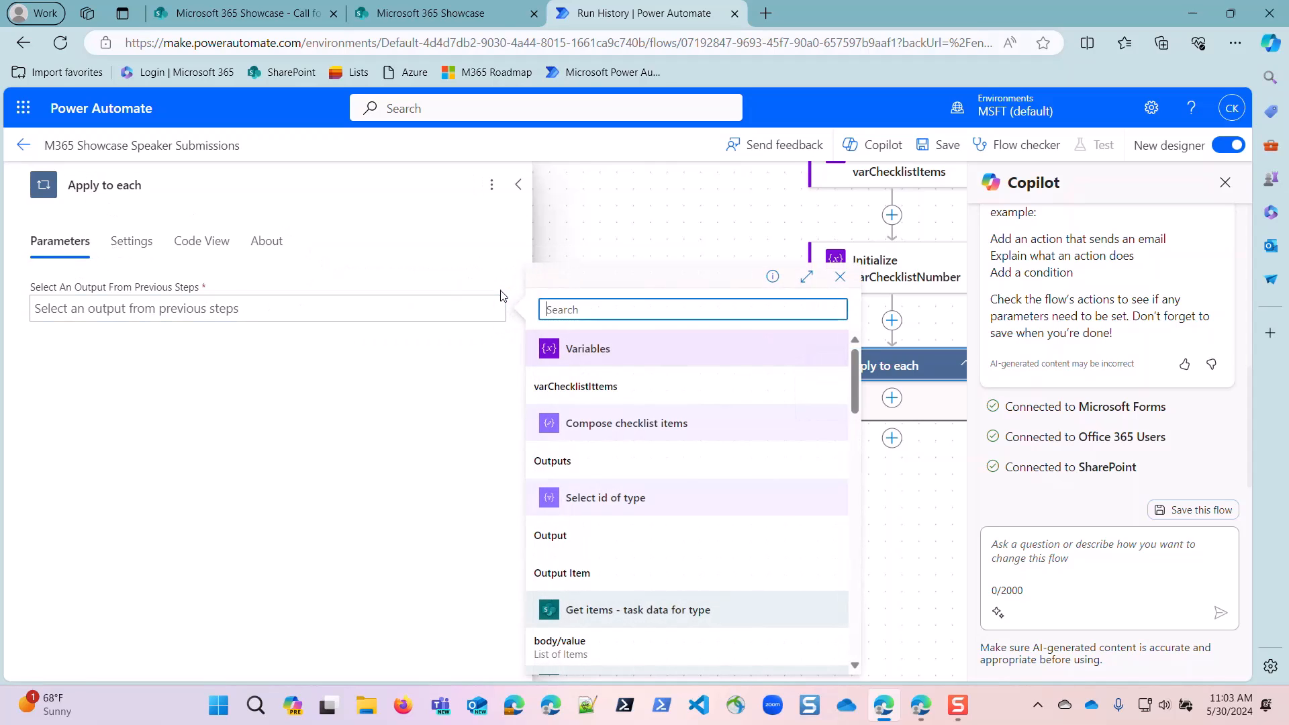
{"action": "left_click", "coordinate": [550, 468]}
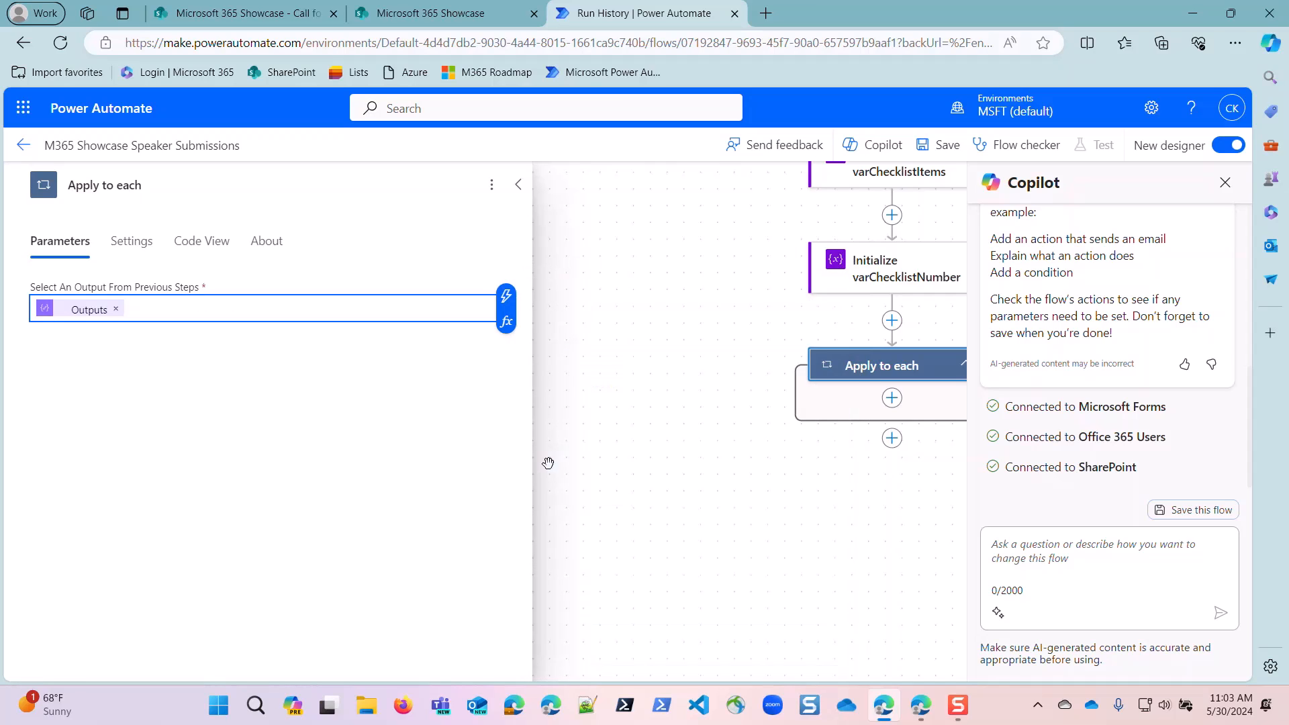
Add an Append to array variable action inside the Apply to each loop and select varChecklistIttems as its variable.
{"action": "left_click", "coordinate": [892, 398]}
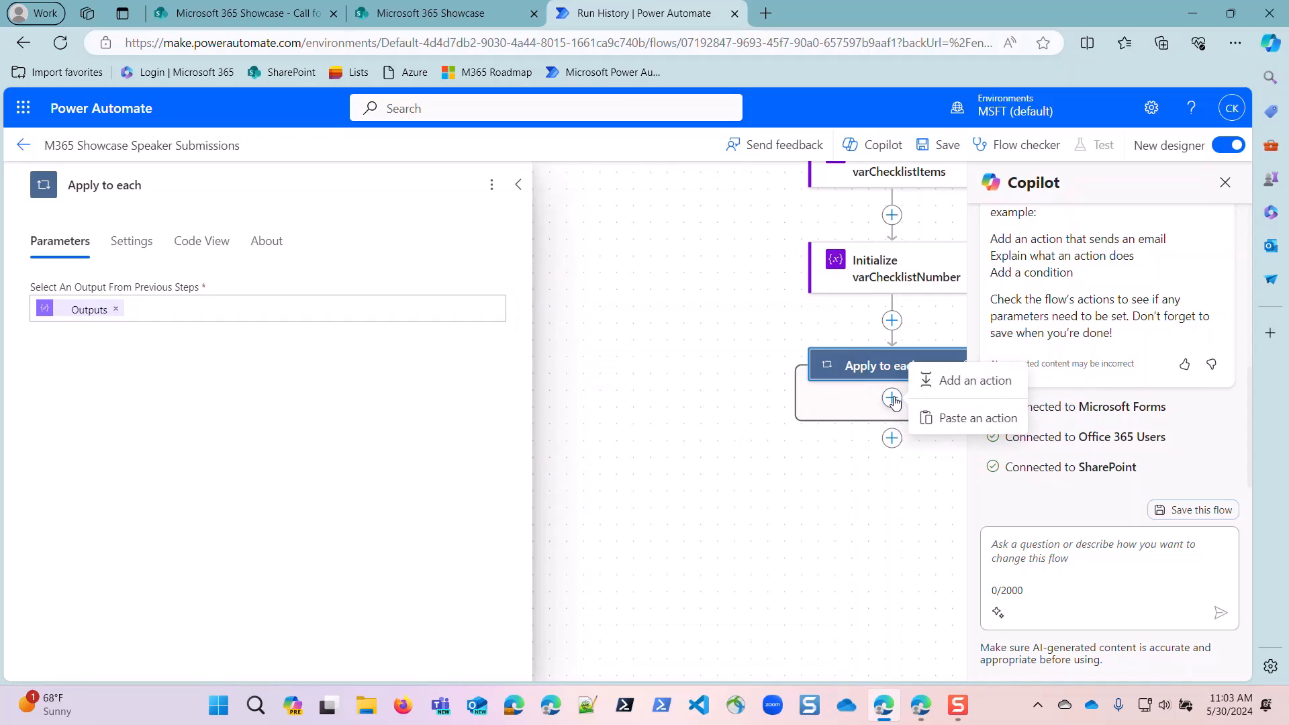
{"action": "left_click", "coordinate": [952, 380]}
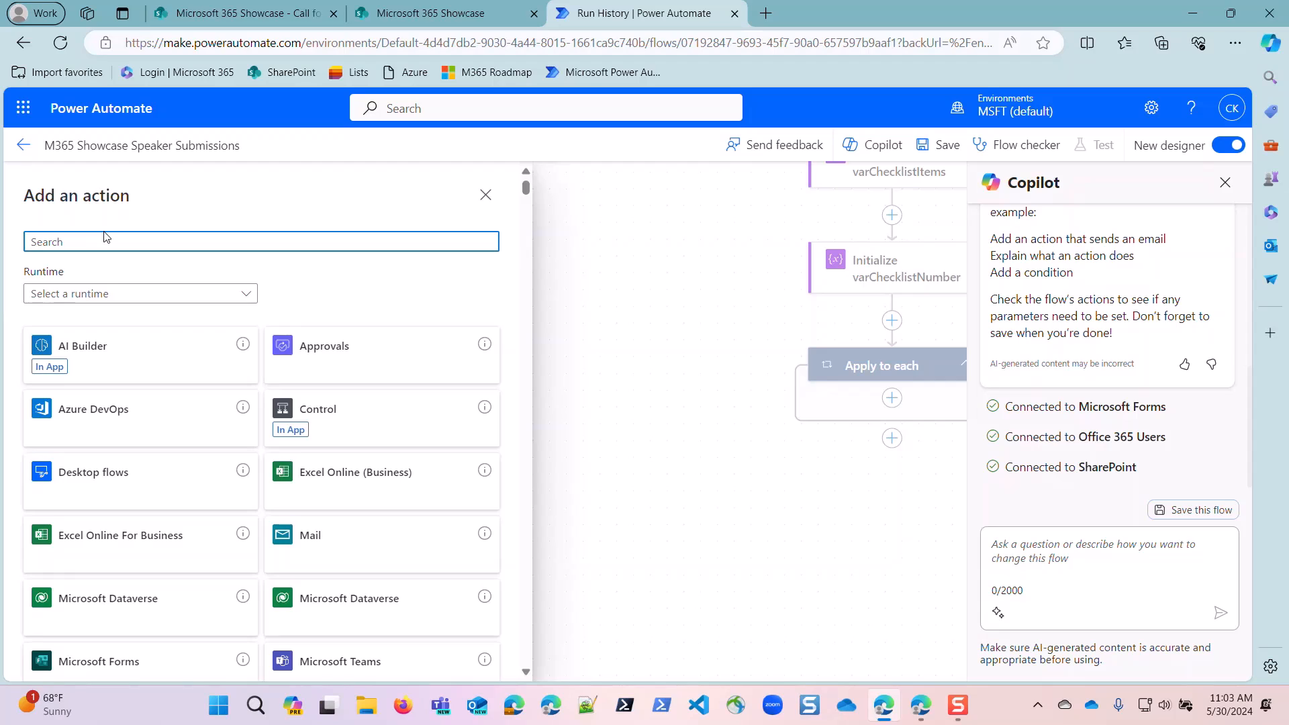
{"action": "type", "text": "append"}
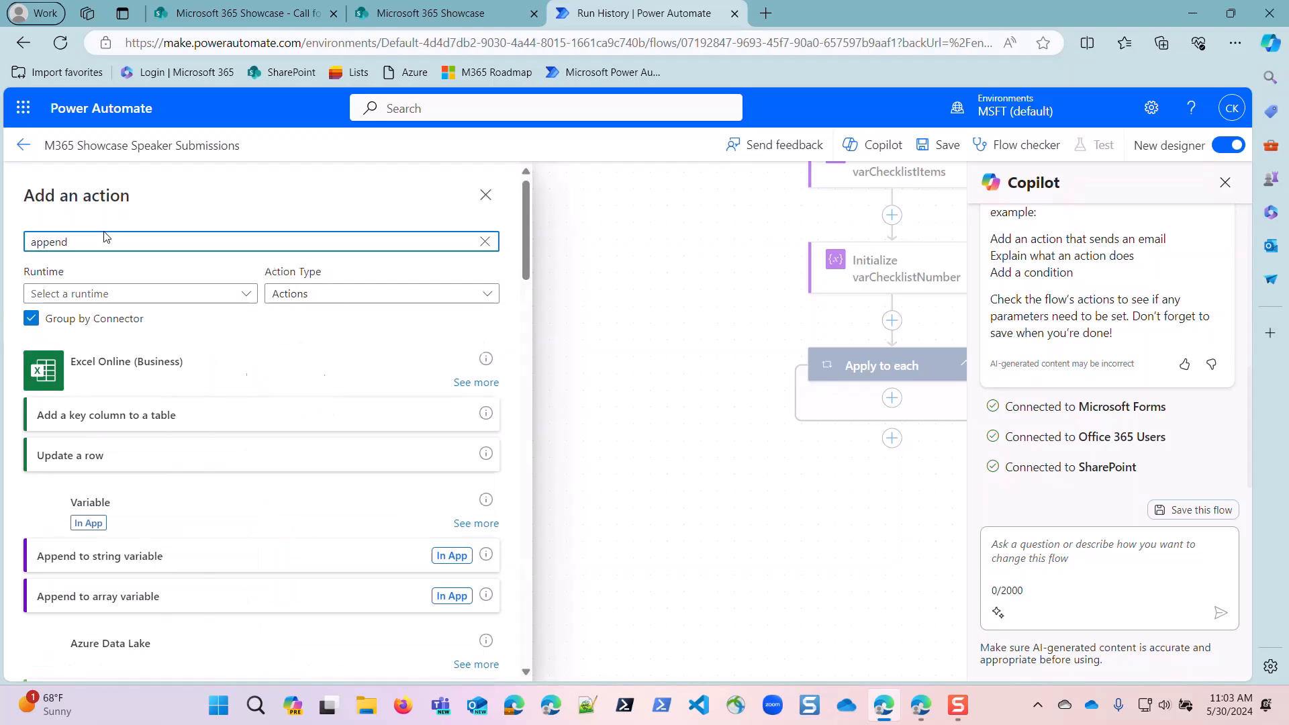
{"action": "left_click", "coordinate": [92, 595]}
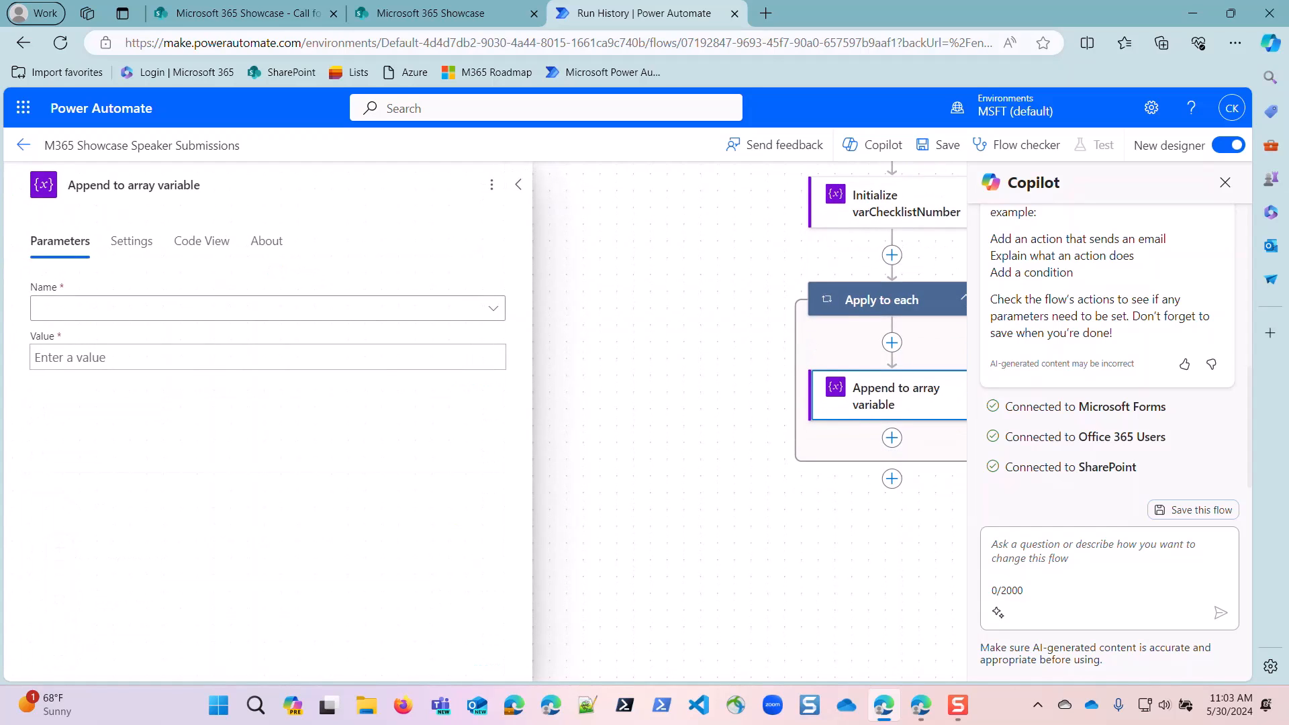
{"action": "left_click", "coordinate": [69, 309]}
{"action": "left_click", "coordinate": [69, 337]}
Begin the appended value as a JSON object with an "ID" property set to the varChecklistNumber variable.
{"action": "left_click", "coordinate": [95, 358]}
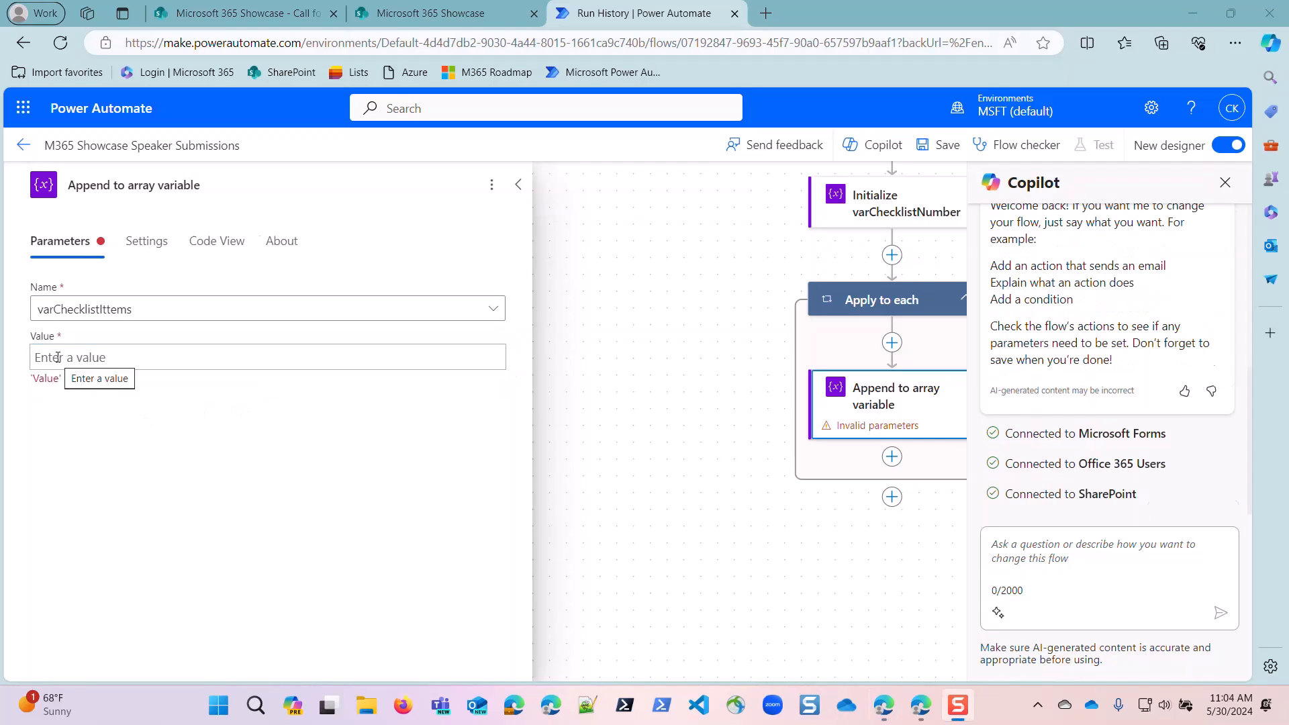
{"action": "left_click", "coordinate": [58, 357]}
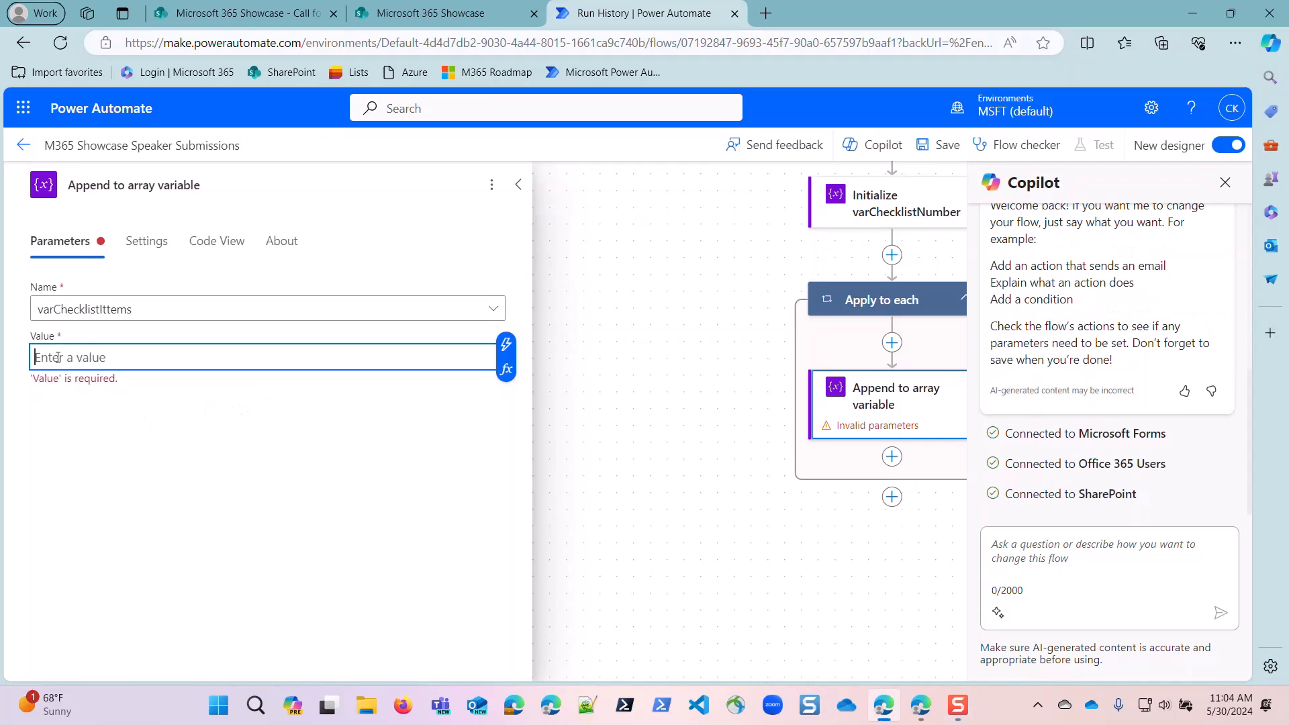
{"action": "type", "text": "{"}
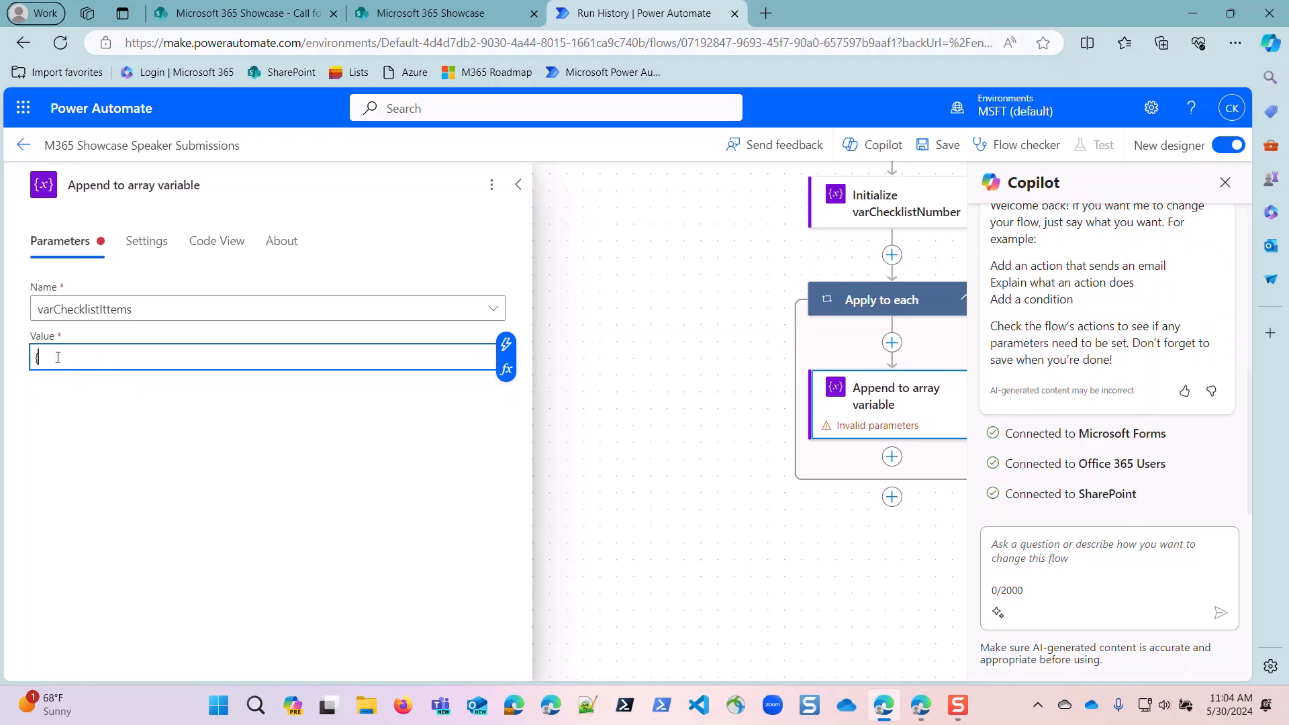
{"action": "key", "text": "Return"}
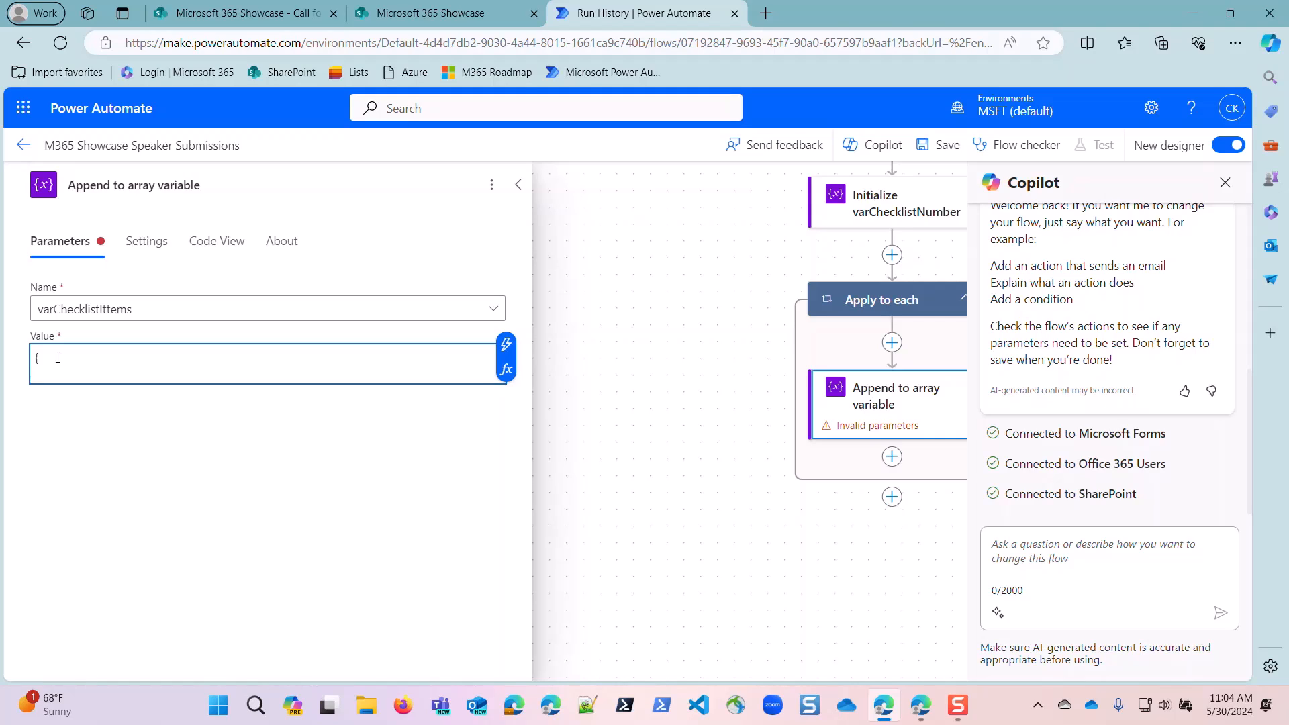
{"action": "type", "text": "\""}
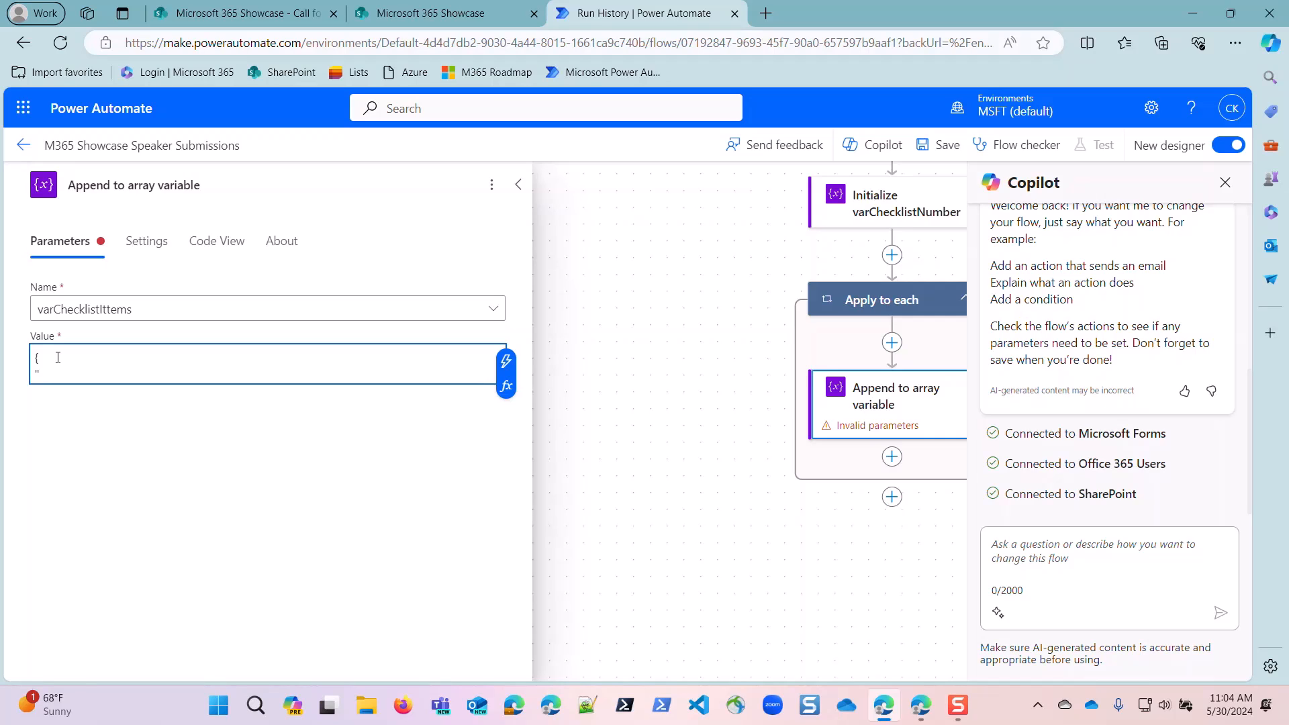
{"action": "type", "text": "ID\":"}
{"action": "left_click", "coordinate": [504, 363]}
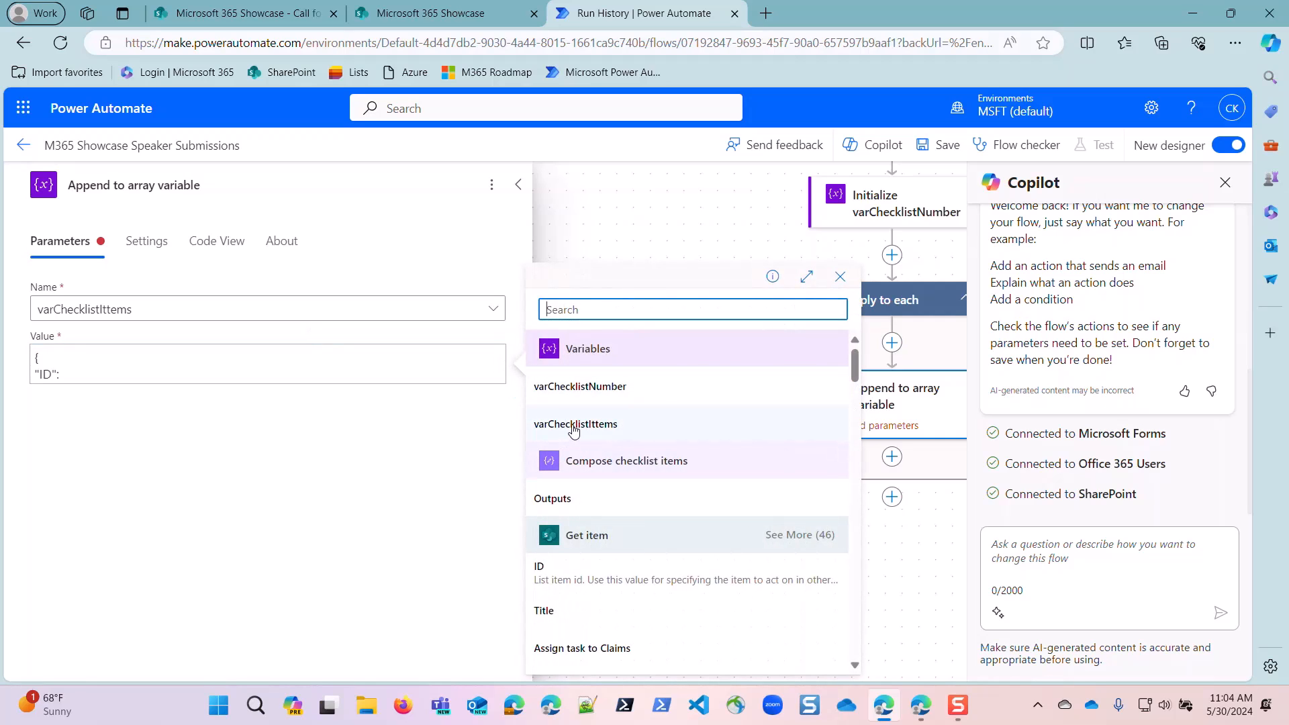
{"action": "left_click", "coordinate": [579, 388]}
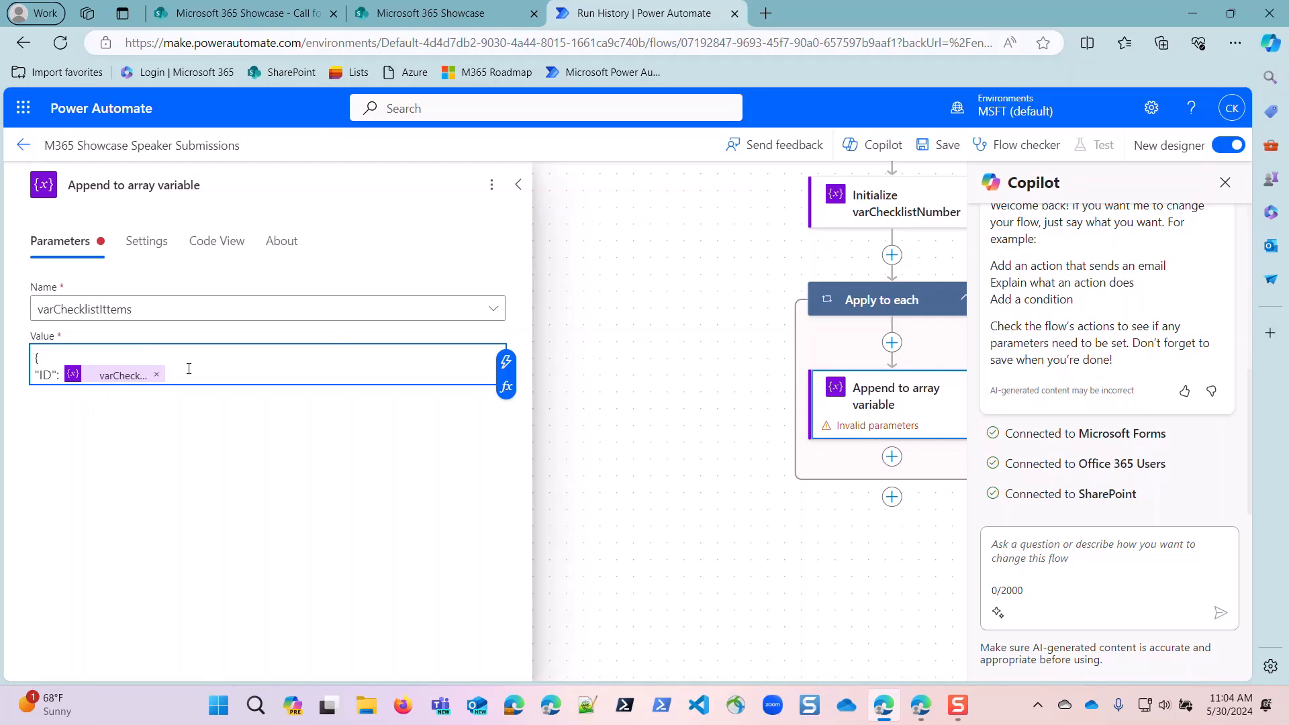
{"action": "type", "text": ","}
{"action": "key", "text": "Return"}
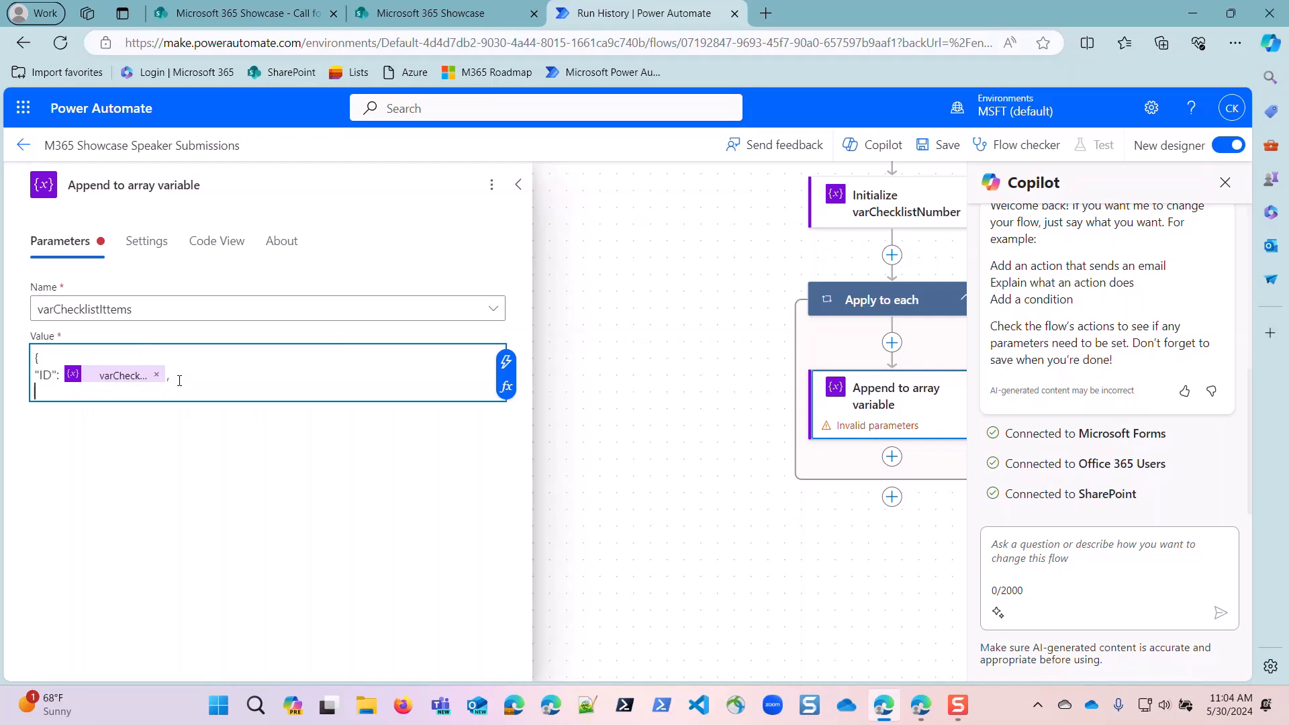
Add a "Title" property to the appended JSON object, set to the expression item().
{"action": "type", "text": "\"Title\":"}
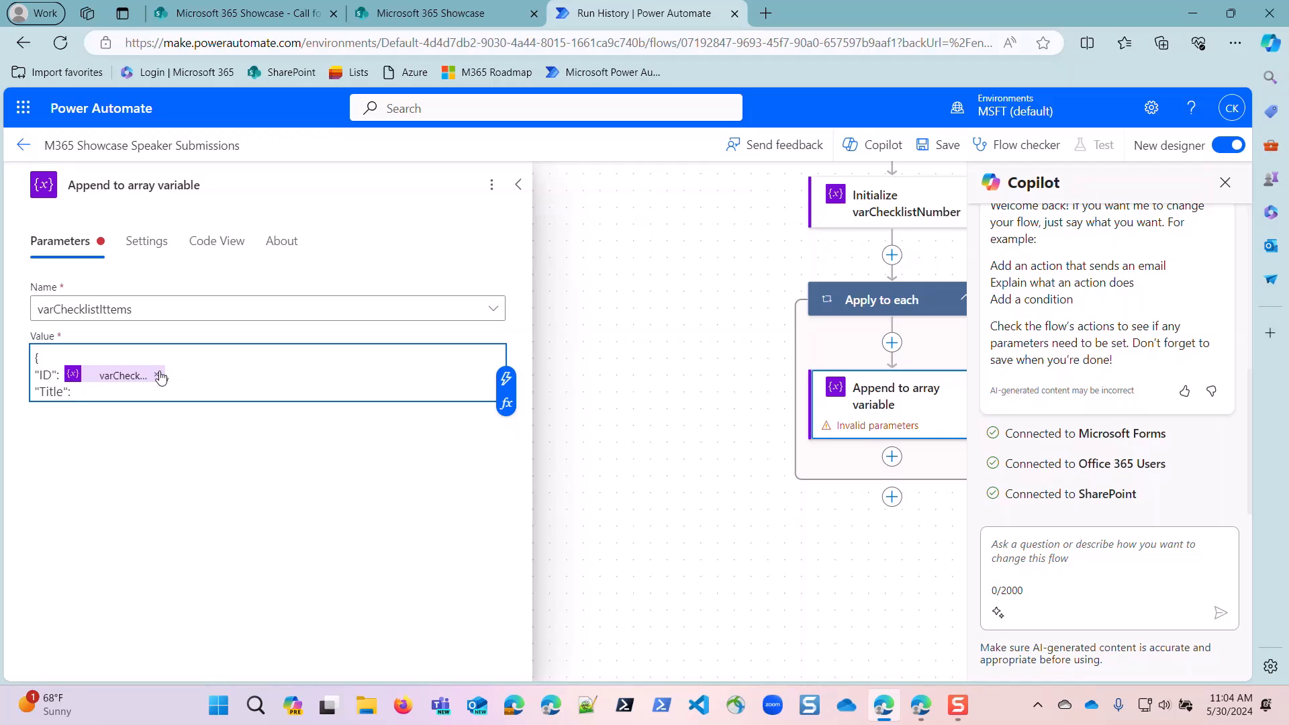
{"action": "left_click", "coordinate": [506, 404]}
{"action": "type", "text": "item()"}
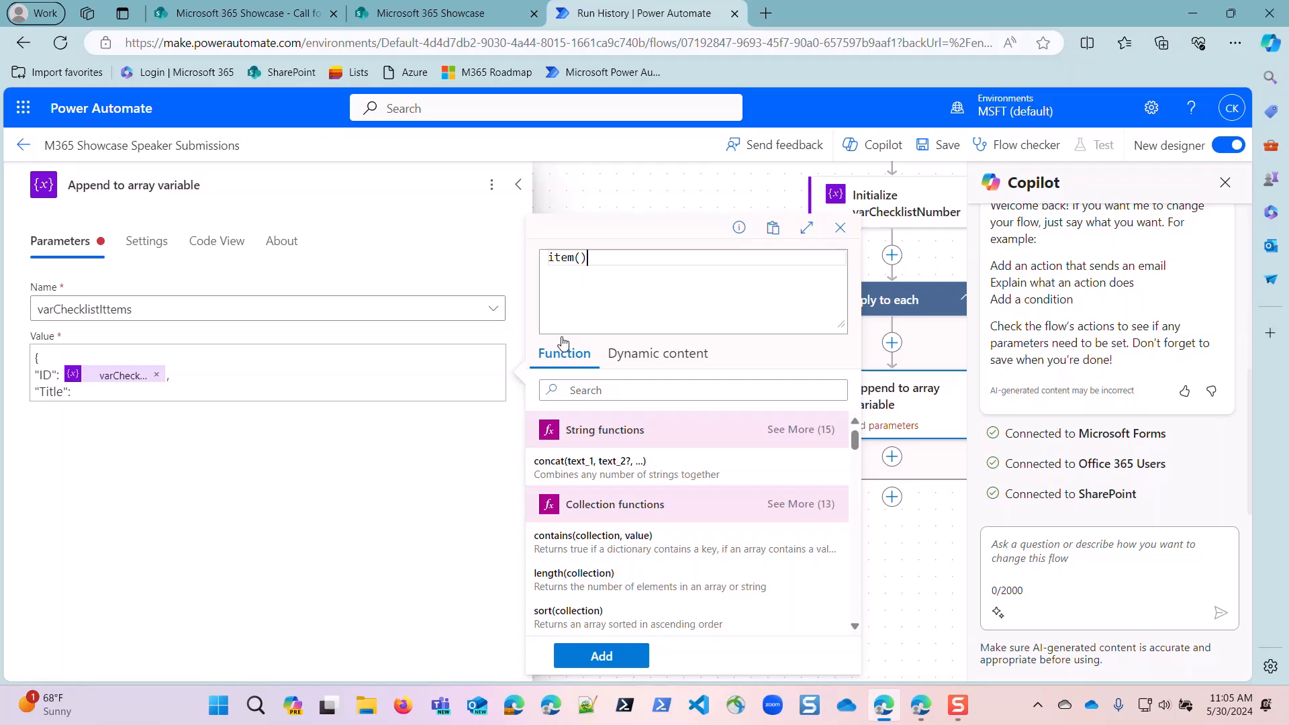
{"action": "left_click", "coordinate": [601, 656]}
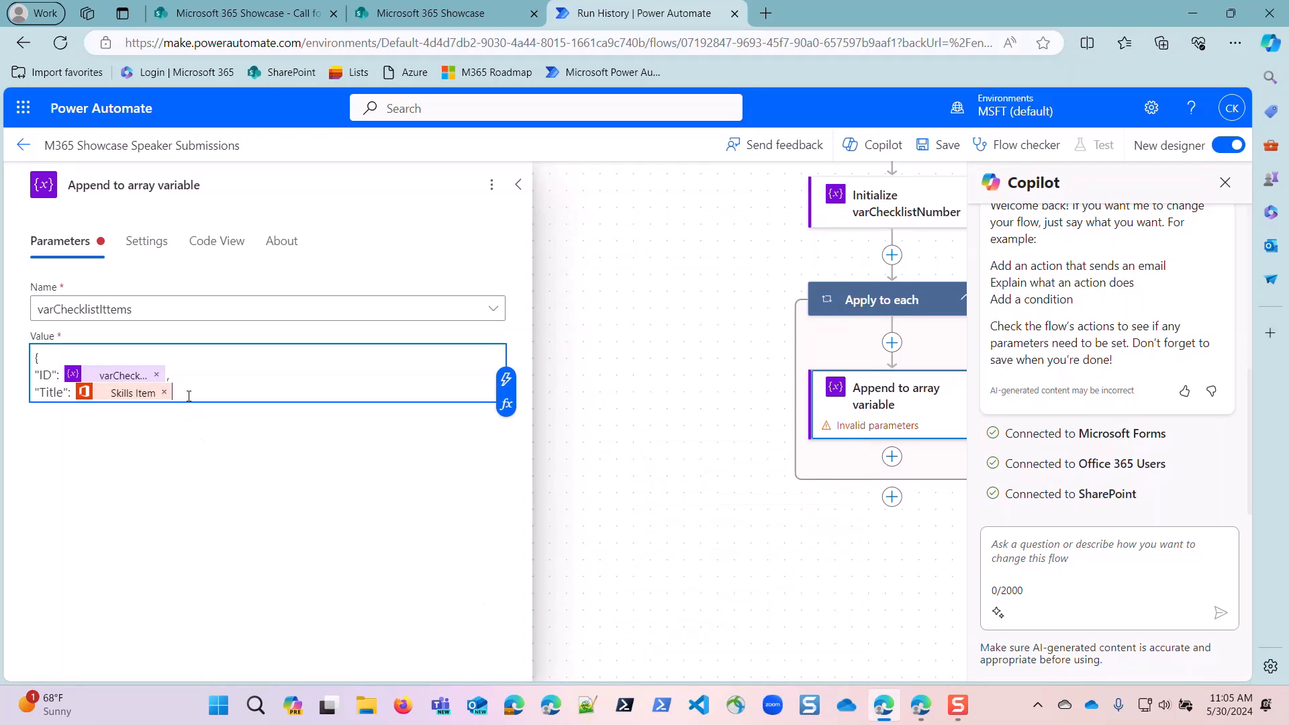
{"action": "type", "text": ","}
{"action": "key", "text": "Return"}
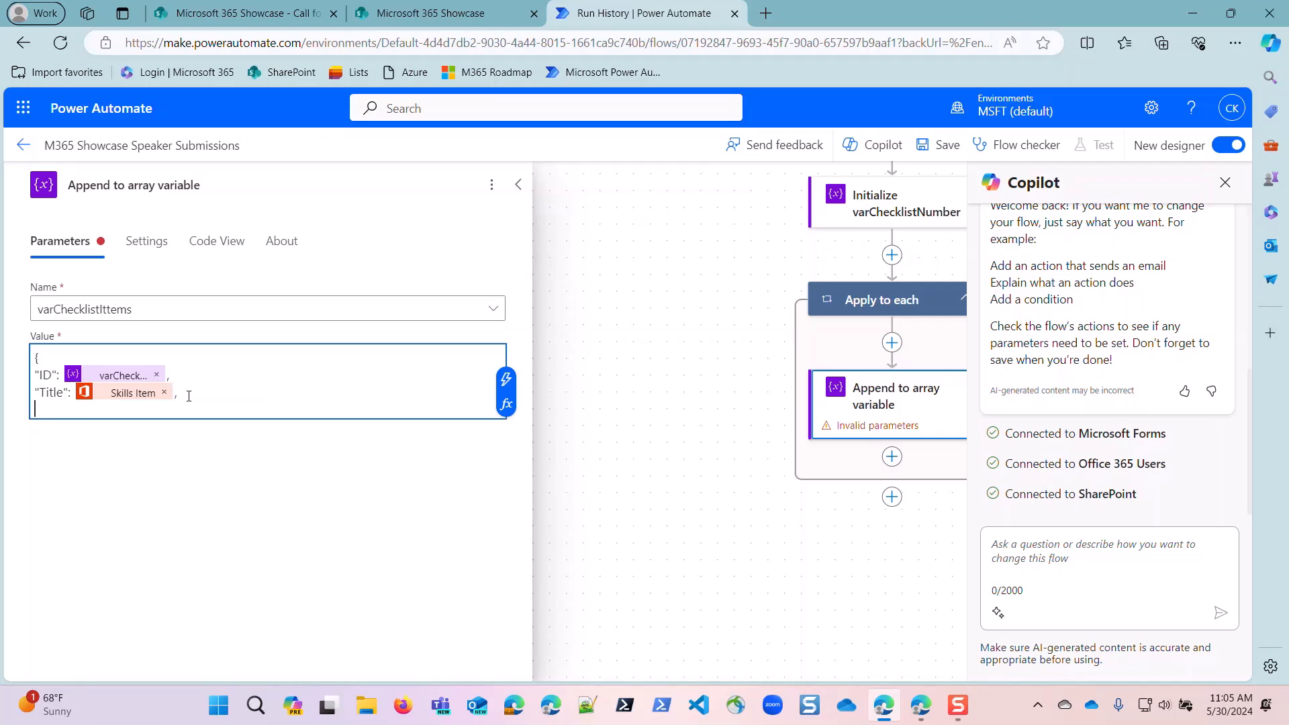
Add an "IsChecked" property set to the expression false to the appended JSON object, and close the object with a brace.
{"action": "type", "text": "\""}
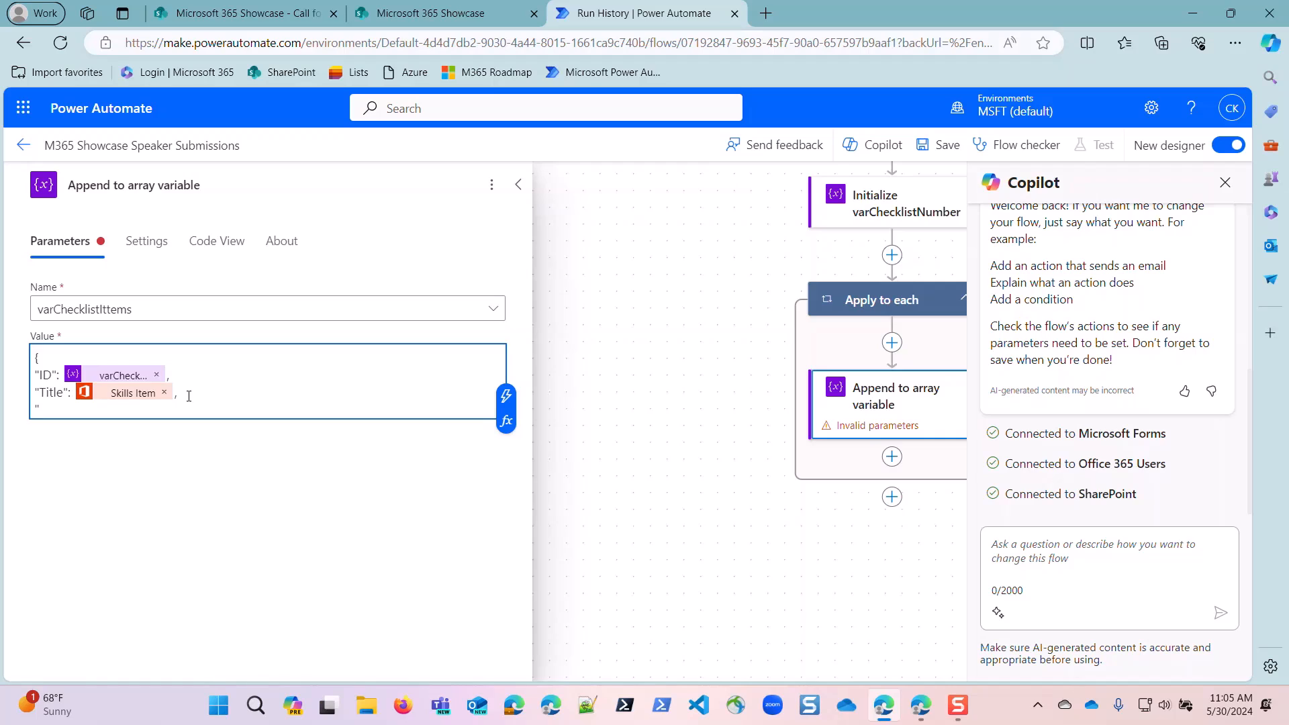
{"action": "type", "text": "IsChecked\":"}
{"action": "left_click", "coordinate": [506, 421]}
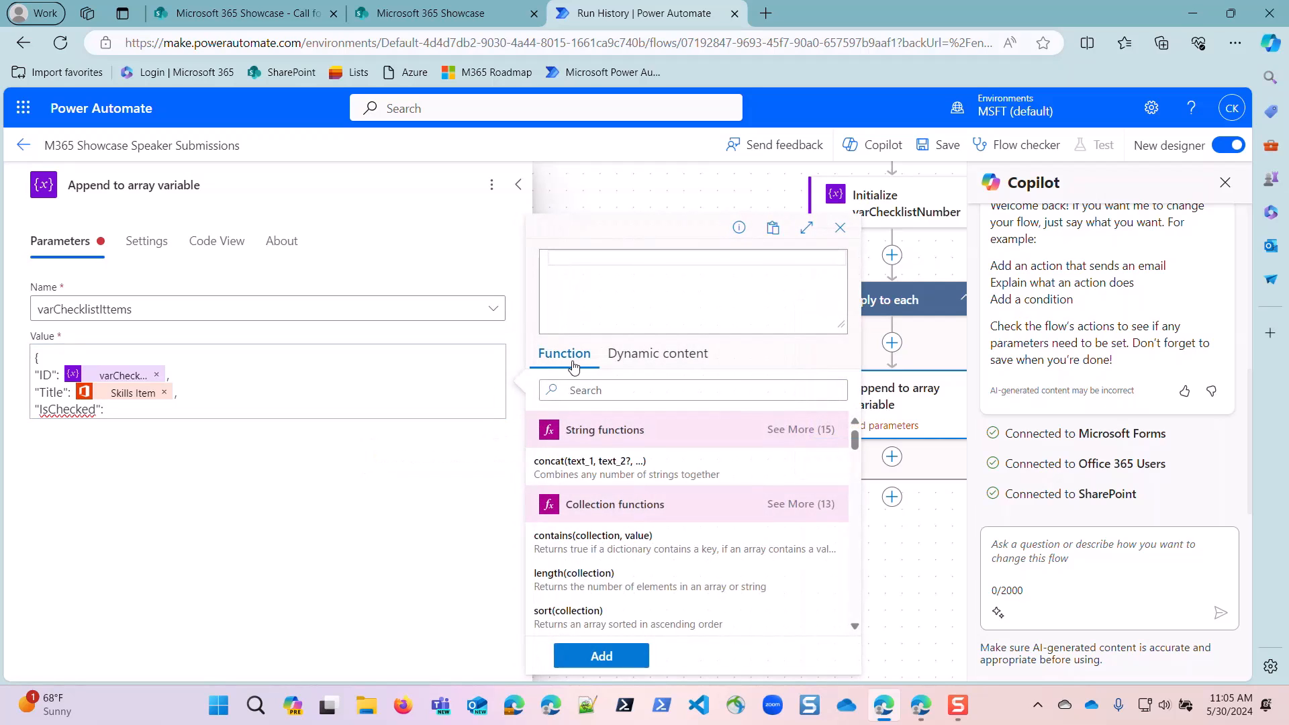
{"action": "type", "text": "false"}
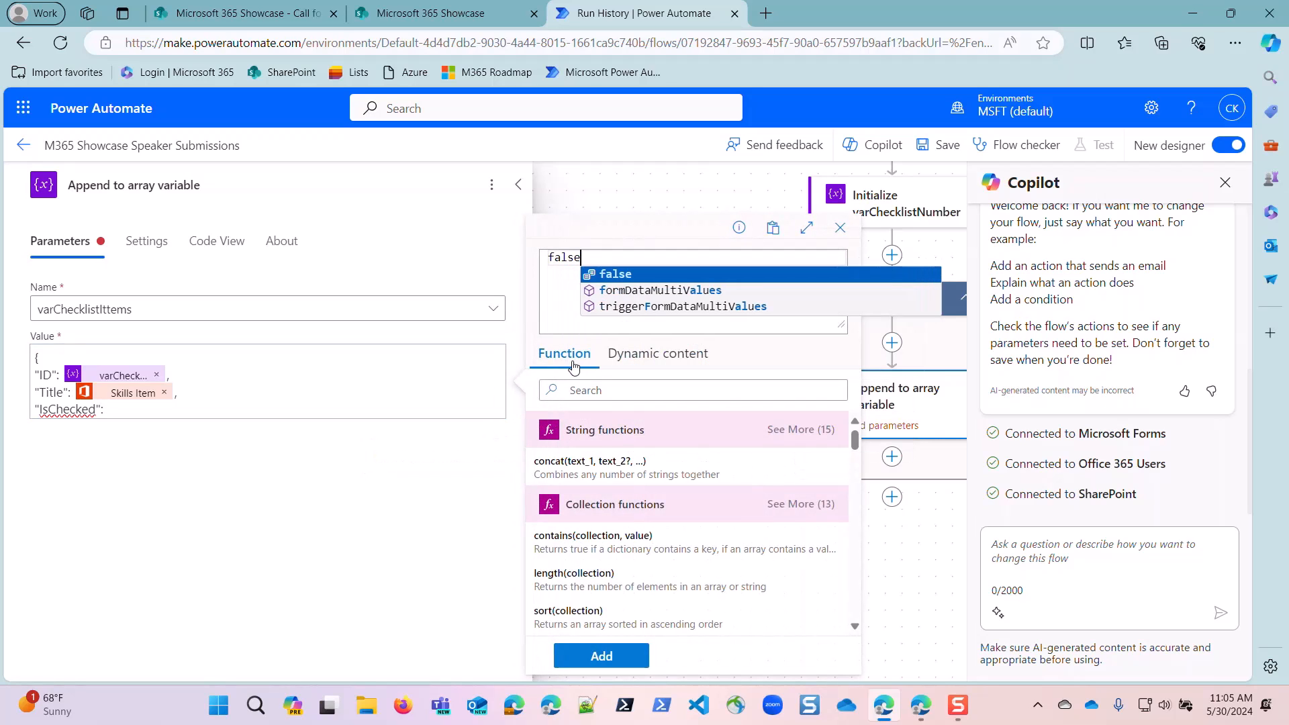
{"action": "left_click", "coordinate": [604, 276]}
{"action": "left_click", "coordinate": [599, 655]}
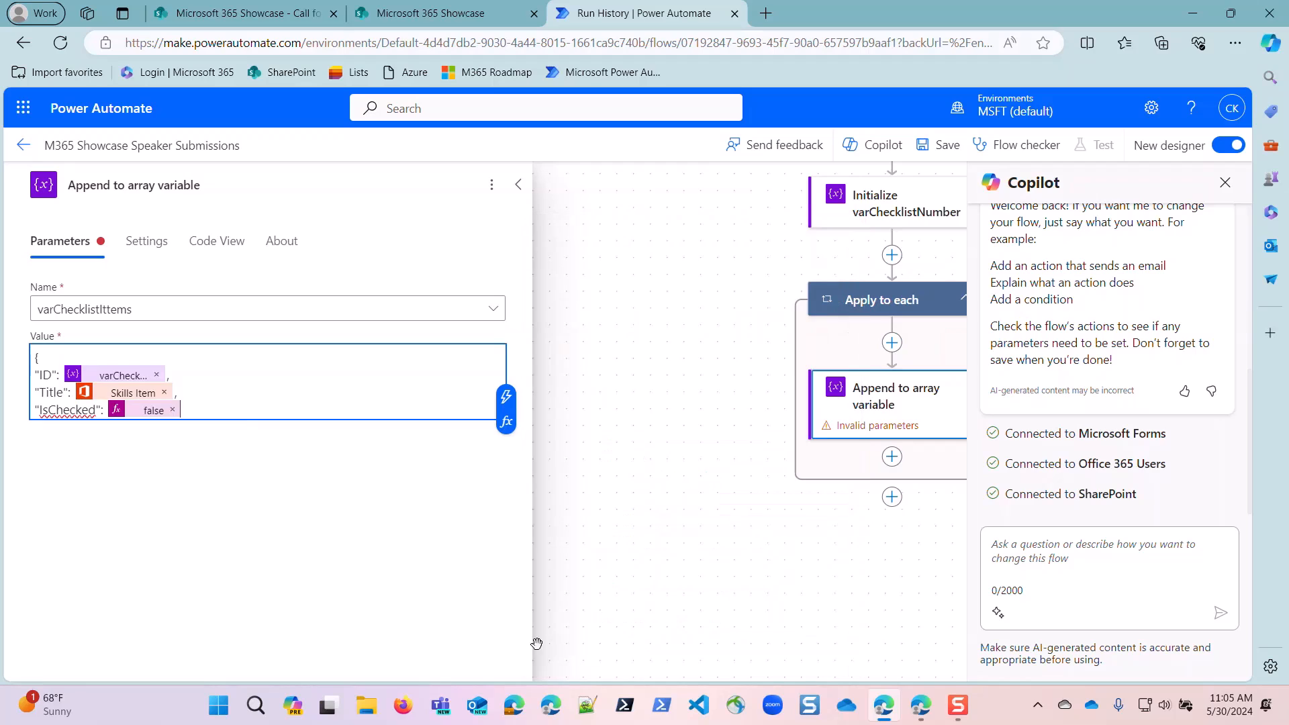
{"action": "key", "text": "Return"}
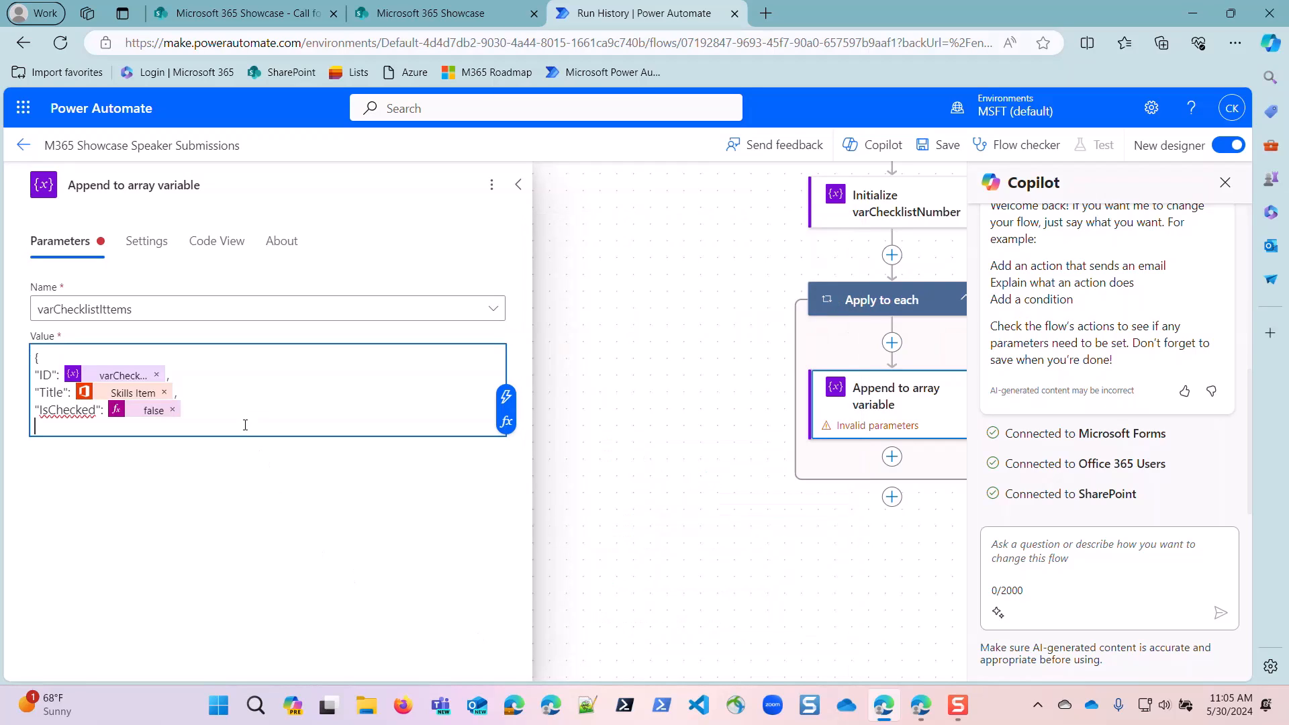
{"action": "type", "text": "}"}
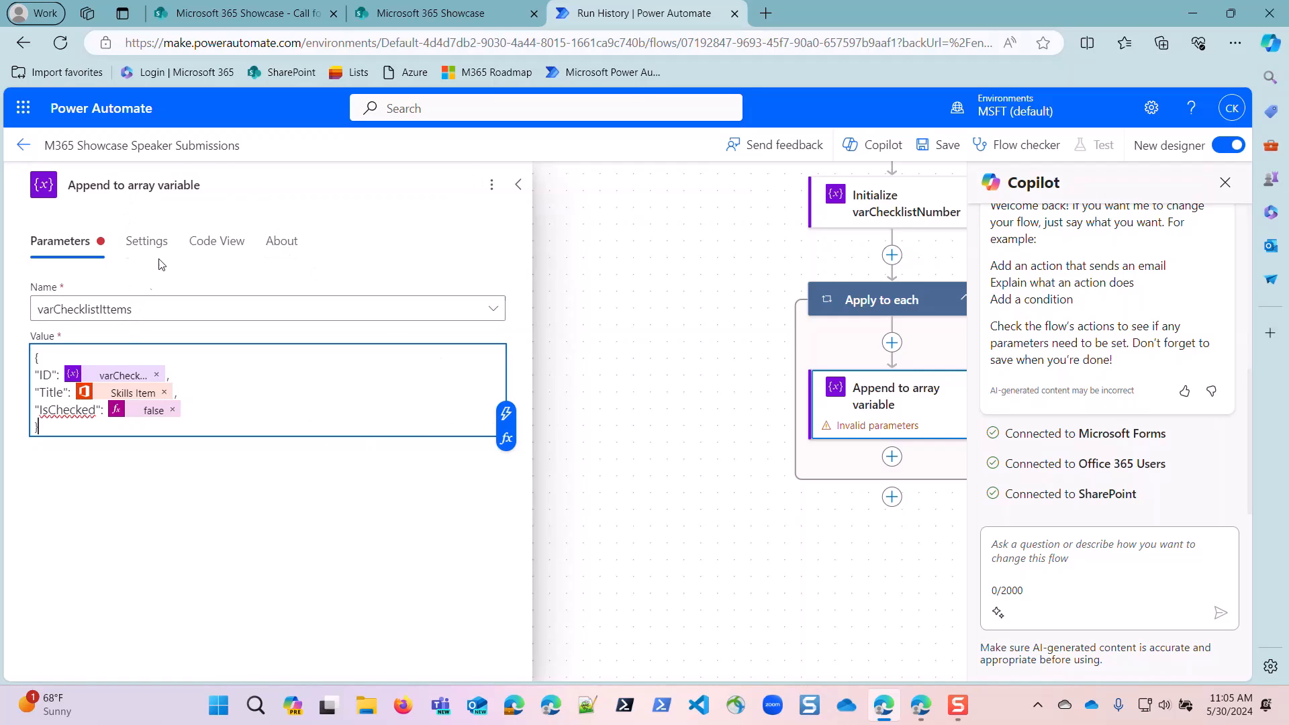
Rename the append action to "Append to array varChecklistItems".
{"action": "left_click_drag", "start_coordinate": [200, 183], "coordinate": [174, 185]}
{"action": "type", "text": "Check"}
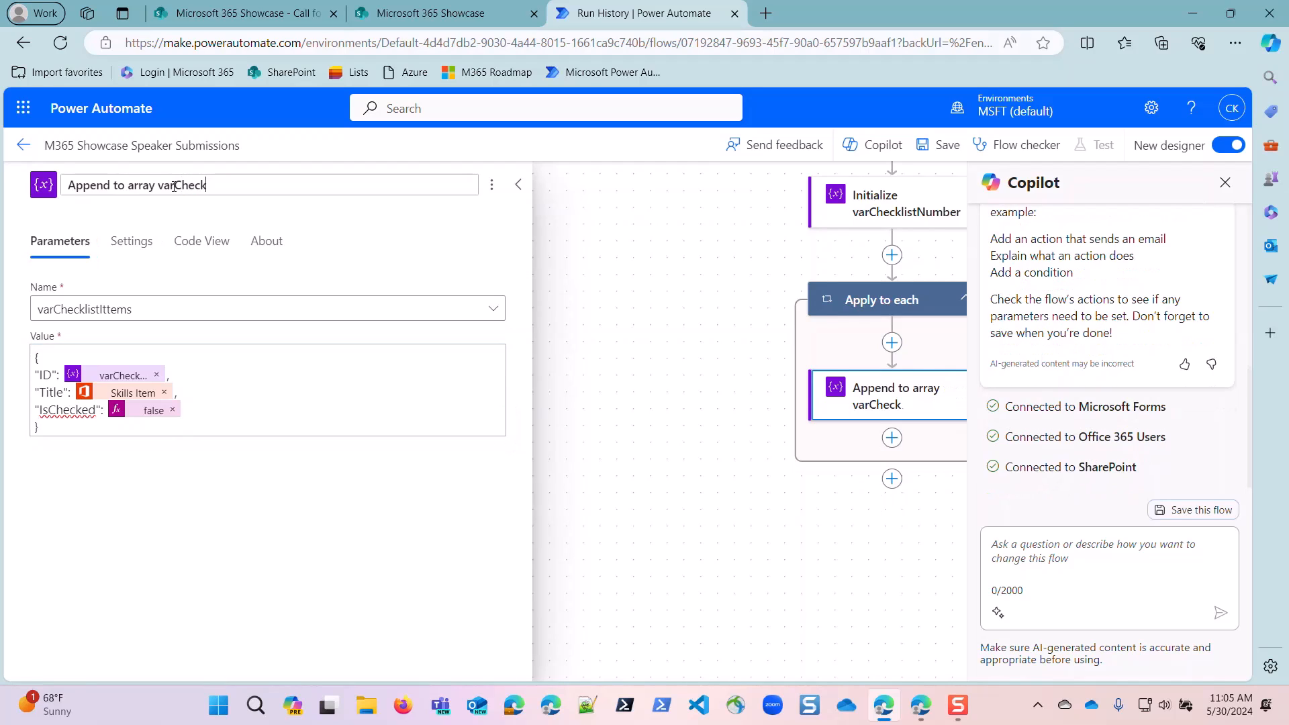
{"action": "type", "text": "listItems"}
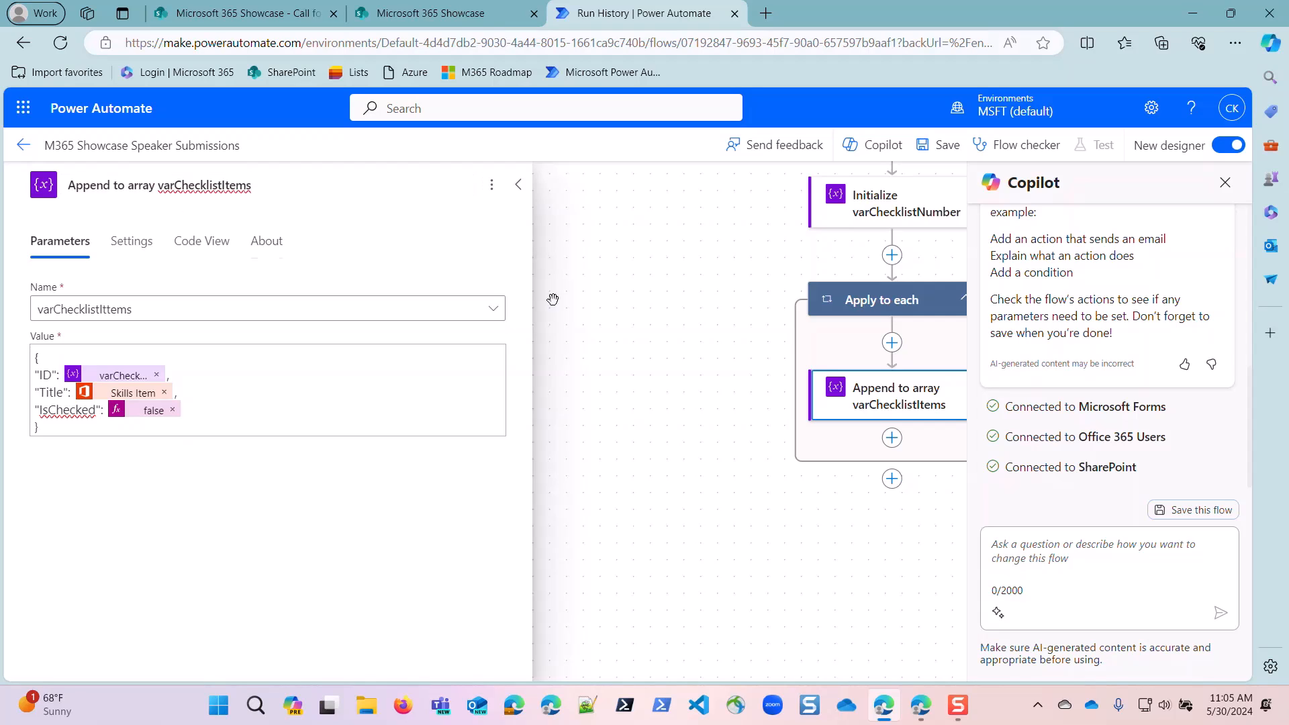
Add an Increment variable action at the end of the Apply to each loop, incrementing varChecklistNumber by 1.
{"action": "left_click", "coordinate": [892, 440]}
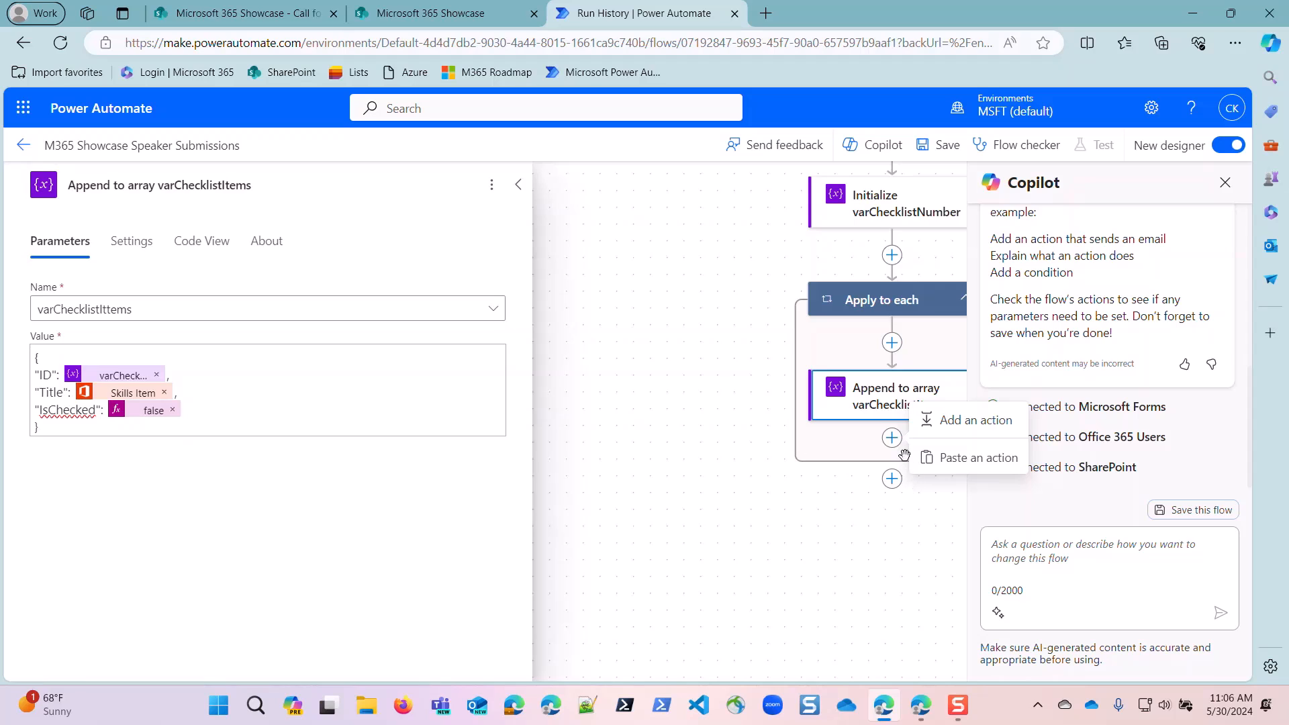
{"action": "left_click", "coordinate": [960, 423]}
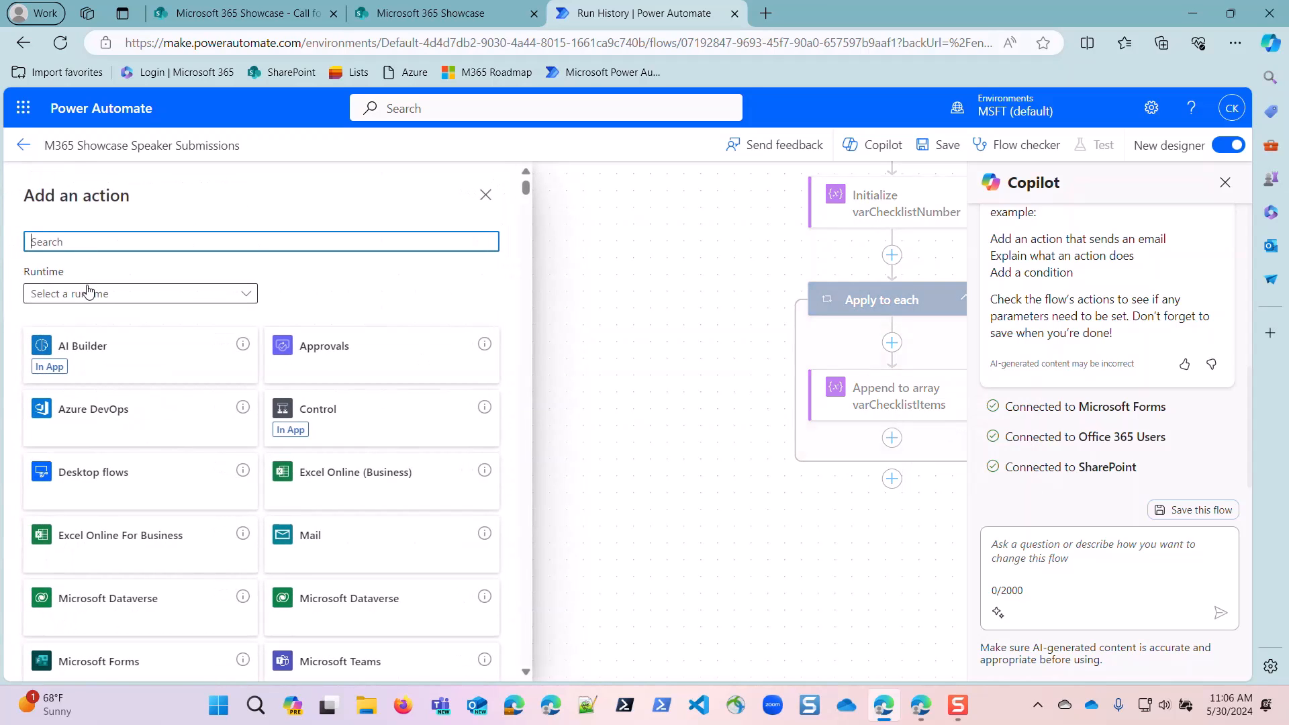
{"action": "type", "text": "increme"}
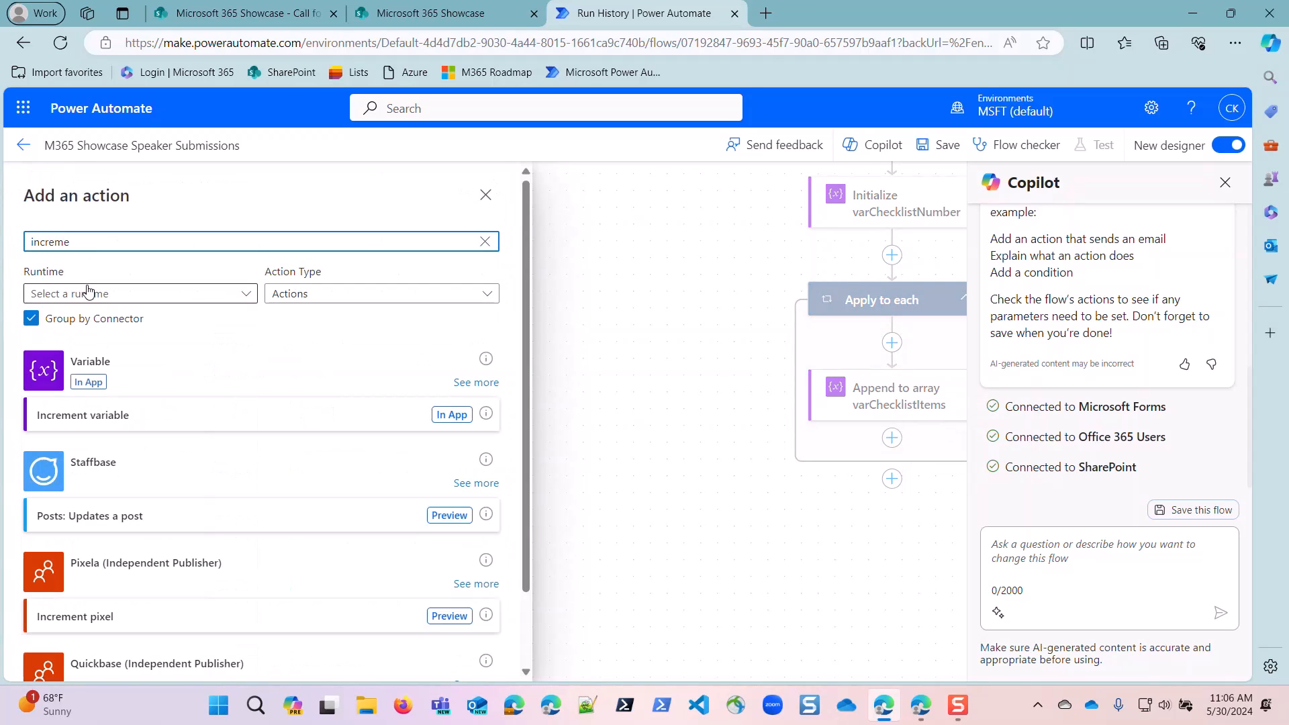
{"action": "left_click", "coordinate": [86, 414]}
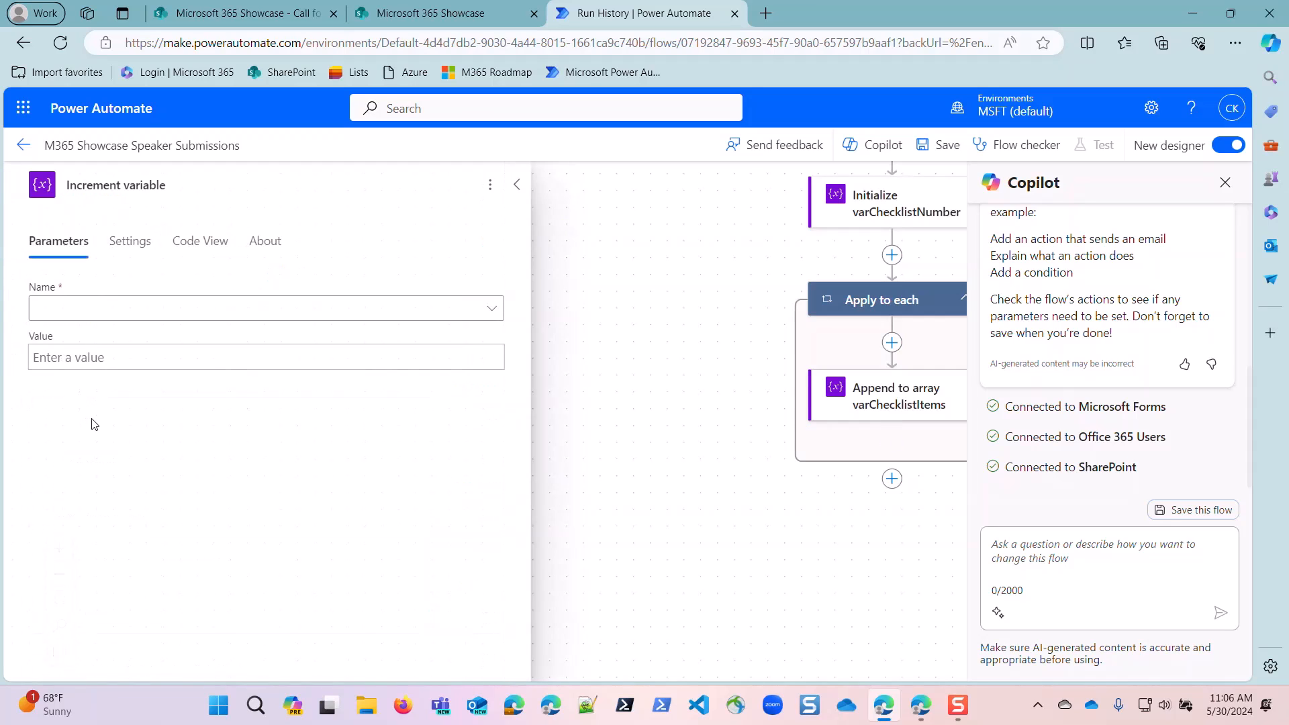
{"action": "left_click", "coordinate": [98, 306]}
{"action": "left_click", "coordinate": [101, 338]}
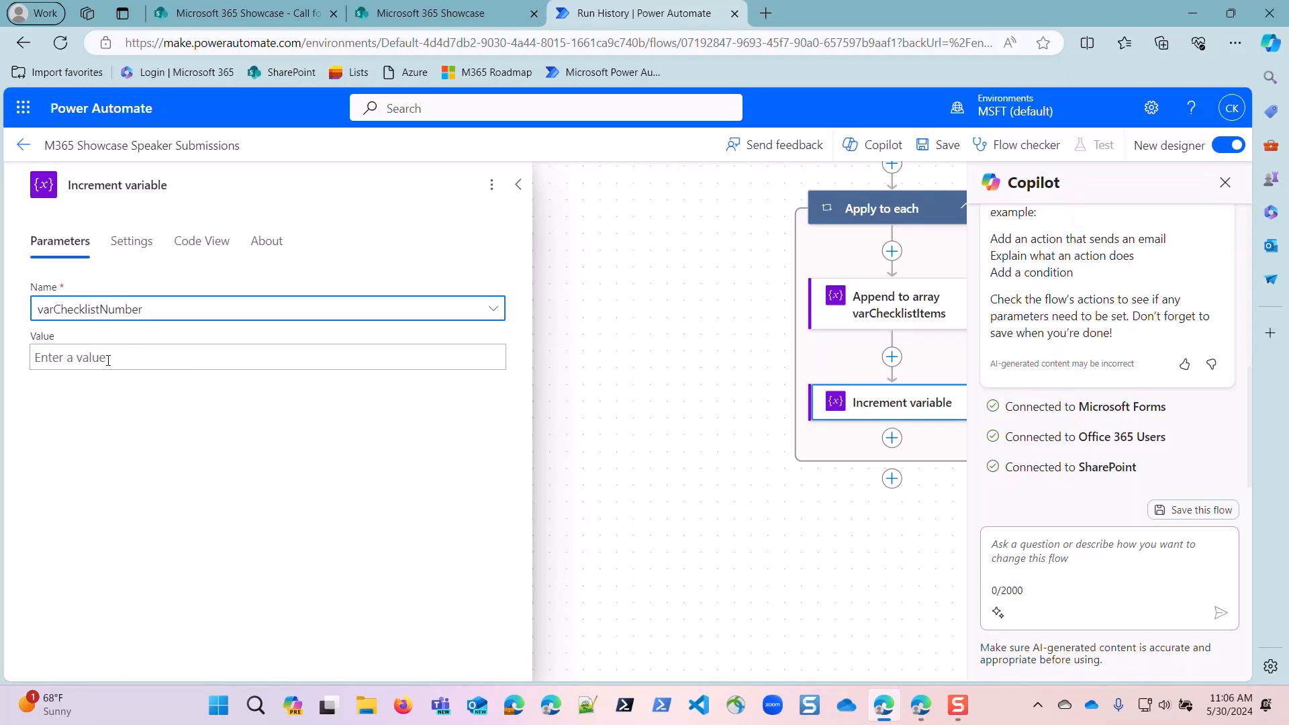
{"action": "left_click", "coordinate": [107, 360]}
{"action": "type", "text": "1"}
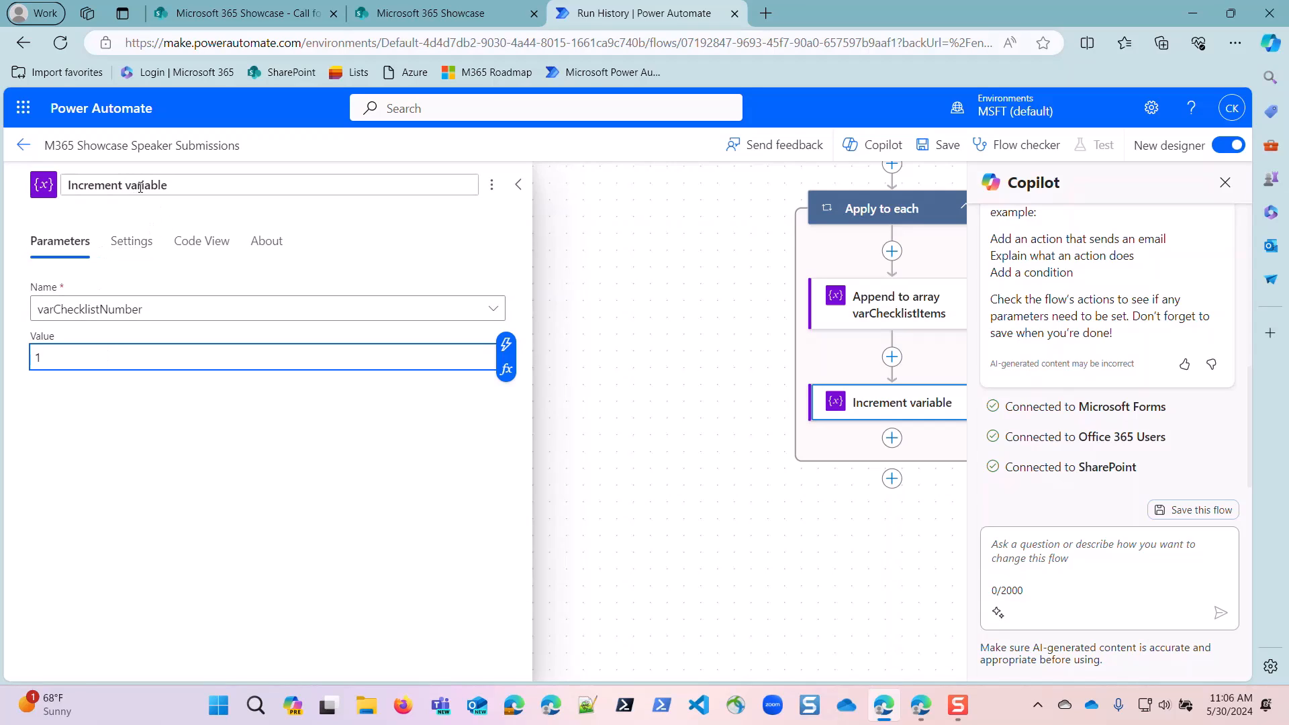
Rename the increment action to "Increment varChecklistNumber" and close its settings.
{"action": "left_click_drag", "start_coordinate": [143, 186], "coordinate": [313, 201]}
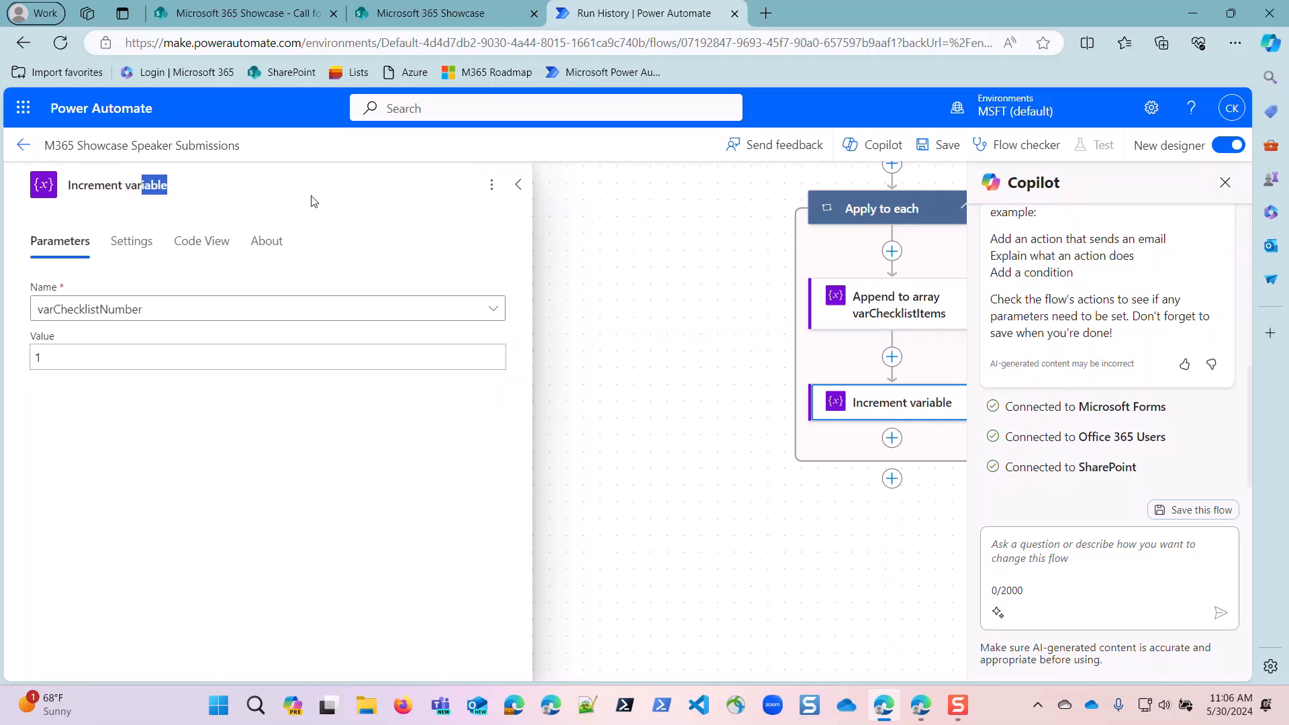
{"action": "type", "text": "Checklist"}
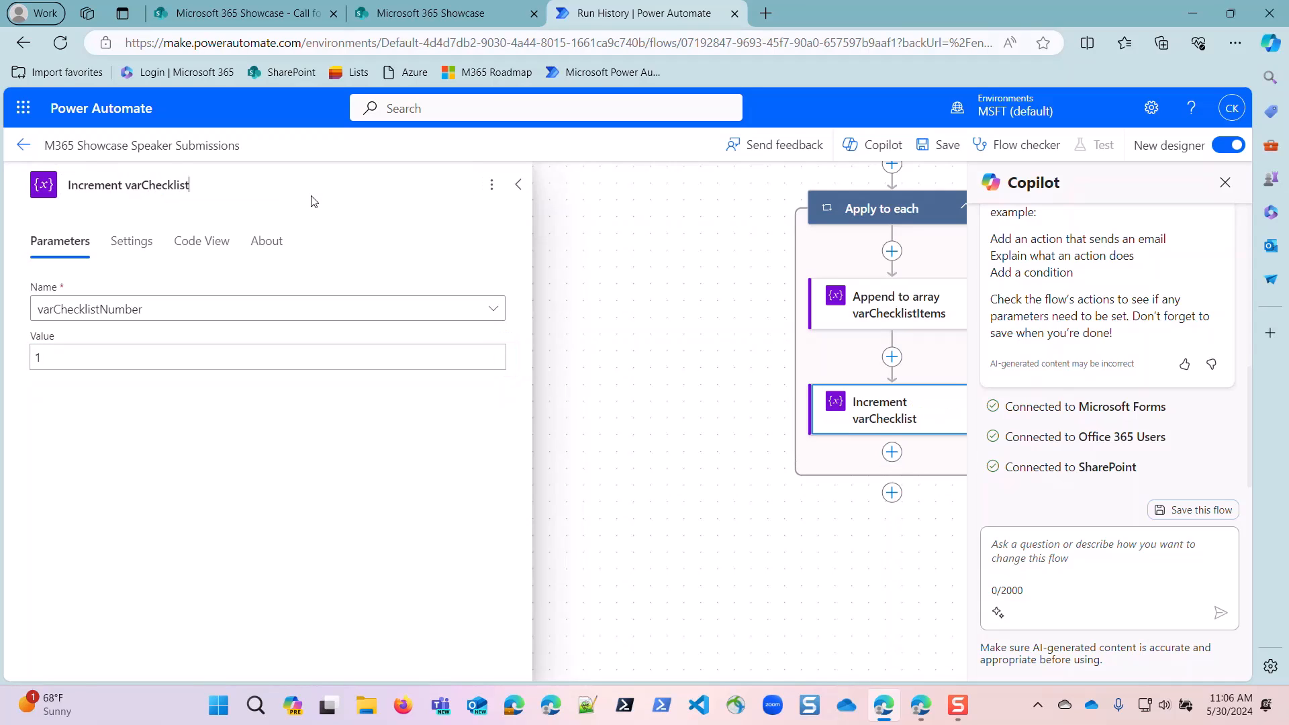
{"action": "type", "text": "Number"}
{"action": "left_click", "coordinate": [709, 491]}
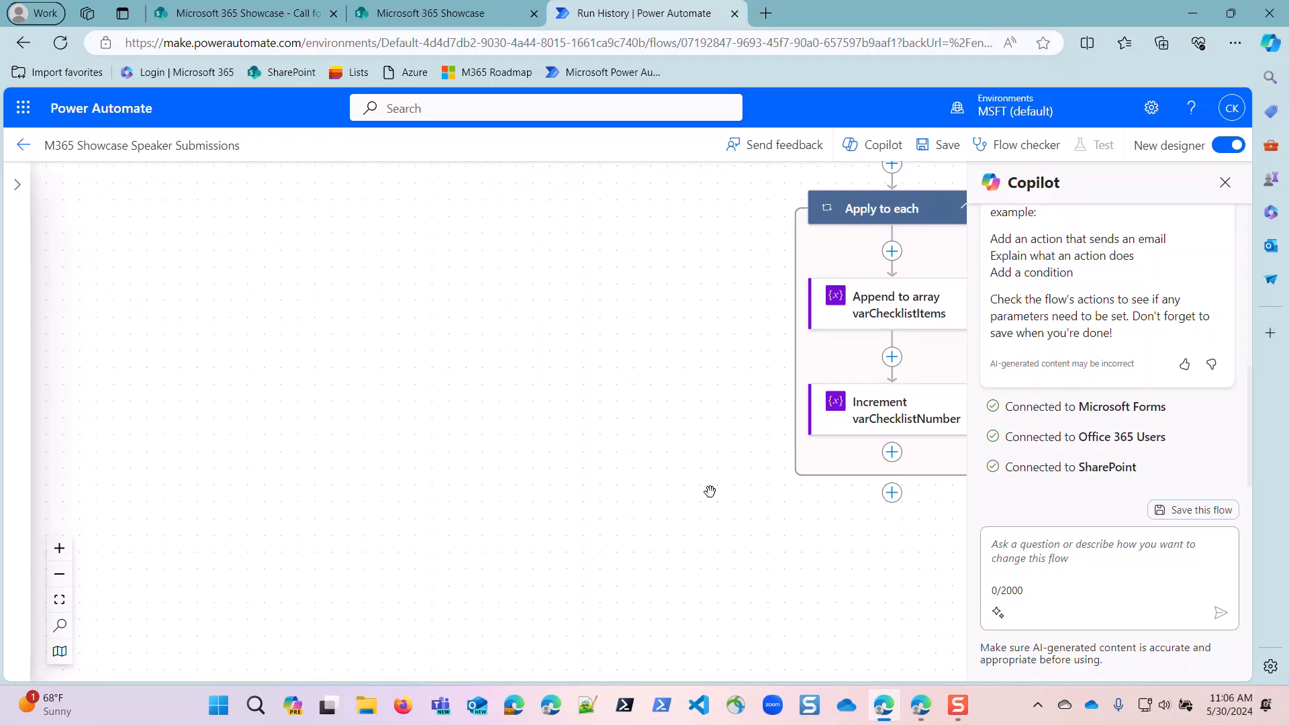
Add the Planner "Create a task" action after the Apply to each loop.
{"action": "left_click", "coordinate": [891, 494]}
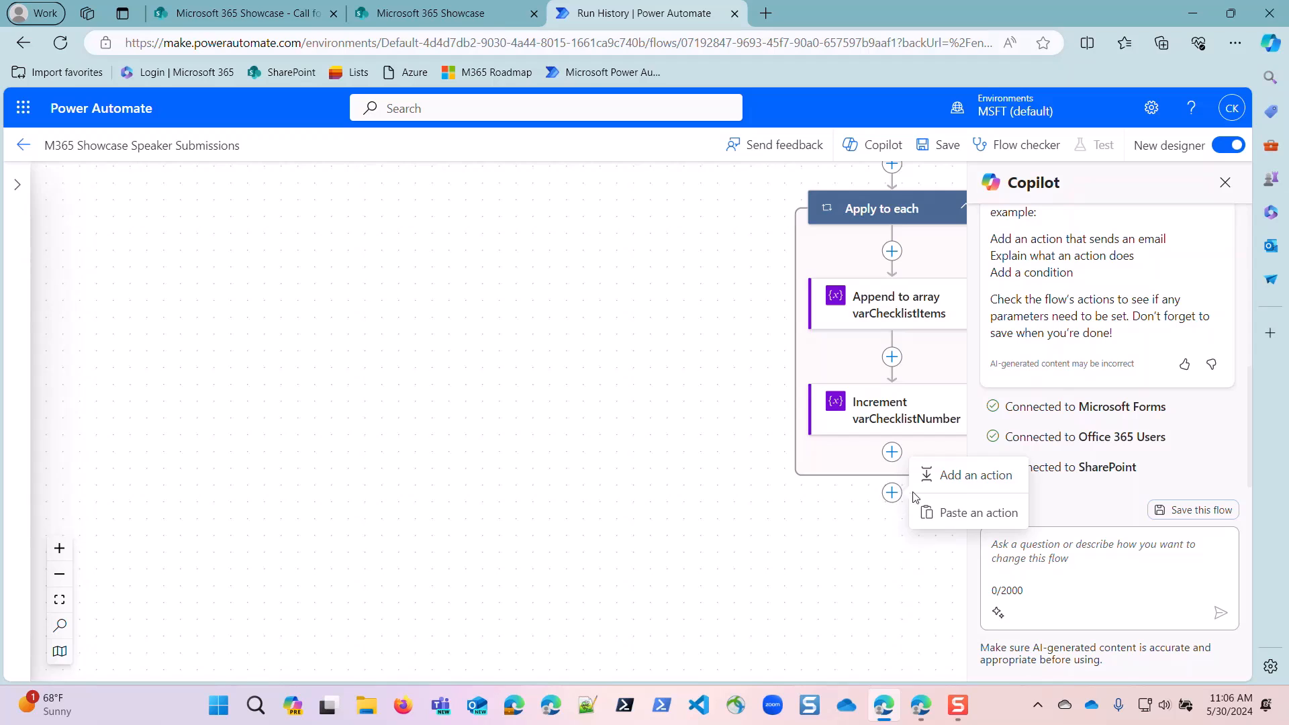
{"action": "left_click", "coordinate": [953, 476]}
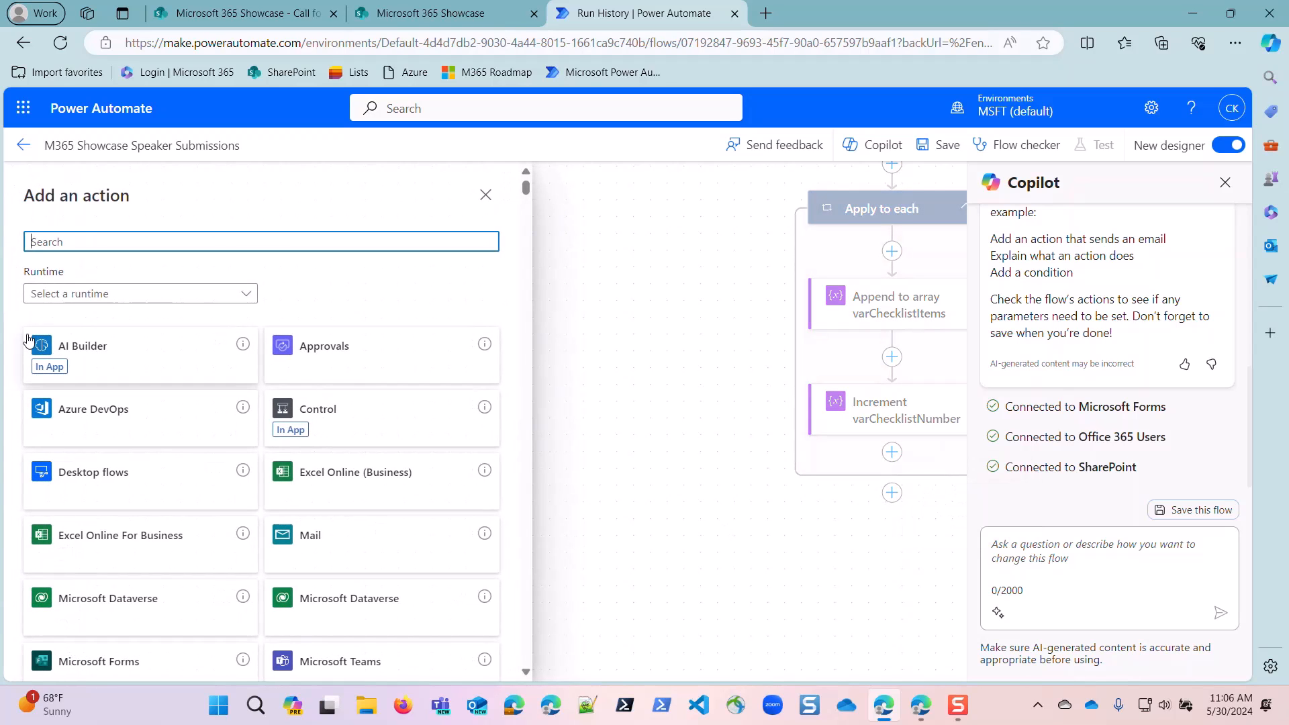
{"action": "type", "text": "cre"}
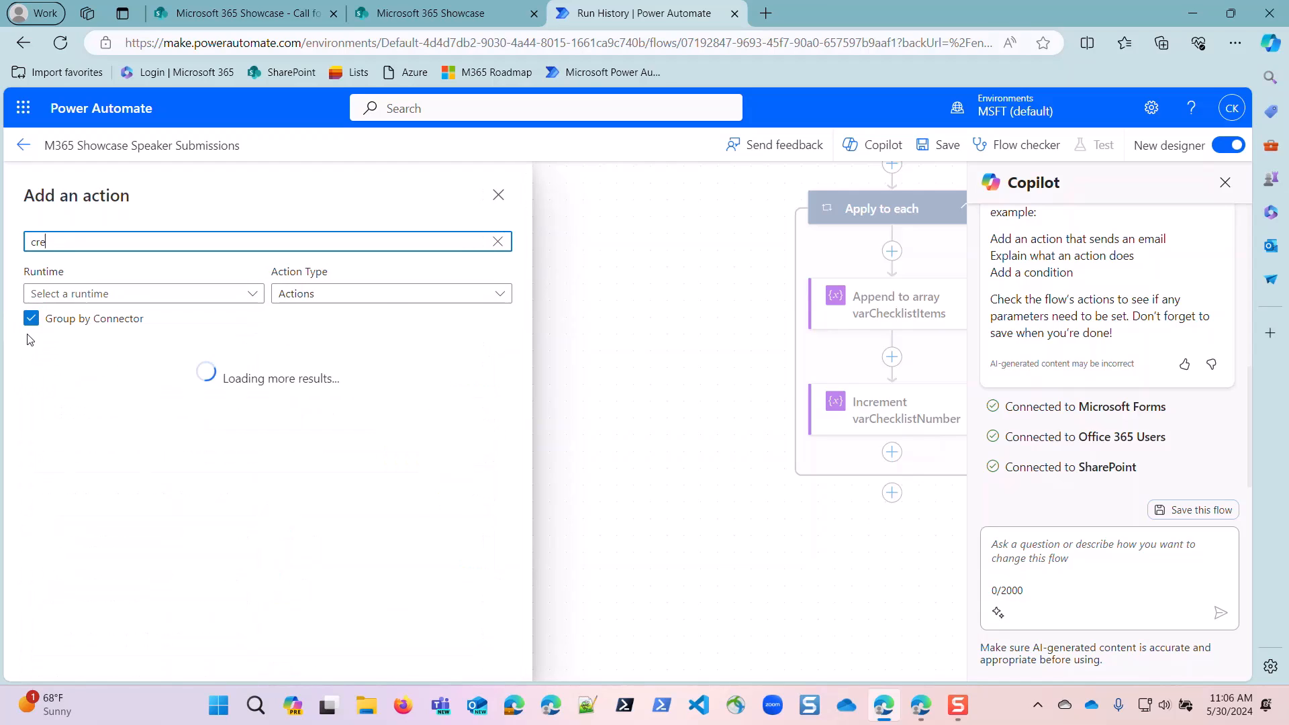
{"action": "type", "text": "ate tea"}
{"action": "key", "text": "BackSpace"}
{"action": "key", "text": "BackSpace"}
{"action": "type", "text": "ask"}
{"action": "left_click", "coordinate": [57, 415]}
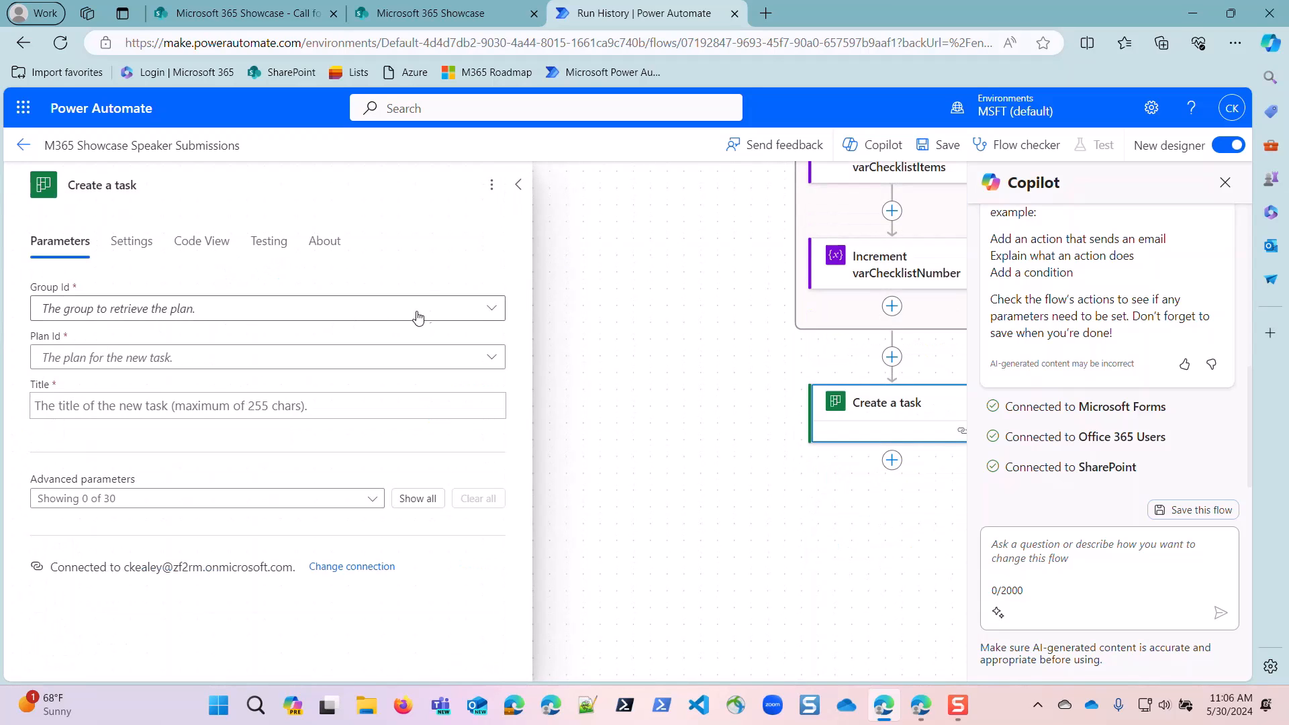
Set the new task's group to Microsoft 365 Showcase and its plan to M365 Showcase Planner.
{"action": "left_click", "coordinate": [492, 309]}
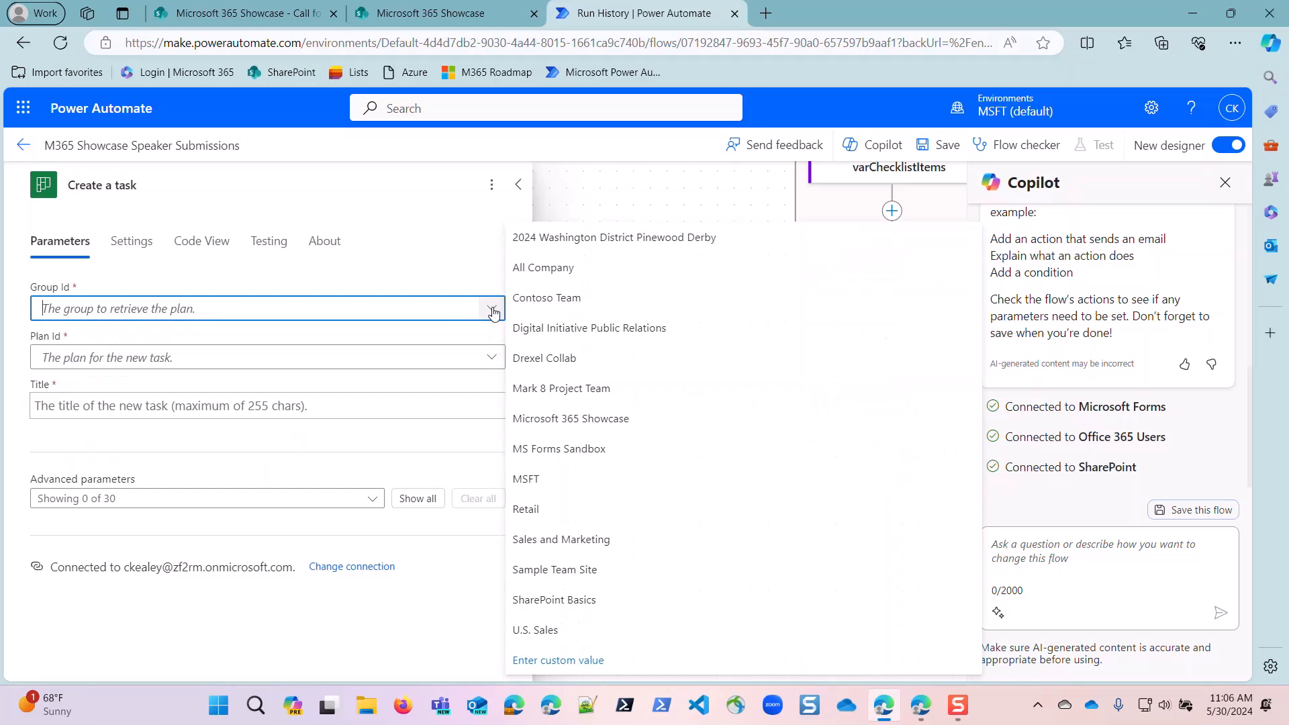
{"action": "left_click", "coordinate": [552, 416]}
{"action": "left_click", "coordinate": [204, 359]}
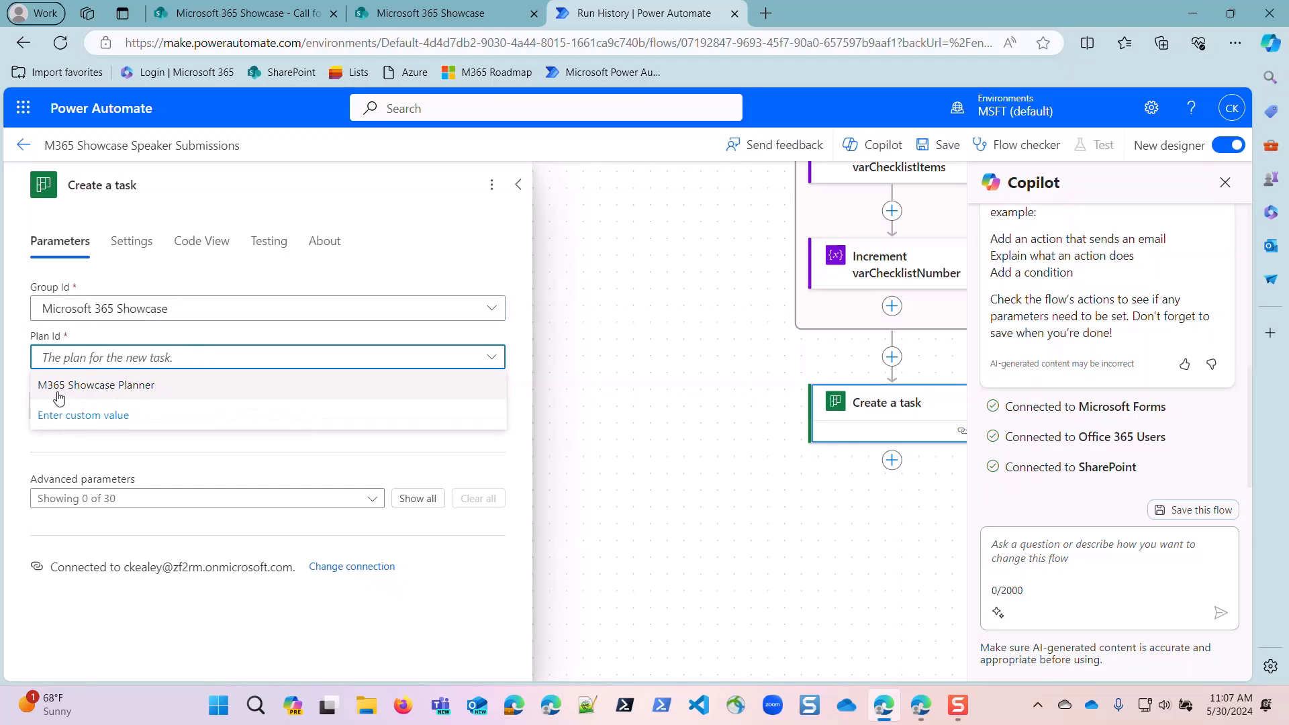
{"action": "left_click", "coordinate": [85, 386]}
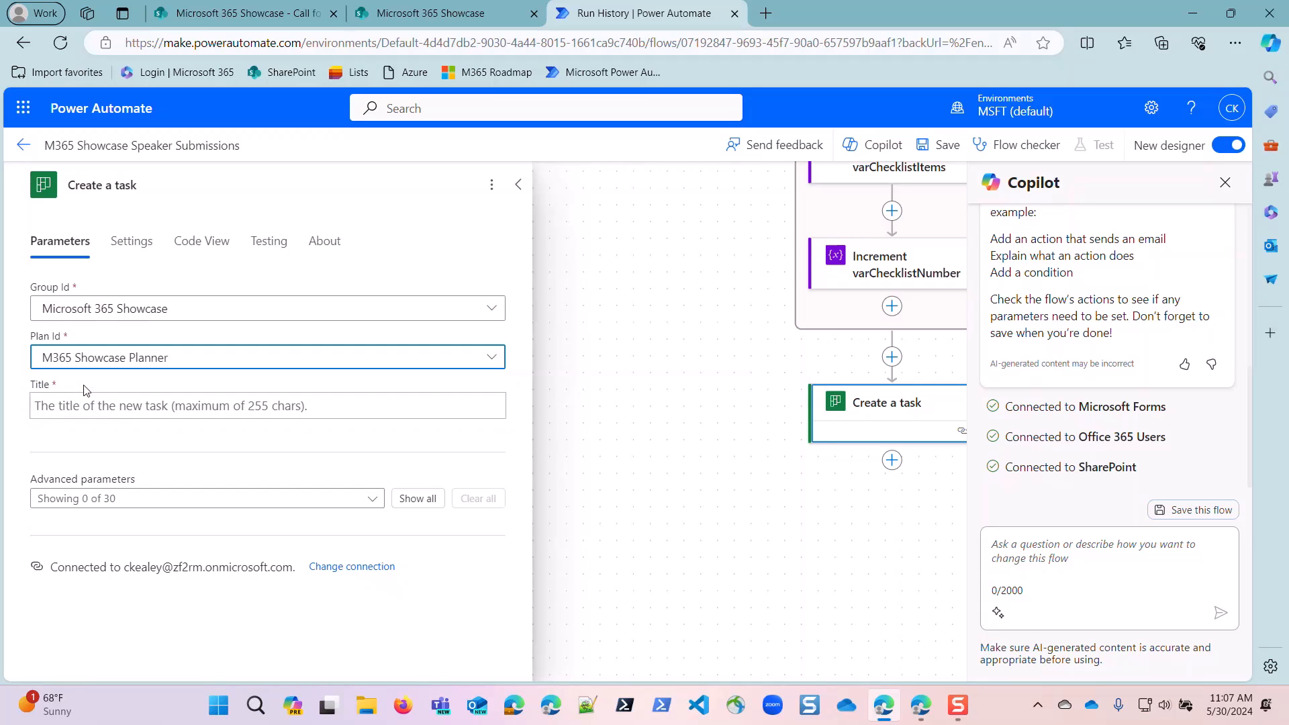
Insert the "Title or topic (10 words or less)" answer from Get response details into the task title.
{"action": "left_click", "coordinate": [99, 406]}
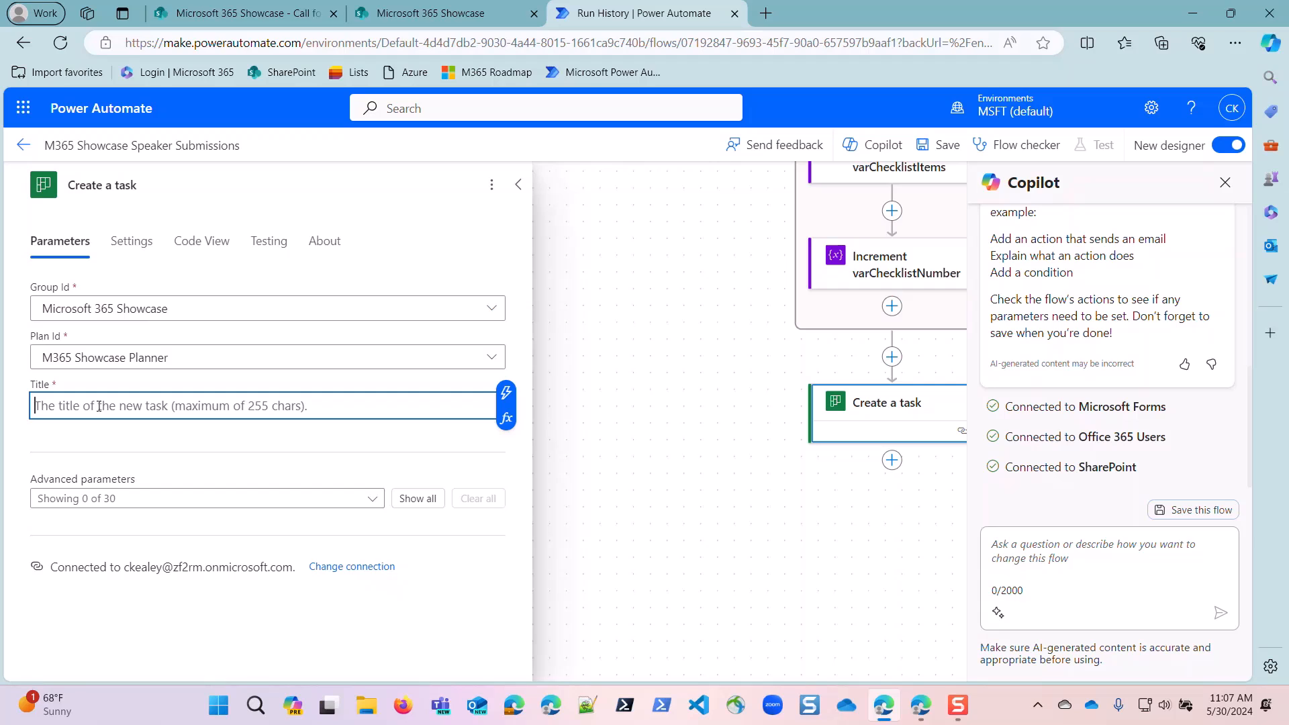
{"action": "left_click", "coordinate": [507, 392]}
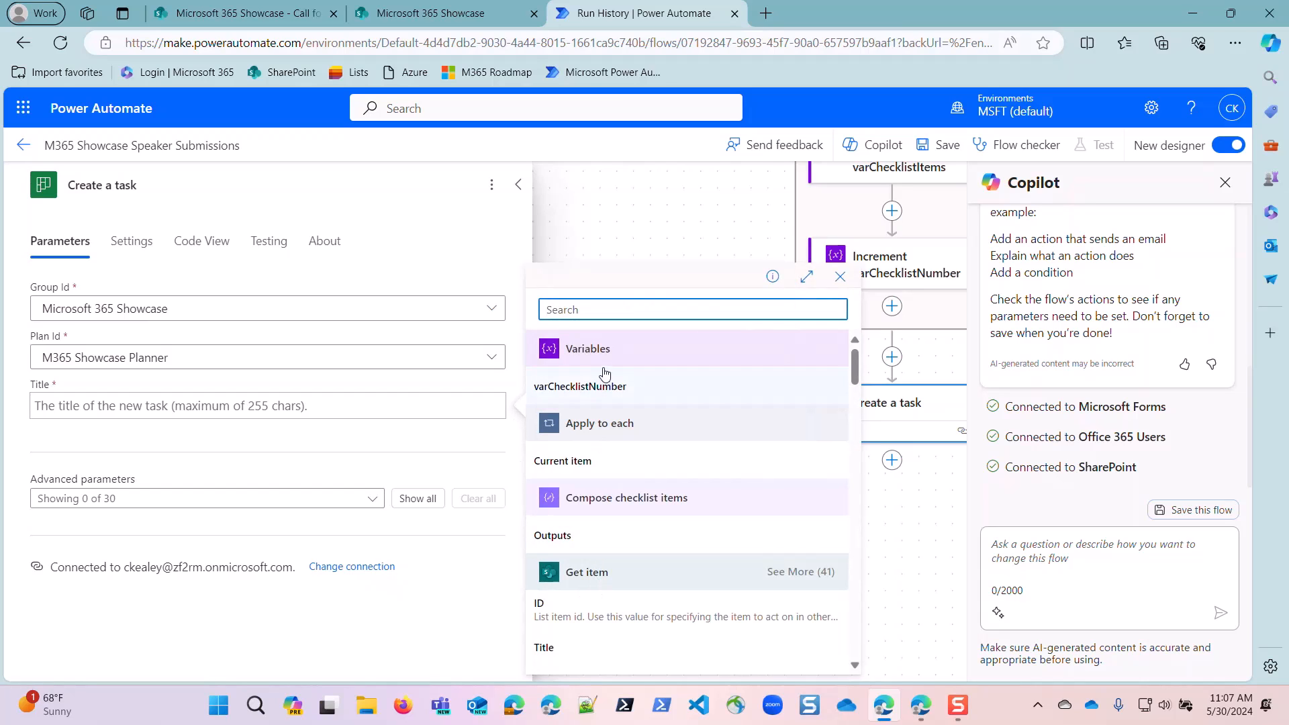
{"action": "type", "text": "t"}
{"action": "key", "text": "BackSpace"}
{"action": "type", "text": "to"}
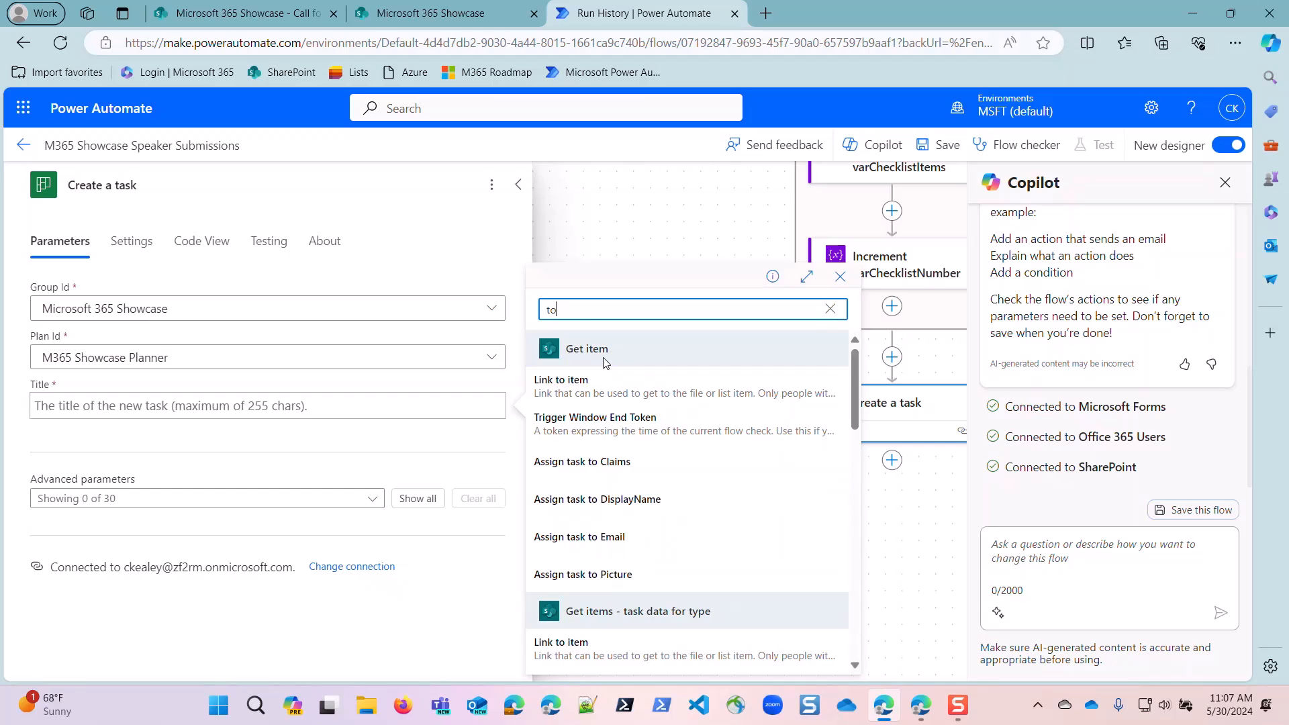
{"action": "type", "text": "p"}
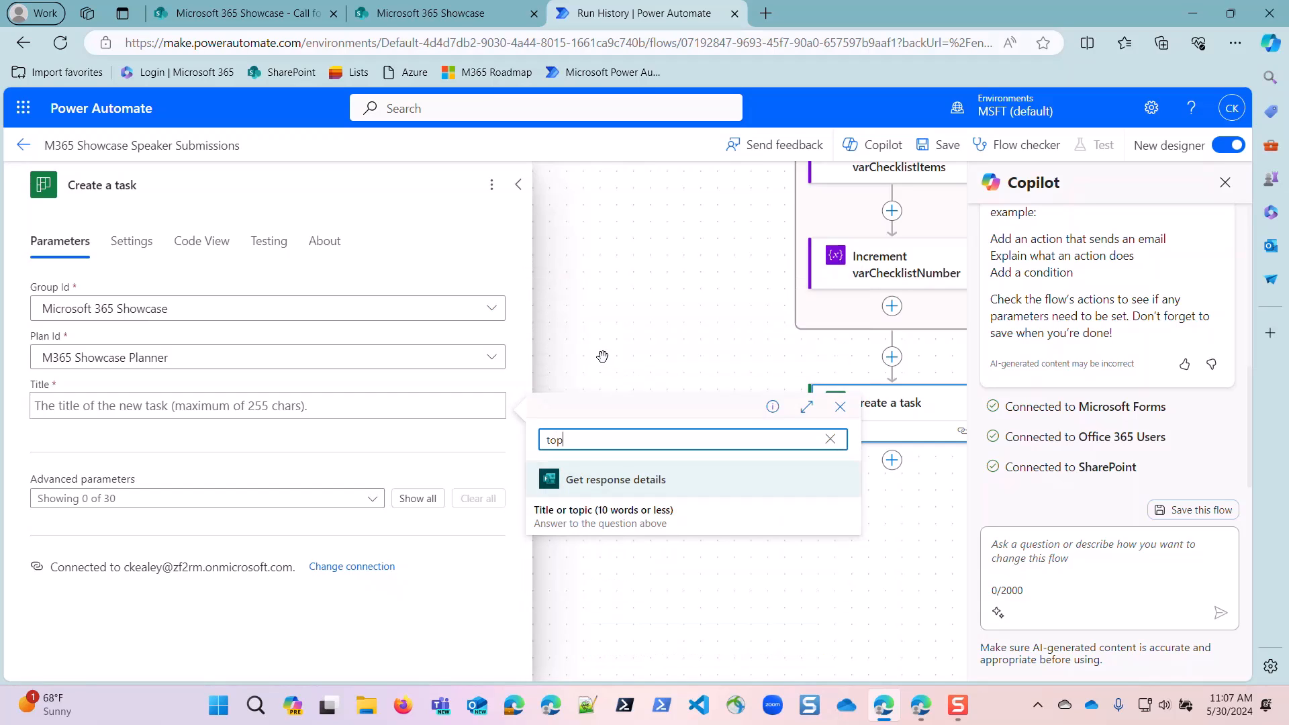
{"action": "left_click", "coordinate": [586, 516]}
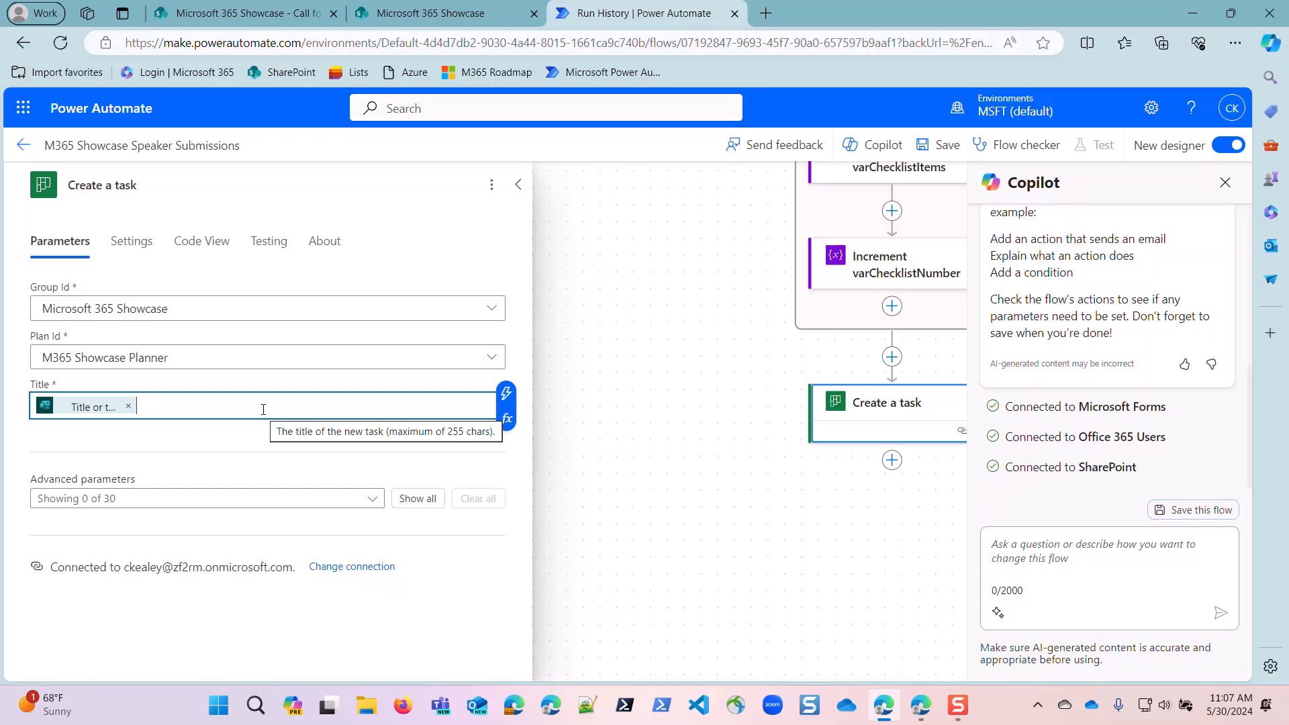
Append the Display Name from Get user profile (V2), in parentheses, to the task title.
{"action": "type", "text": "("}
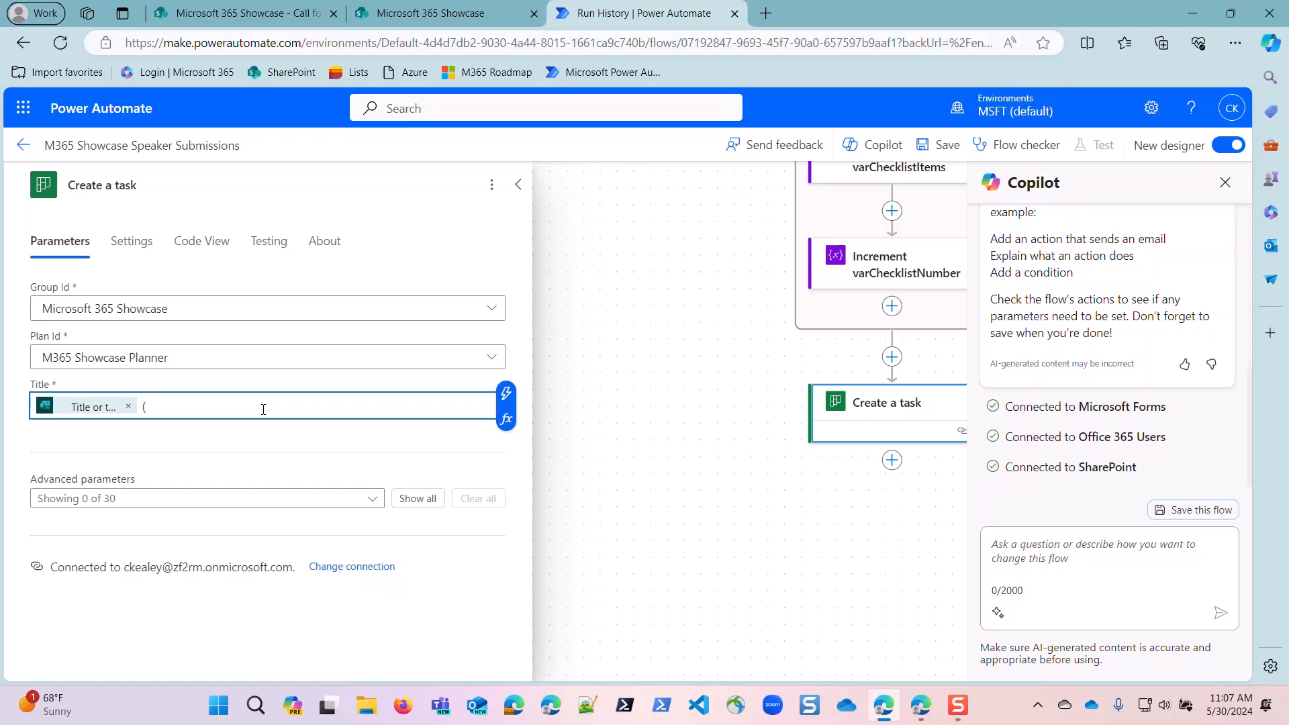
{"action": "left_click", "coordinate": [506, 393]}
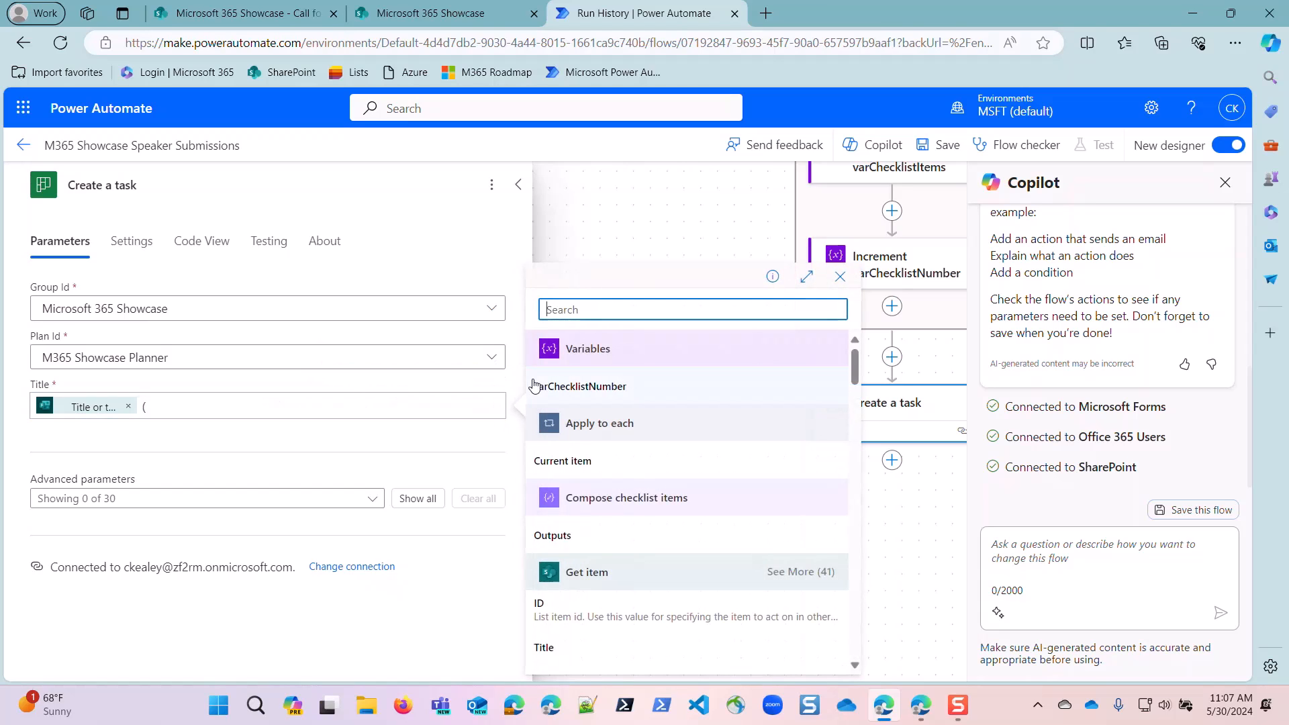
{"action": "type", "text": "displ"}
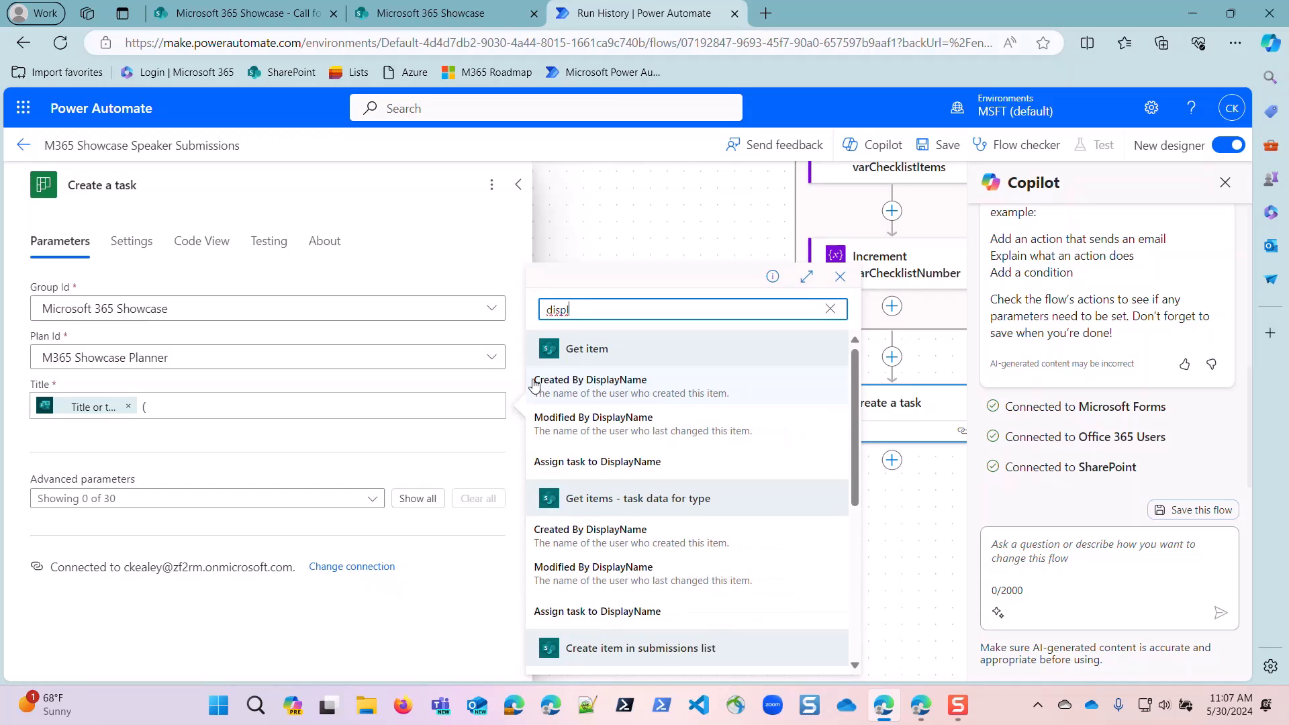
{"action": "type", "text": "ayname"}
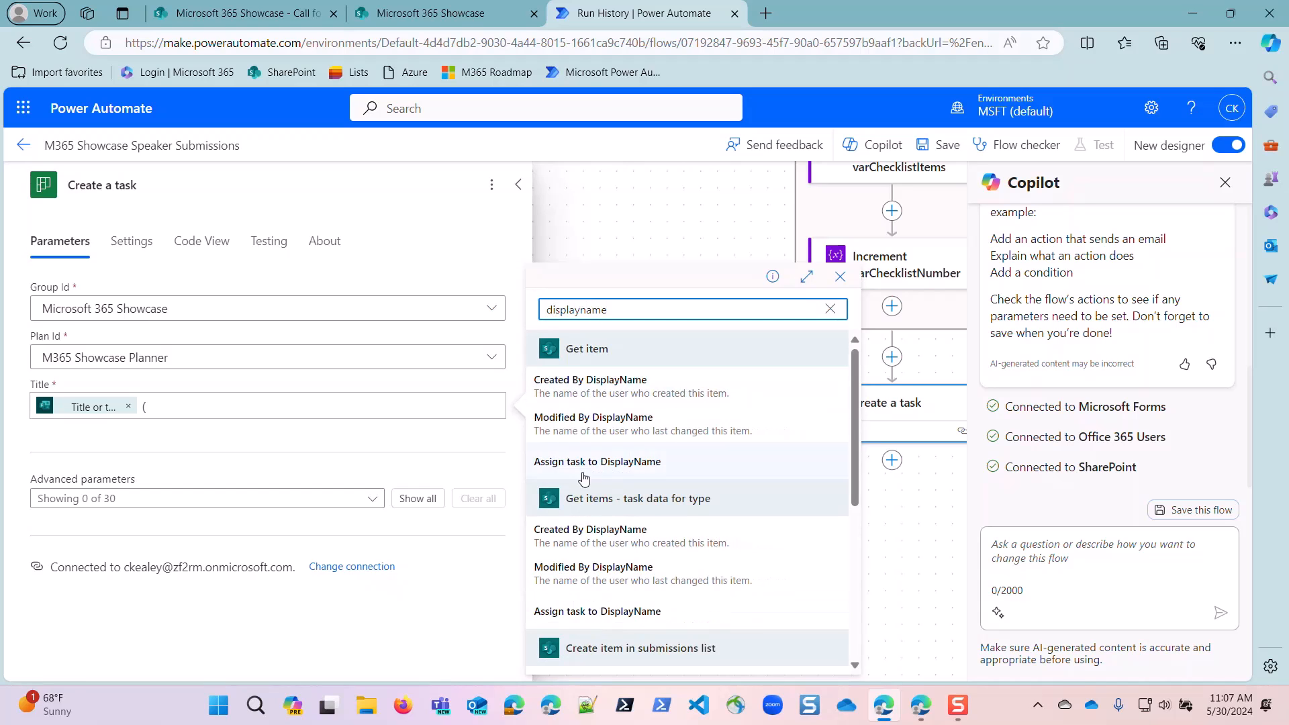
{"action": "scroll", "coordinate": [583, 478], "scroll_direction": "down", "scroll_amount": 5}
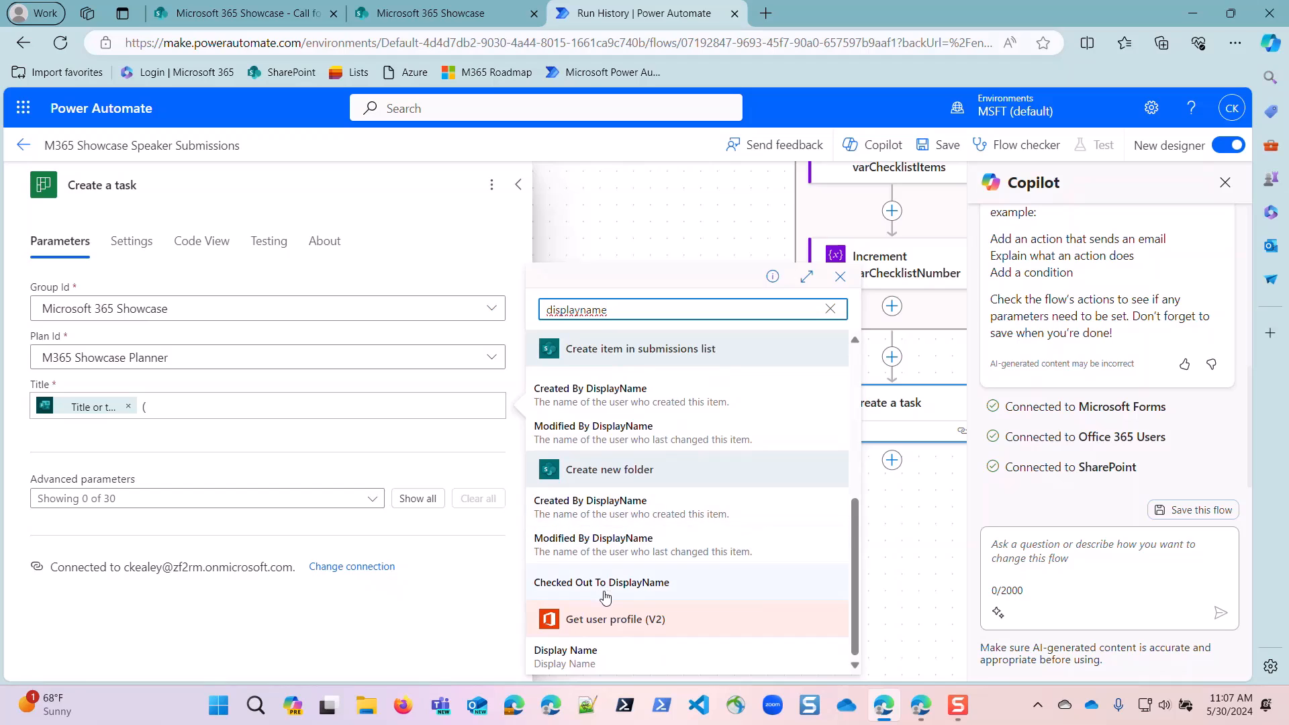
{"action": "left_click", "coordinate": [584, 667]}
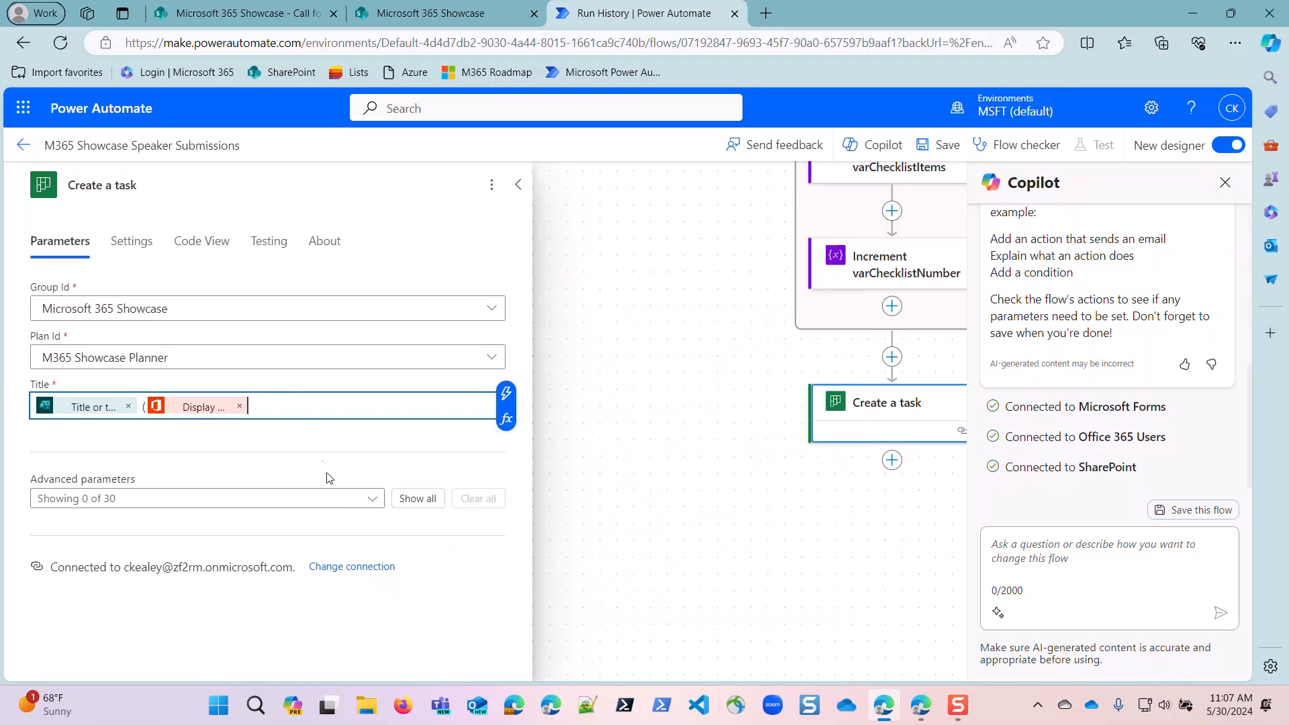
{"action": "type", "text": ")"}
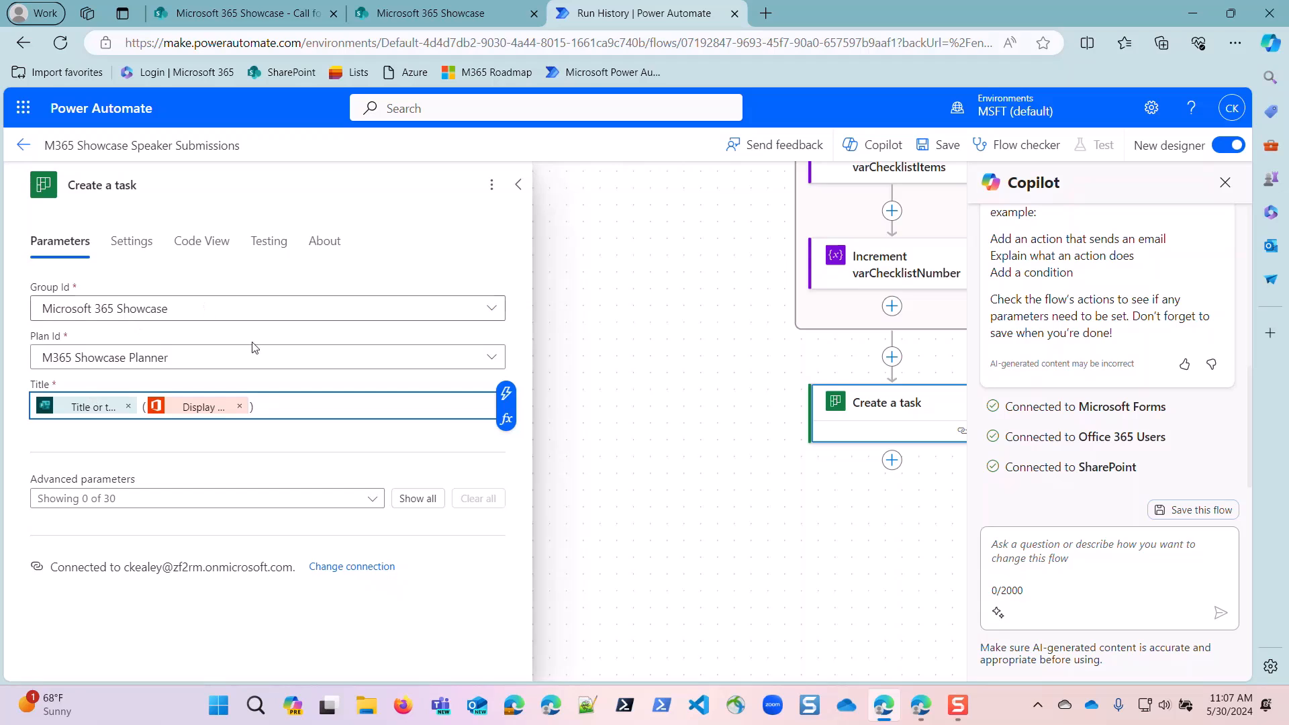
Show all advanced parameters of Create a task and set Assigned User Ids to "Assign task to Email" from Get item.
{"action": "left_click", "coordinate": [428, 500]}
{"action": "scroll", "coordinate": [274, 534], "scroll_direction": "down", "scroll_amount": 3}
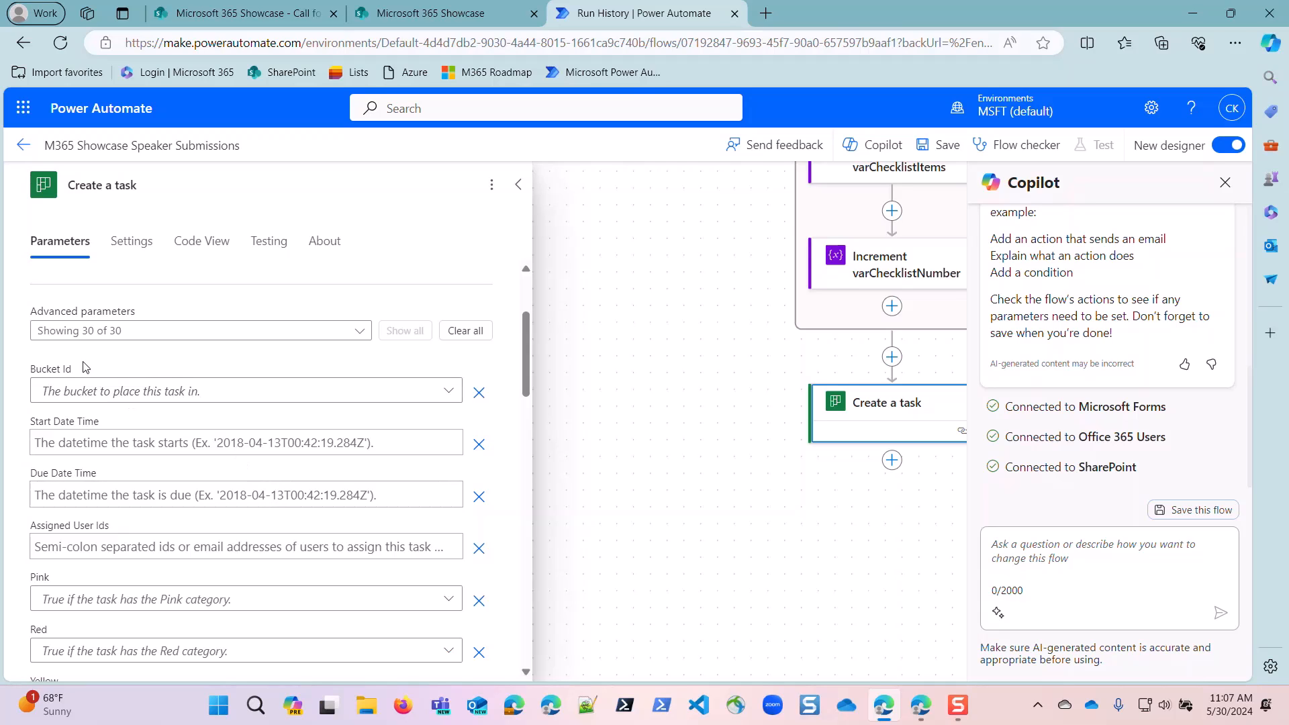
{"action": "scroll", "coordinate": [91, 442], "scroll_direction": "down", "scroll_amount": 1}
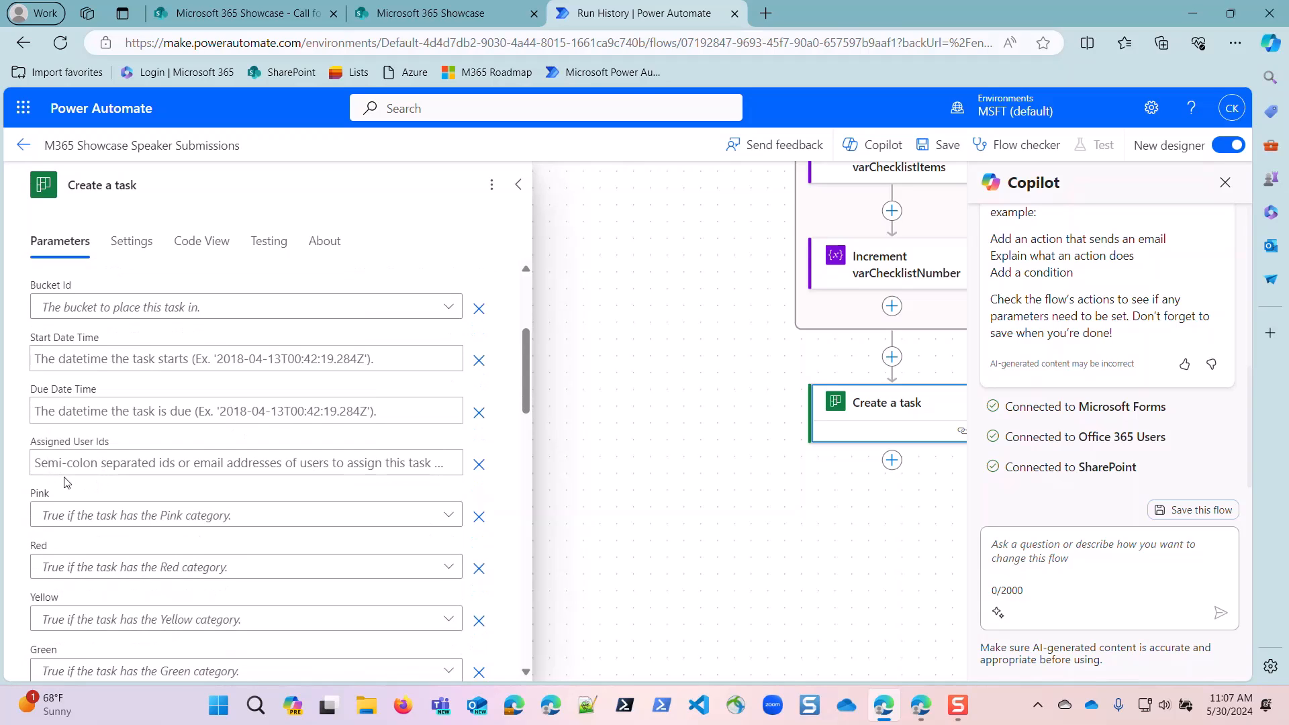
{"action": "left_click", "coordinate": [67, 463]}
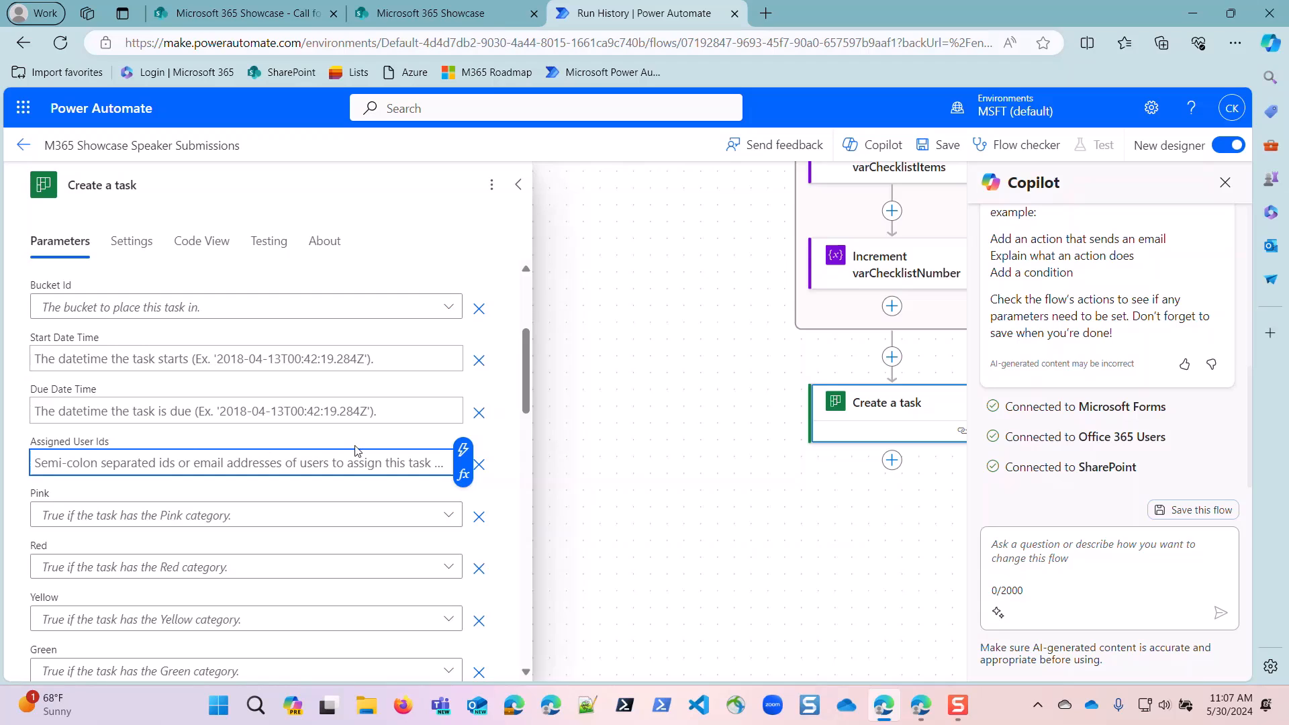
{"action": "left_click", "coordinate": [463, 475]}
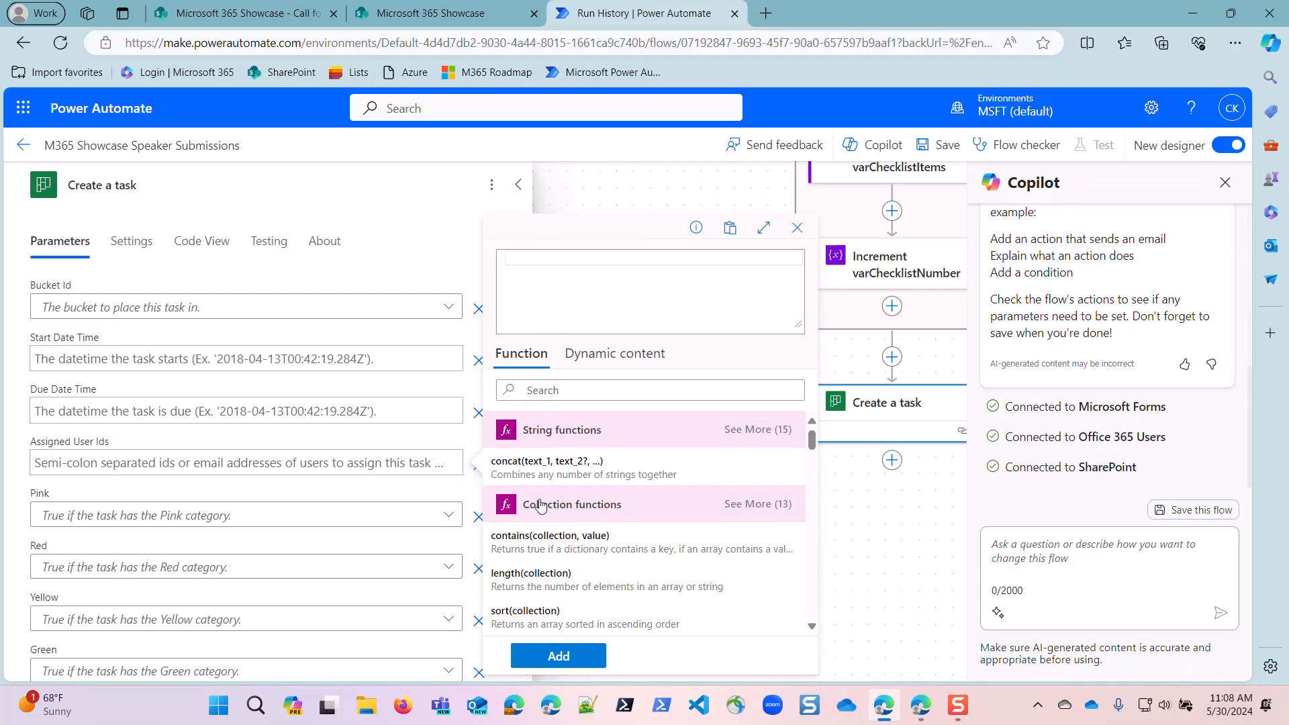
{"action": "left_click", "coordinate": [799, 230]}
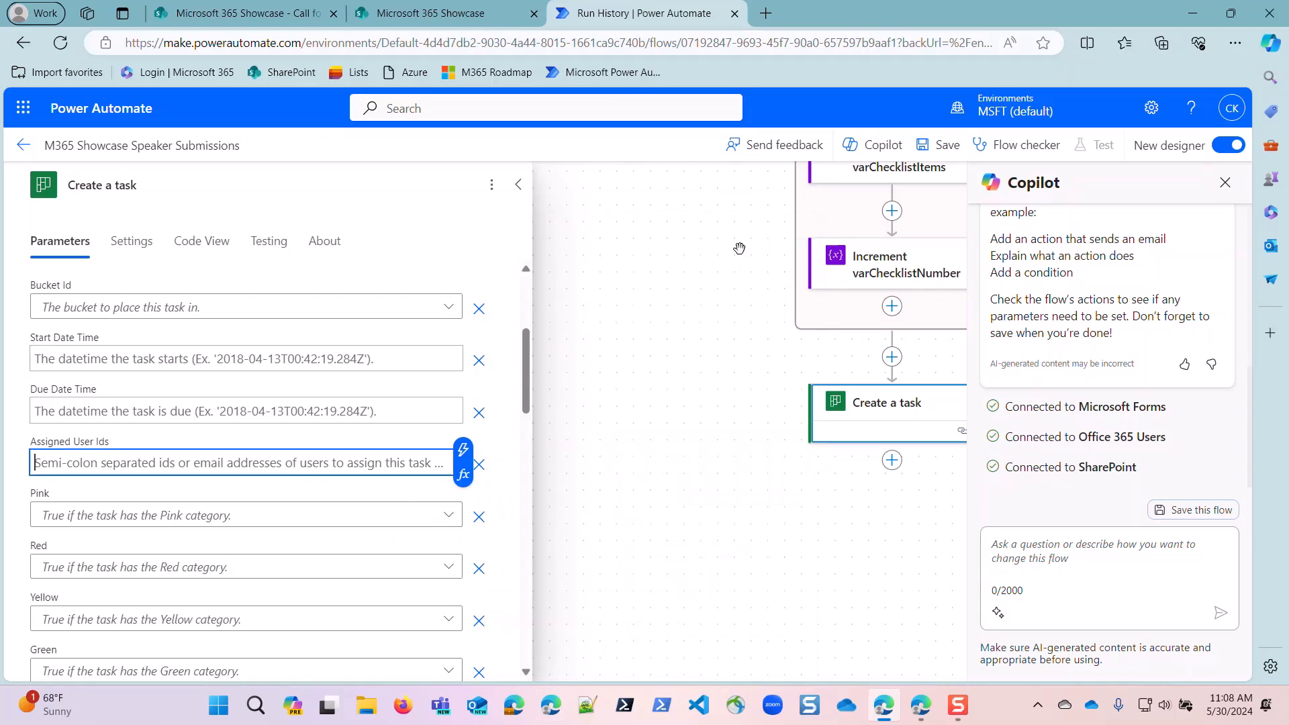
{"action": "left_click", "coordinate": [459, 452]}
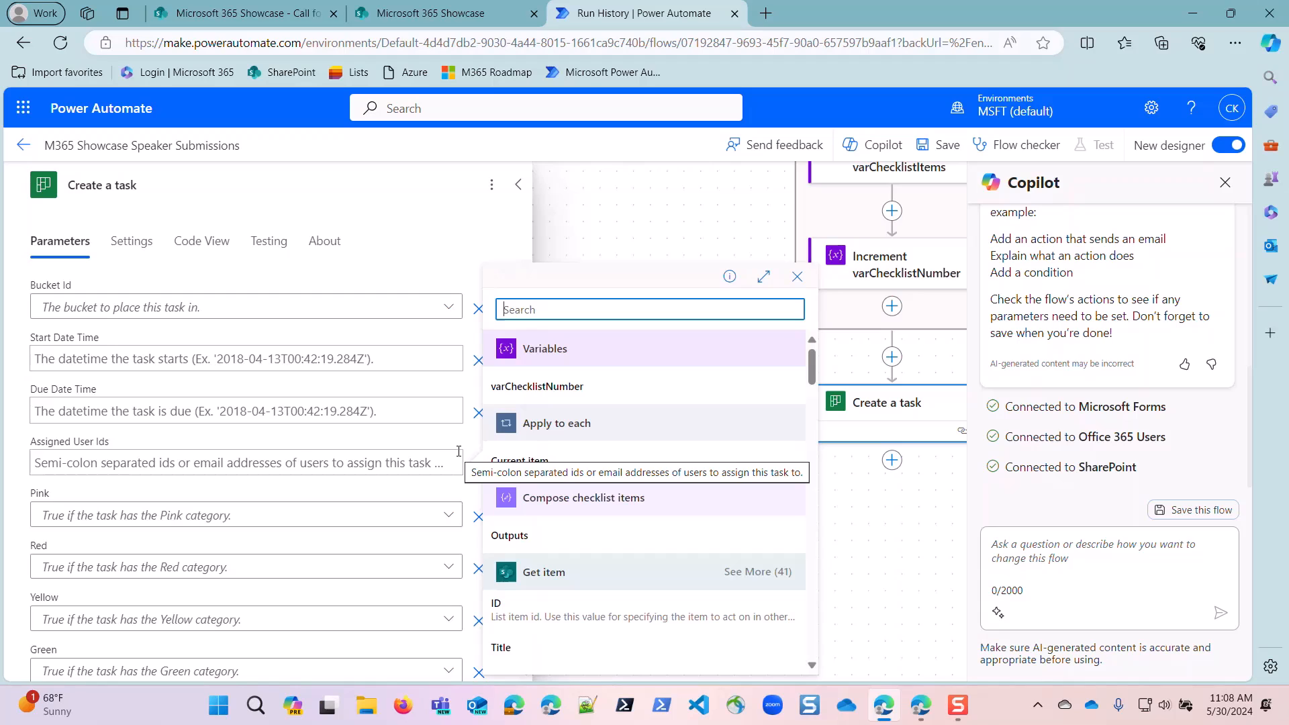
{"action": "type", "text": "assi"}
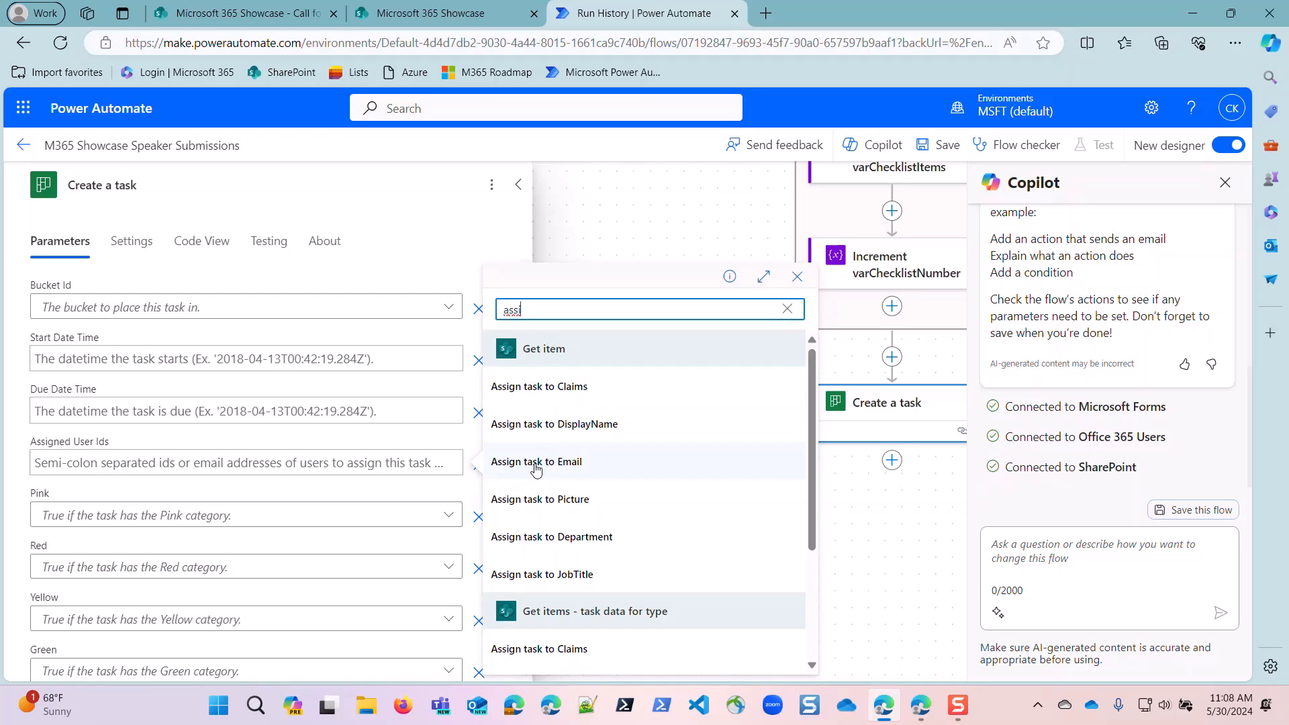
{"action": "left_click", "coordinate": [557, 466]}
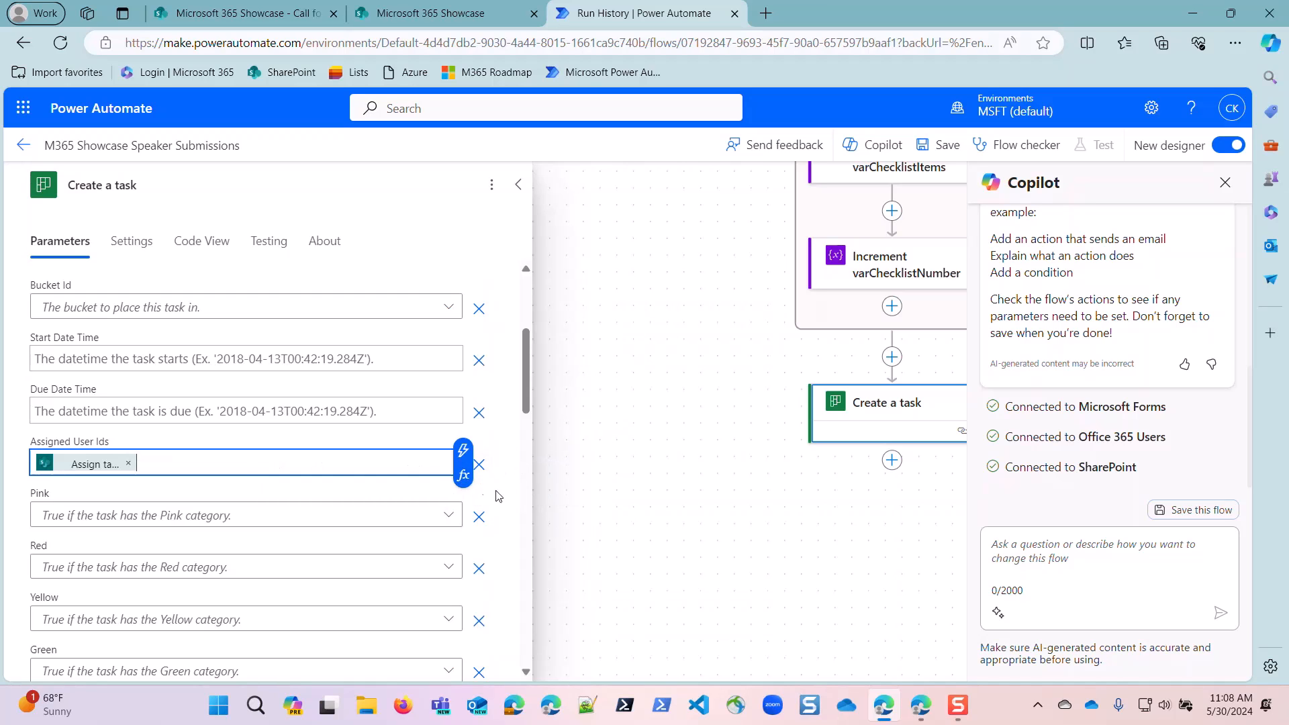
Look through the remaining advanced parameters of the Create a task action.
{"action": "scroll", "coordinate": [345, 524], "scroll_direction": "down", "scroll_amount": 6}
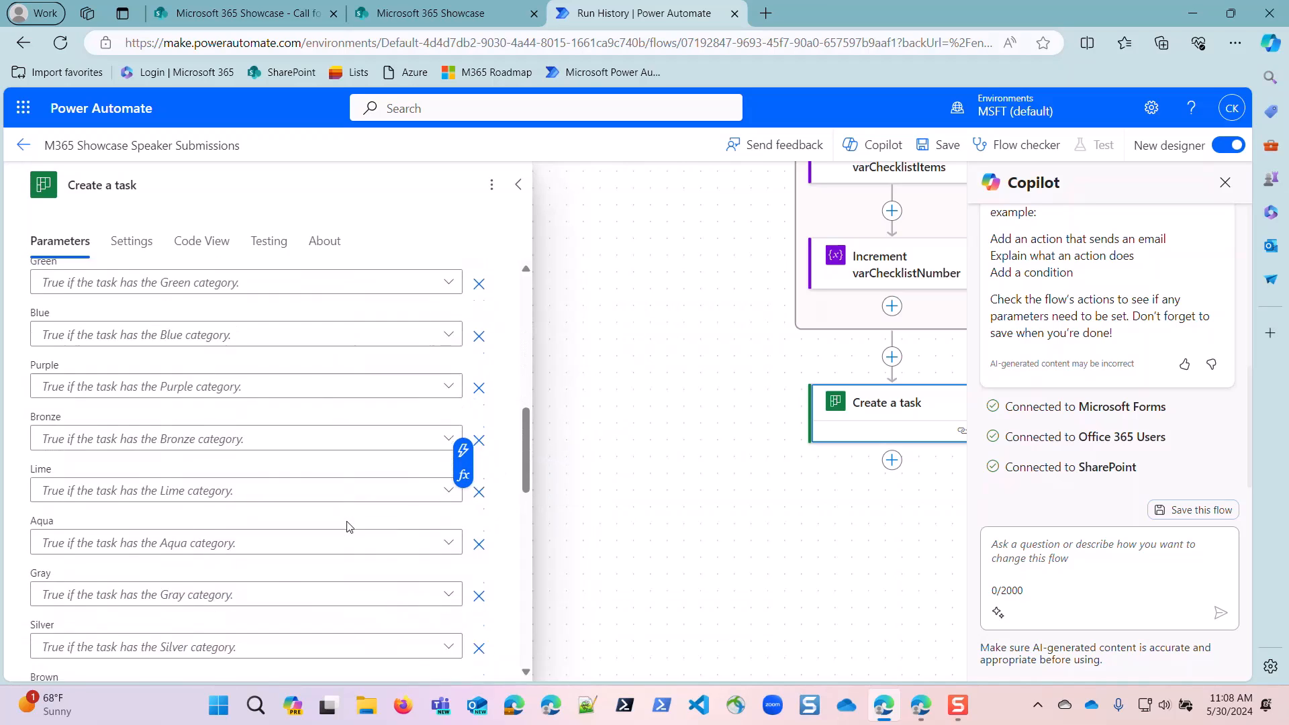
{"action": "scroll", "coordinate": [347, 515], "scroll_direction": "down", "scroll_amount": 10}
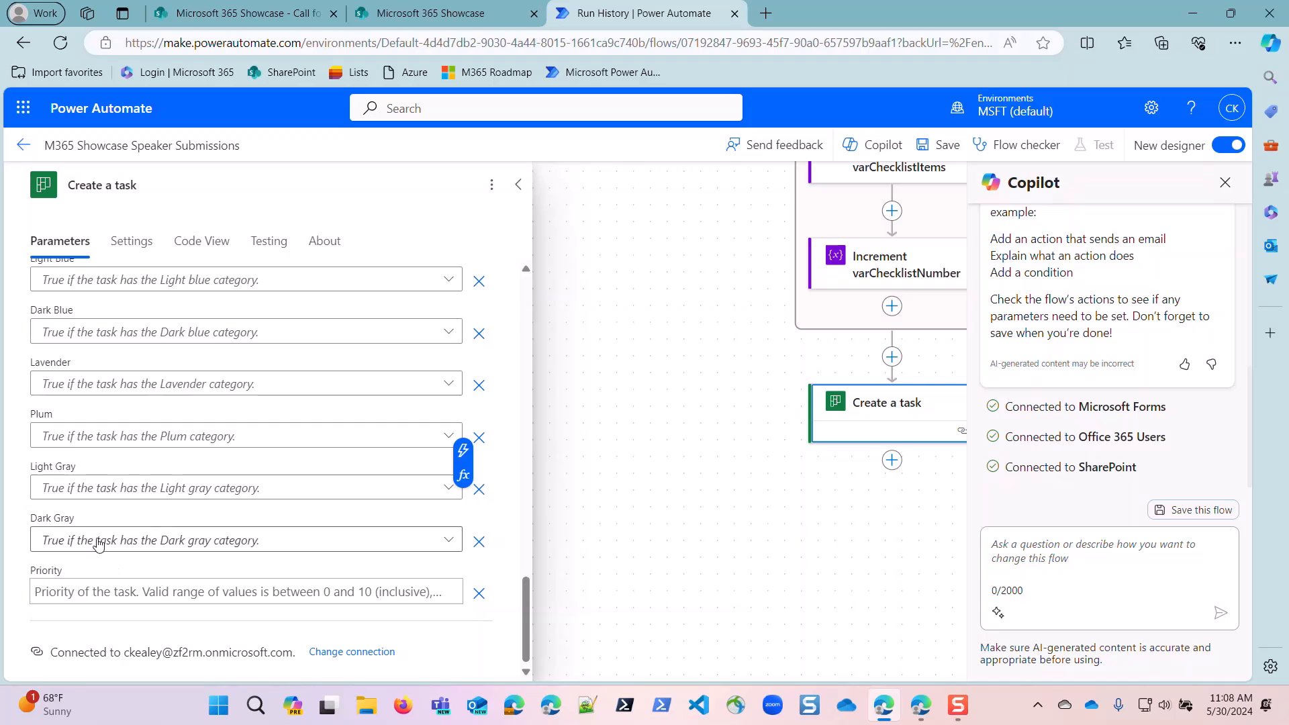
{"action": "scroll", "coordinate": [135, 531], "scroll_direction": "up", "scroll_amount": 10}
{"action": "scroll", "coordinate": [159, 497], "scroll_direction": "up", "scroll_amount": 10}
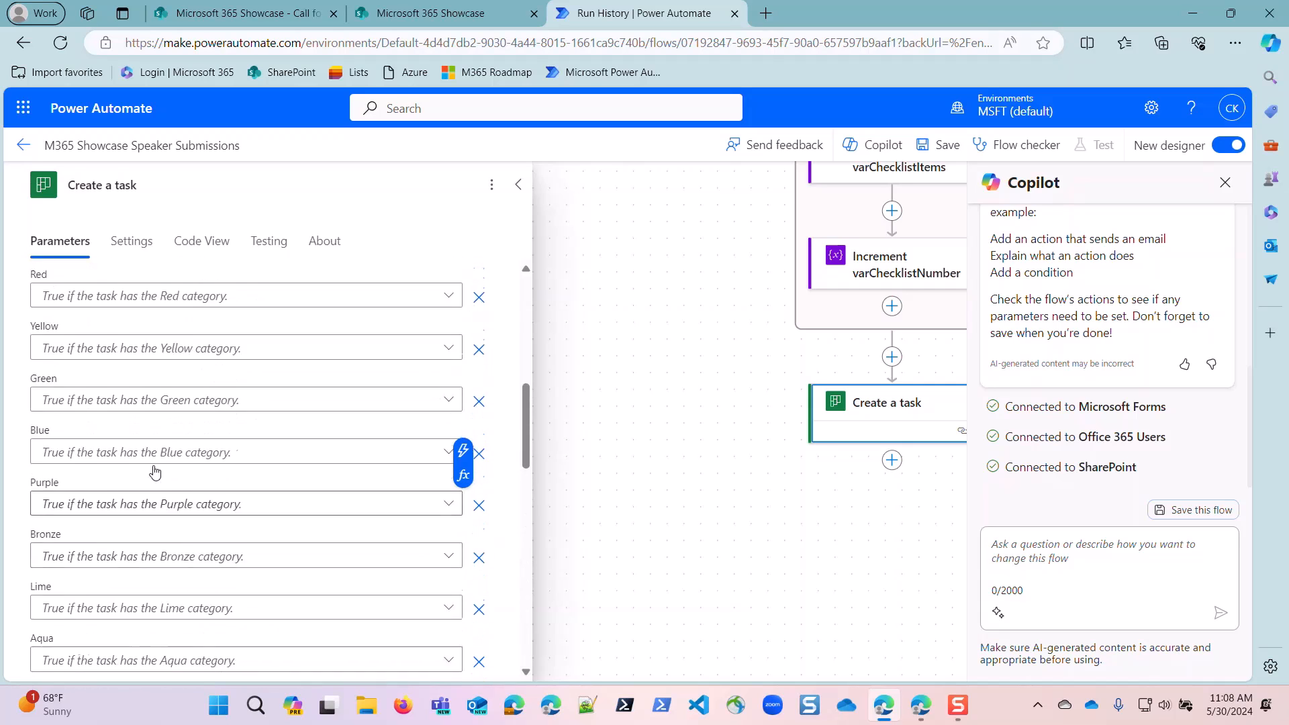
{"action": "scroll", "coordinate": [158, 484], "scroll_direction": "down", "scroll_amount": 4}
{"action": "scroll", "coordinate": [155, 473], "scroll_direction": "up", "scroll_amount": 5}
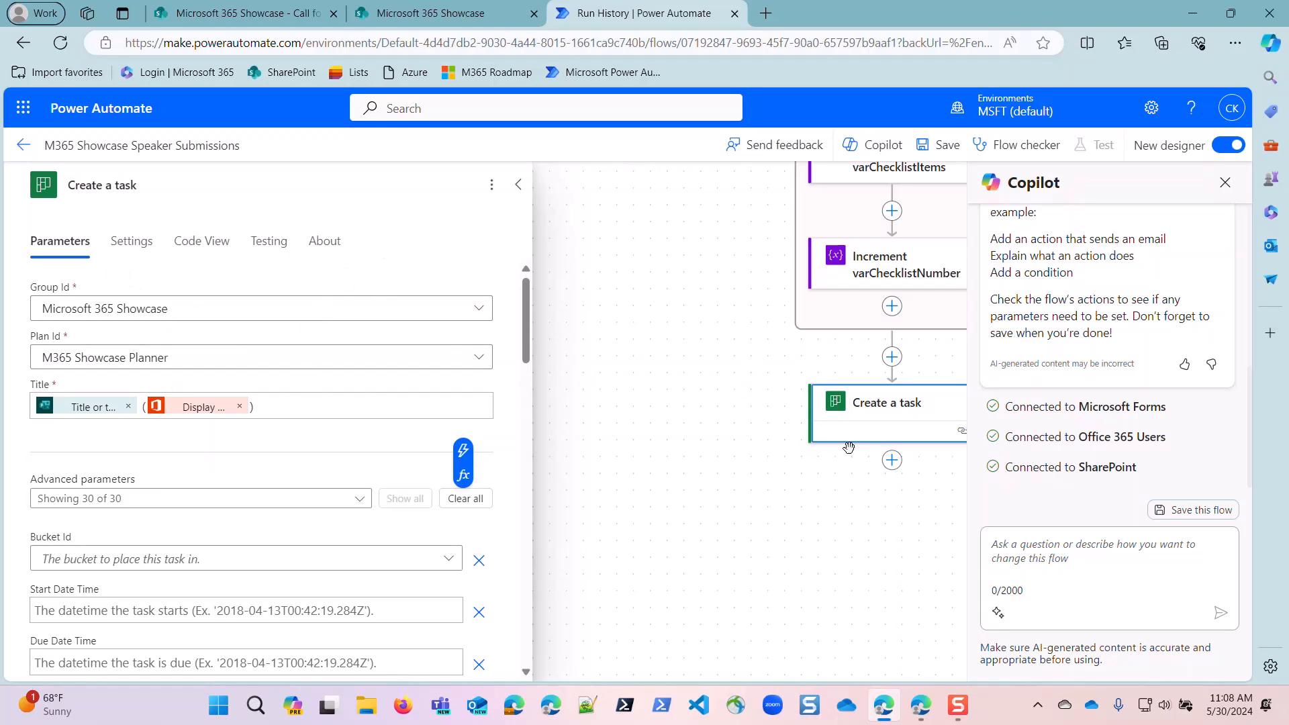
{"action": "left_click", "coordinate": [891, 459]}
{"action": "left_click", "coordinate": [956, 443]}
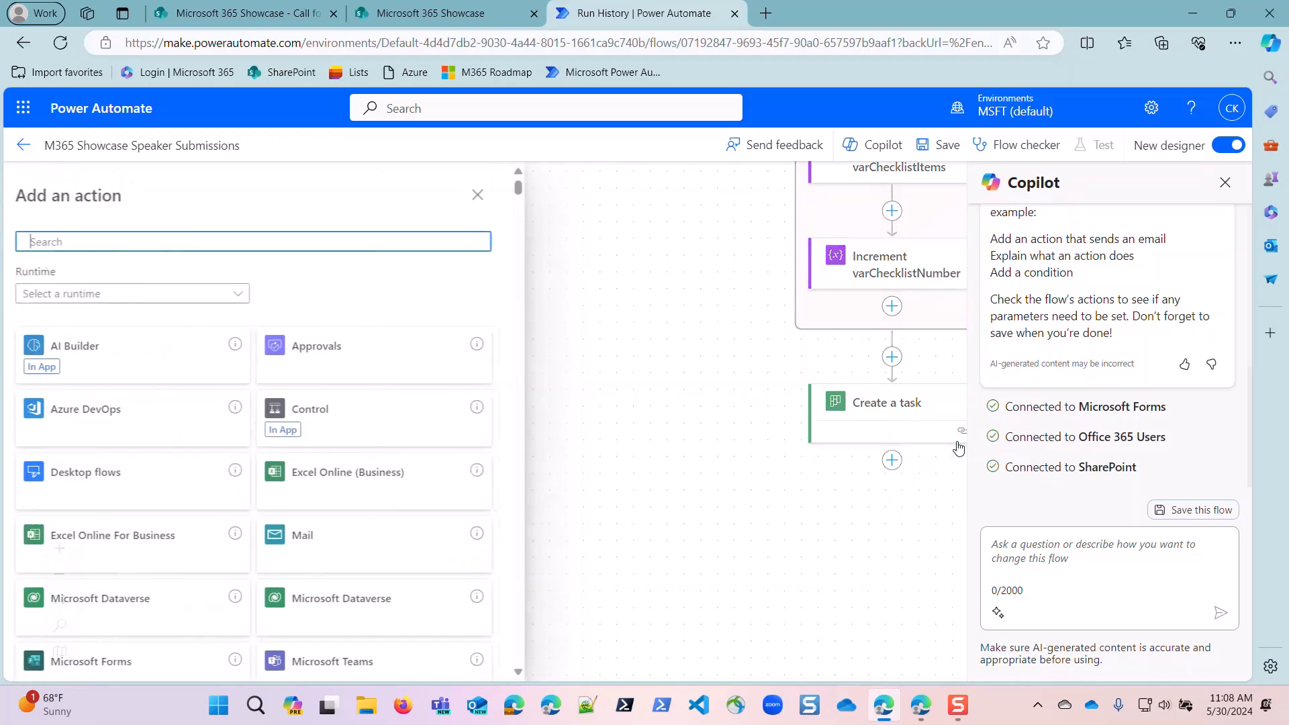
{"action": "type", "text": "update task"}
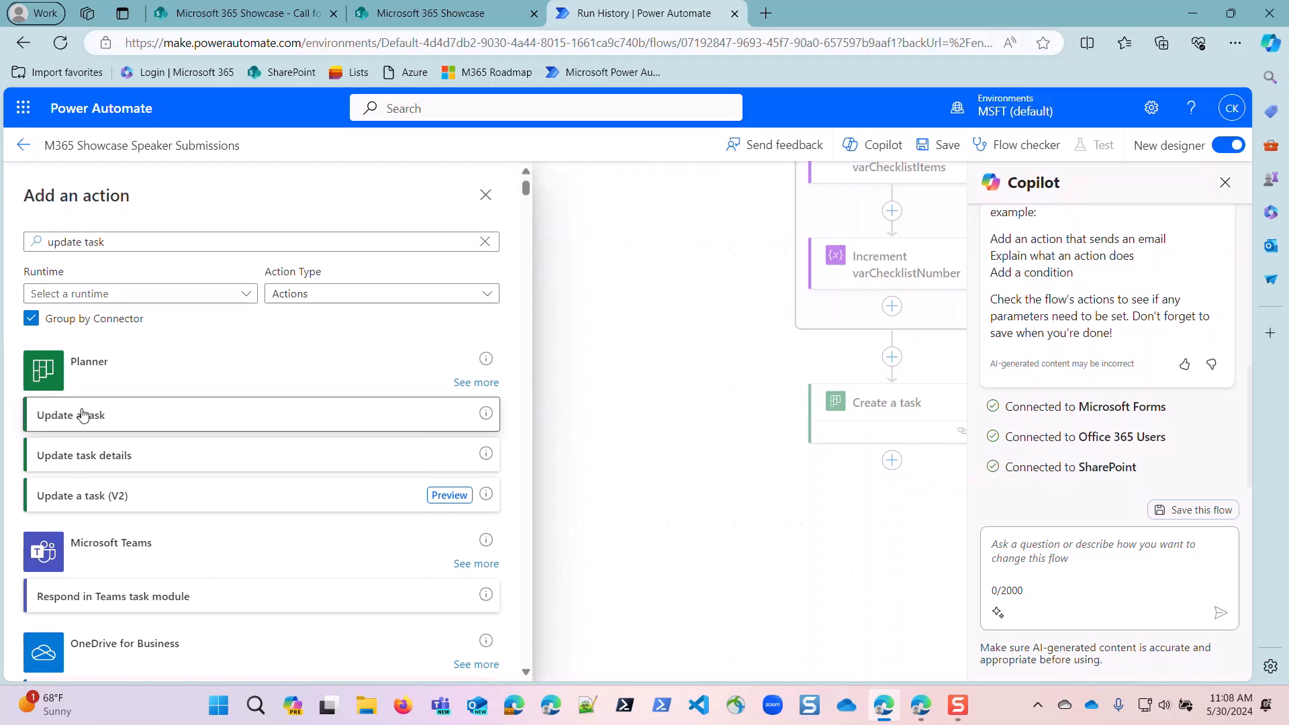
{"action": "left_click", "coordinate": [83, 415]}
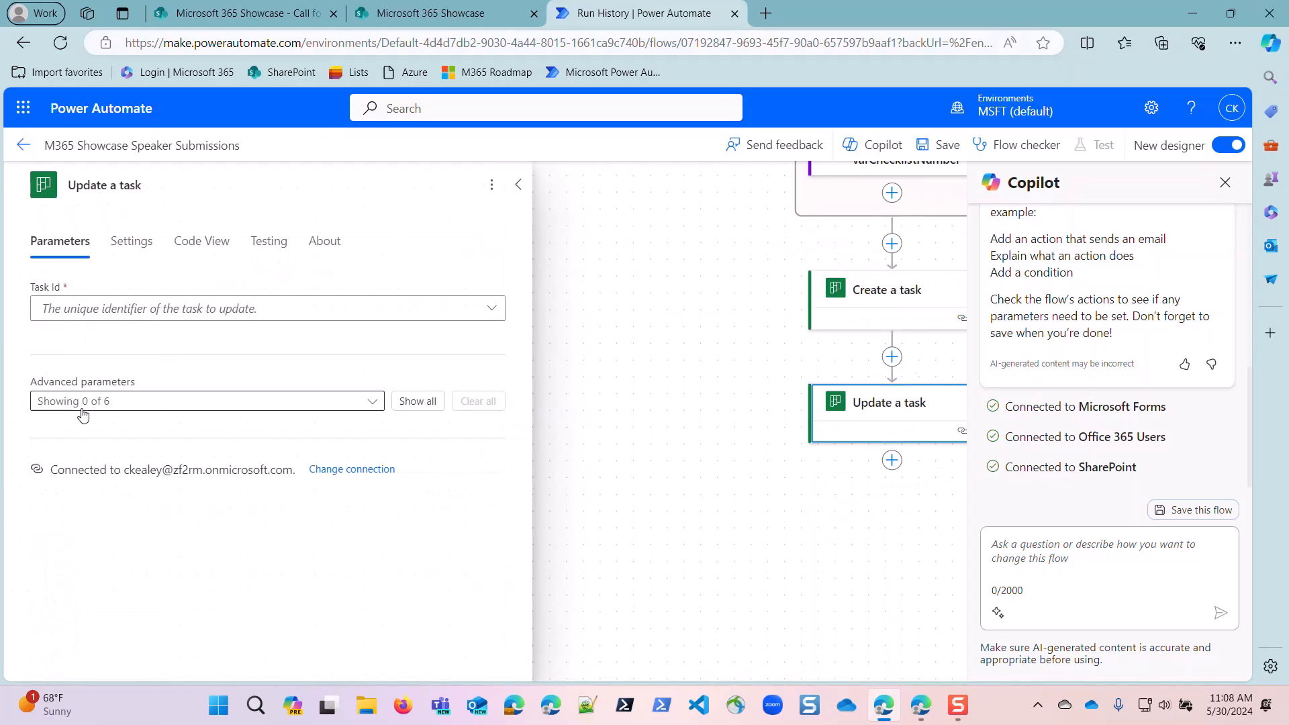
{"action": "left_click", "coordinate": [406, 402]}
{"action": "scroll", "coordinate": [282, 507], "scroll_direction": "down", "scroll_amount": 1}
{"action": "scroll", "coordinate": [282, 507], "scroll_direction": "down", "scroll_amount": 1}
{"action": "scroll", "coordinate": [281, 512], "scroll_direction": "up", "scroll_amount": 2}
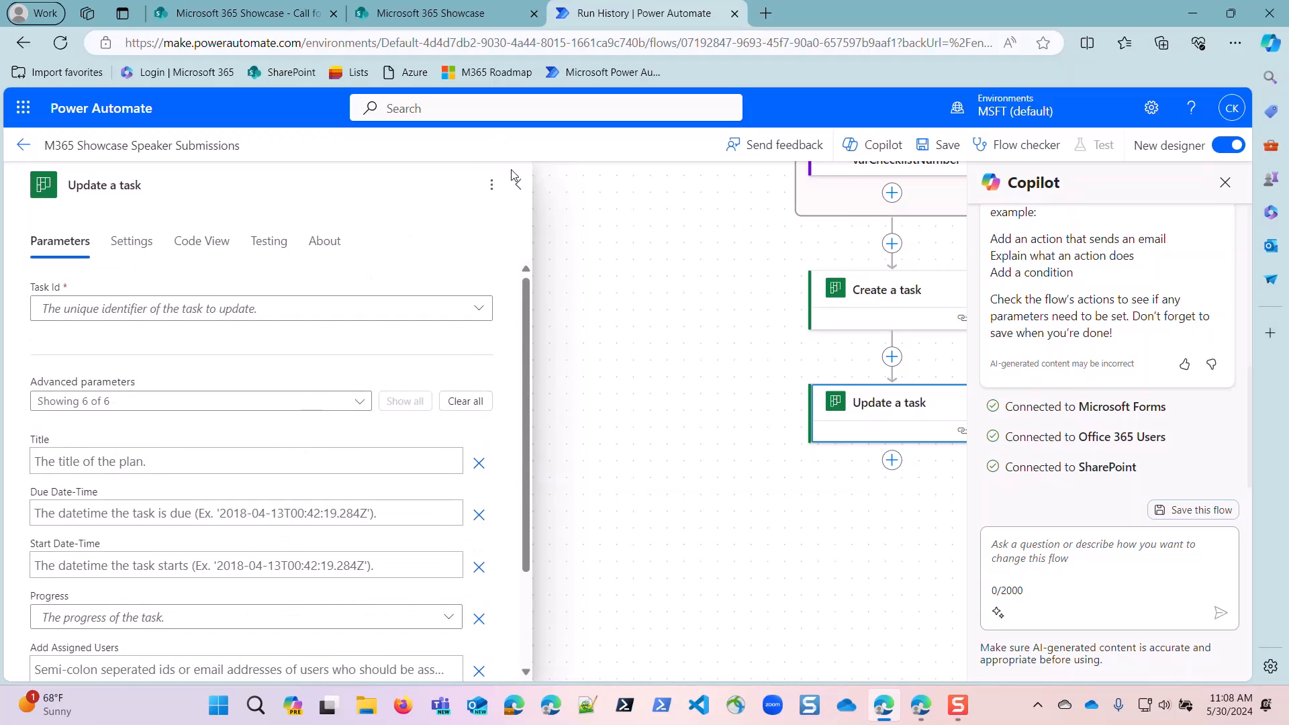
{"action": "left_click", "coordinate": [492, 185]}
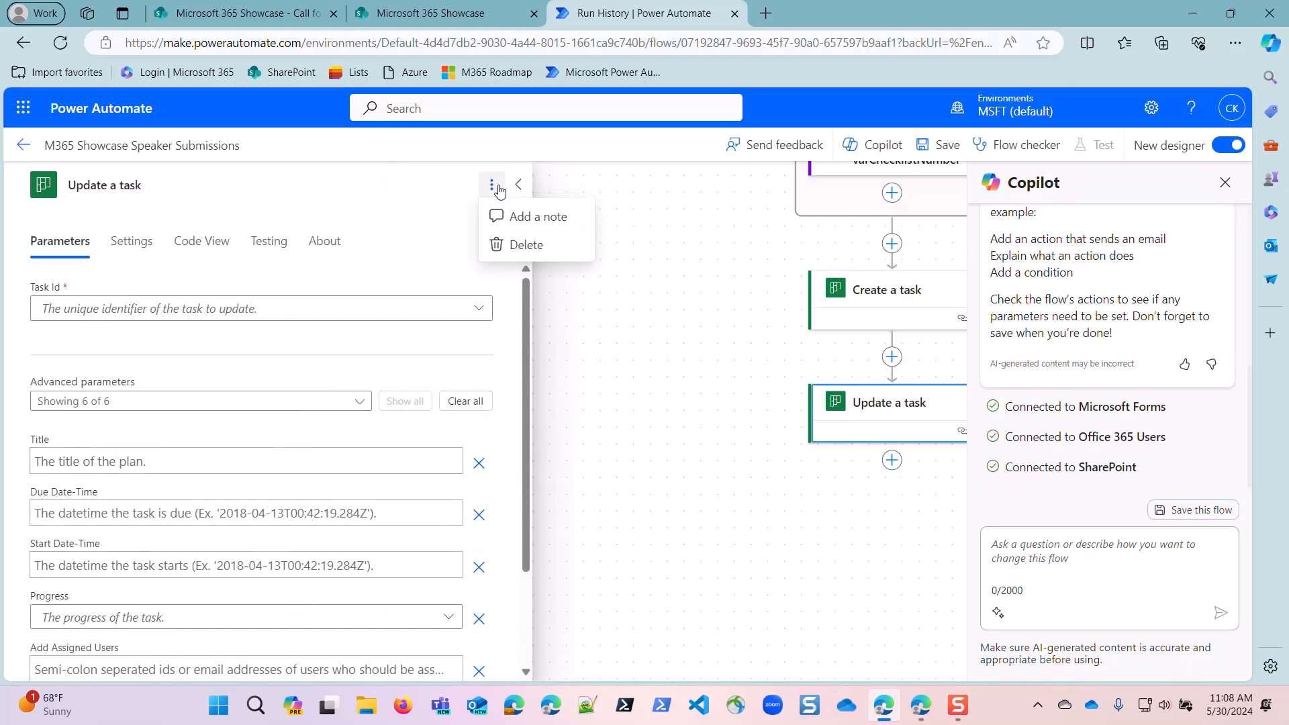
{"action": "left_click", "coordinate": [498, 242]}
{"action": "left_click", "coordinate": [611, 437]}
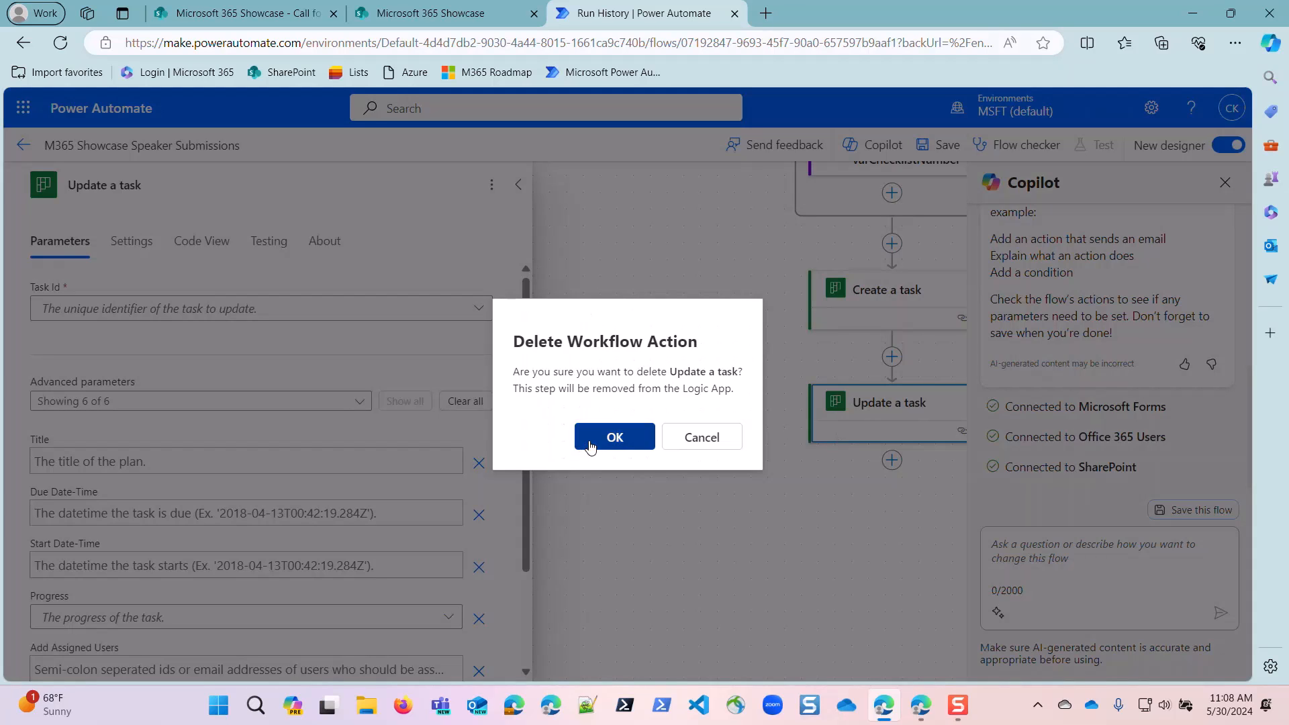
Add the Planner "Update task details" action after Create a task and show all its advanced parameters.
{"action": "left_click", "coordinate": [892, 347]}
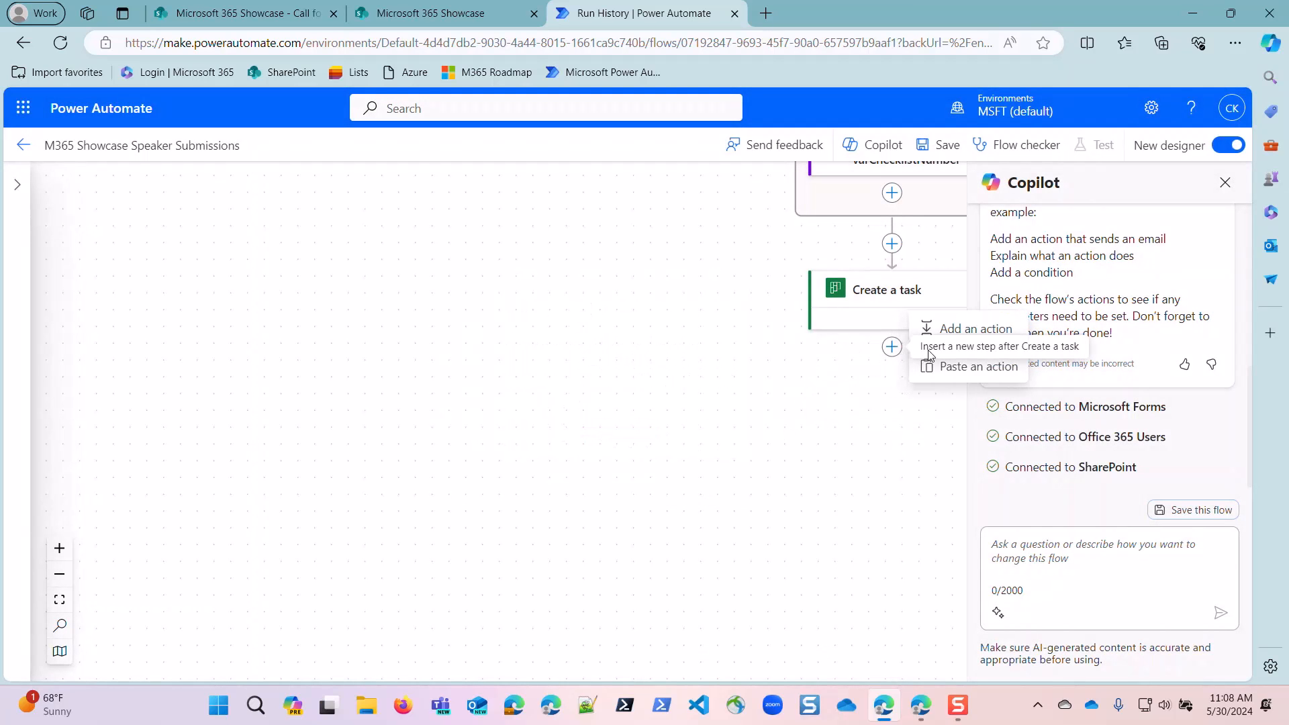
{"action": "left_click", "coordinate": [931, 328]}
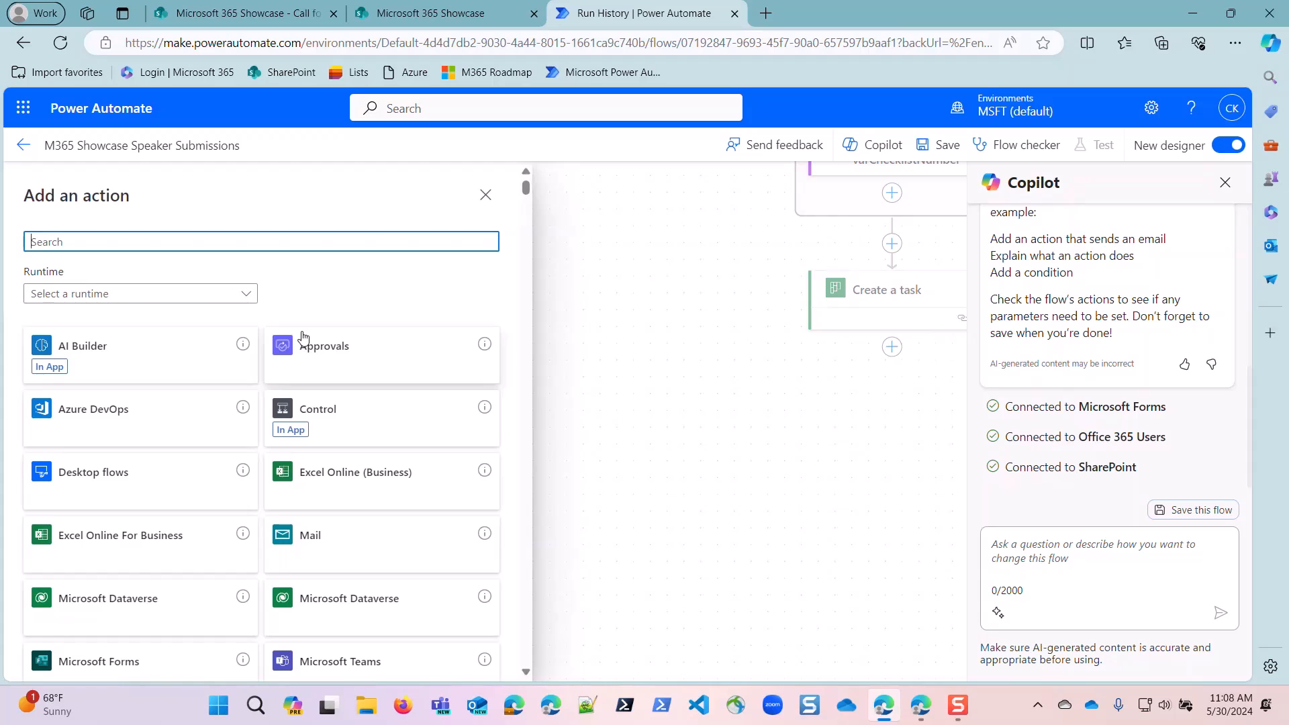
{"action": "type", "text": "update task"}
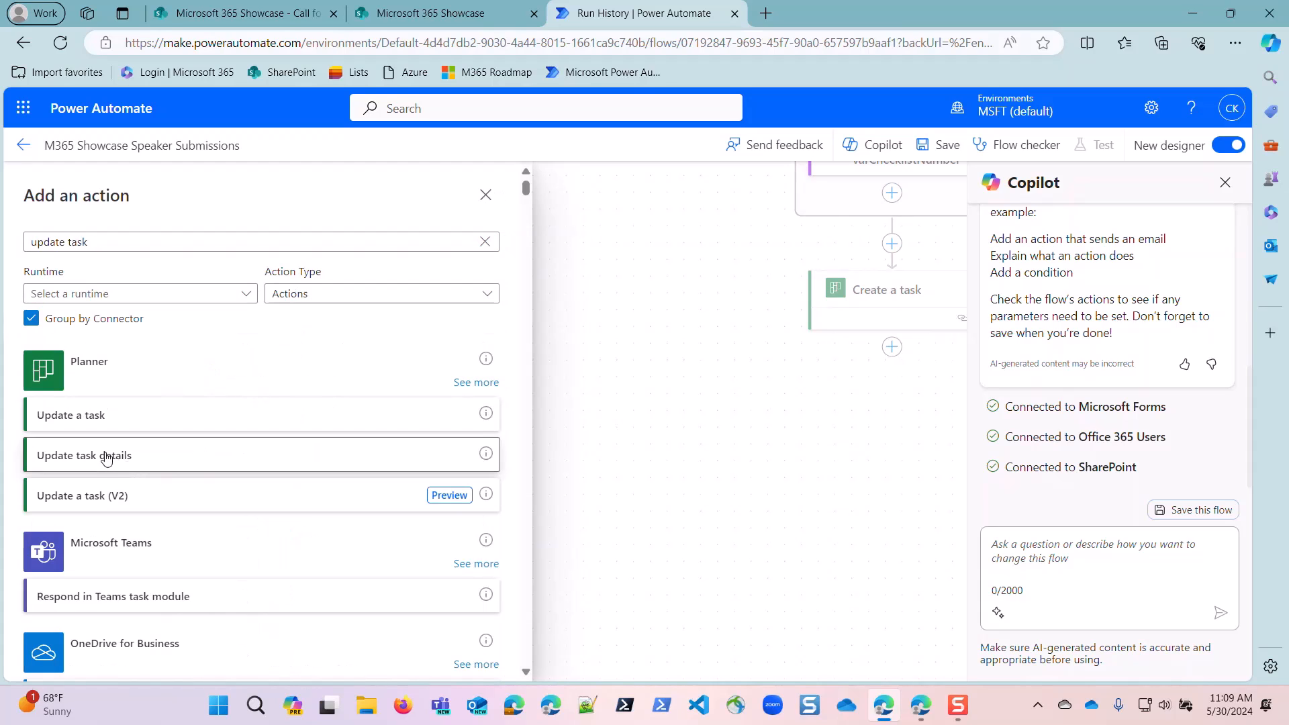
{"action": "left_click", "coordinate": [106, 456]}
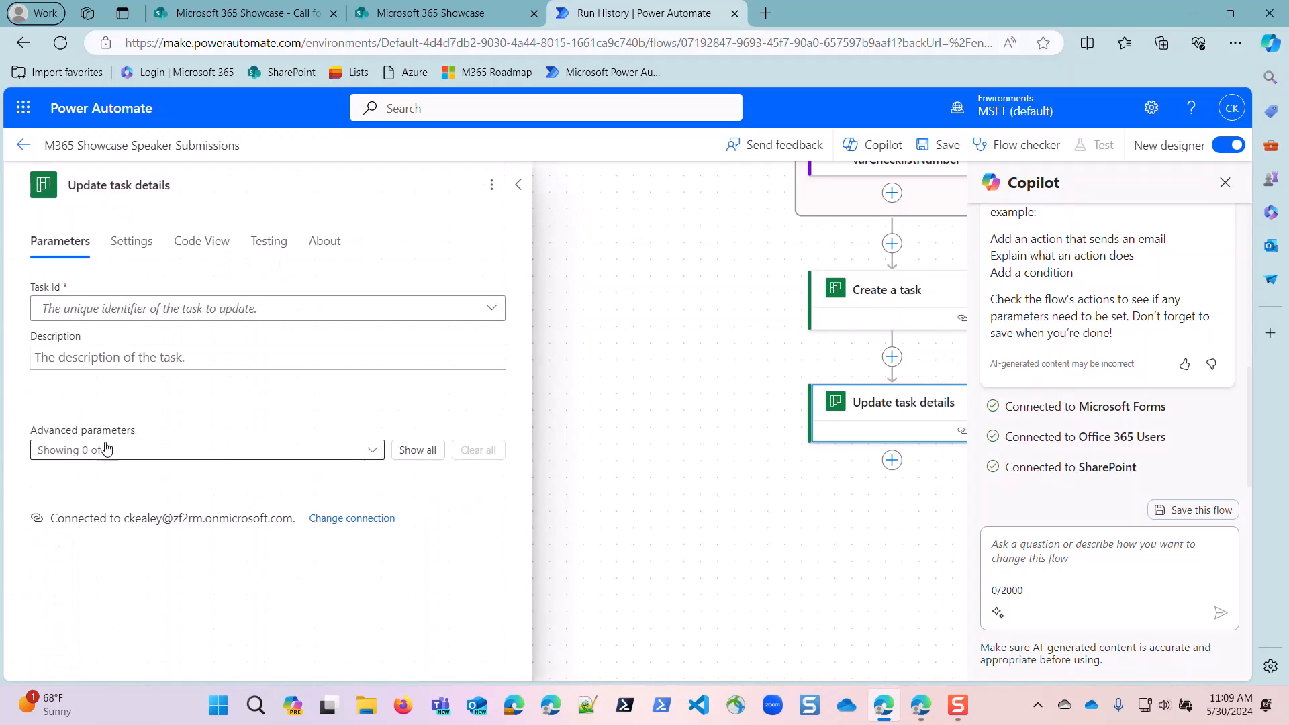
{"action": "left_click", "coordinate": [417, 449]}
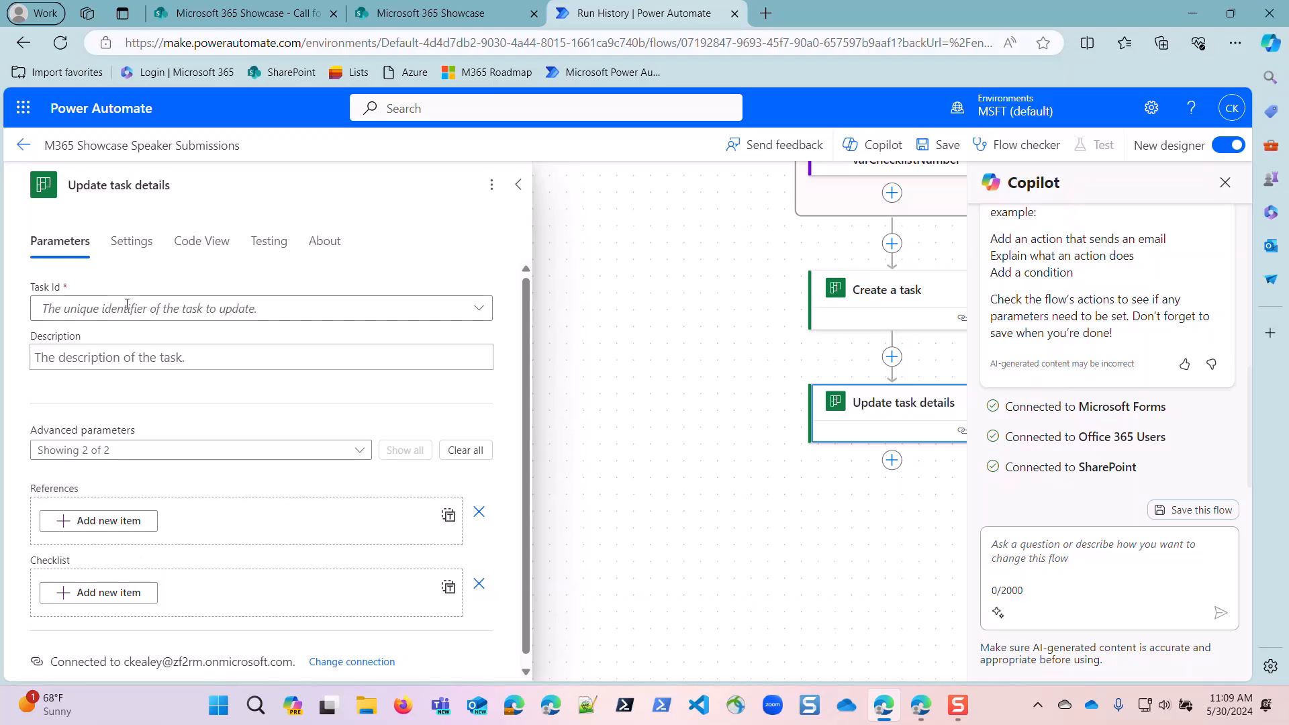
Set the Task Id of Update task details to a custom value, the Id output from Create a task.
{"action": "left_click", "coordinate": [49, 309]}
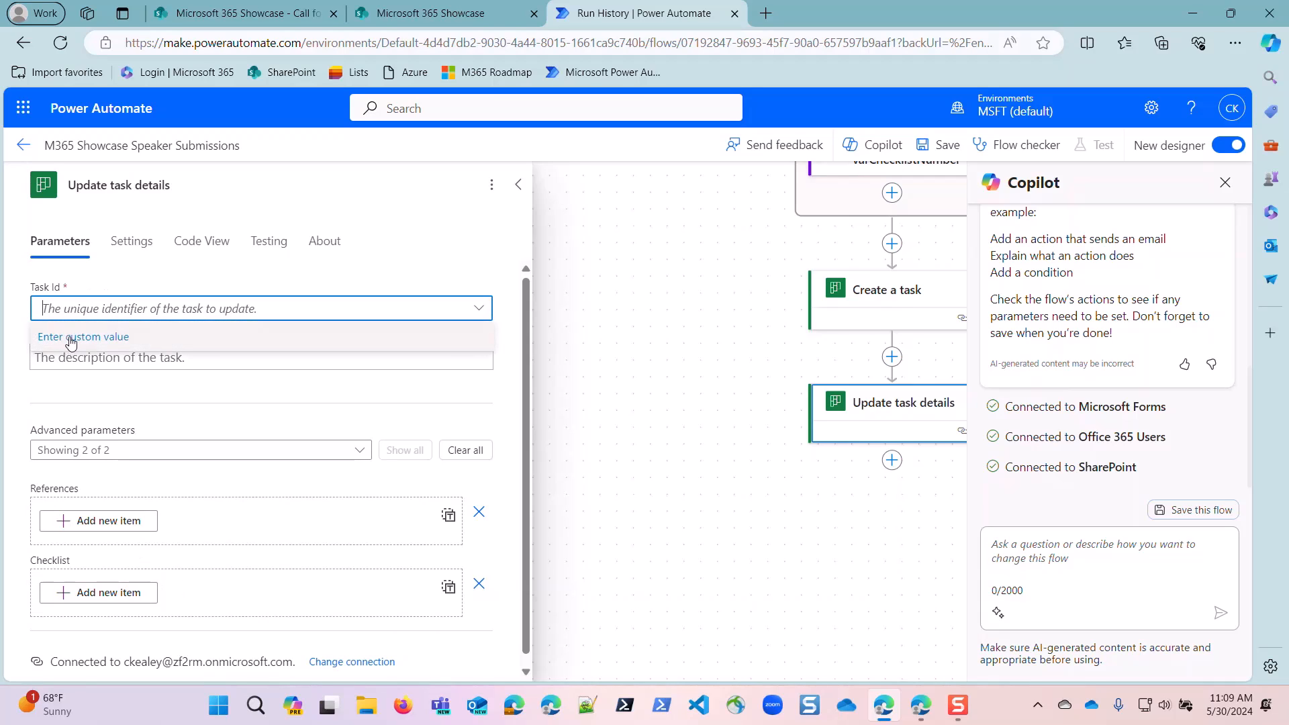
{"action": "left_click", "coordinate": [98, 307]}
{"action": "left_click", "coordinate": [121, 307]}
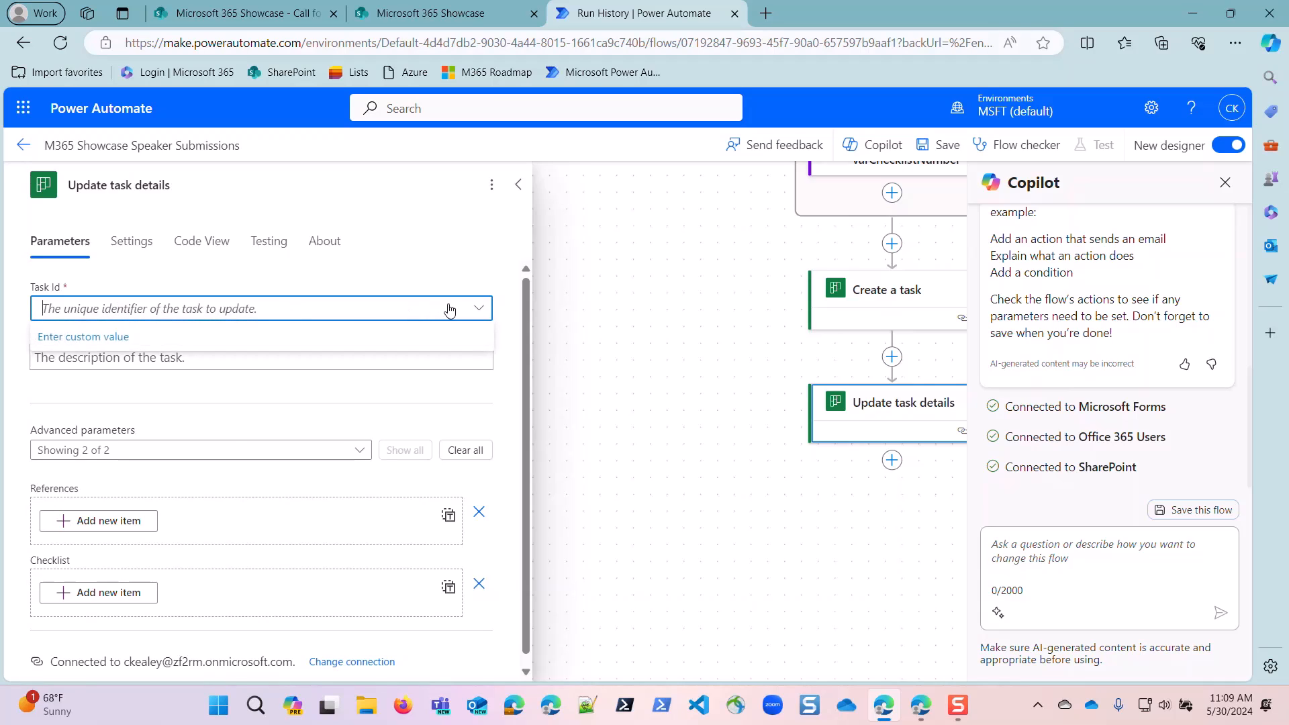
{"action": "left_click", "coordinate": [478, 308]}
{"action": "left_click", "coordinate": [443, 310]}
{"action": "left_click", "coordinate": [419, 362]}
{"action": "left_click", "coordinate": [456, 309]}
{"action": "left_click", "coordinate": [114, 342]}
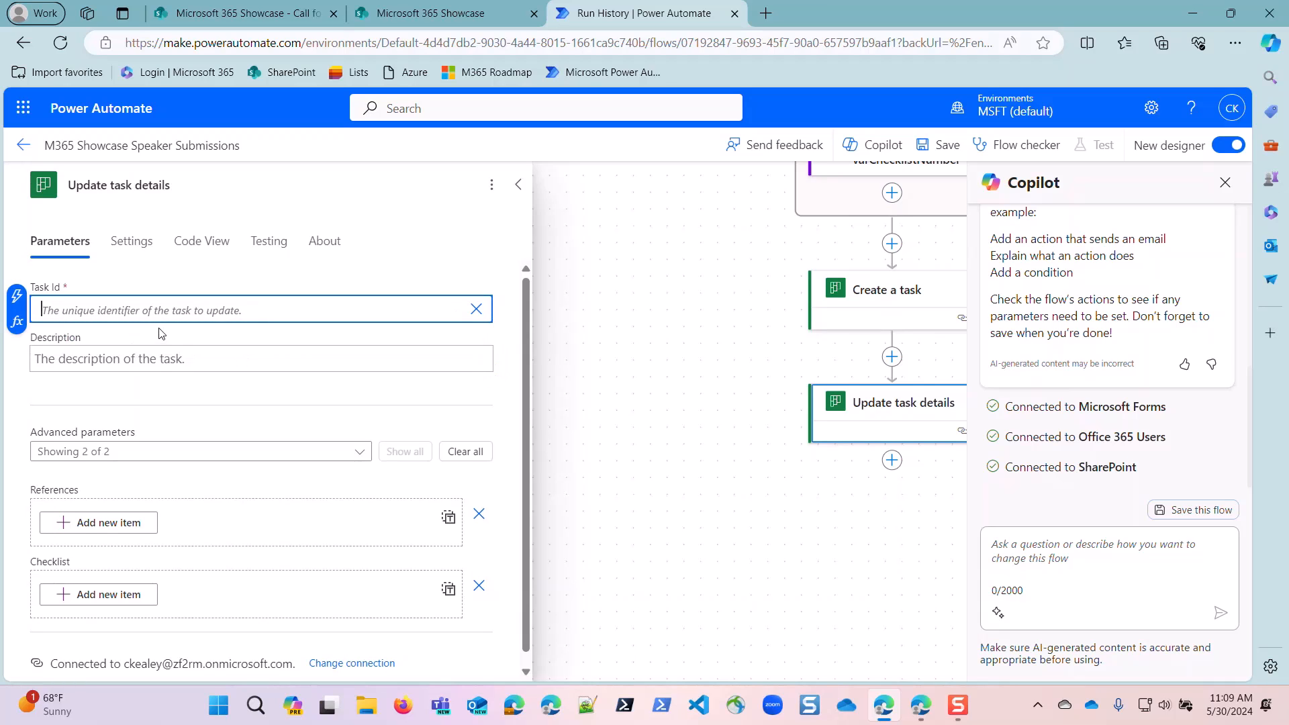
{"action": "left_click", "coordinate": [18, 296]}
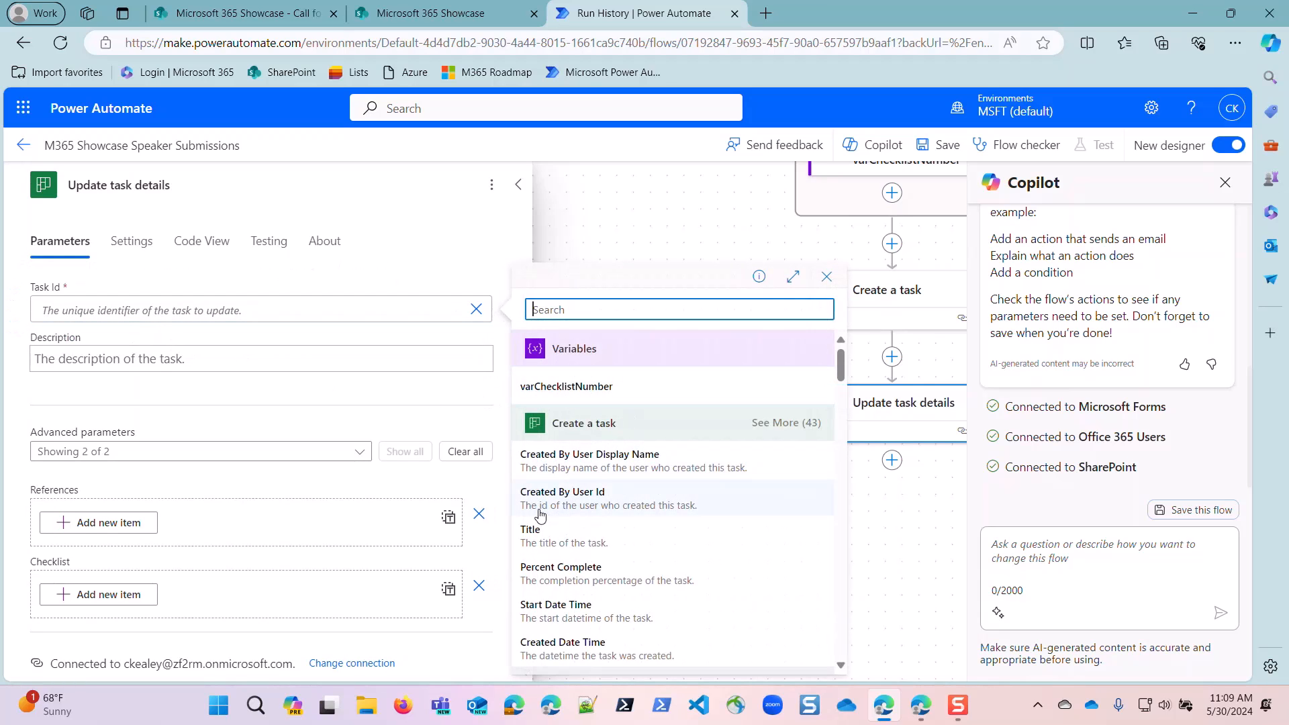
{"action": "scroll", "coordinate": [564, 564], "scroll_direction": "down", "scroll_amount": 2}
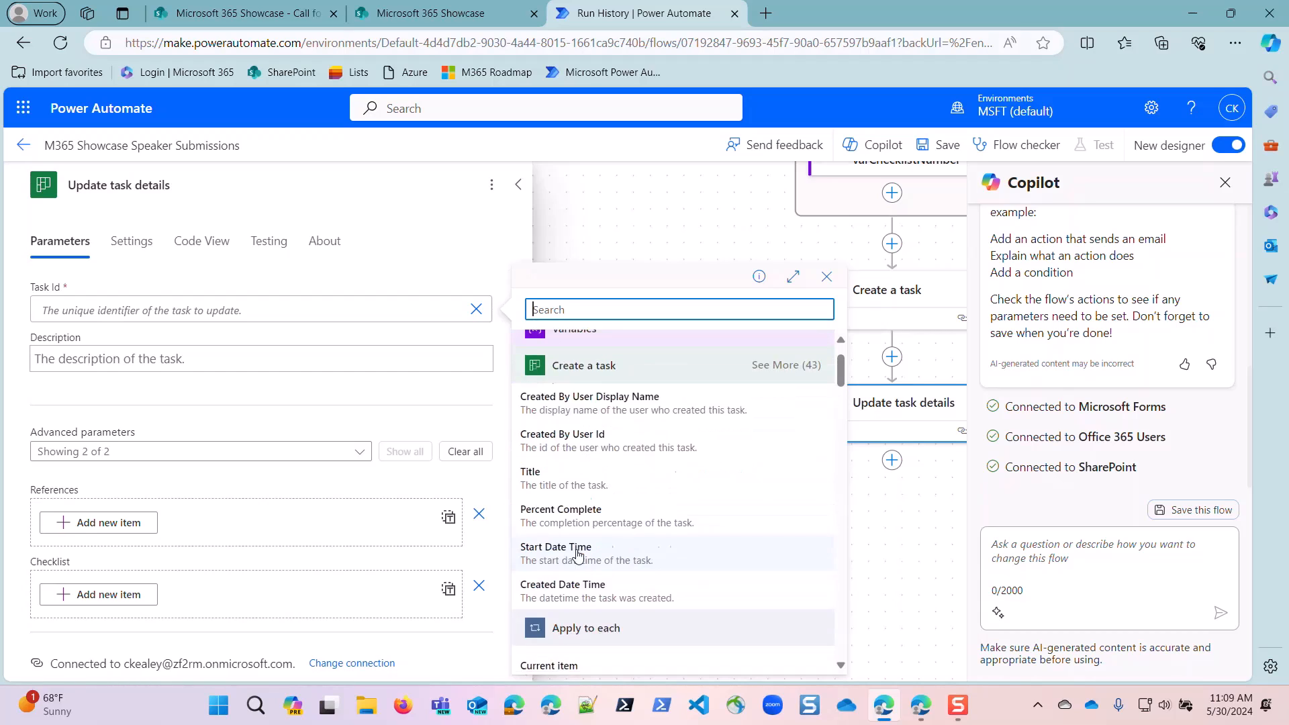
{"action": "scroll", "coordinate": [568, 559], "scroll_direction": "up", "scroll_amount": 2}
{"action": "left_click", "coordinate": [791, 392]}
{"action": "scroll", "coordinate": [583, 563], "scroll_direction": "down", "scroll_amount": 4}
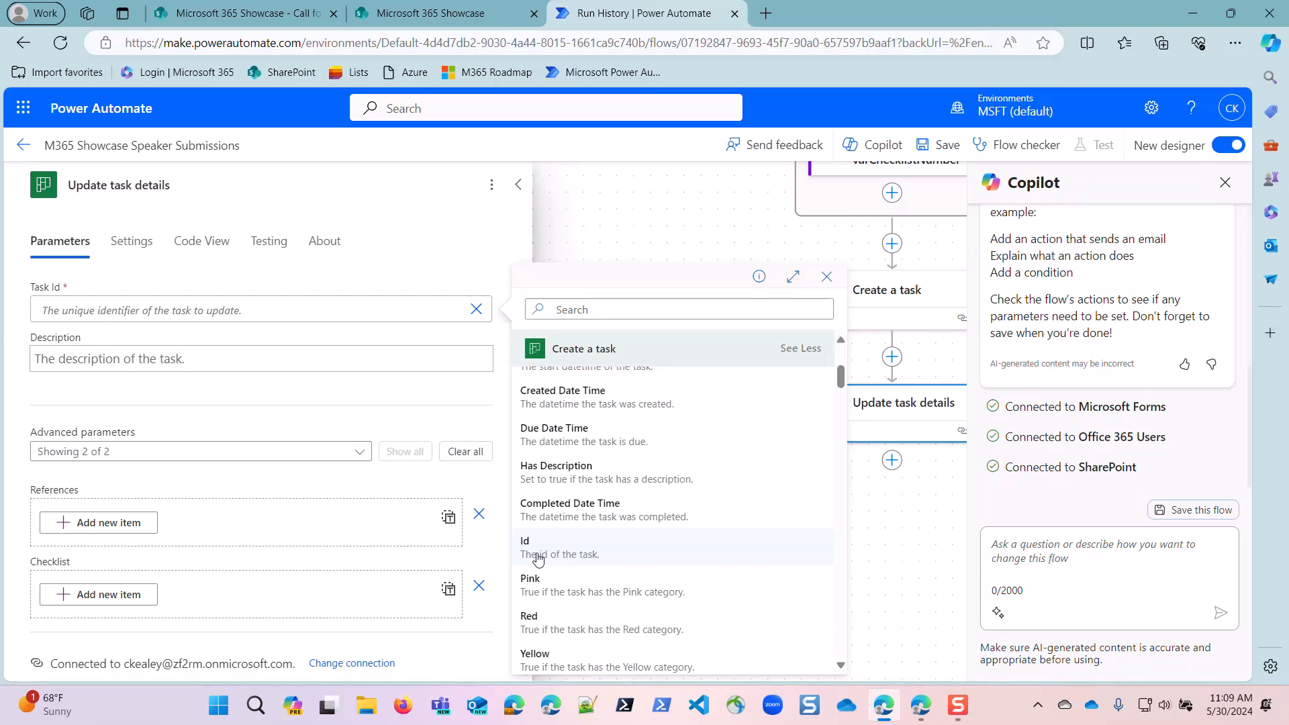
{"action": "left_click", "coordinate": [537, 551]}
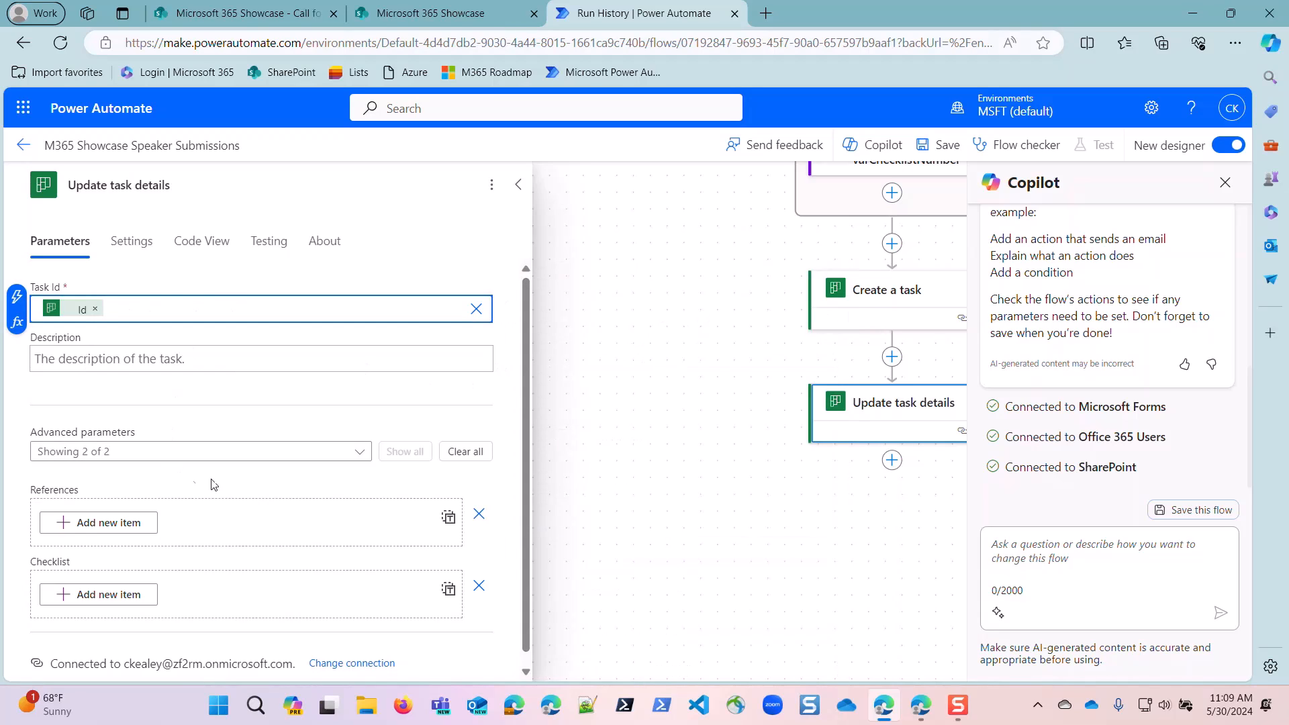
Add a new checklist item entry to the Update task details action.
{"action": "left_click", "coordinate": [105, 600]}
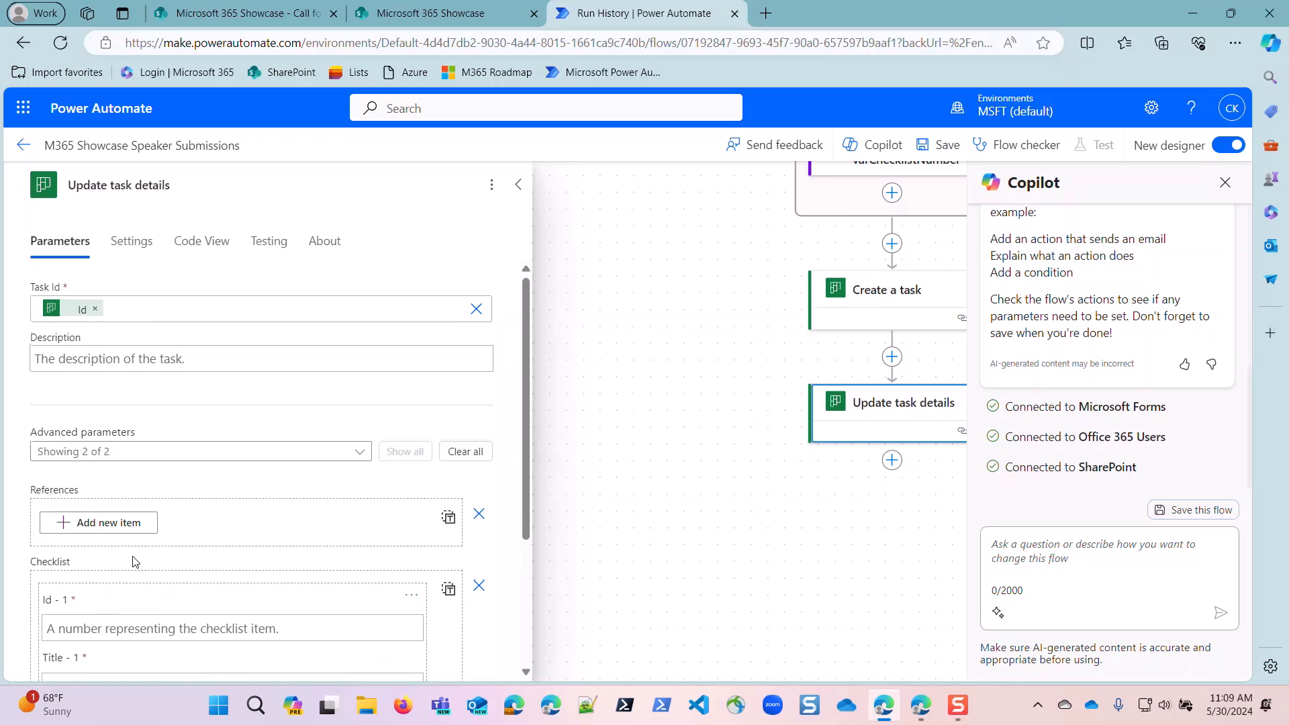
{"action": "scroll", "coordinate": [134, 556], "scroll_direction": "down", "scroll_amount": 3}
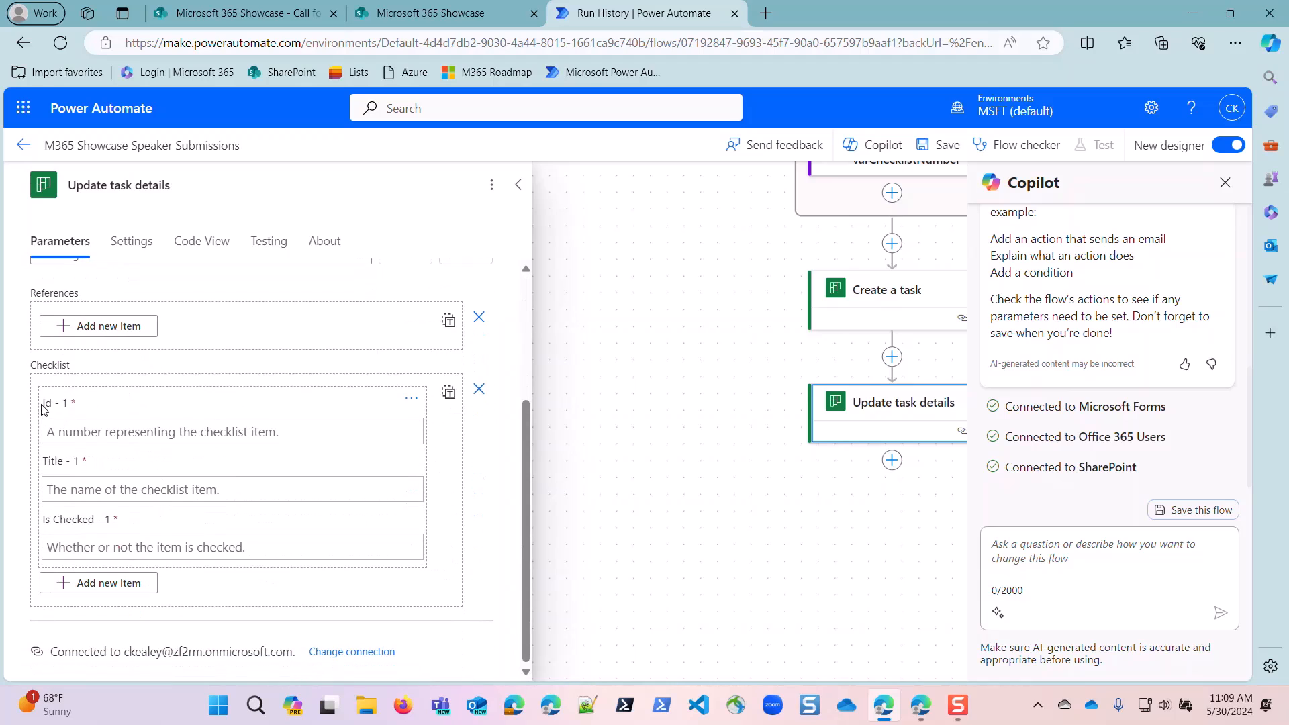
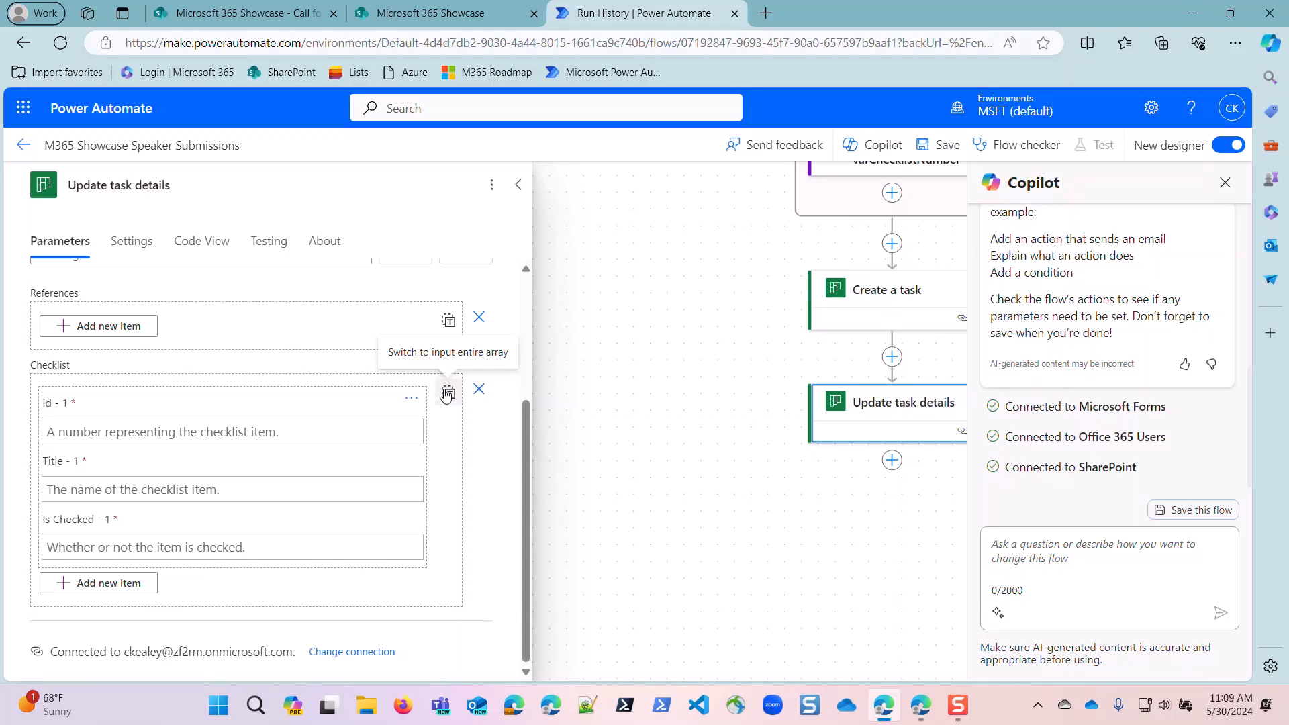
Switch the Checklist of Update task details to whole-array input and replace its contents with the varChecklistIttems variable.
{"action": "left_click", "coordinate": [447, 394]}
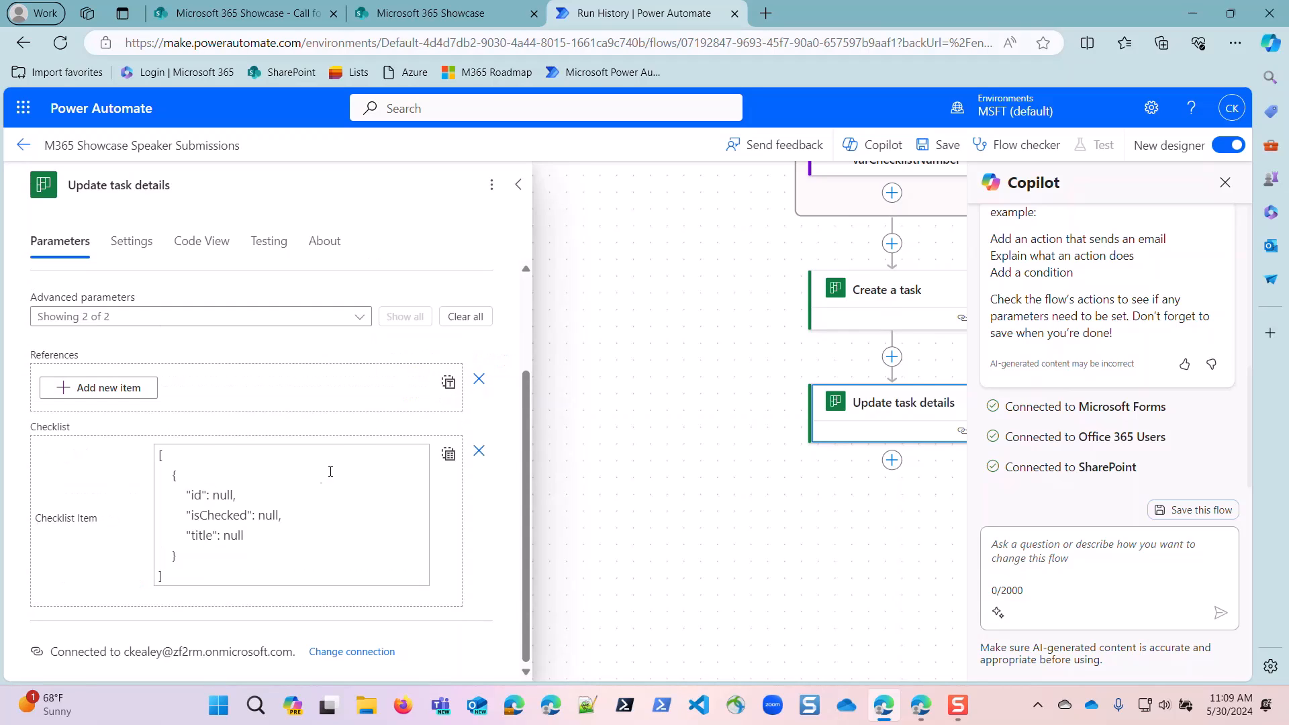
{"action": "left_click", "coordinate": [186, 562]}
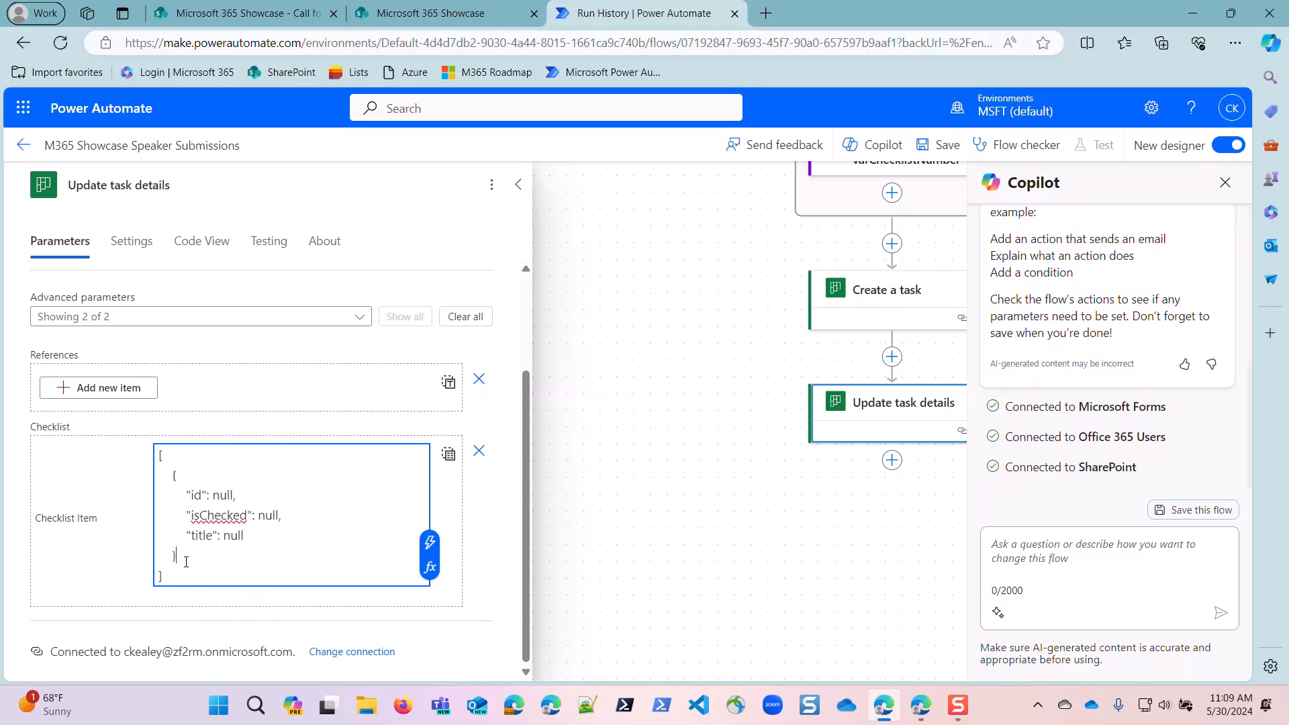
{"action": "key", "text": "ctrl+a"}
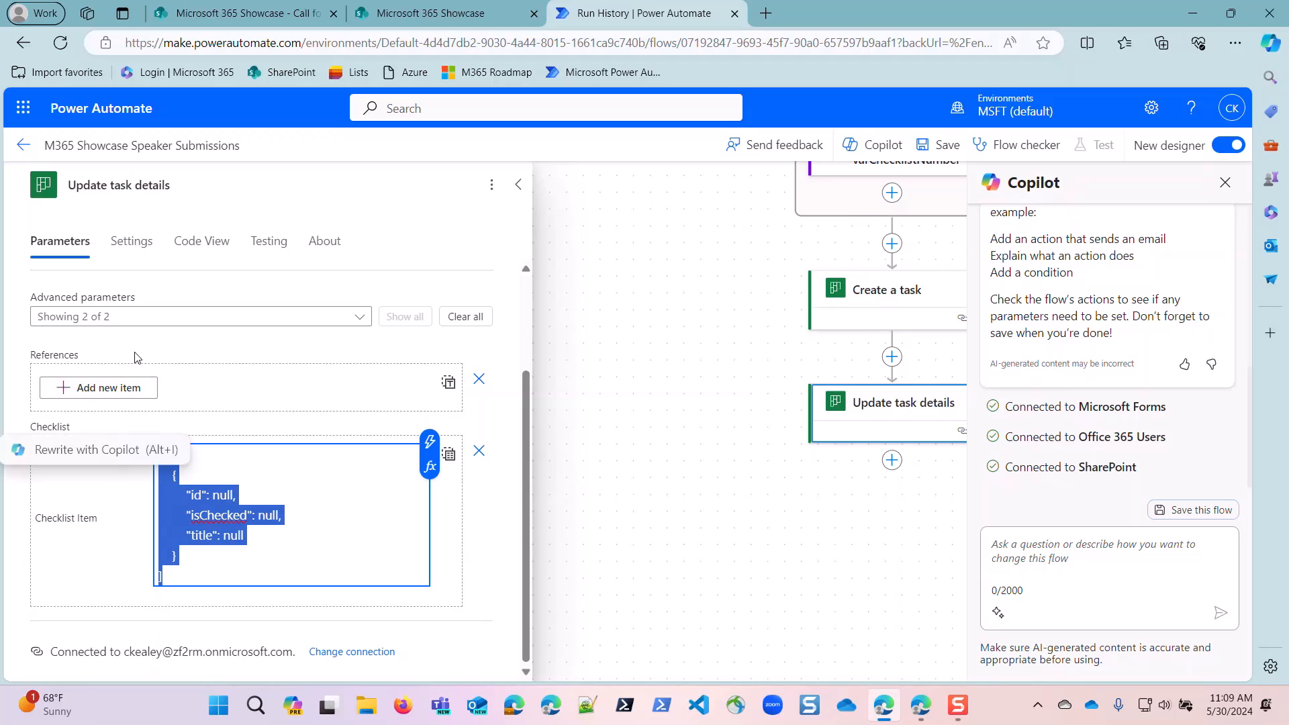
{"action": "key", "text": "Delete"}
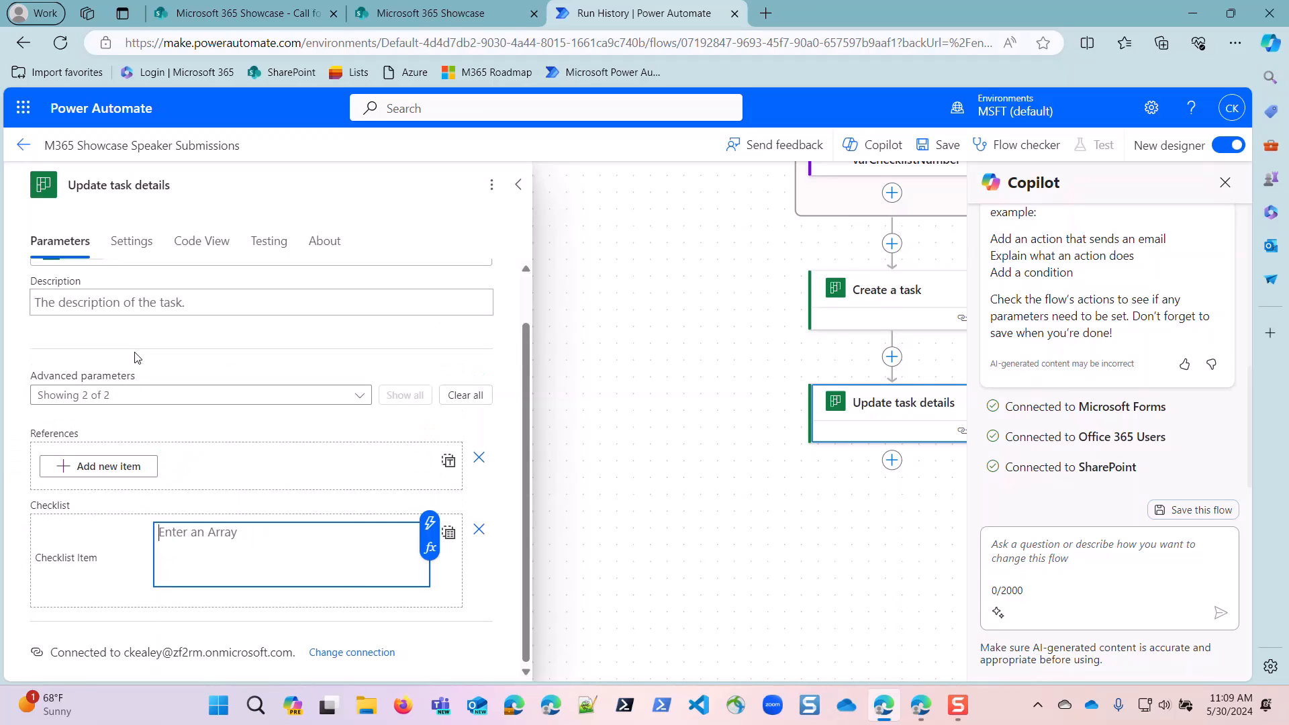
{"action": "left_click", "coordinate": [433, 529]}
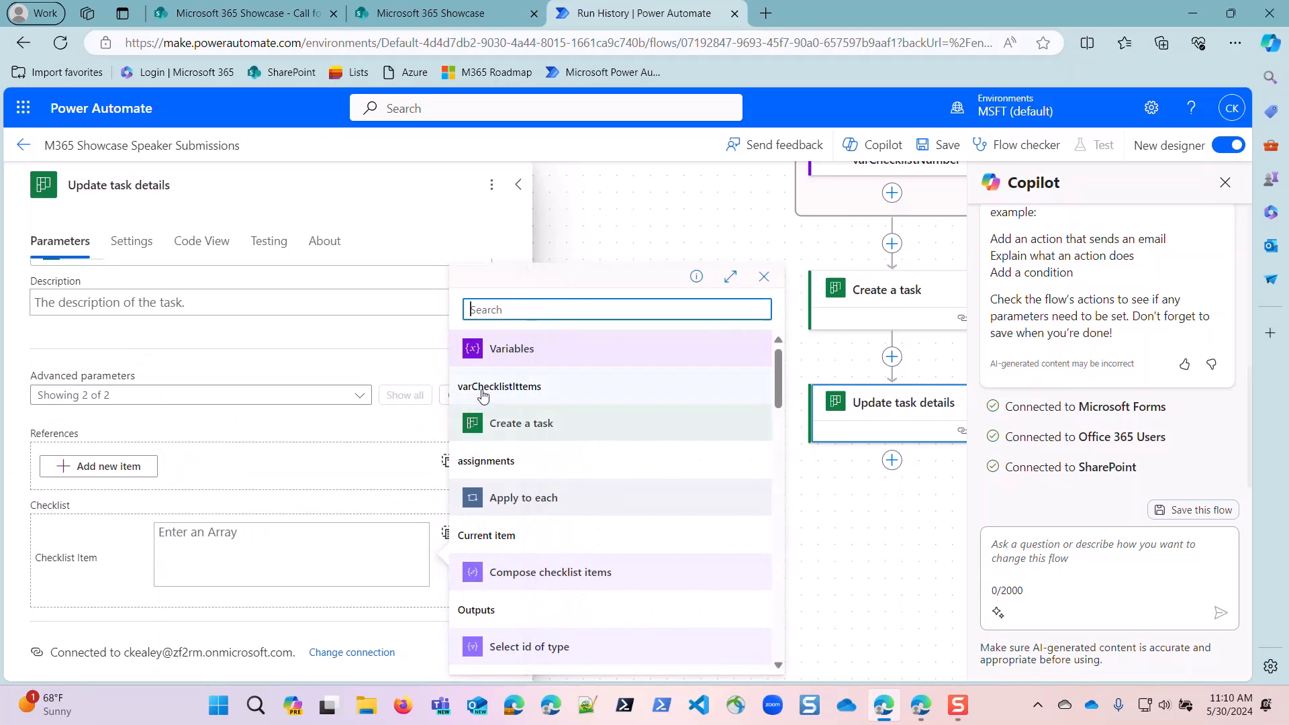
{"action": "left_click", "coordinate": [505, 389]}
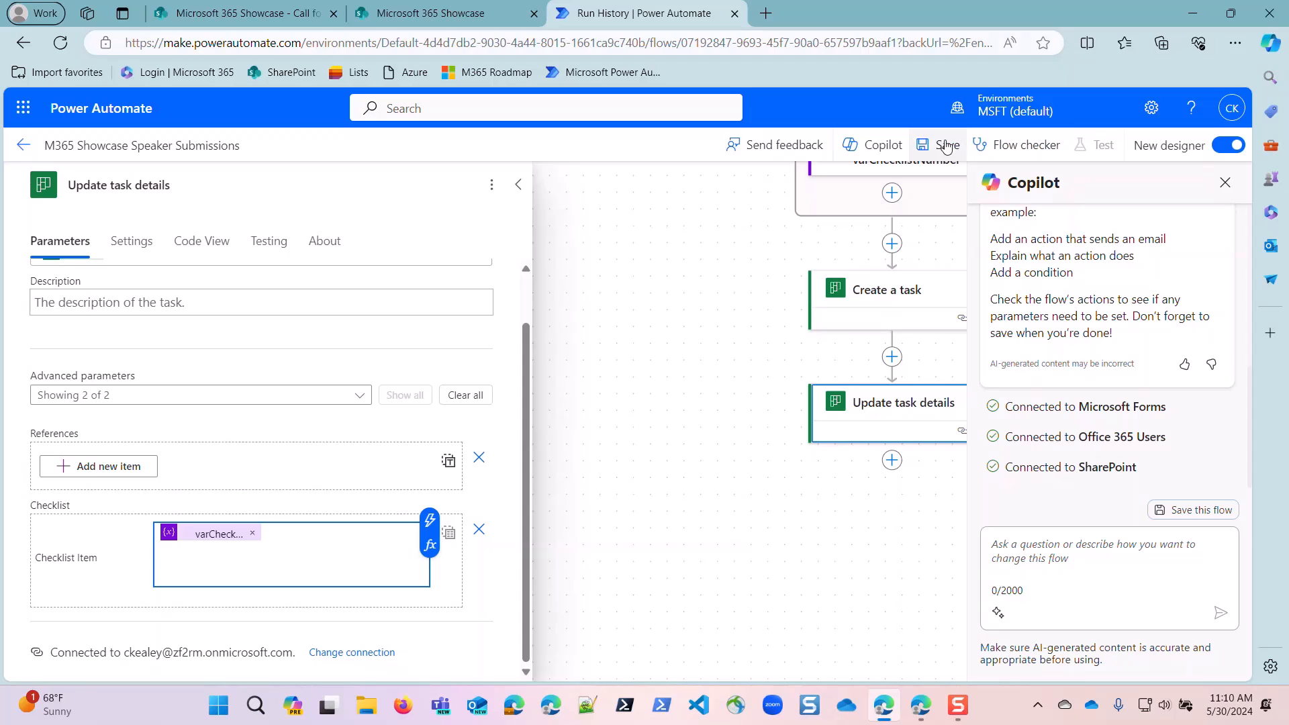
{"action": "scroll", "coordinate": [816, 352], "scroll_direction": "up", "scroll_amount": 5}
{"action": "scroll", "coordinate": [887, 275], "scroll_direction": "up", "scroll_amount": 2}
{"action": "left_click", "coordinate": [884, 302]}
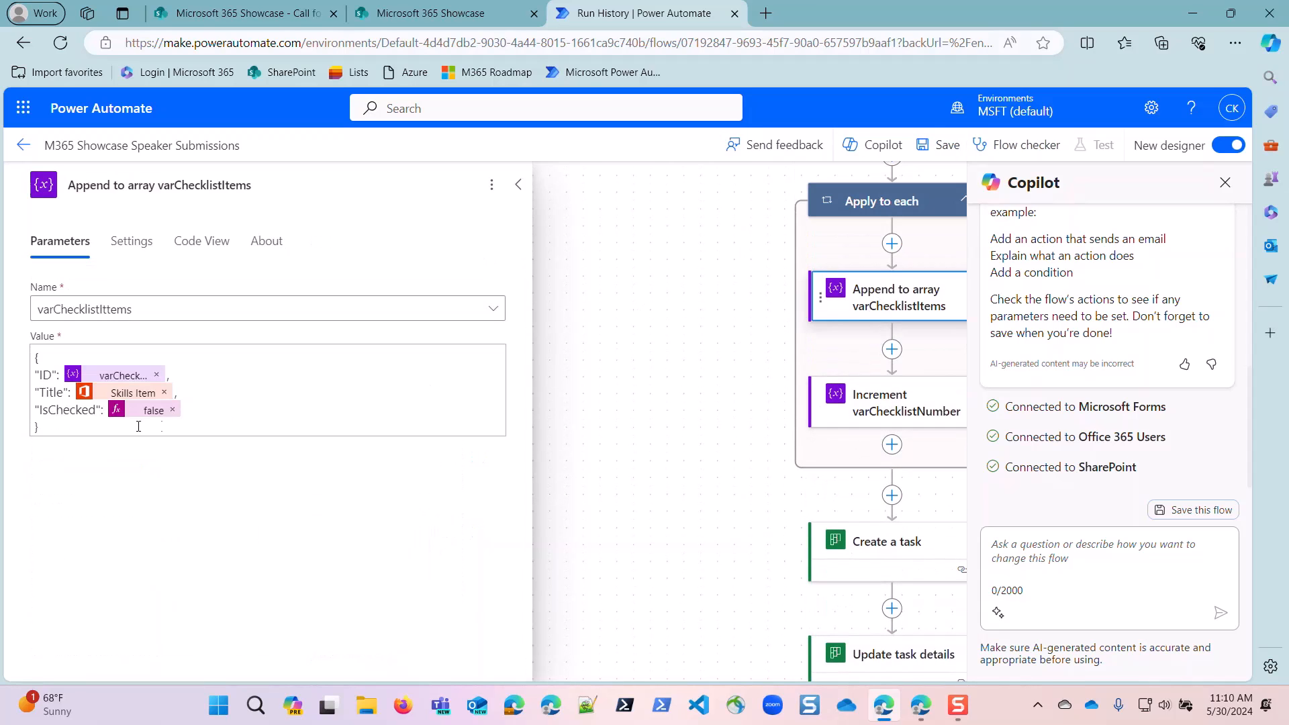
{"action": "left_click", "coordinate": [47, 377]}
{"action": "double_click", "coordinate": [47, 377]}
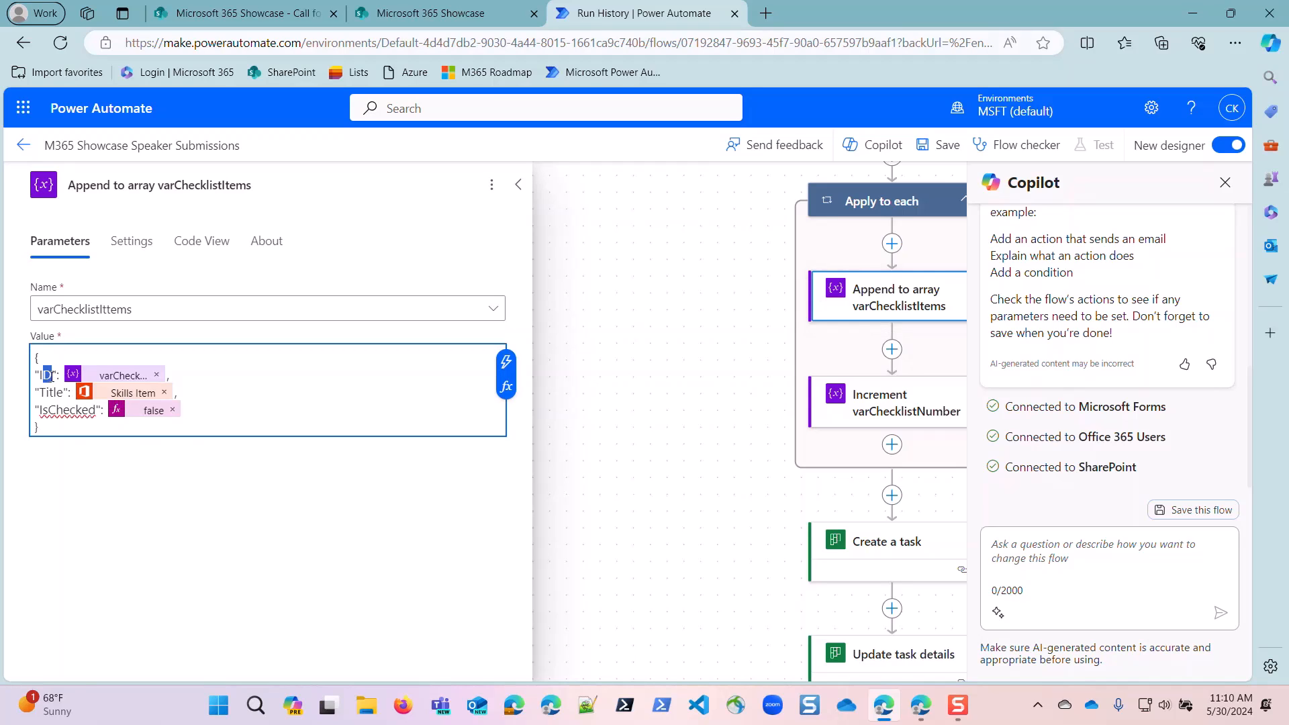
{"action": "type", "text": "Id"}
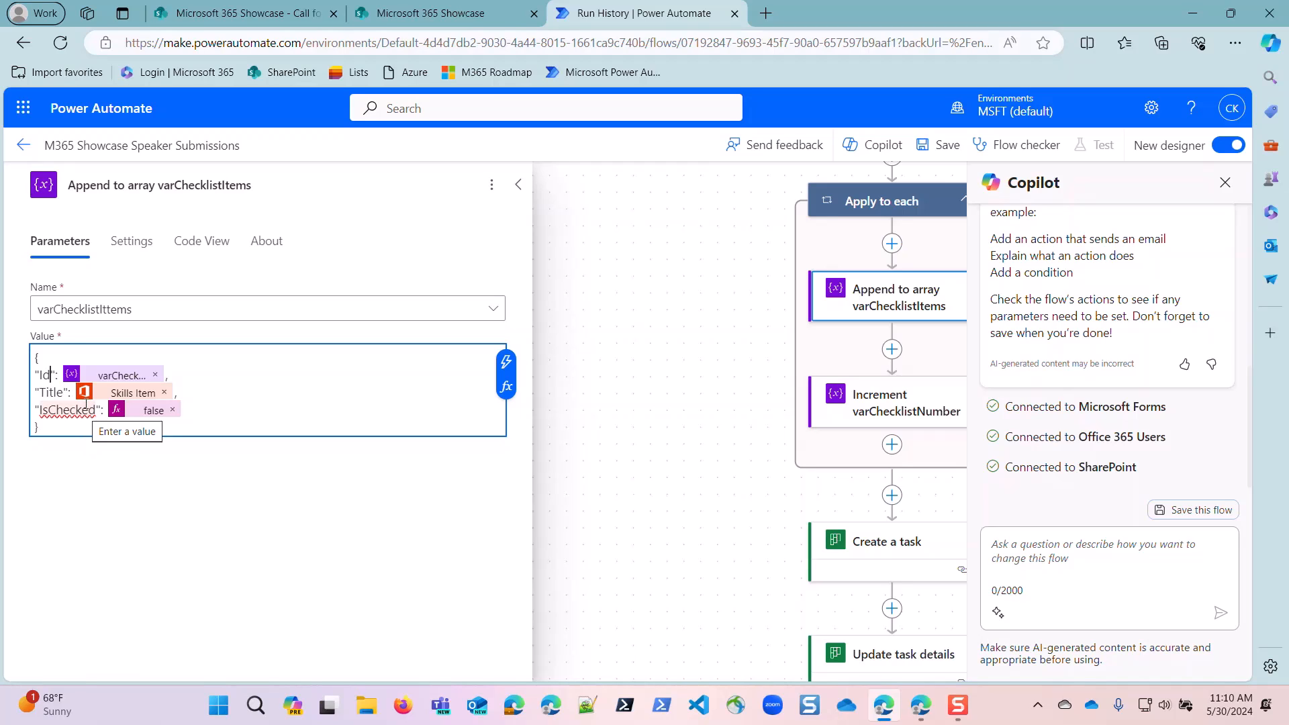
{"action": "key", "text": "BackSpace"}
{"action": "type", "text": "D"}
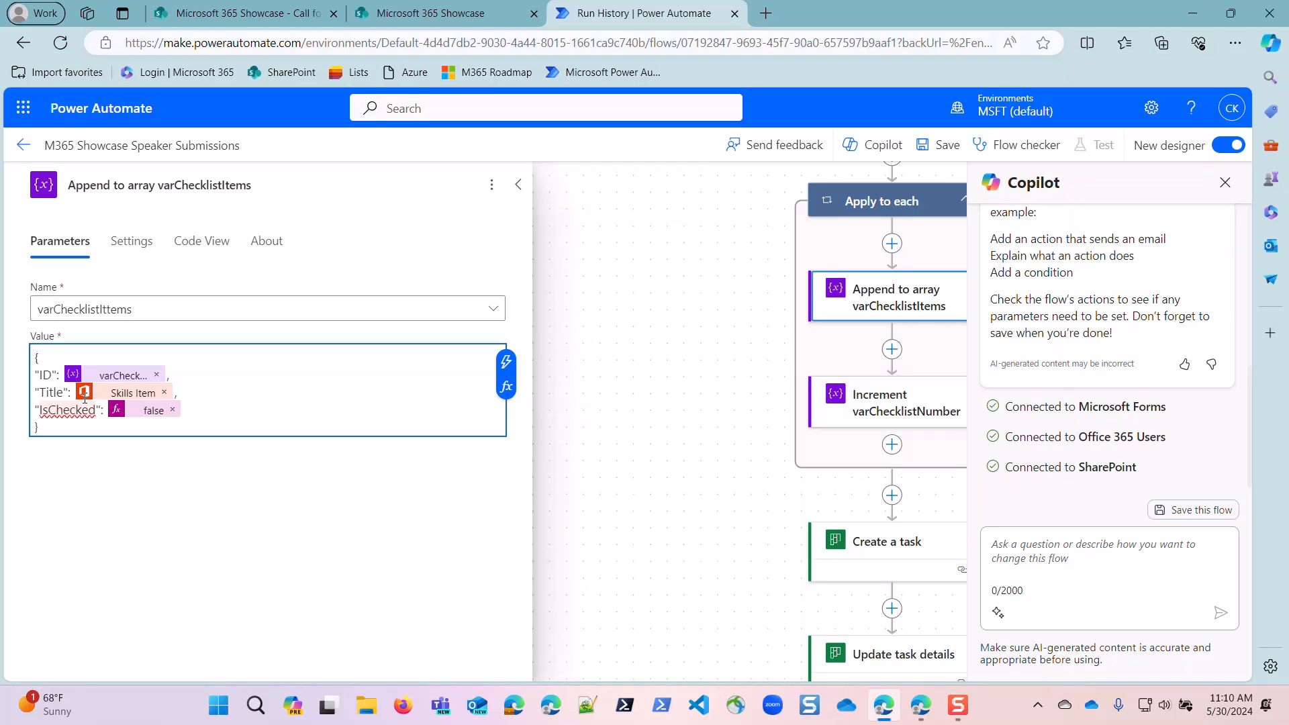
Save the flow, switch to the Call for Speakers form in Microsoft Forms and start another response.
{"action": "left_click", "coordinate": [941, 143]}
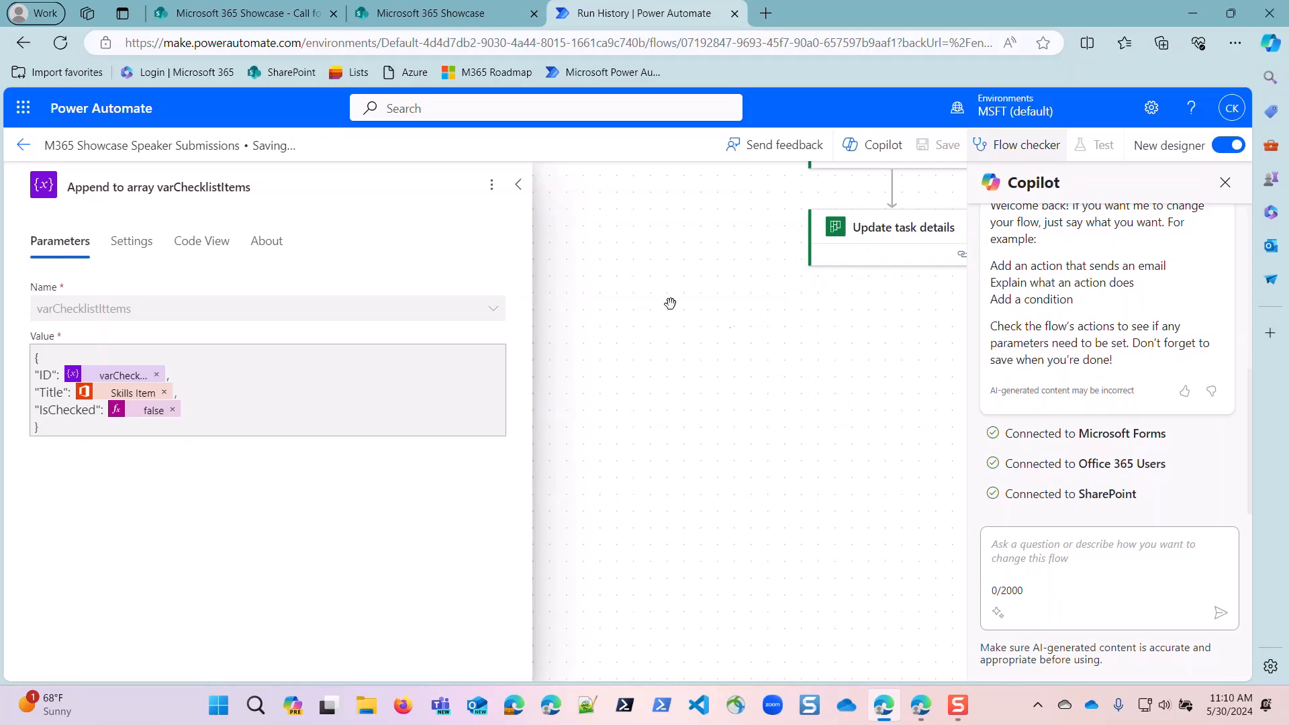
{"action": "scroll", "coordinate": [700, 330], "scroll_direction": "up", "scroll_amount": 5}
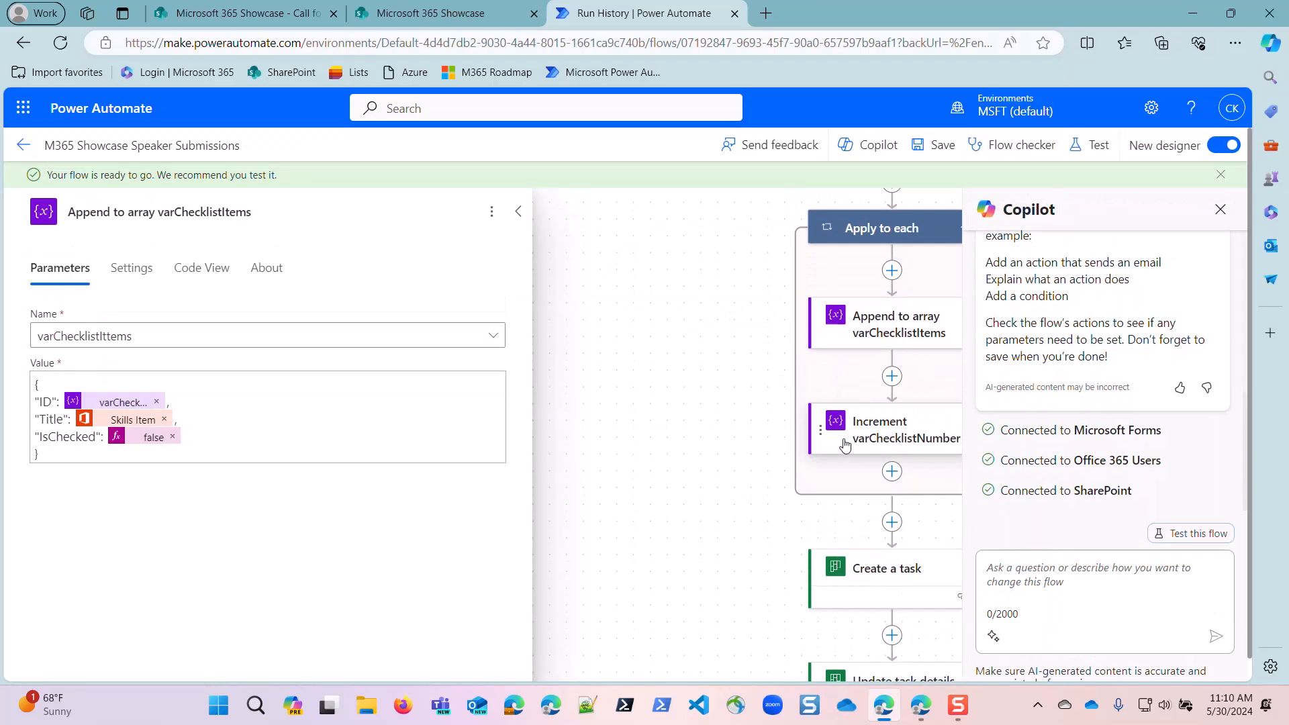
{"action": "left_click", "coordinate": [915, 708]}
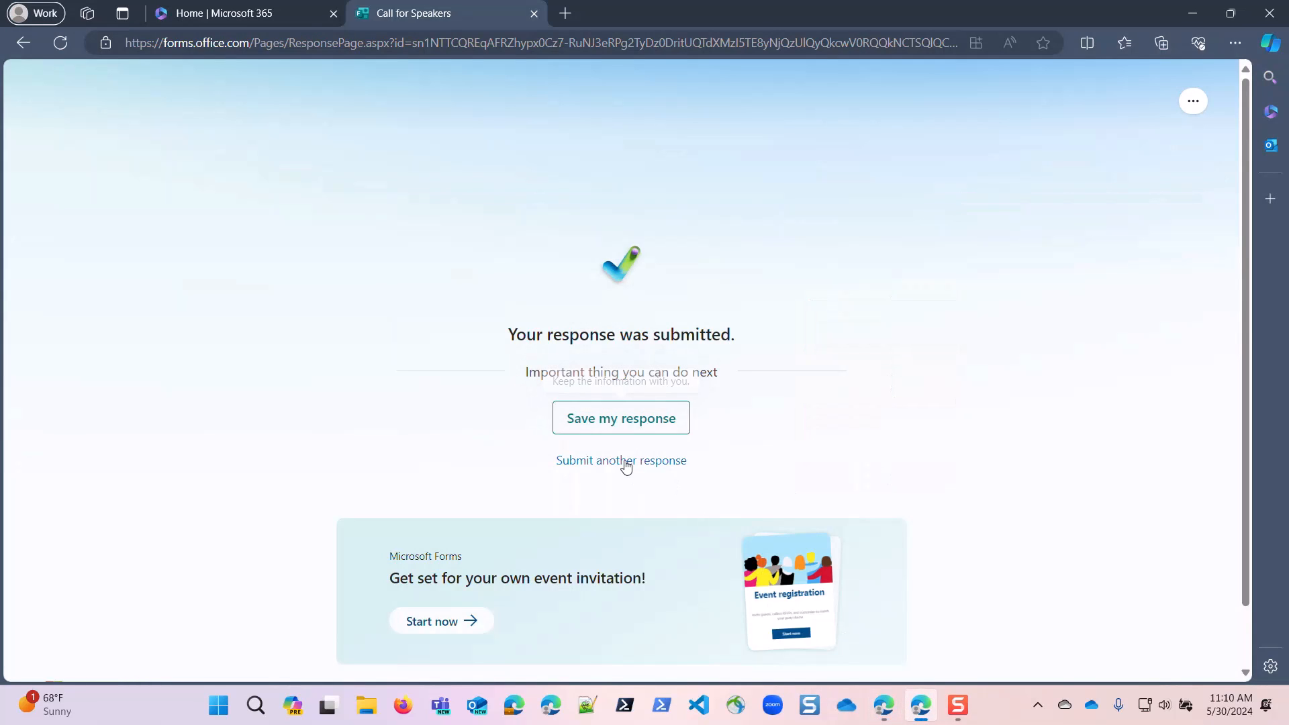
{"action": "left_click", "coordinate": [624, 460]}
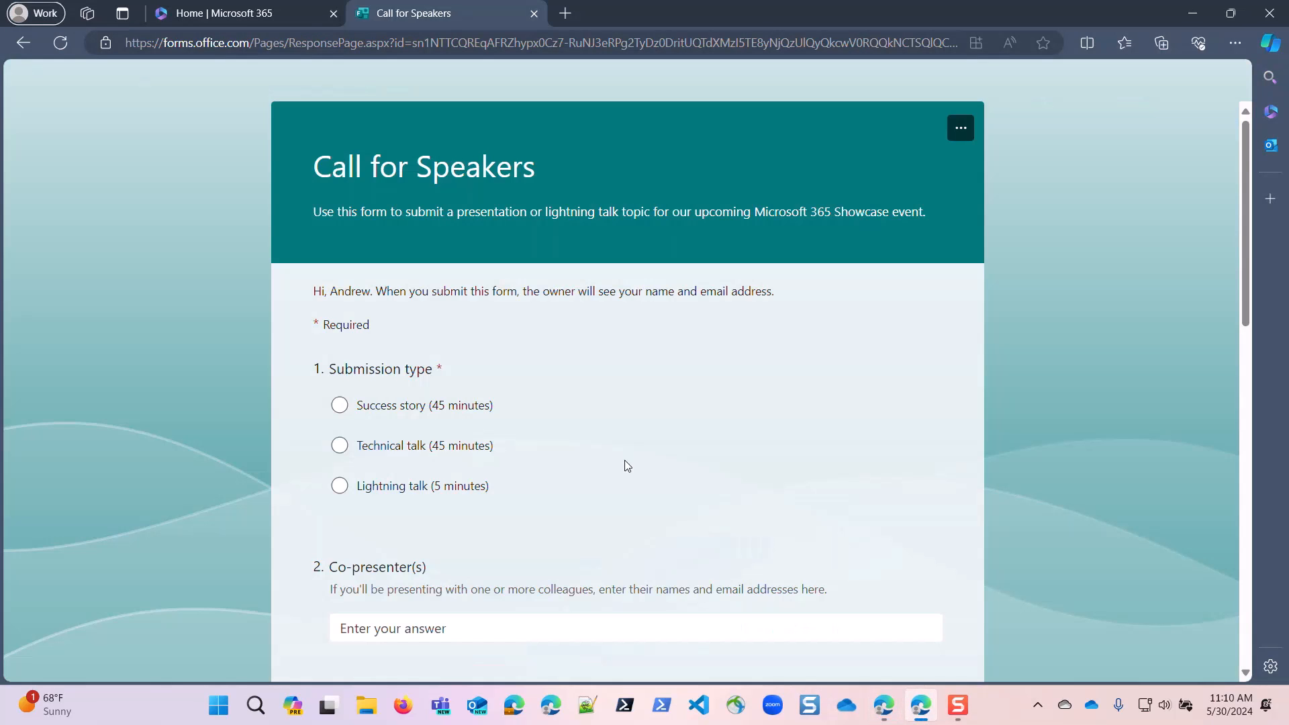
Choose Lightning talk (5 minutes) as the submission type and enter the title "How to attach files to a teams chat".
{"action": "left_click", "coordinate": [340, 491]}
{"action": "scroll", "coordinate": [421, 588], "scroll_direction": "down", "scroll_amount": 3}
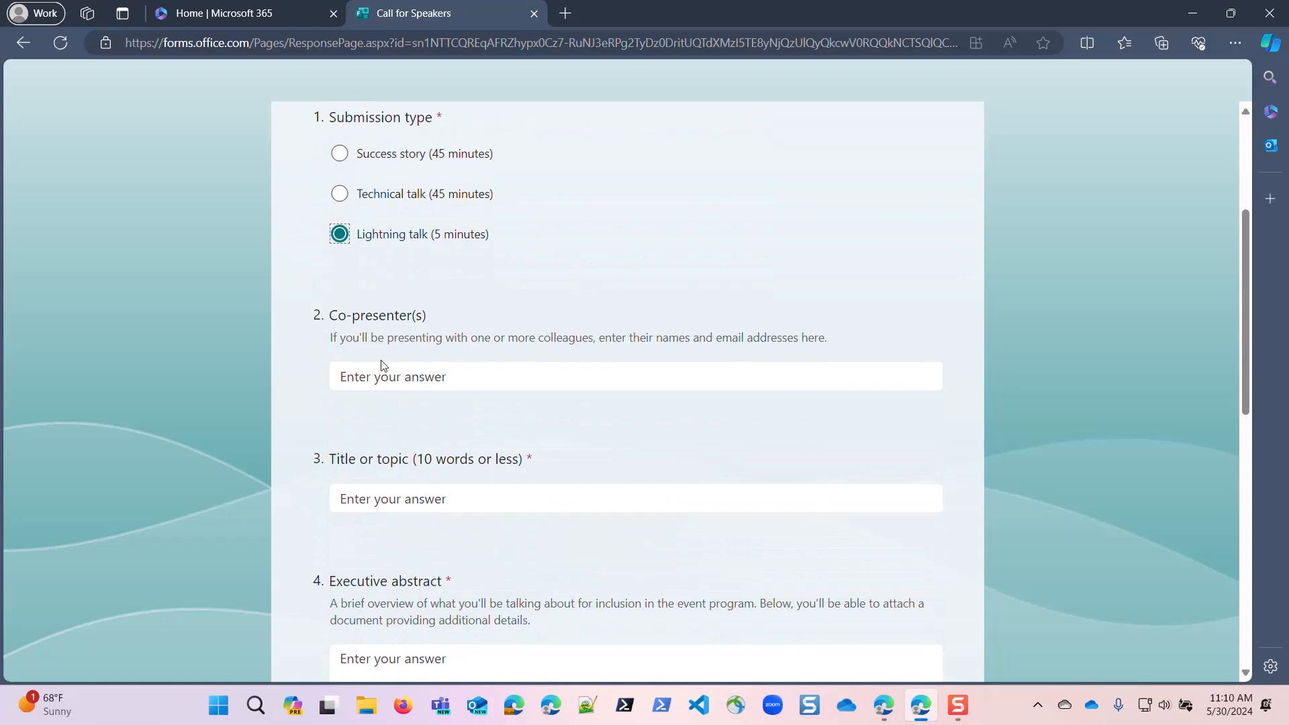
{"action": "left_click", "coordinate": [410, 495]}
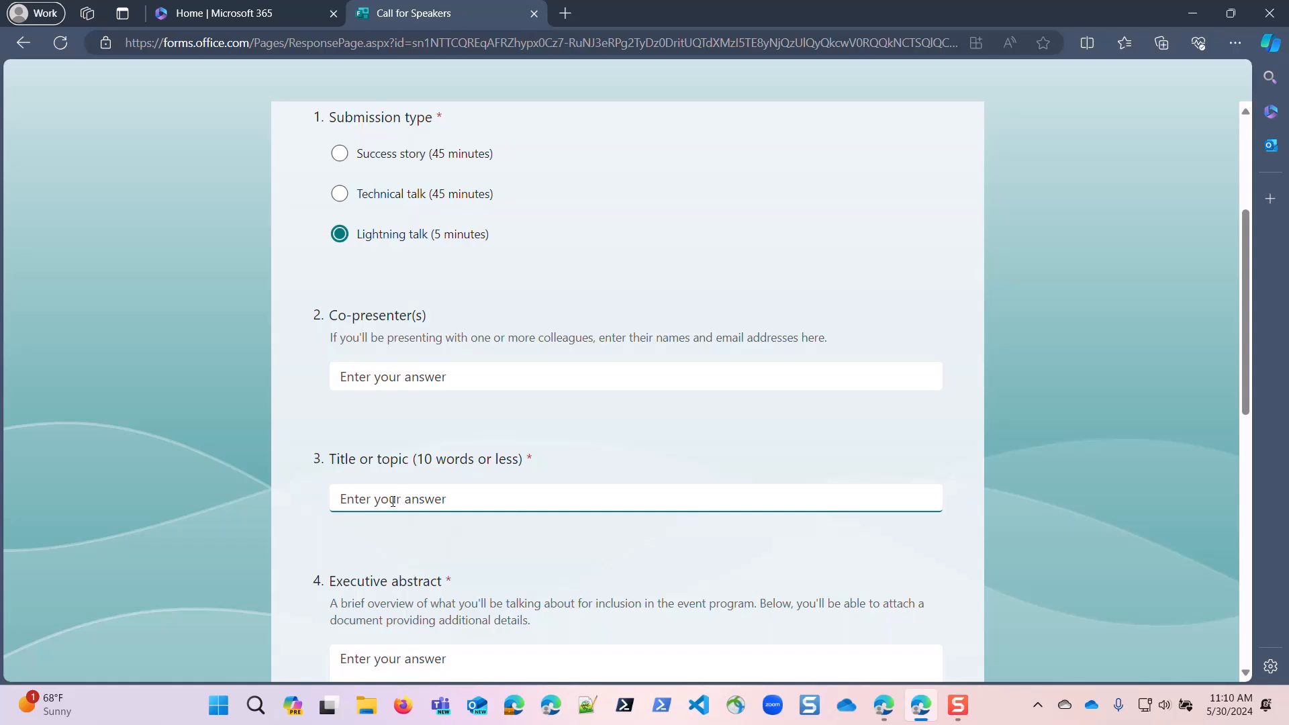
{"action": "type", "text": "How to attach files to"}
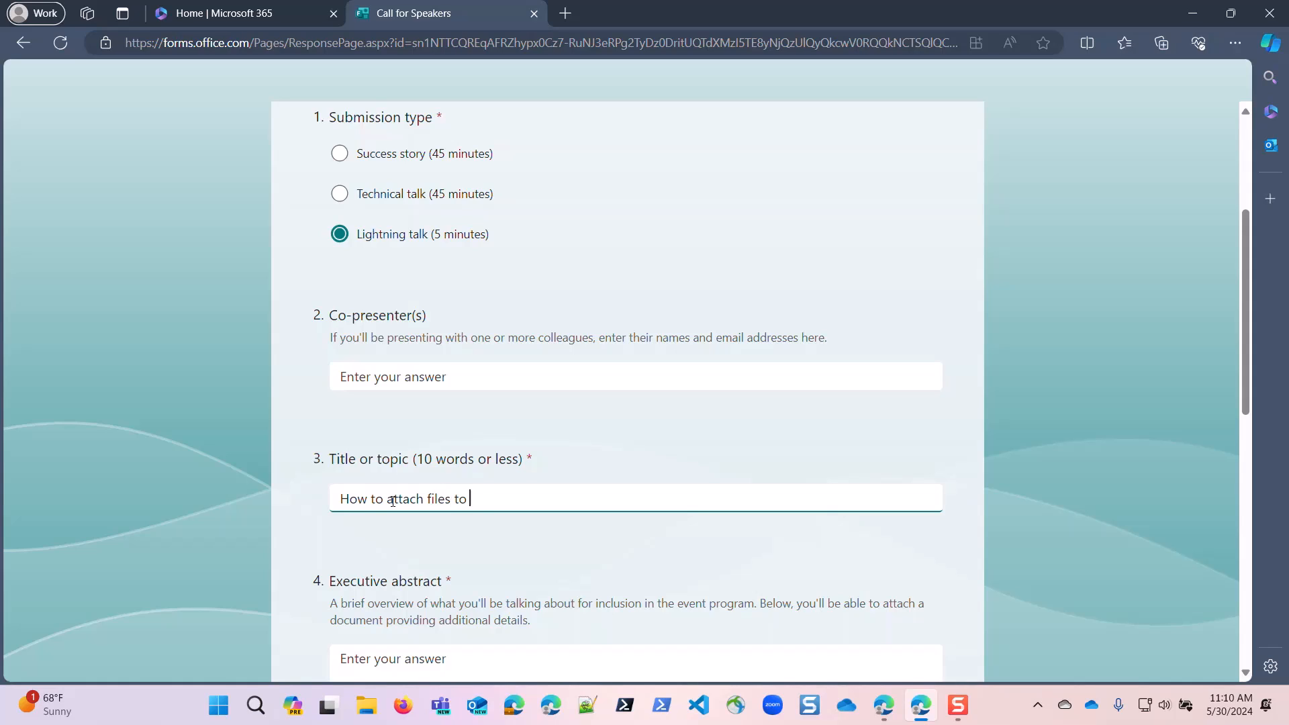
{"action": "type", "text": " a teams "}
{"action": "type", "text": "caht"}
{"action": "key", "text": "Tab"}
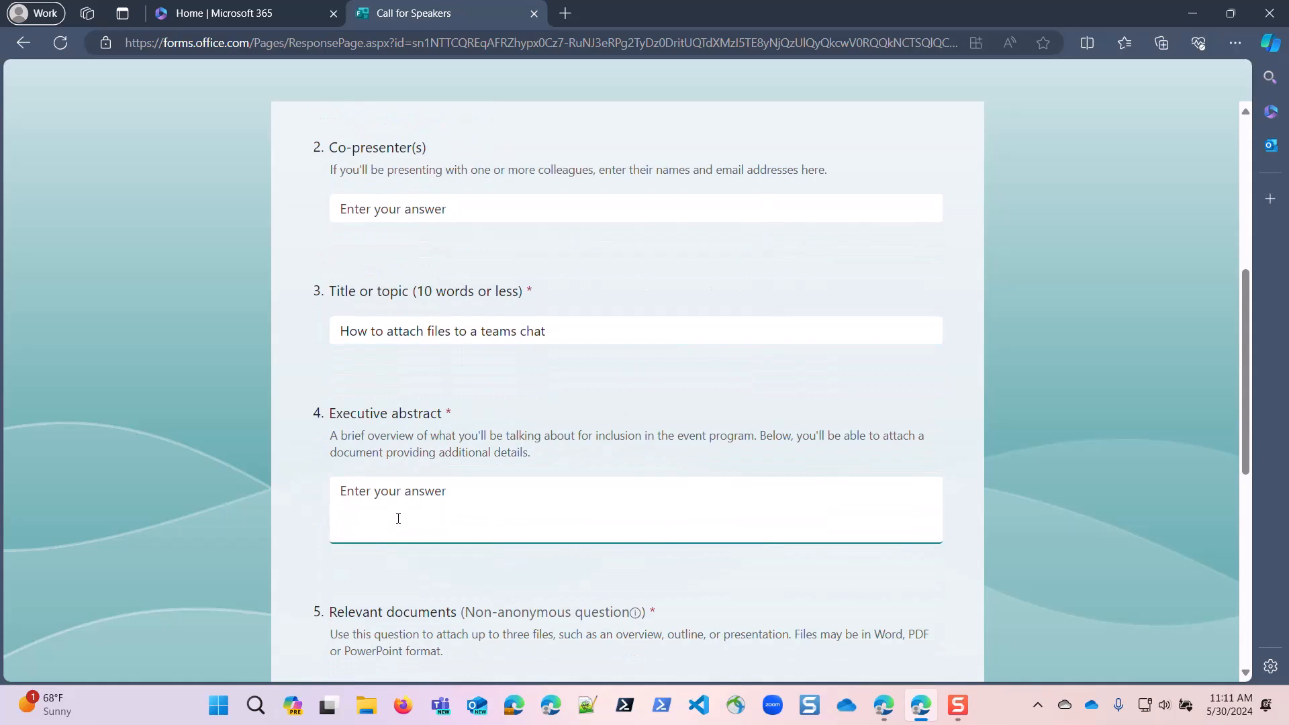
Copy the title text "How to attach files to a teams chat" into the Executive abstract answer.
{"action": "left_click_drag", "start_coordinate": [547, 330], "coordinate": [287, 348]}
{"action": "key", "text": "ctrl+c"}
{"action": "left_click", "coordinate": [420, 489]}
{"action": "key", "text": "ctrl+v"}
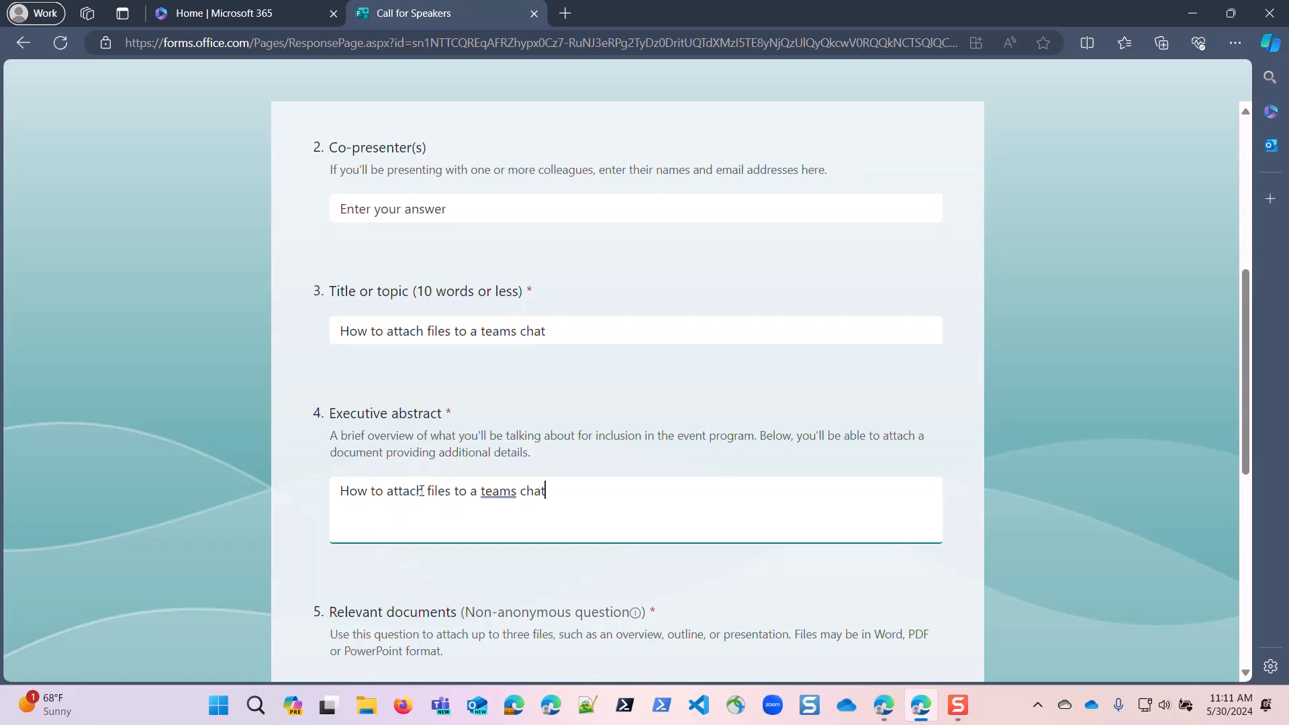
Upload Doc1.docx from Downloads as the relevant document in question 5.
{"action": "scroll", "coordinate": [581, 552], "scroll_direction": "down", "scroll_amount": 3}
{"action": "left_click", "coordinate": [394, 371]}
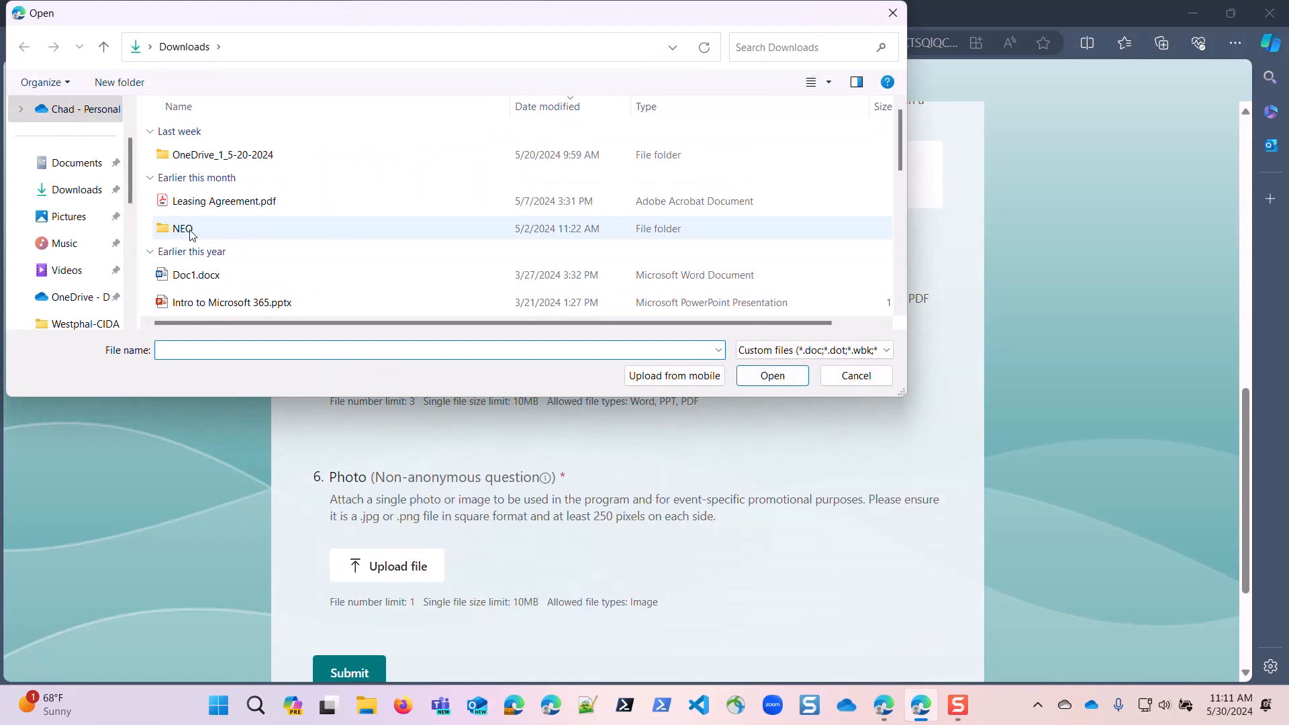
{"action": "left_click", "coordinate": [206, 284]}
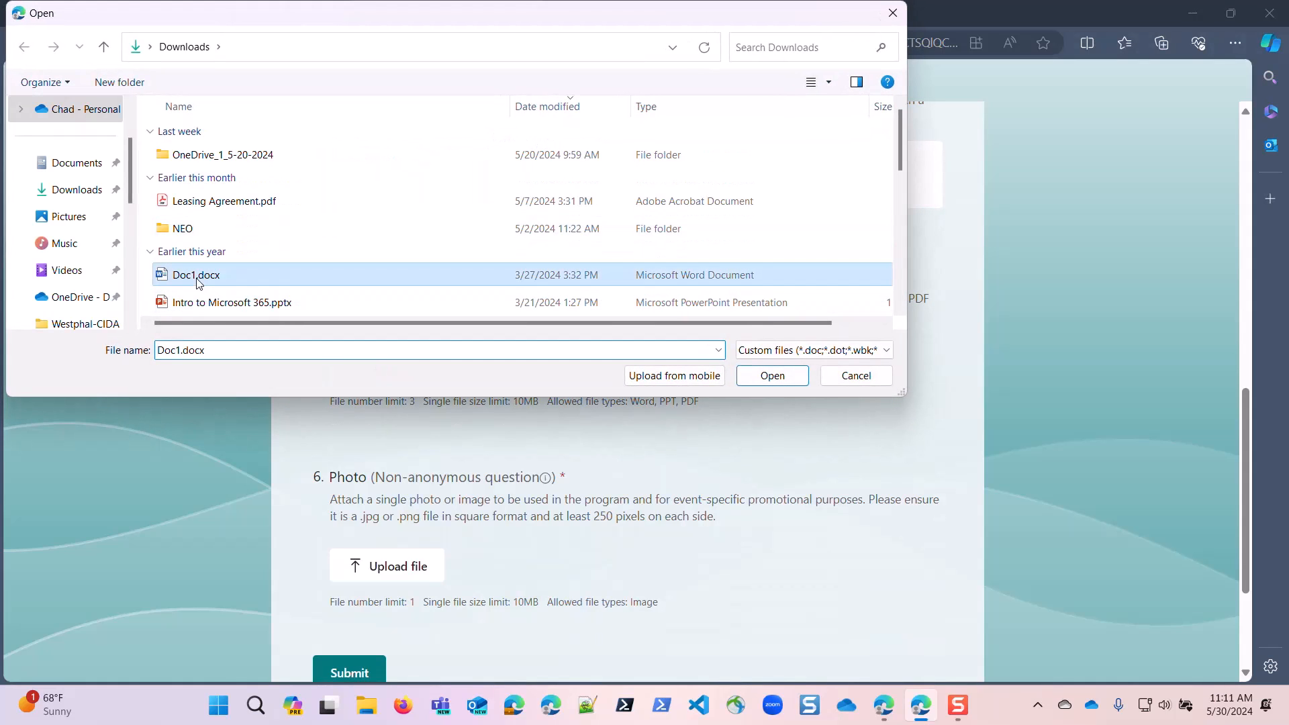
{"action": "left_click", "coordinate": [768, 374]}
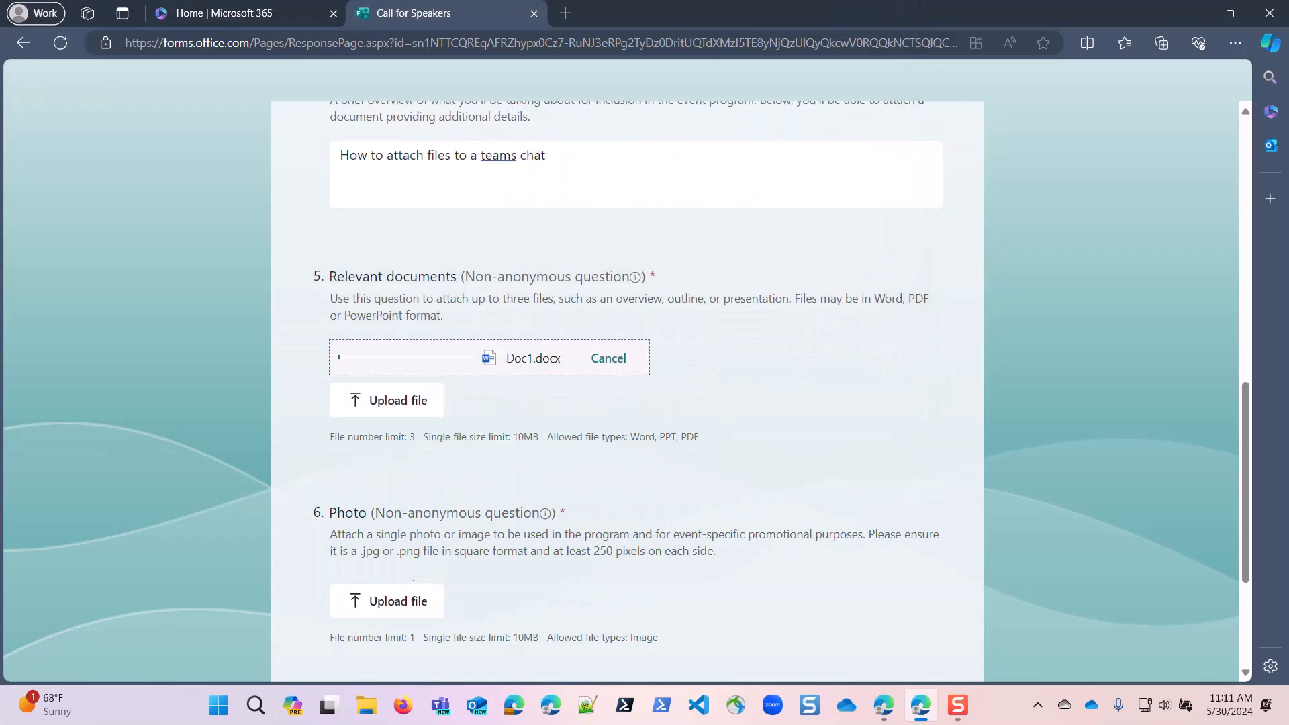
Upload Web Part A.jpg from Downloads as the photo in question 6 and submit the form.
{"action": "left_click", "coordinate": [397, 596]}
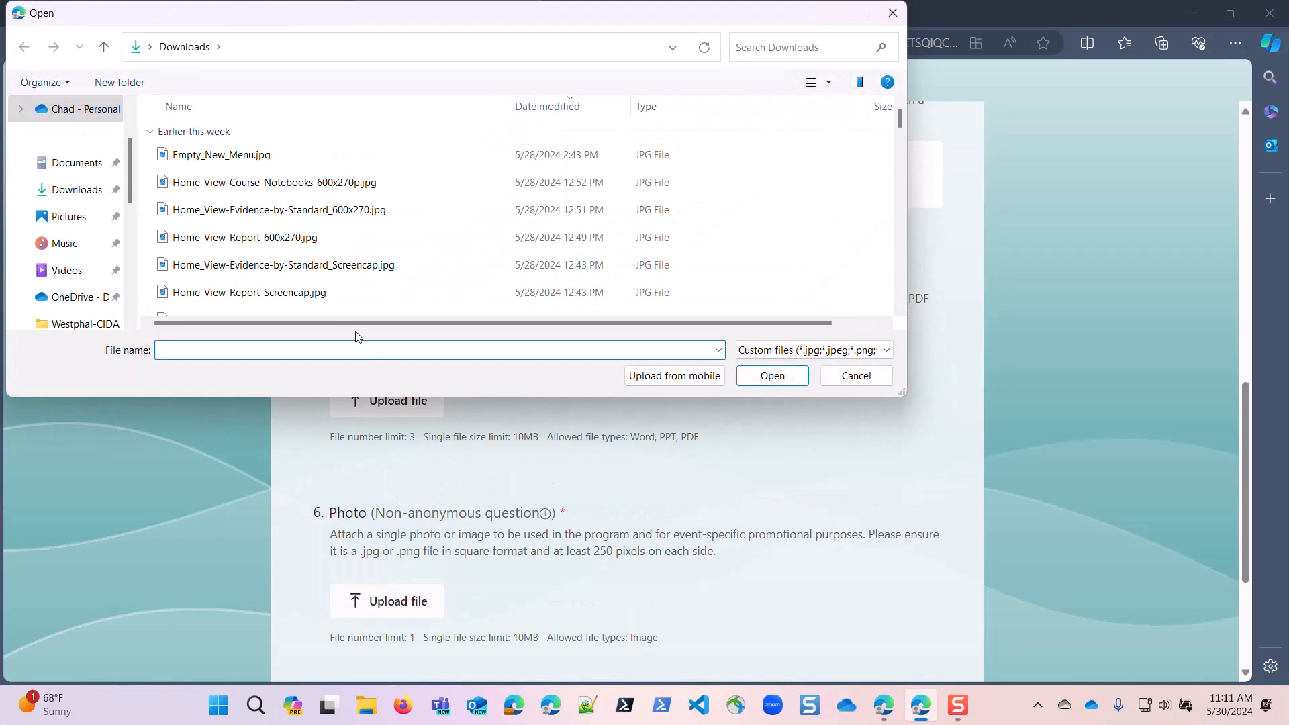
{"action": "scroll", "coordinate": [196, 206], "scroll_direction": "down", "scroll_amount": 5}
{"action": "scroll", "coordinate": [210, 232], "scroll_direction": "up", "scroll_amount": 5}
{"action": "scroll", "coordinate": [215, 231], "scroll_direction": "down", "scroll_amount": 5}
{"action": "left_click", "coordinate": [205, 274]}
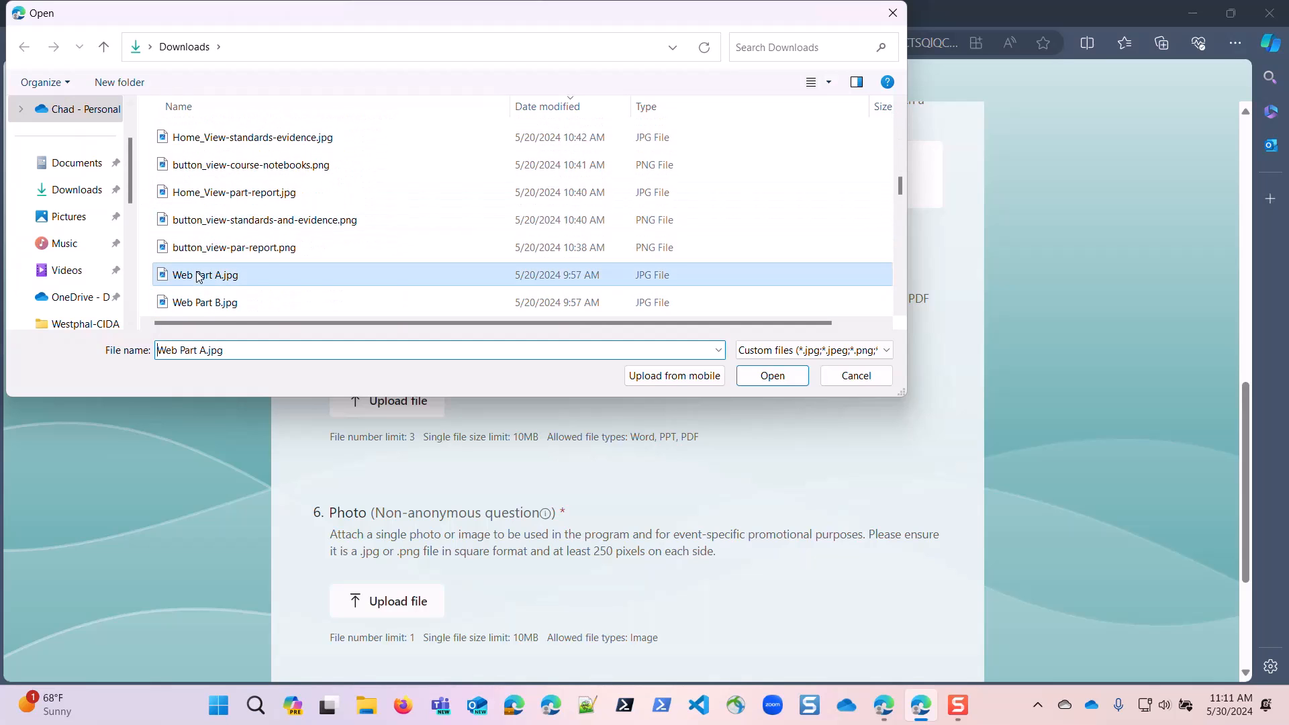
{"action": "left_click", "coordinate": [765, 376]}
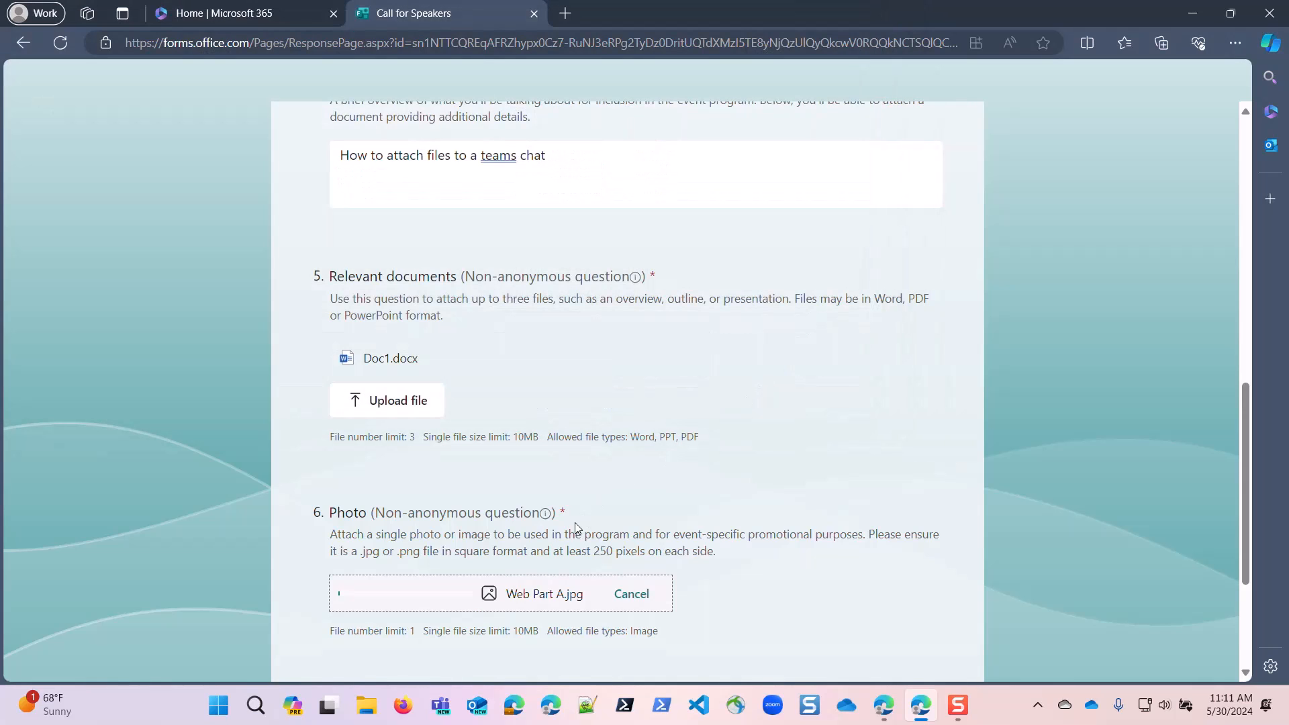
{"action": "scroll", "coordinate": [581, 505], "scroll_direction": "down", "scroll_amount": 3}
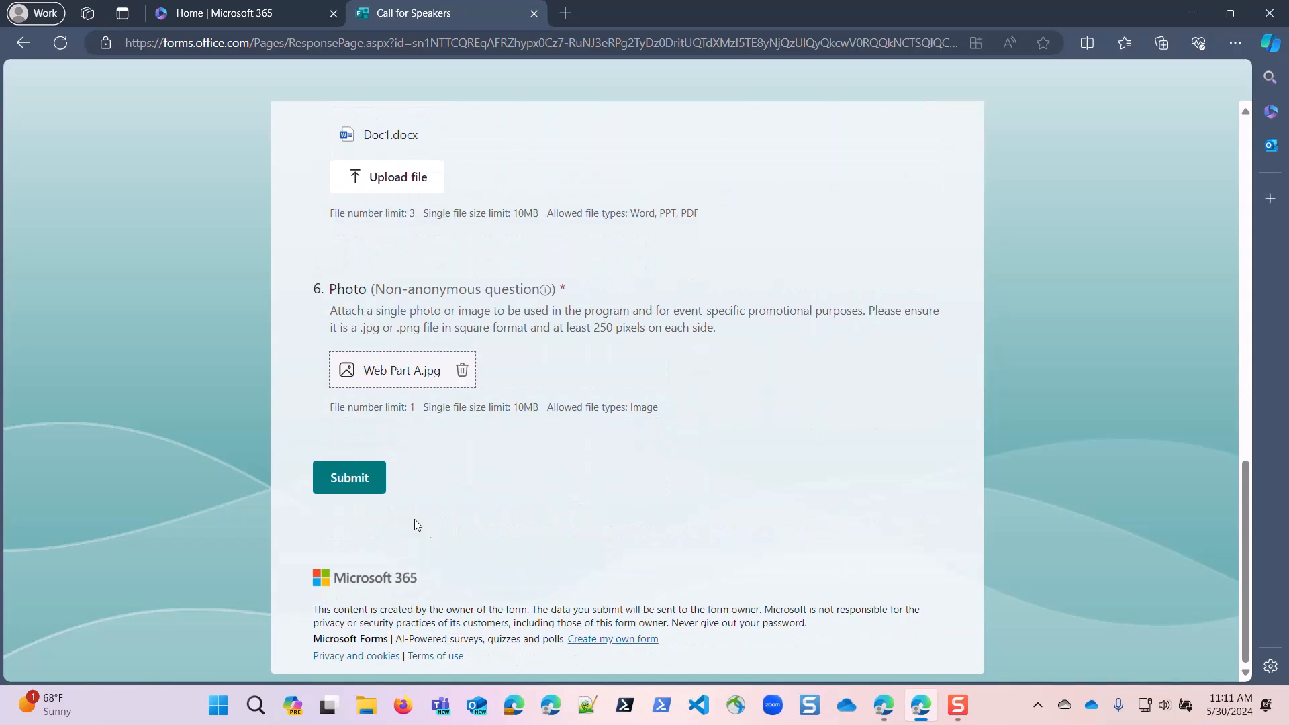
{"action": "left_click", "coordinate": [334, 472]}
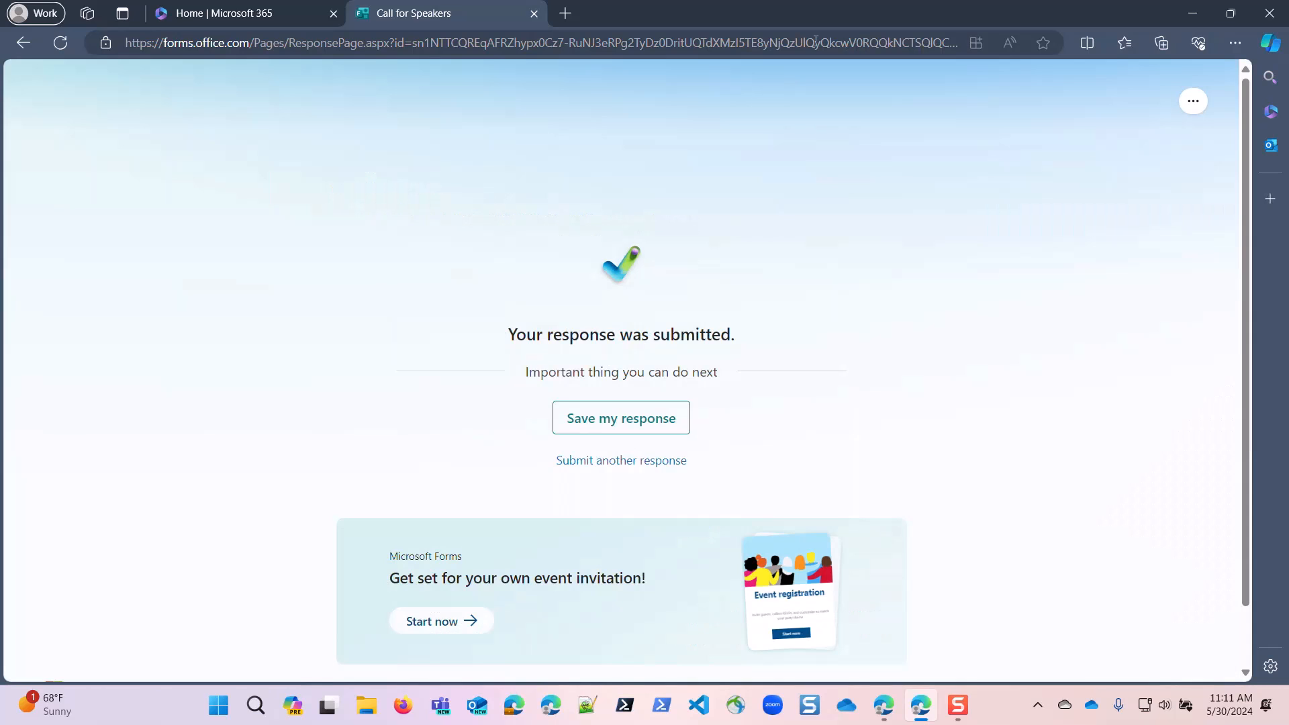
Switch back to Power Automate, open the latest run in the flow's run history and check its actions through Update task details.
{"action": "key", "text": "alt+Tab"}
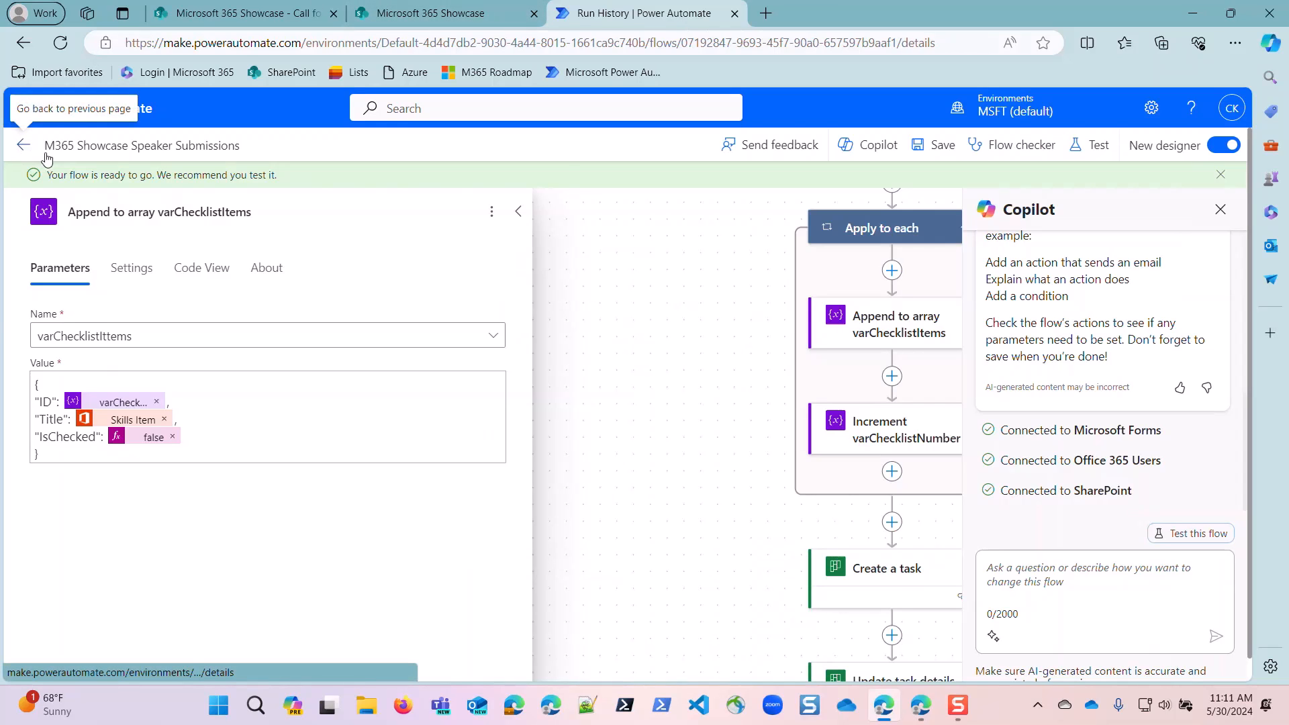
{"action": "left_click", "coordinate": [24, 145]}
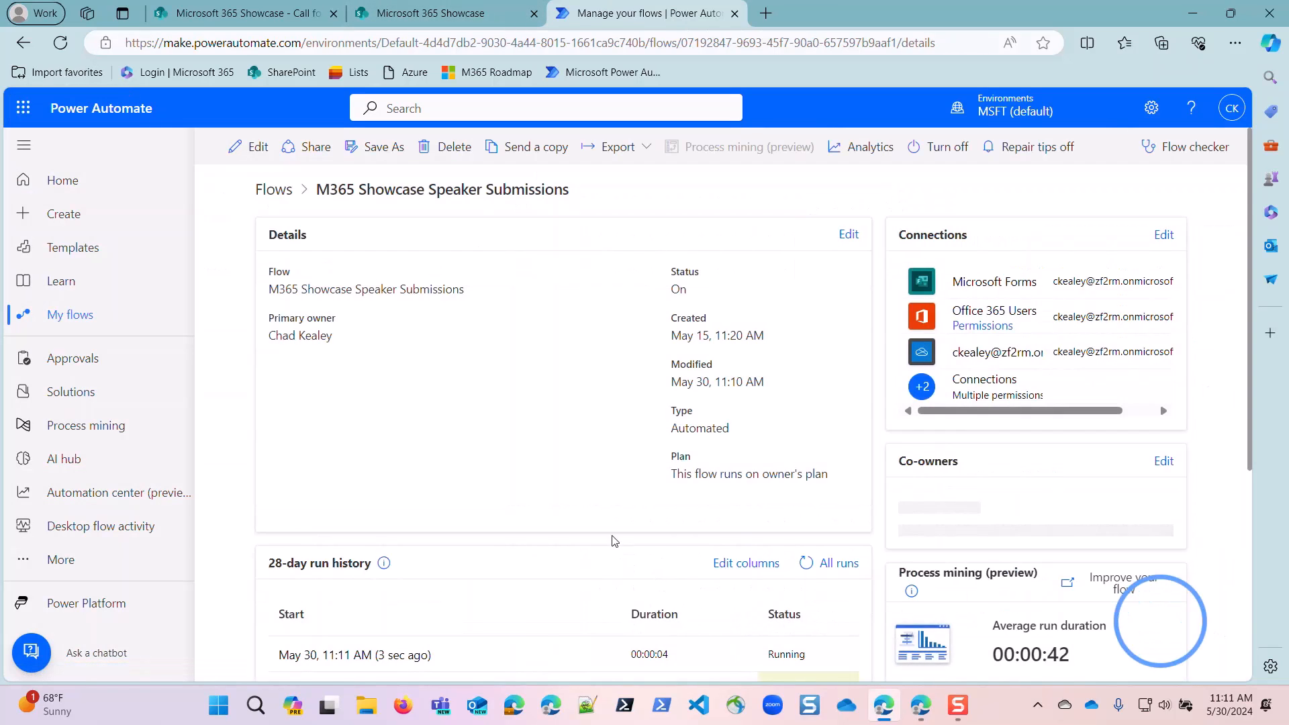
{"action": "scroll", "coordinate": [747, 588], "scroll_direction": "down", "scroll_amount": 2}
{"action": "left_click", "coordinate": [805, 424]}
{"action": "scroll", "coordinate": [804, 434], "scroll_direction": "down", "scroll_amount": 1}
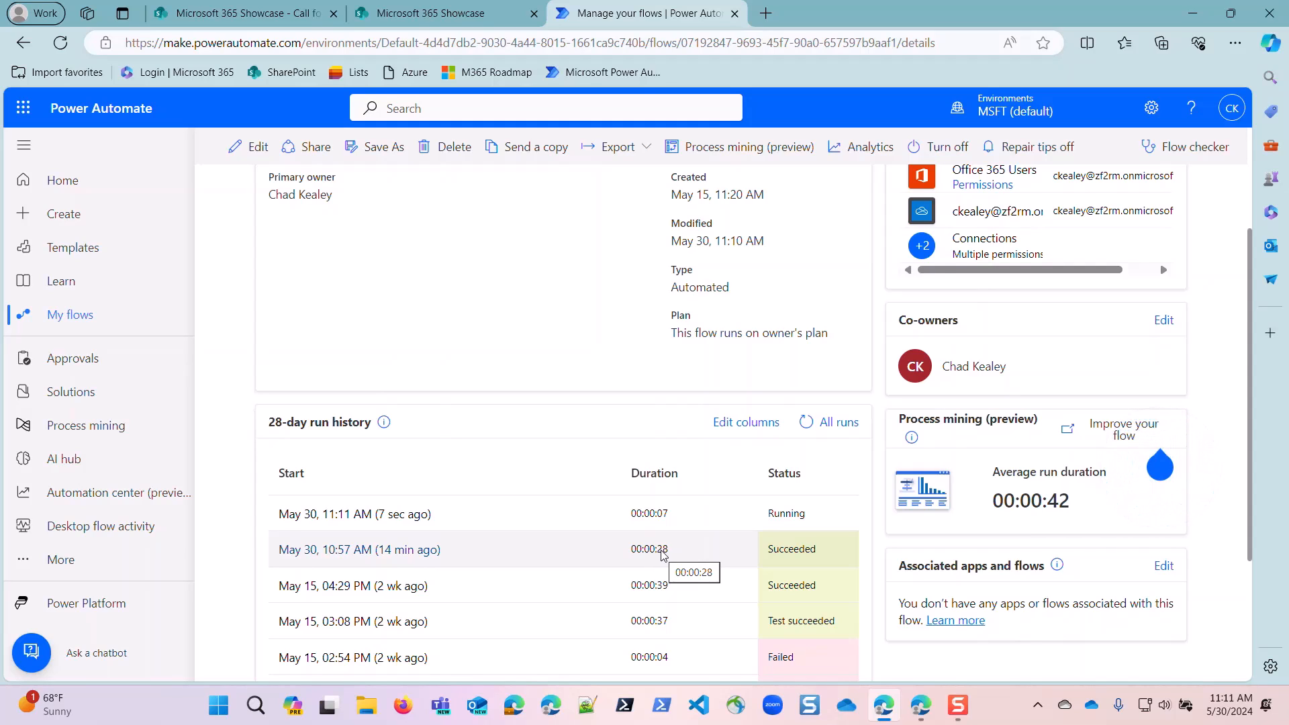
{"action": "left_click", "coordinate": [807, 424]}
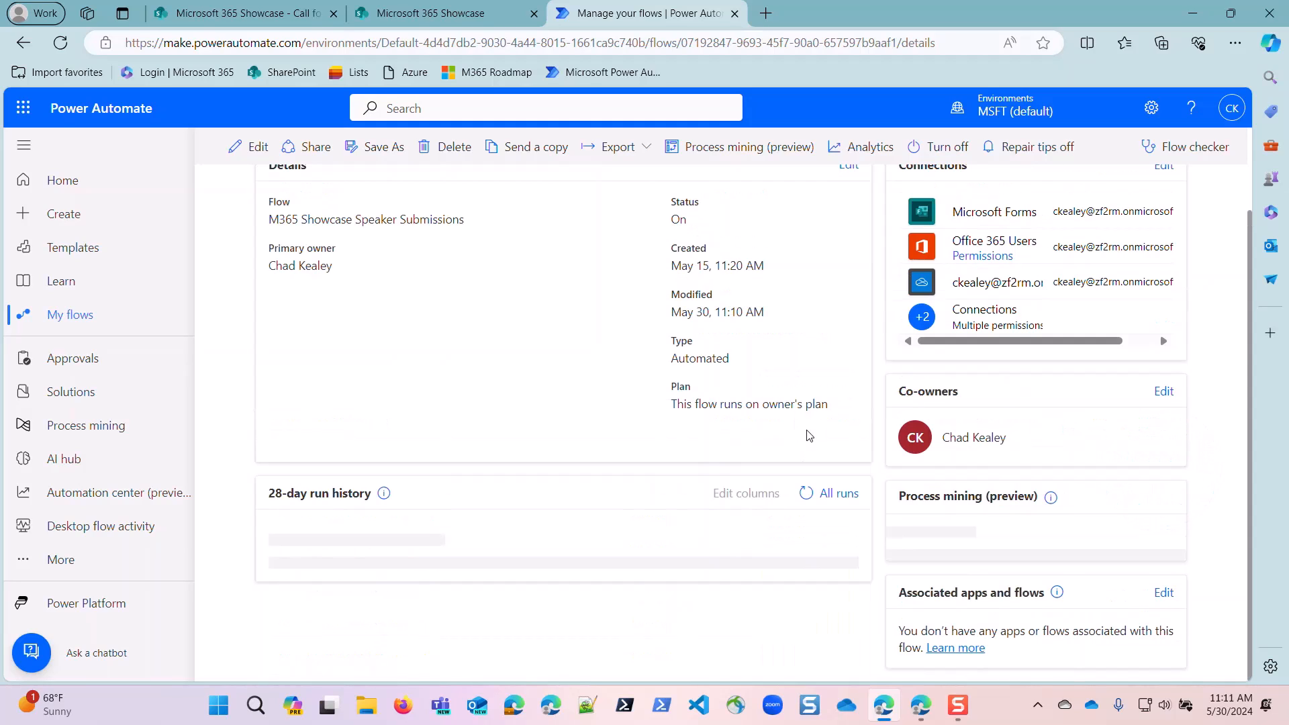
{"action": "scroll", "coordinate": [809, 433], "scroll_direction": "down", "scroll_amount": 1}
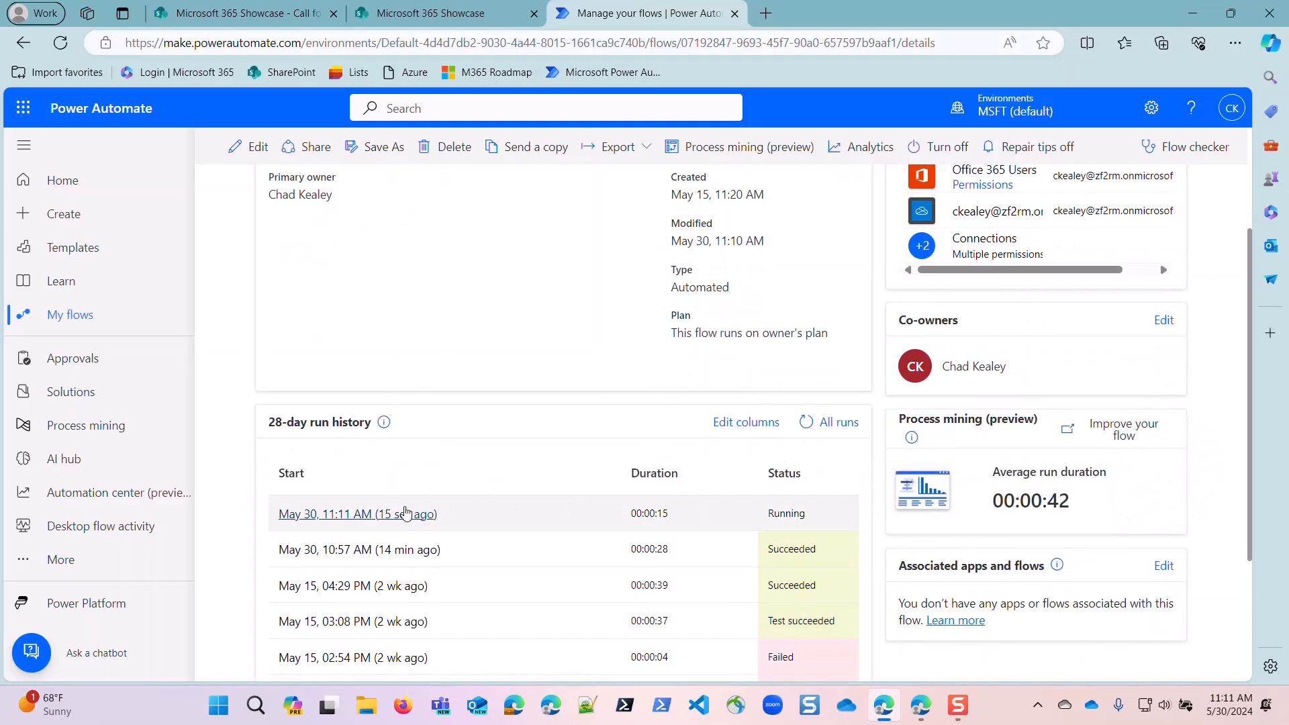
{"action": "left_click", "coordinate": [382, 513]}
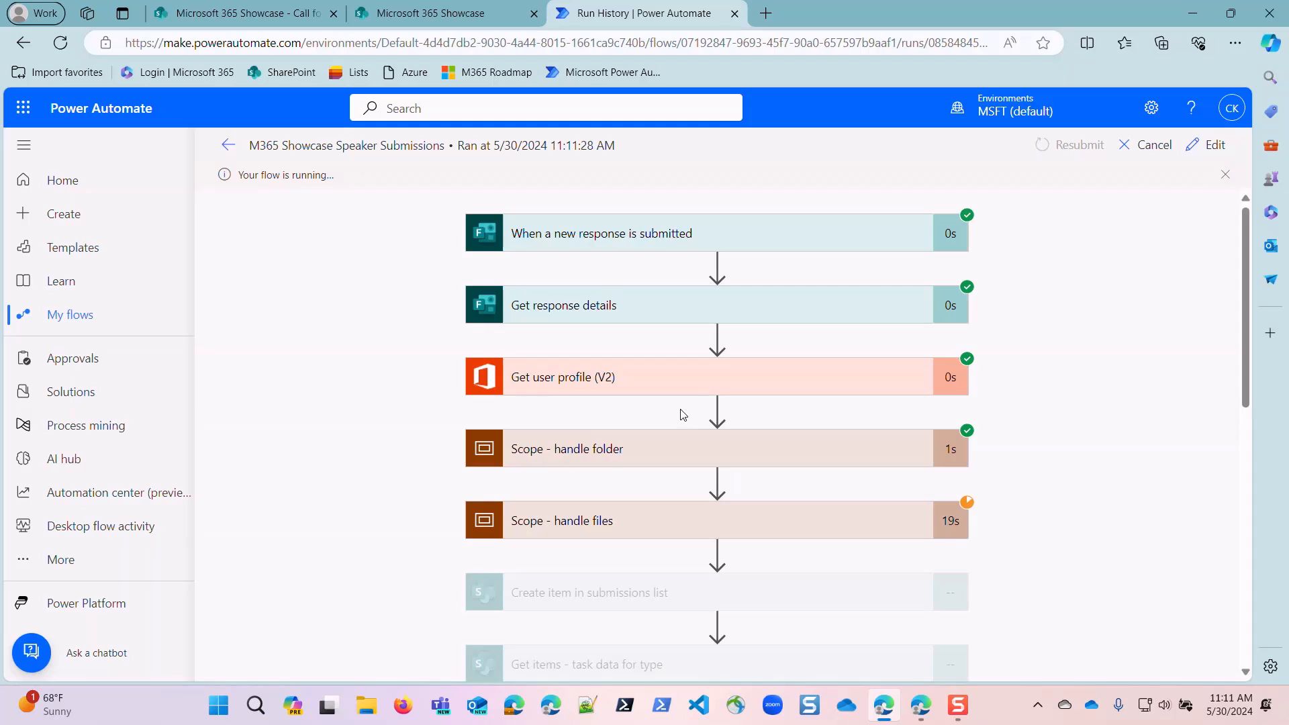
{"action": "scroll", "coordinate": [742, 415], "scroll_direction": "down", "scroll_amount": 2}
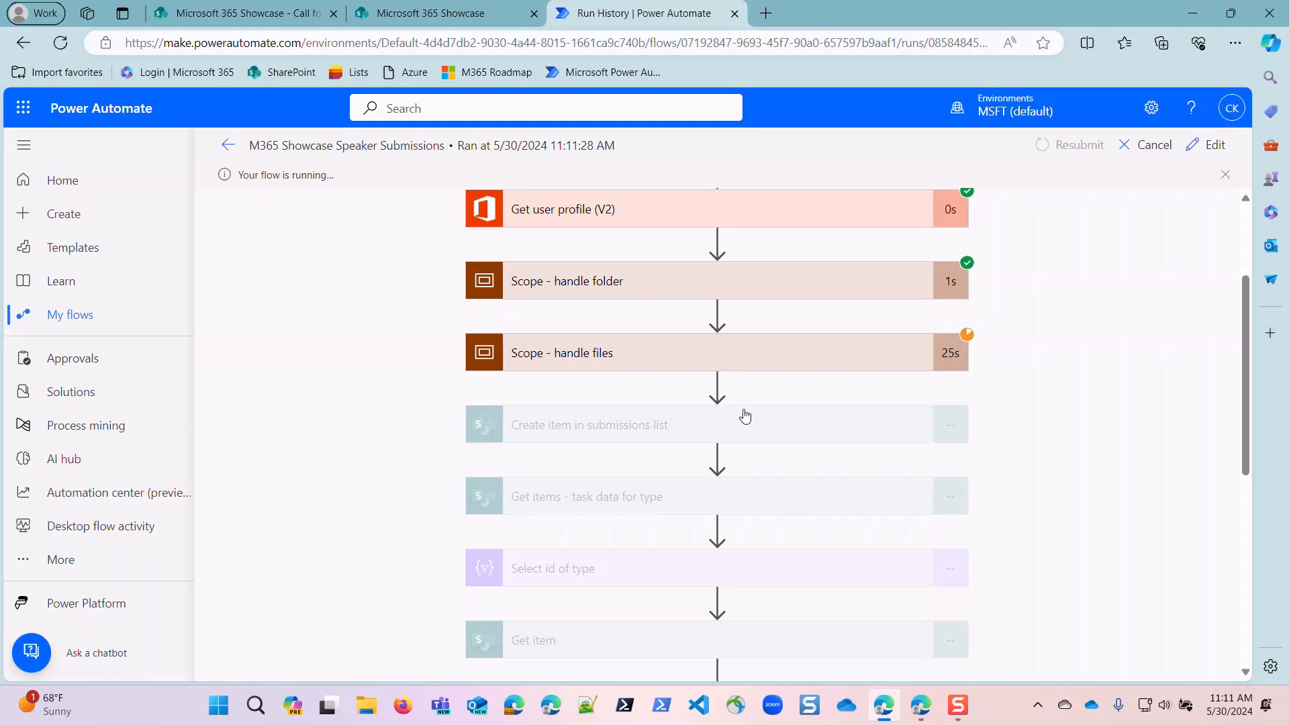
{"action": "scroll", "coordinate": [745, 416], "scroll_direction": "down", "scroll_amount": 6}
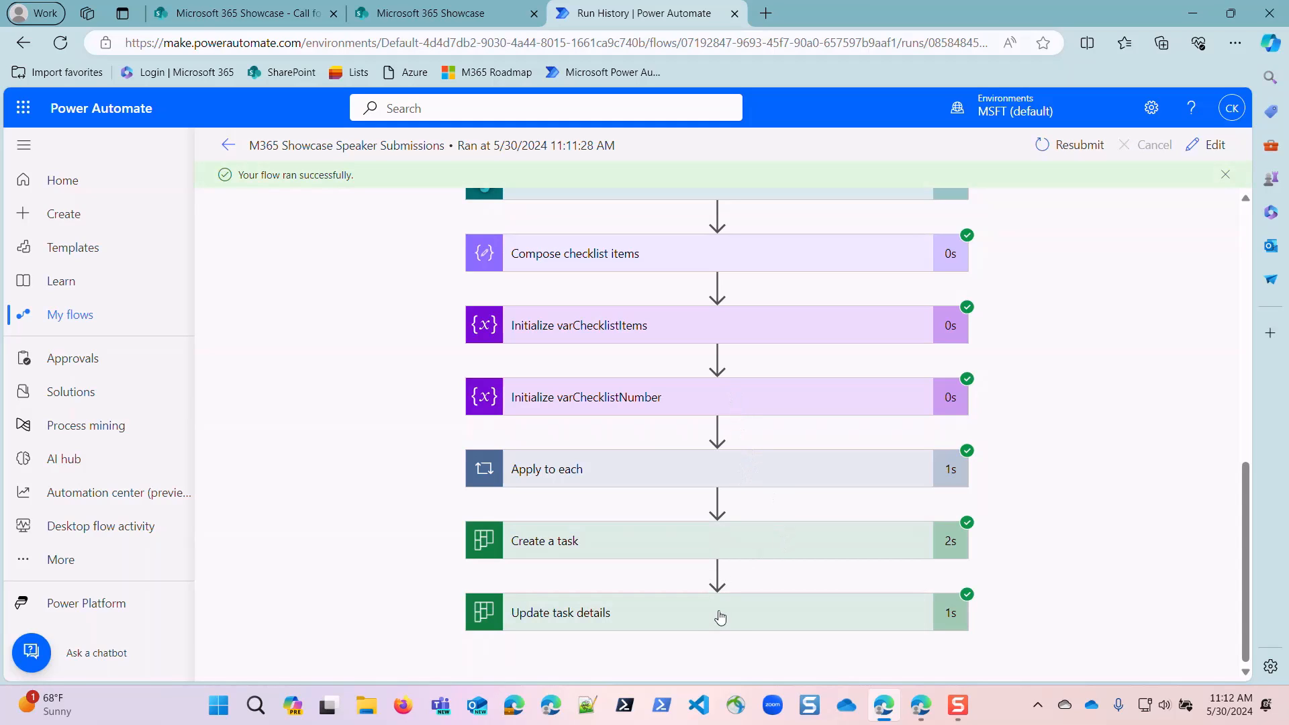
Open the M365 Showcase Planner from the SharePoint site in a new tab and view the "How to attach files to a teams chat" task's checklist.
{"action": "left_click", "coordinate": [402, 15]}
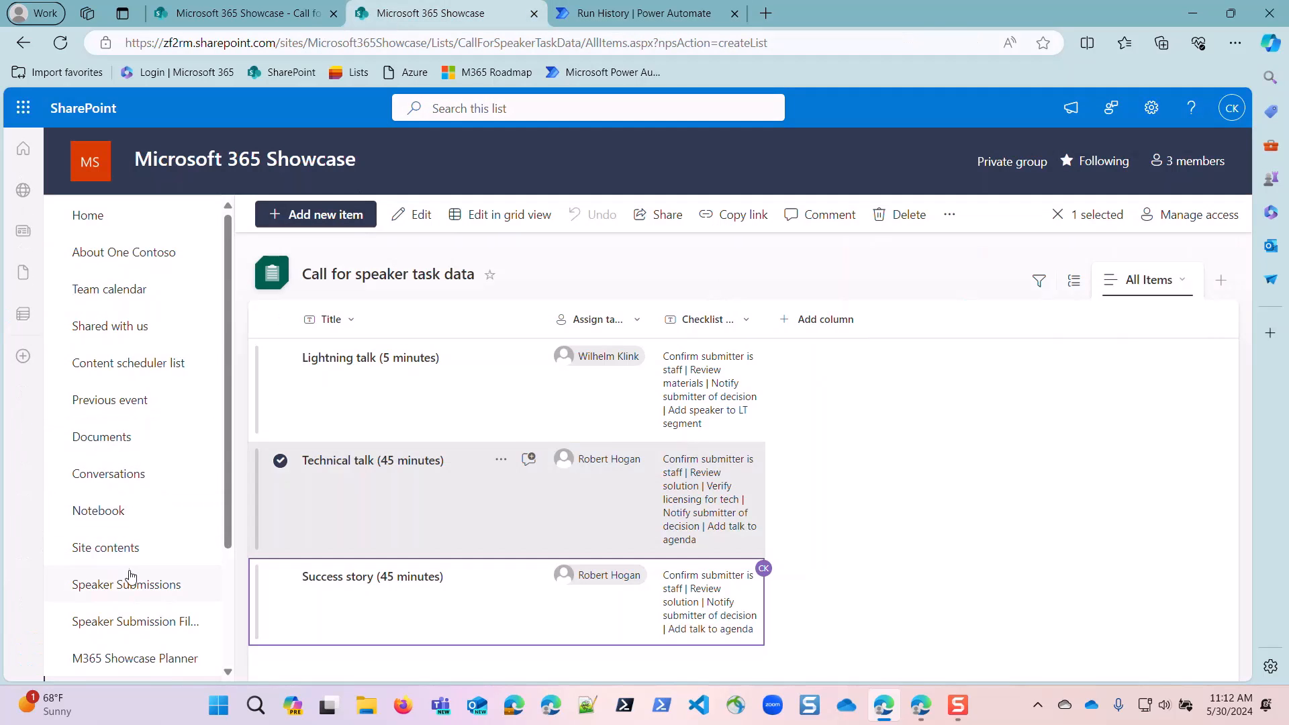
{"action": "right_click", "coordinate": [169, 661]}
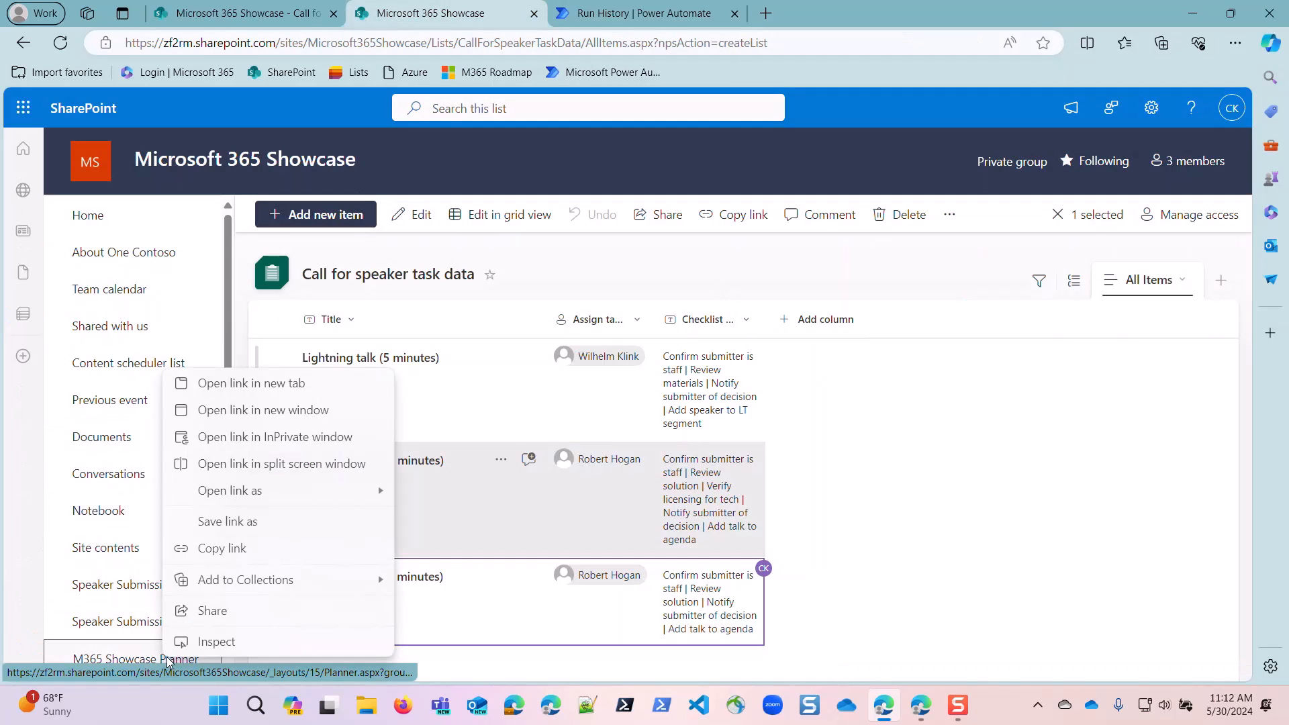
{"action": "left_click", "coordinate": [222, 383]}
{"action": "left_click", "coordinate": [651, 16]}
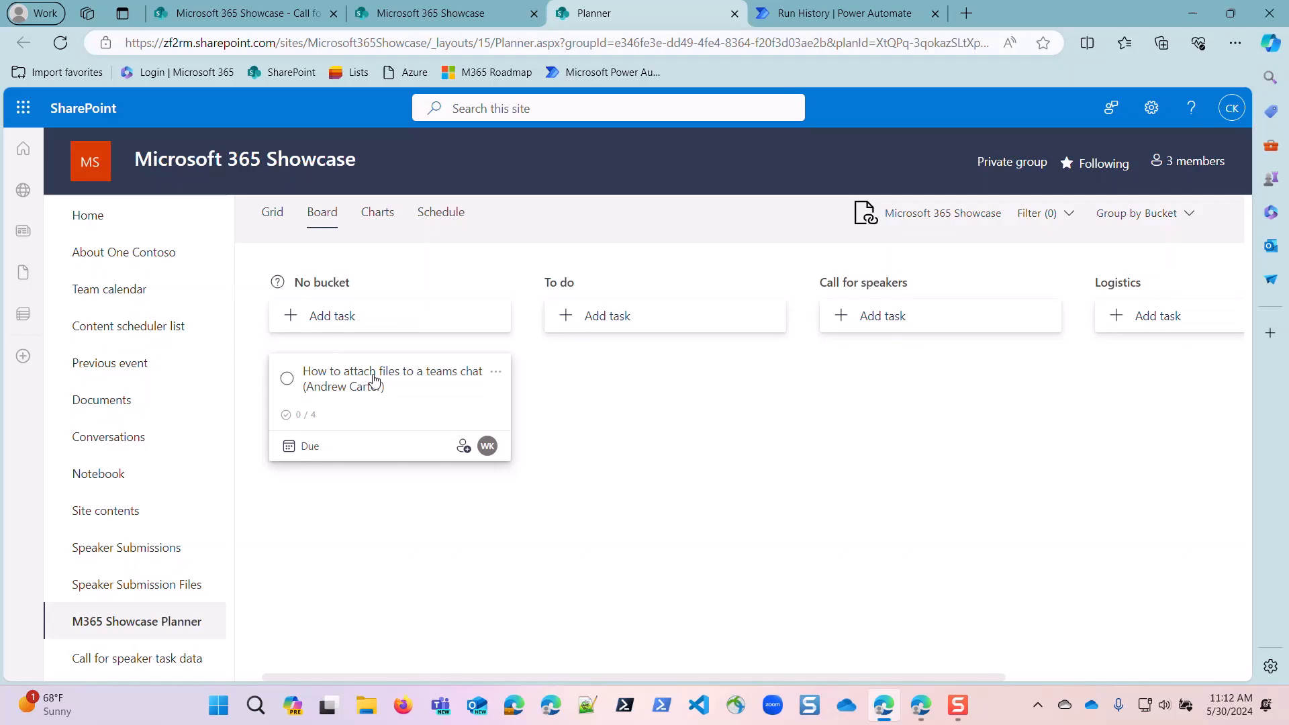
{"action": "left_click", "coordinate": [376, 379]}
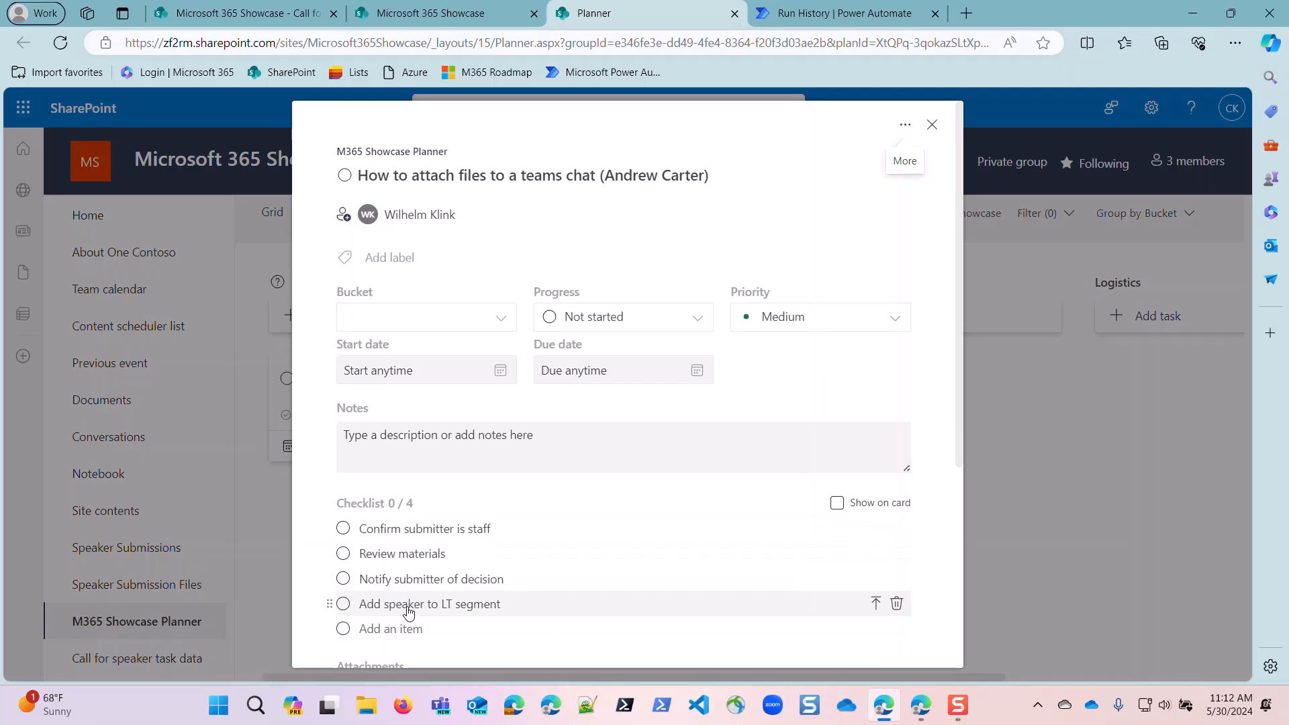
Compare the Planner task's checklist with the Lightning talk entry's checklist items in the Call for speaker task data list.
{"action": "left_click", "coordinate": [263, 10]}
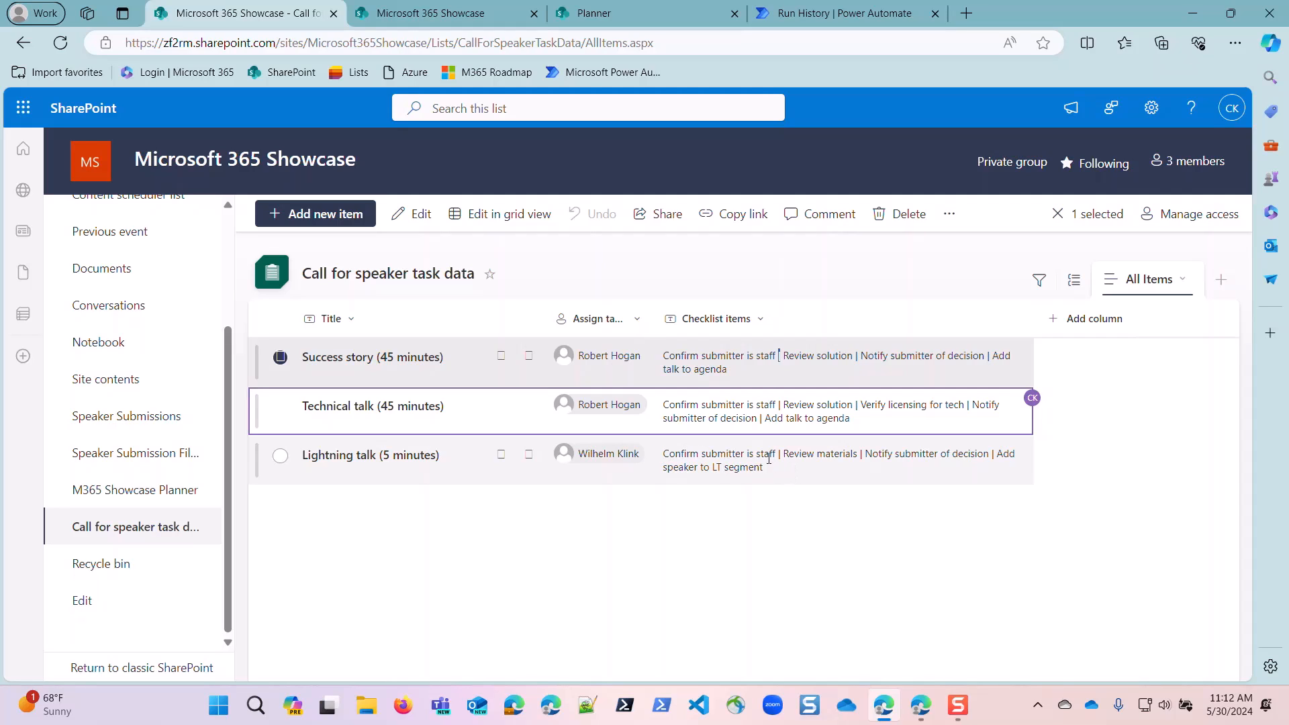
{"action": "left_click", "coordinate": [449, 14]}
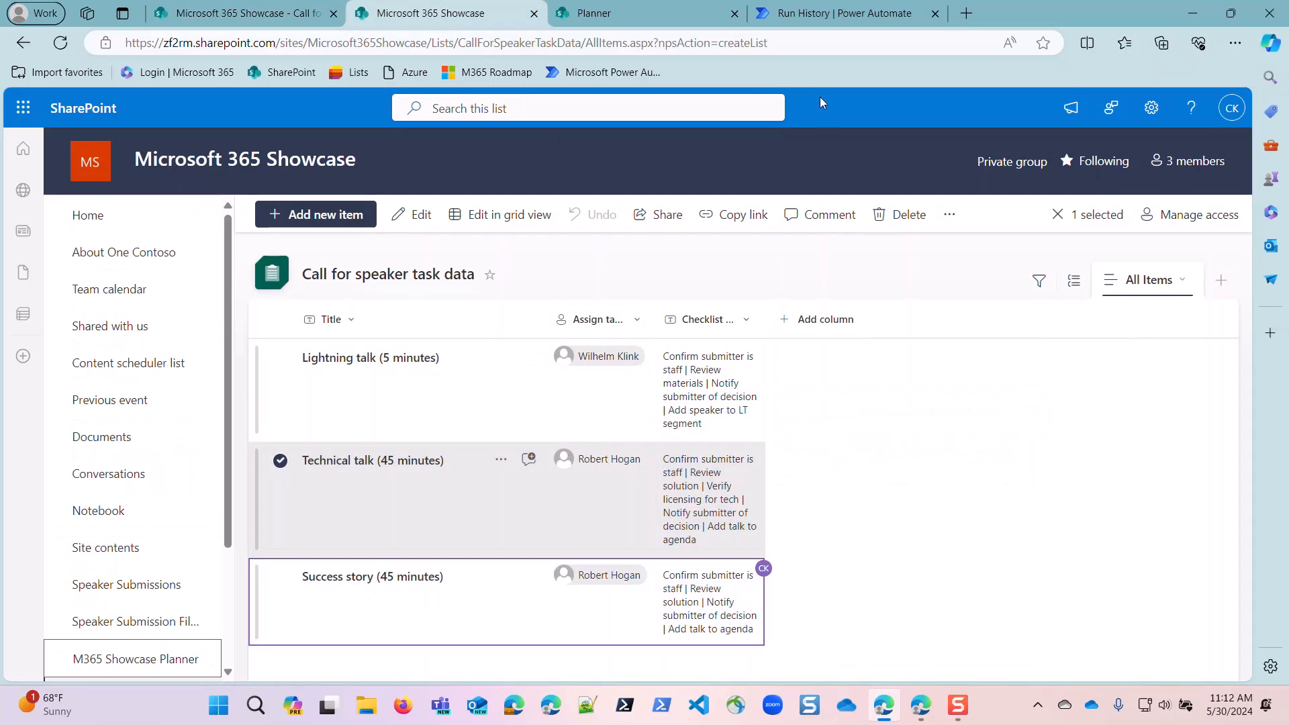
{"action": "left_click", "coordinate": [634, 20]}
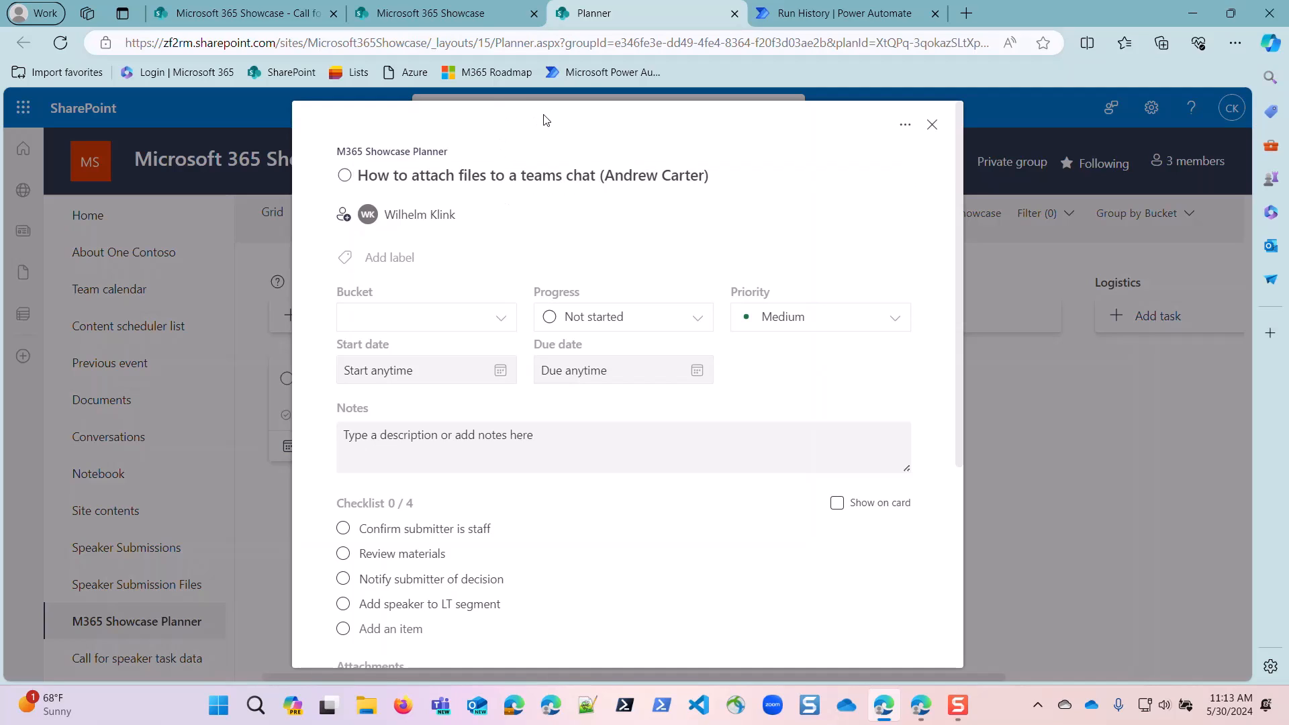
Return to the Call for speaker task data list and open the Lightning talk (5 minutes) item.
{"action": "left_click", "coordinate": [269, 14]}
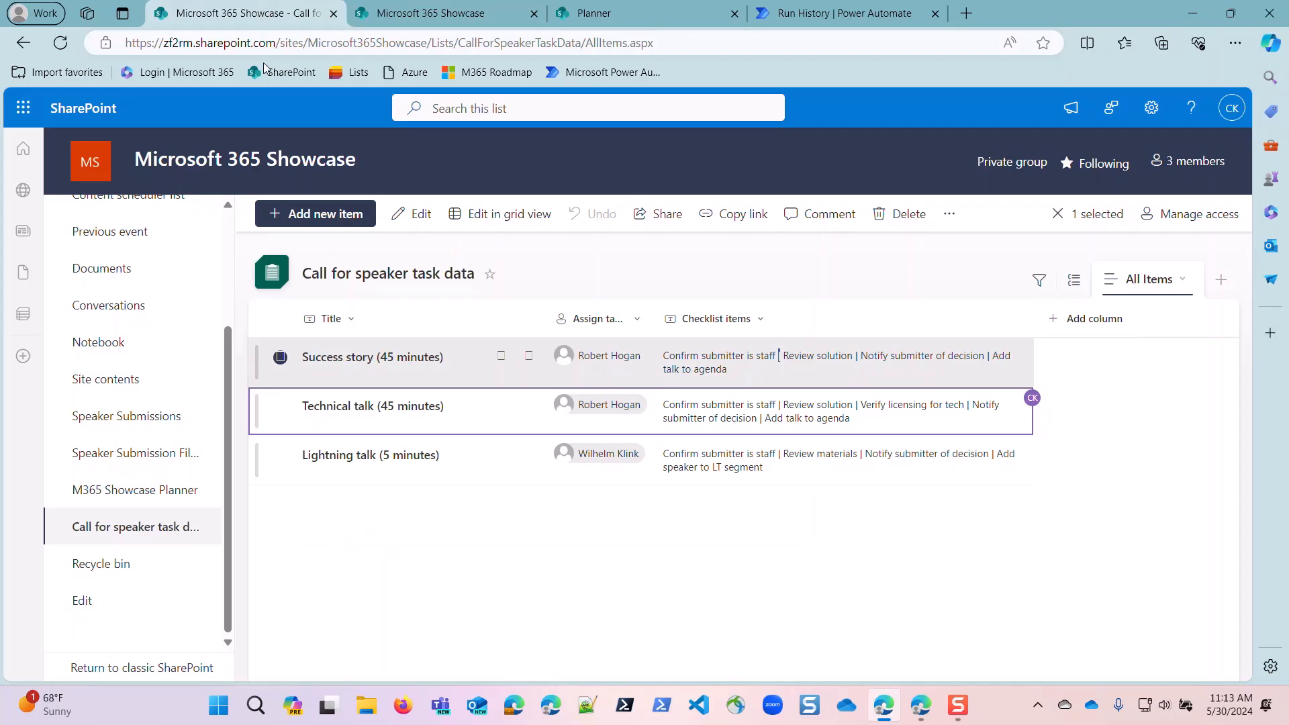
{"action": "left_click", "coordinate": [363, 459]}
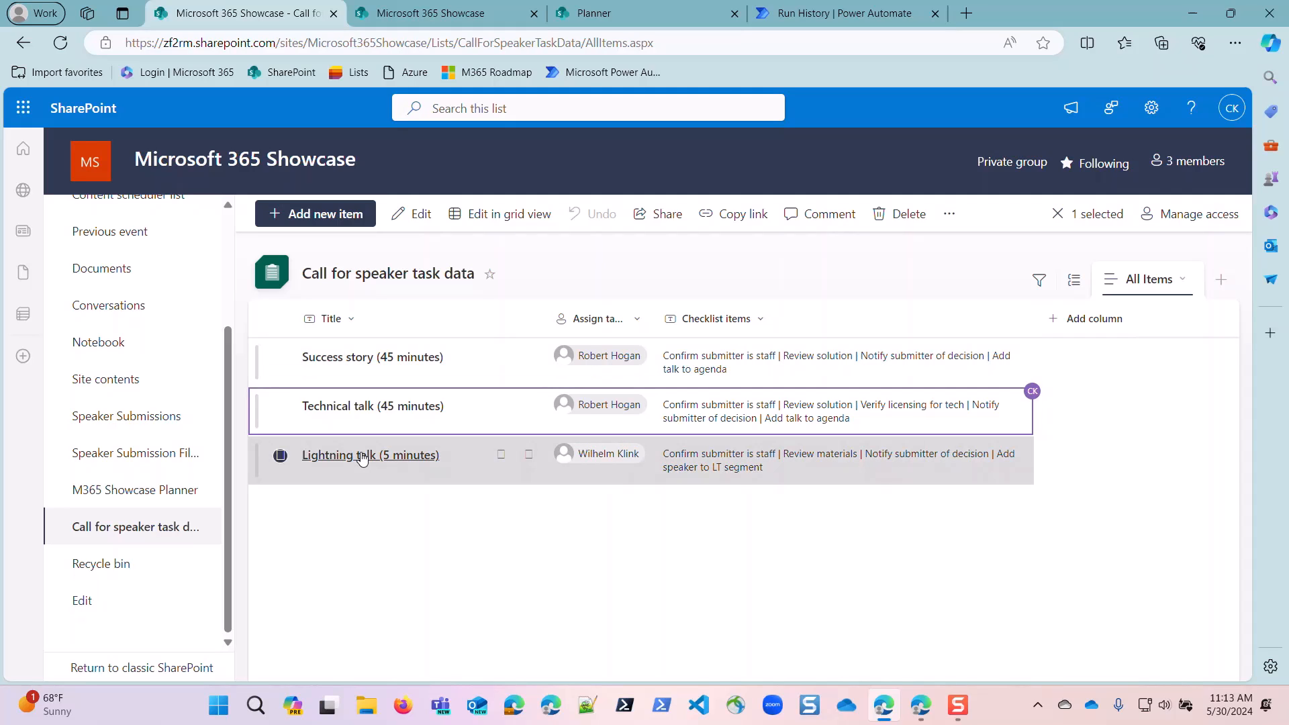
{"action": "left_click", "coordinate": [363, 457]}
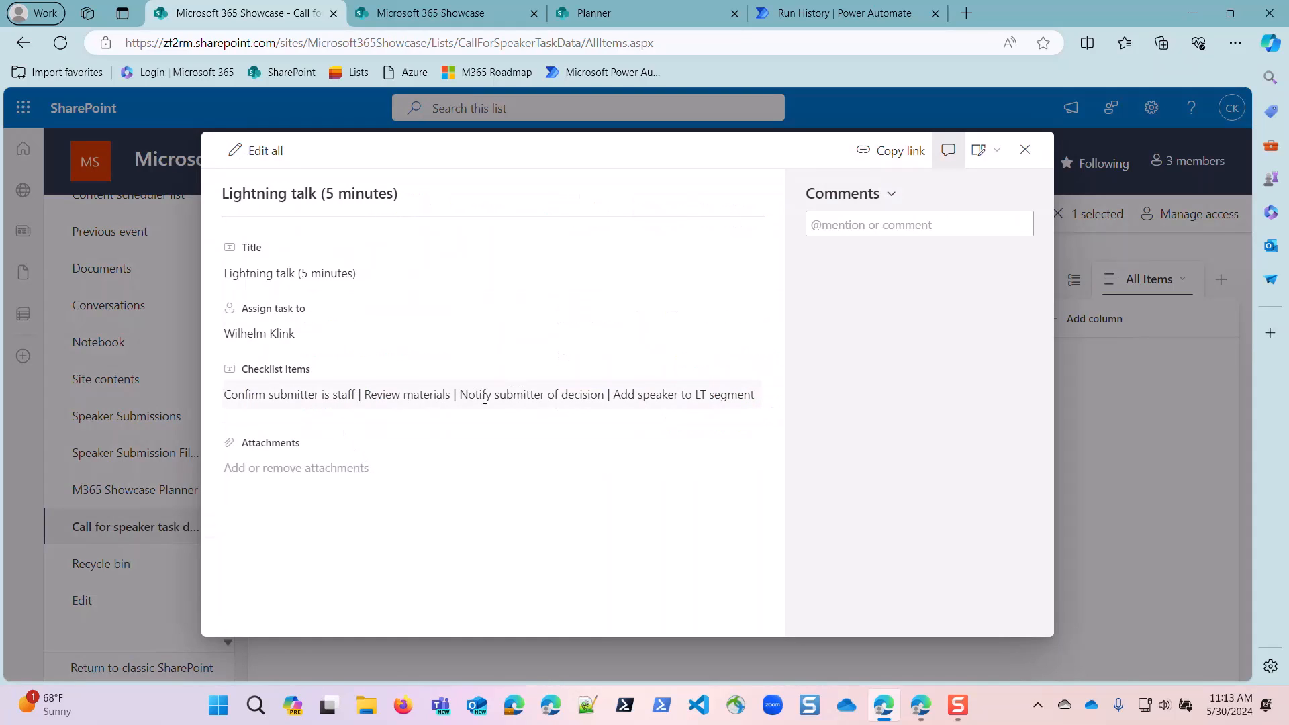
{"action": "left_click_drag", "start_coordinate": [361, 394], "coordinate": [459, 395]}
{"action": "key", "text": "ctrl+a"}
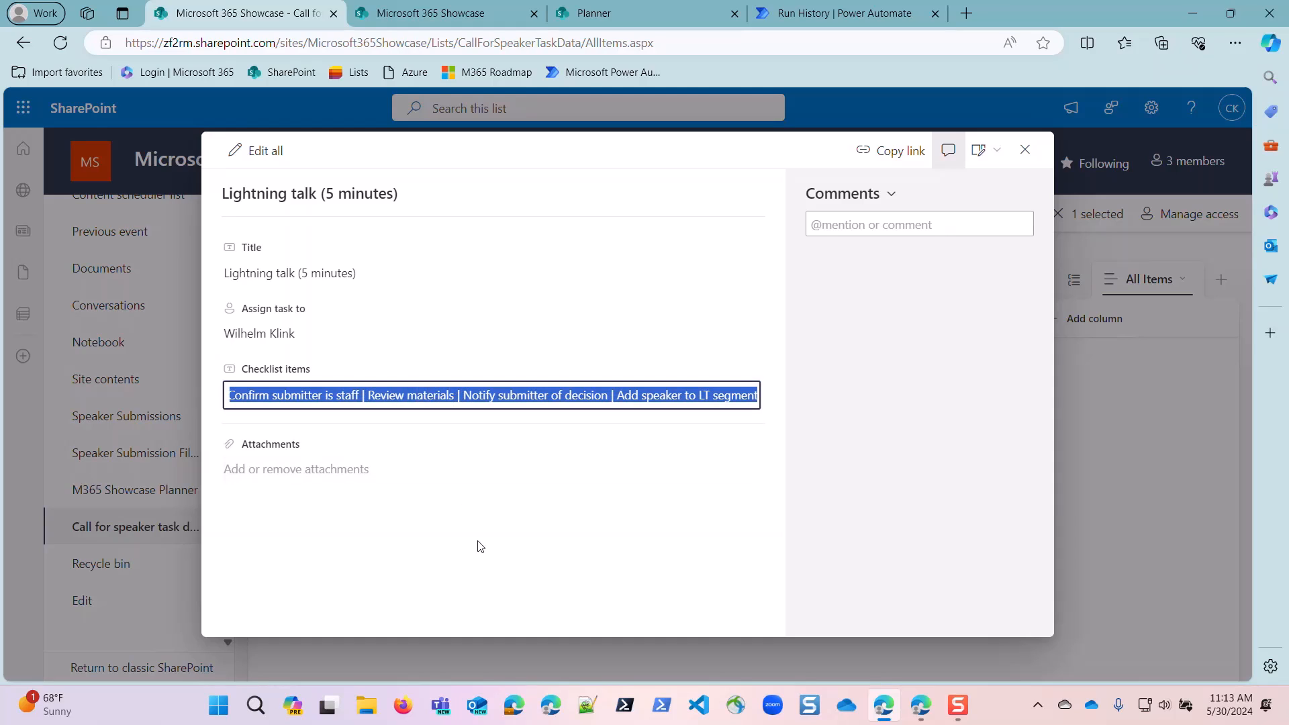
{"action": "key", "text": "BackSpace"}
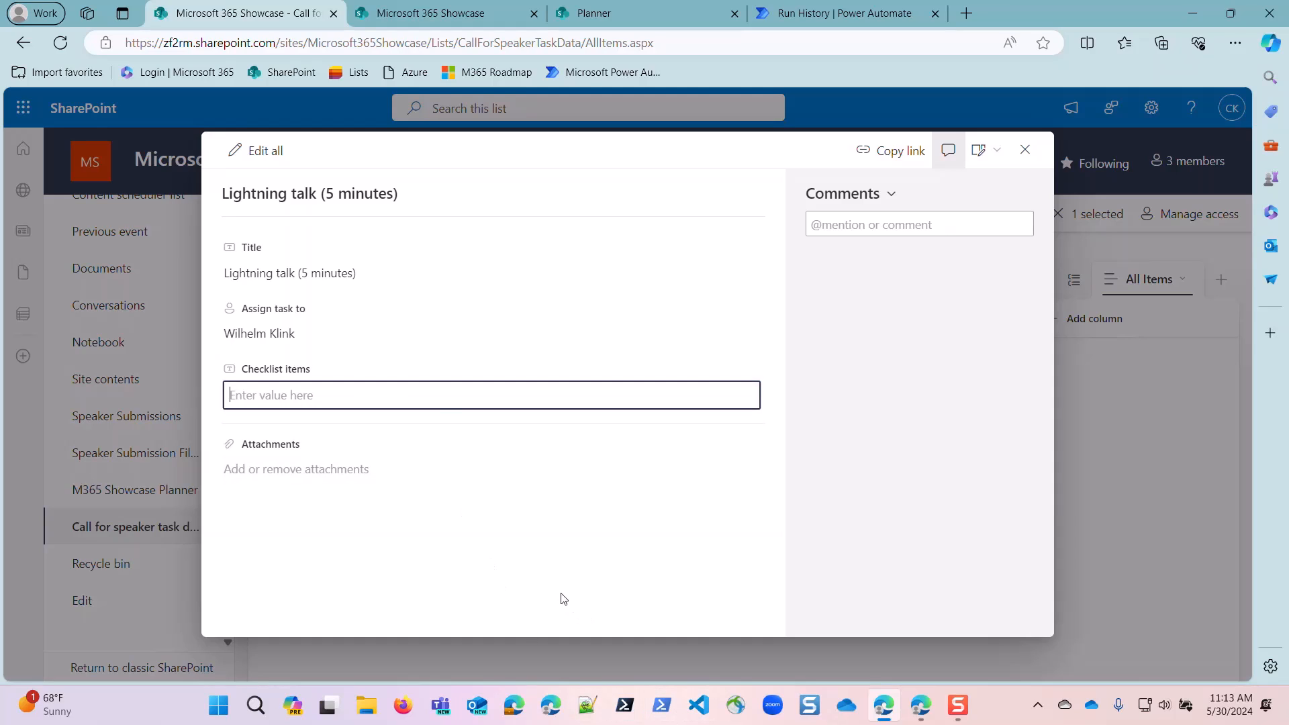
{"action": "key", "text": "ctrl+z"}
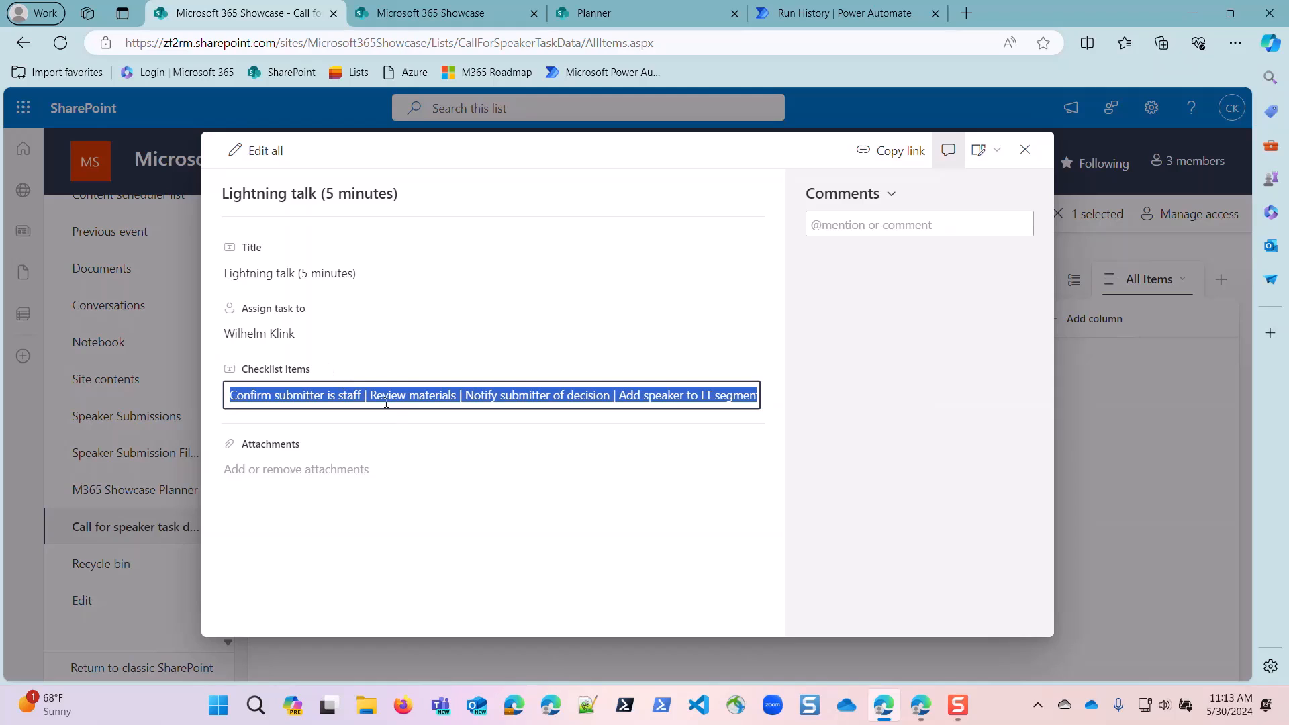
Remove "Review materials" and its separator from the Lightning talk item's Checklist items and close the item.
{"action": "left_click", "coordinate": [376, 396]}
{"action": "key", "text": "Delete"}
{"action": "key", "text": "Delete"}
{"action": "key", "text": "Delete"}
{"action": "key", "text": "Delete"}
{"action": "key", "text": "Delete"}
{"action": "key", "text": "Delete"}
{"action": "key", "text": "Delete"}
{"action": "key", "text": "Delete"}
{"action": "key", "text": "Delete"}
{"action": "key", "text": "Delete"}
{"action": "key", "text": "Delete"}
{"action": "key", "text": "Delete"}
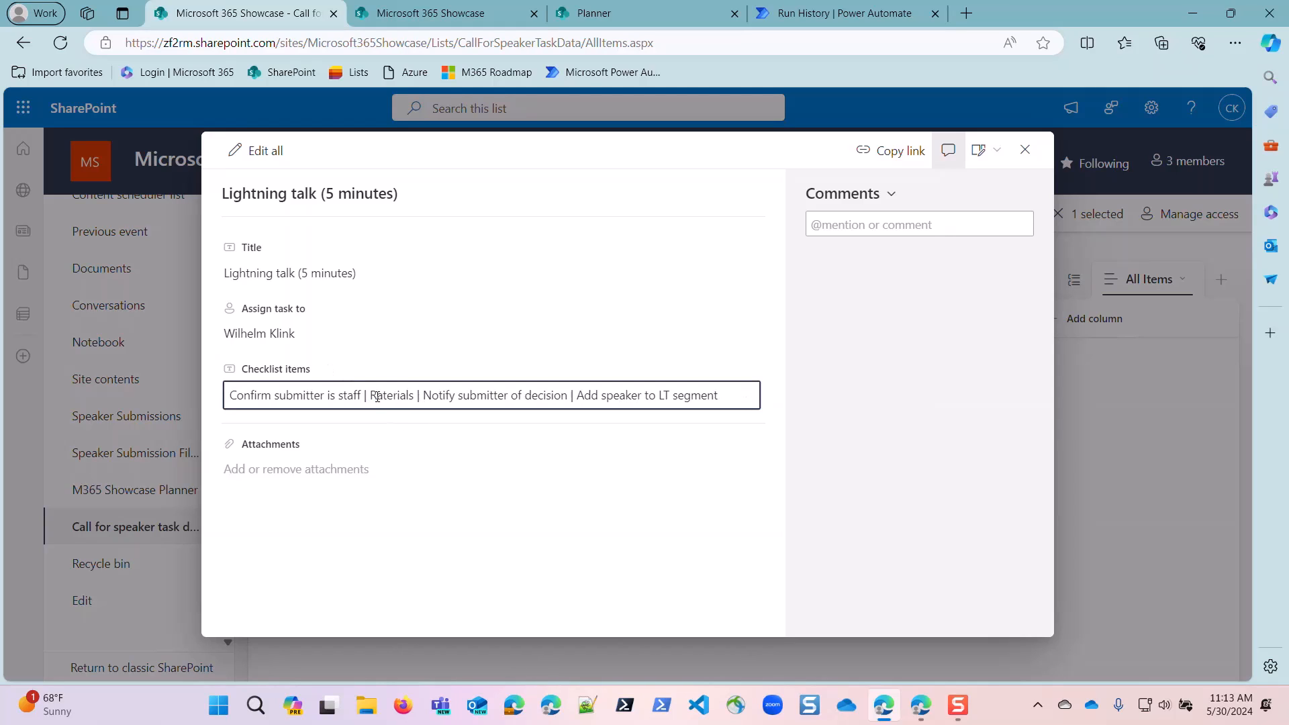
{"action": "key", "text": "Delete"}
{"action": "key", "text": "Delete"}
{"action": "key", "text": "Delete"}
{"action": "key", "text": "Delete"}
{"action": "key", "text": "Delete"}
{"action": "key", "text": "Delete"}
{"action": "key", "text": "BackSpace"}
{"action": "key", "text": "BackSpace"}
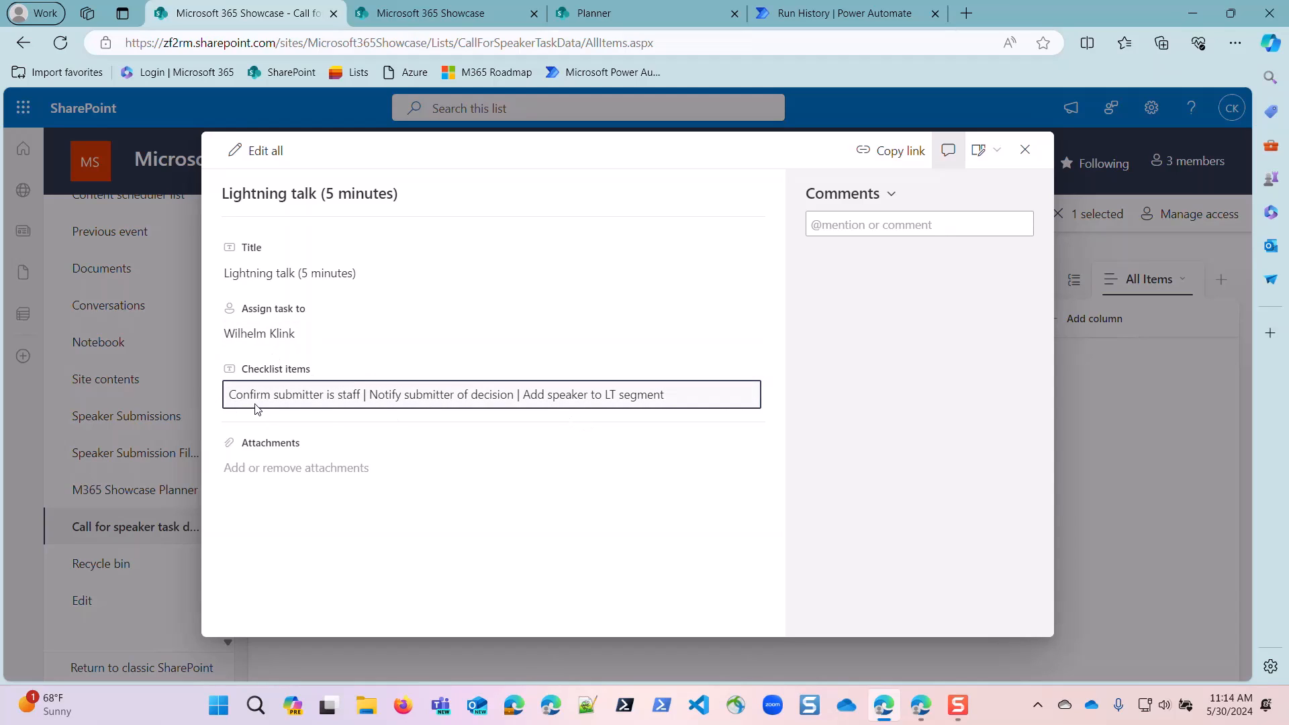
{"action": "triple_click", "coordinate": [363, 396]}
{"action": "left_click", "coordinate": [368, 394]}
{"action": "left_click_drag", "start_coordinate": [364, 395], "coordinate": [368, 395]}
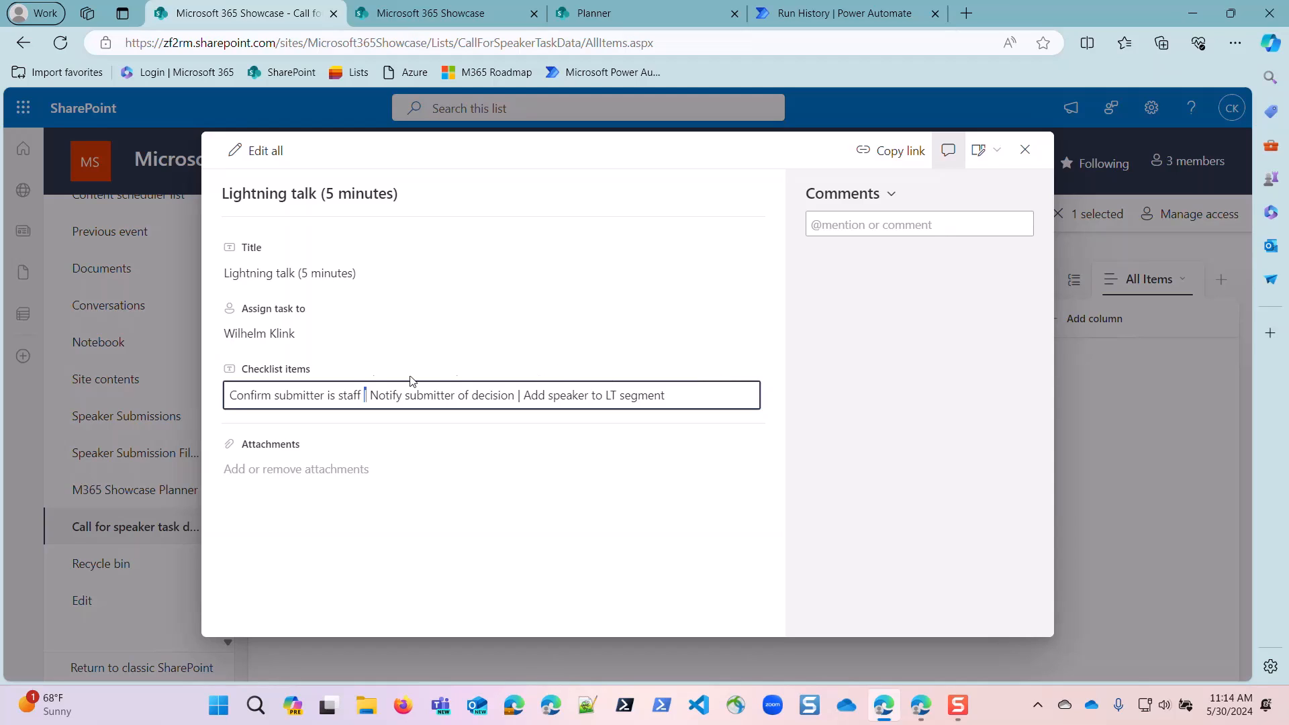
{"action": "left_click", "coordinate": [1025, 150]}
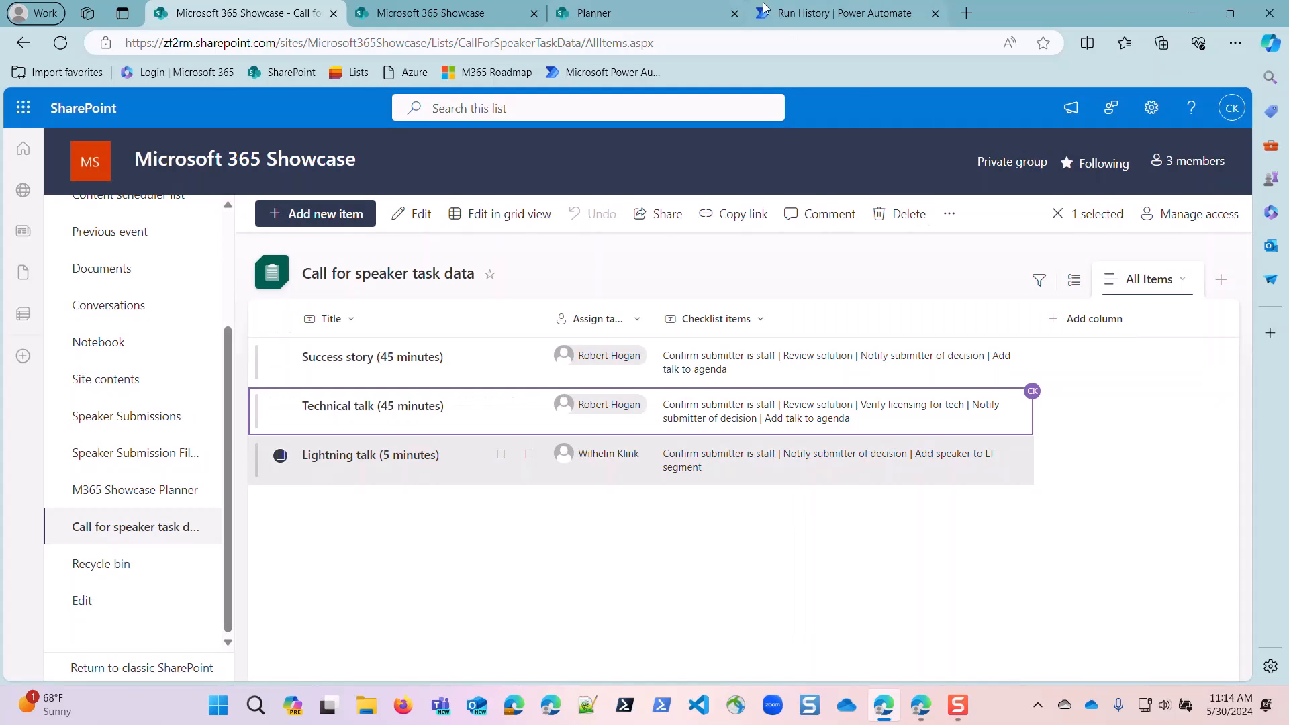
Switch back to Power Automate and look over the earlier actions of the M365 Showcase Speaker Submissions run.
{"action": "left_click", "coordinate": [838, 16]}
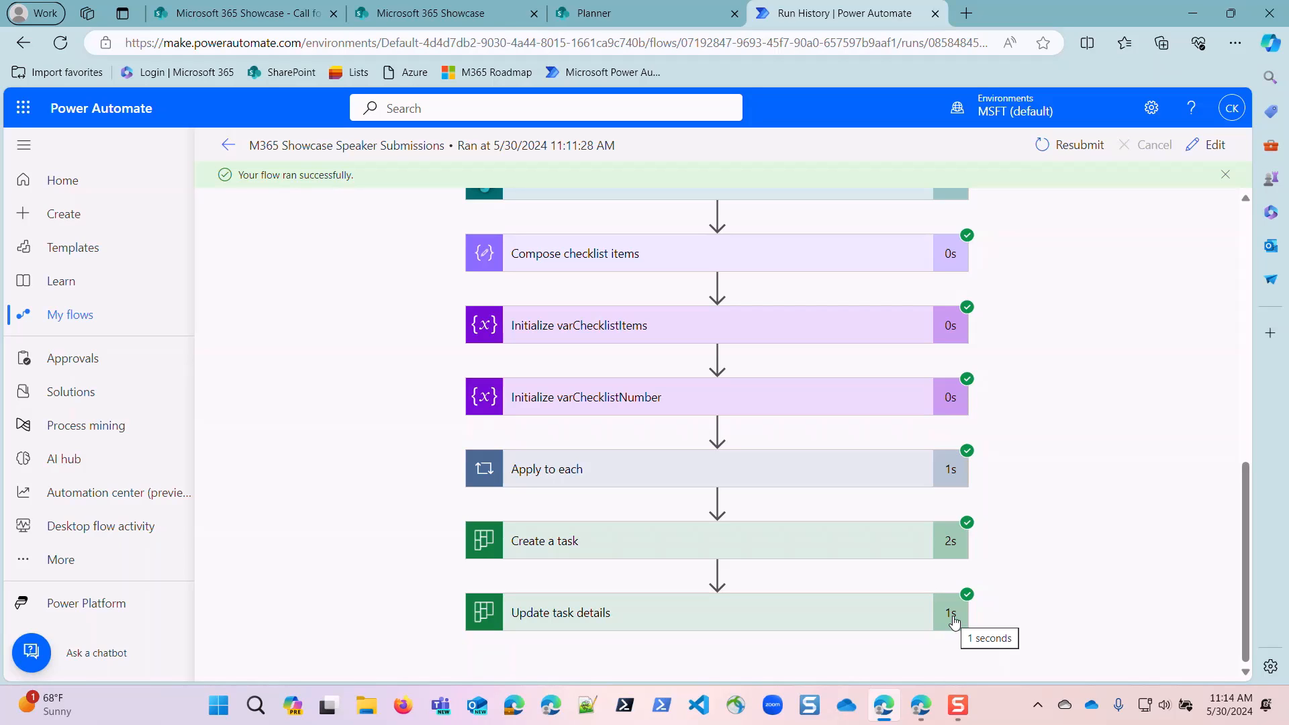
{"action": "scroll", "coordinate": [960, 537], "scroll_direction": "up", "scroll_amount": 10}
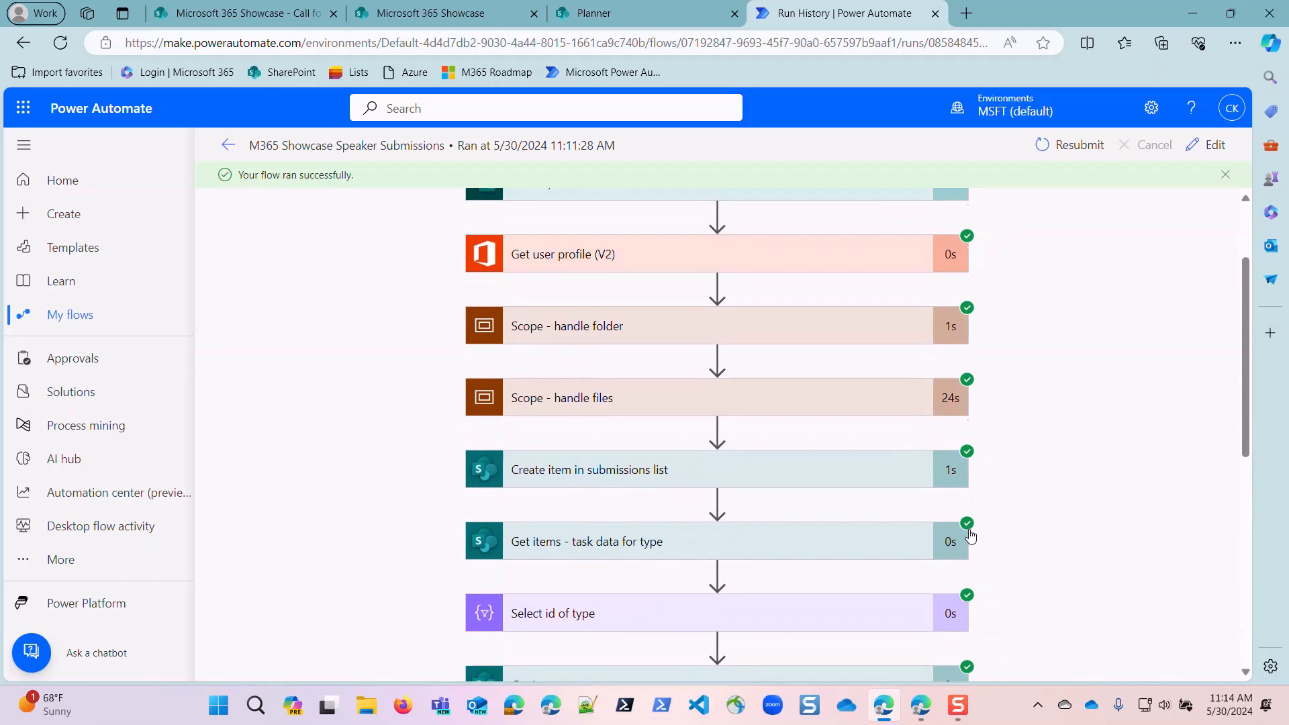